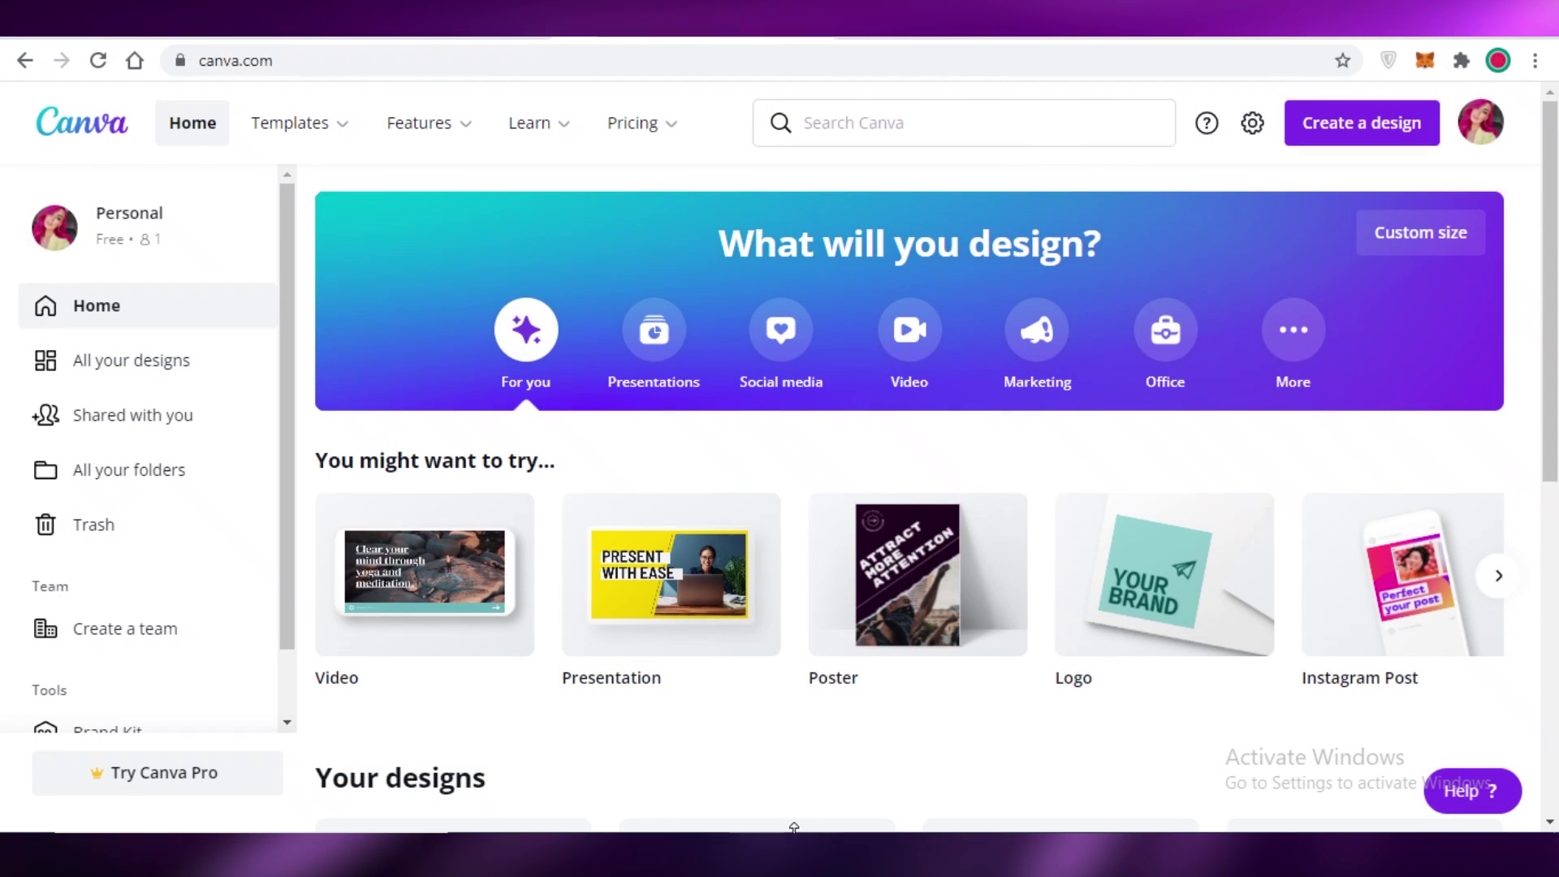
- Browse the Canva home page, checking the account menu and the features overview
{"action": "scroll", "coordinate": [487, 477], "scroll_direction": "down", "scroll_amount": 7}
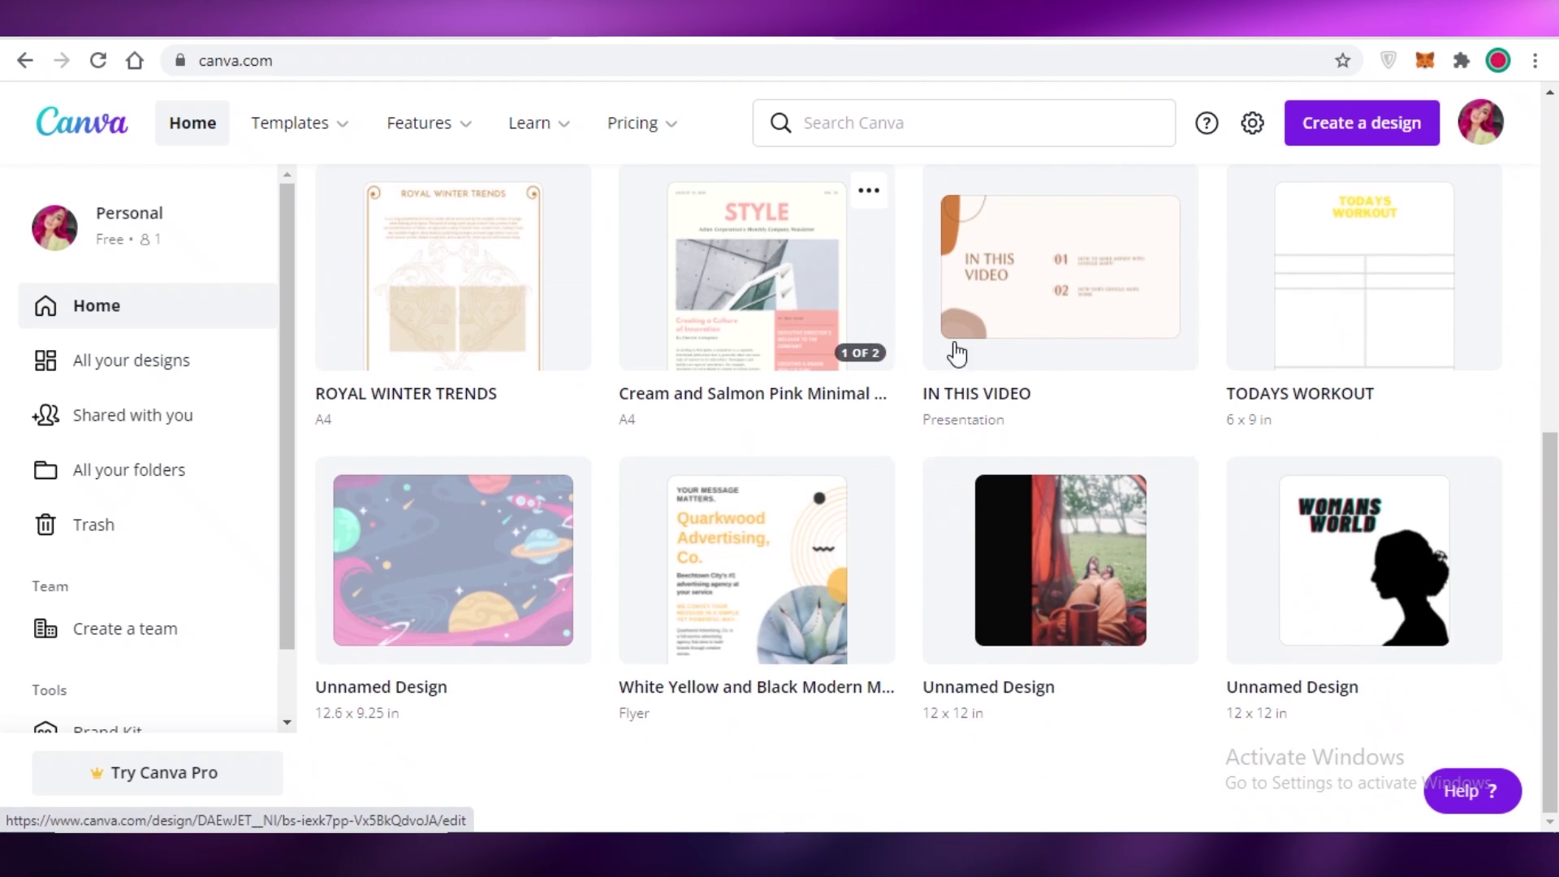
{"action": "scroll", "coordinate": [957, 348], "scroll_direction": "up", "scroll_amount": 8}
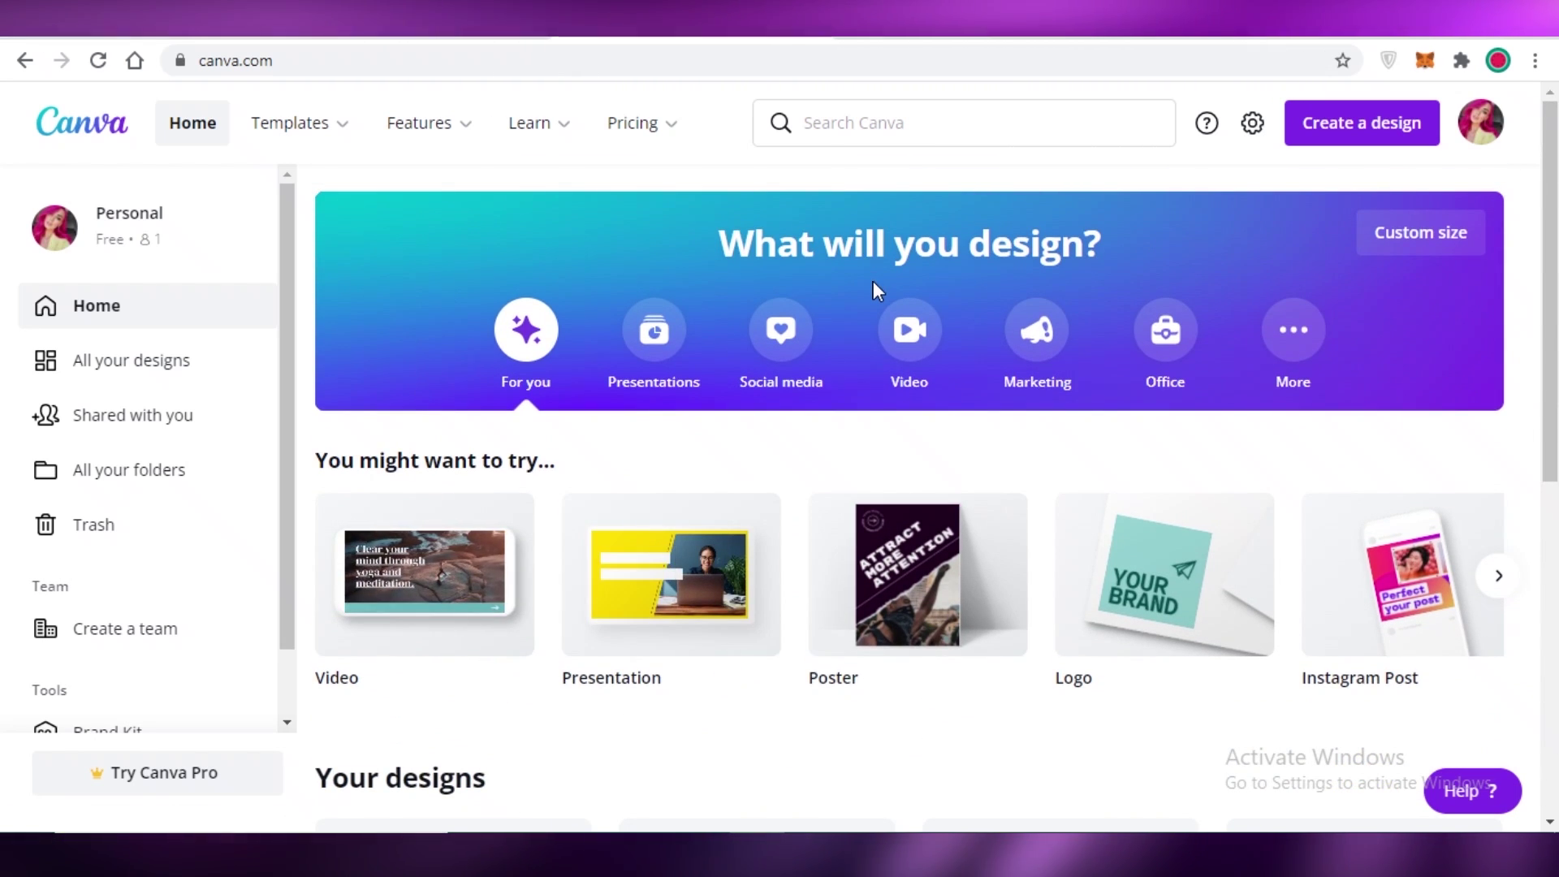
{"action": "left_click", "coordinate": [1480, 122]}
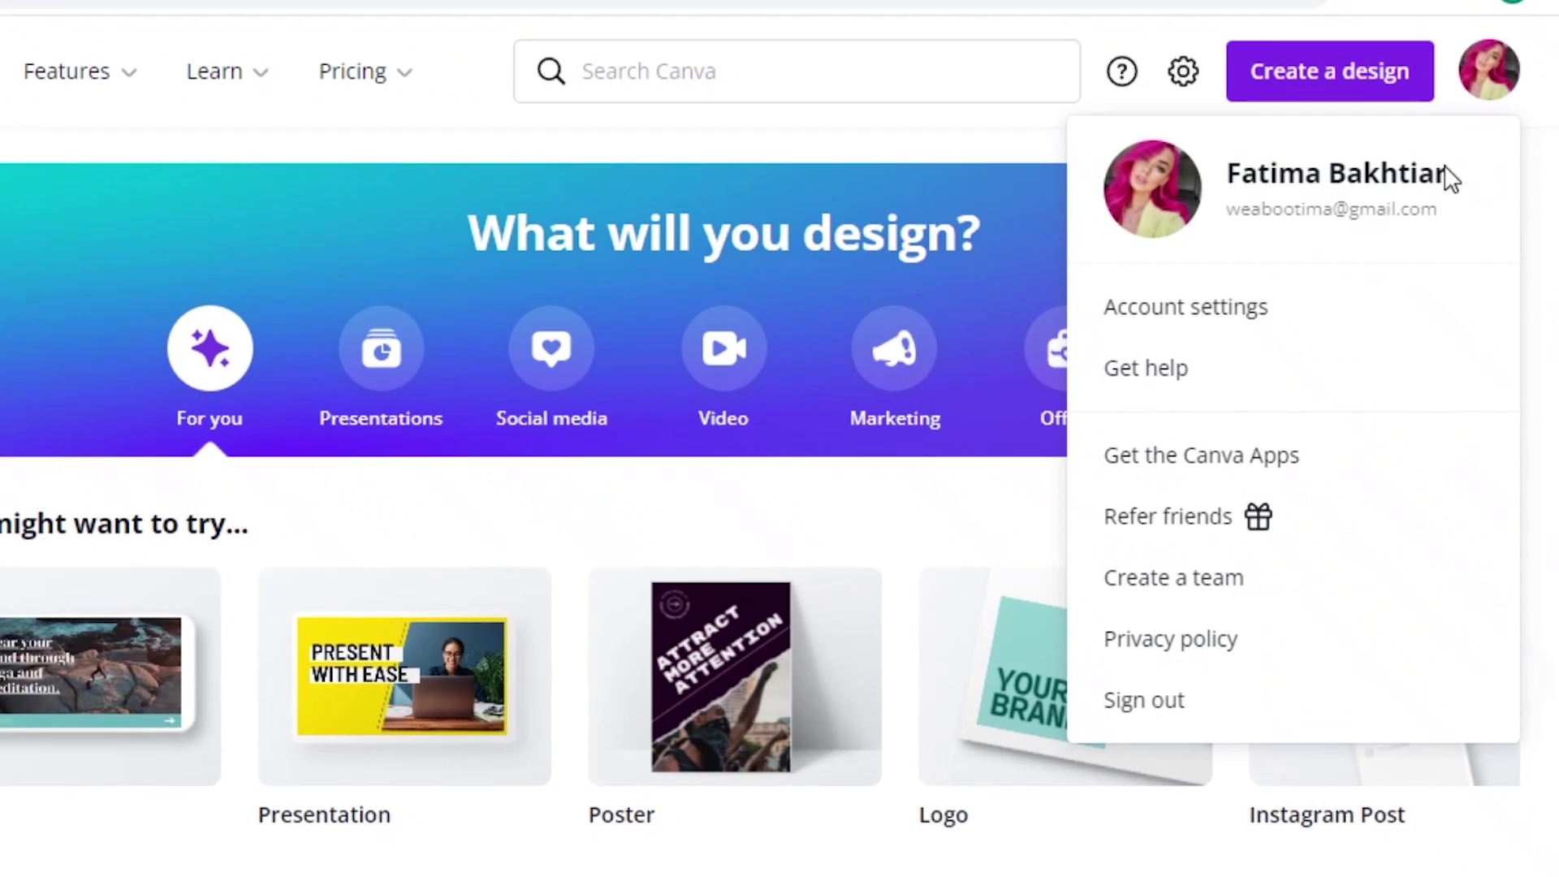
{"action": "left_click", "coordinate": [1497, 92]}
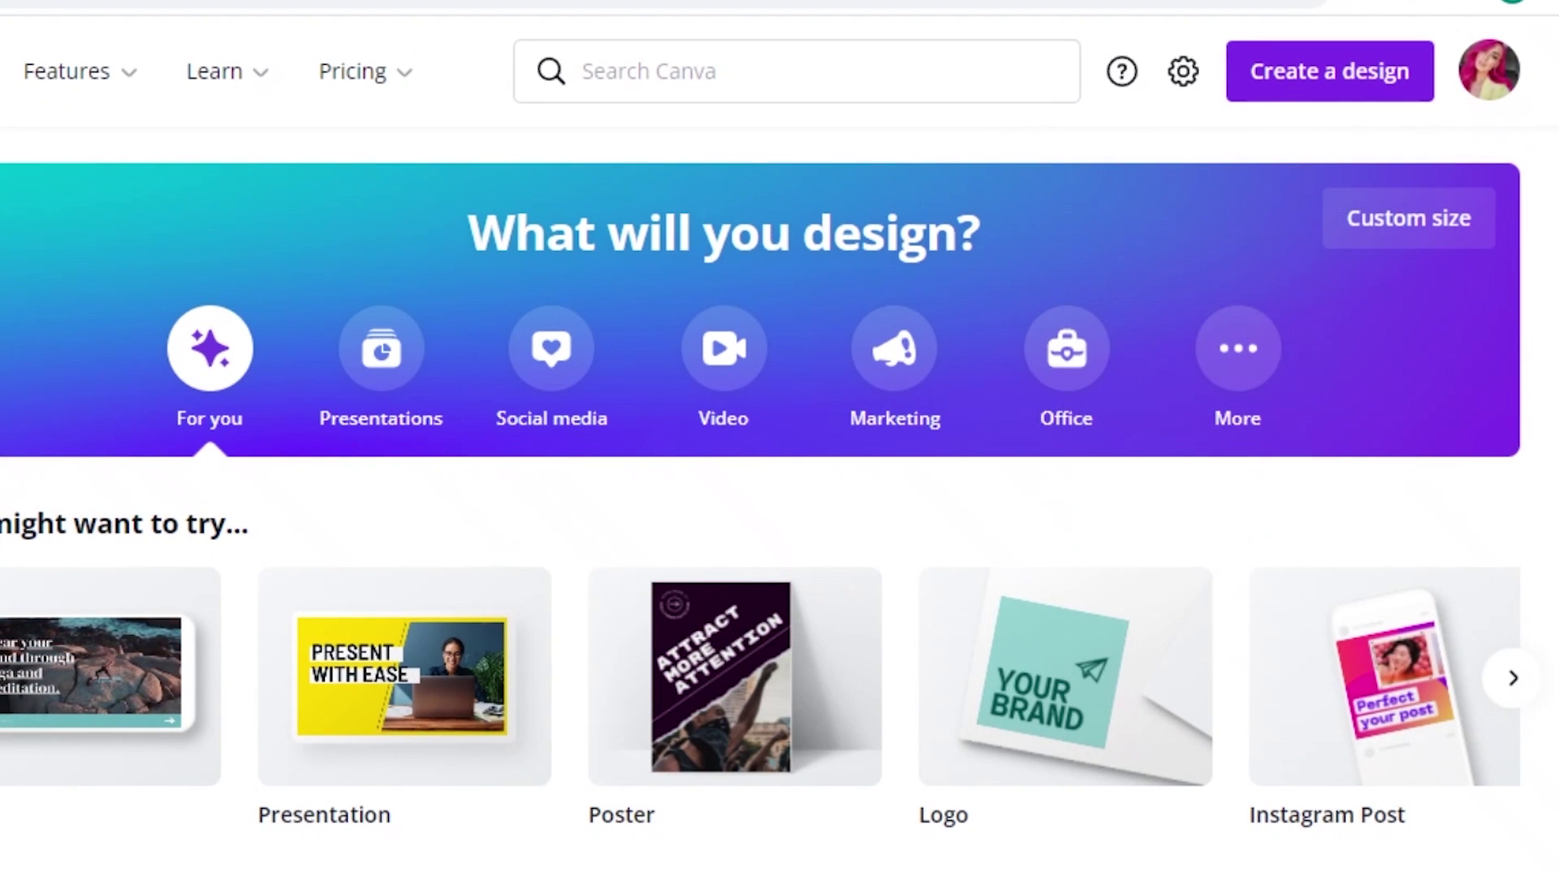
{"action": "left_click", "coordinate": [77, 72]}
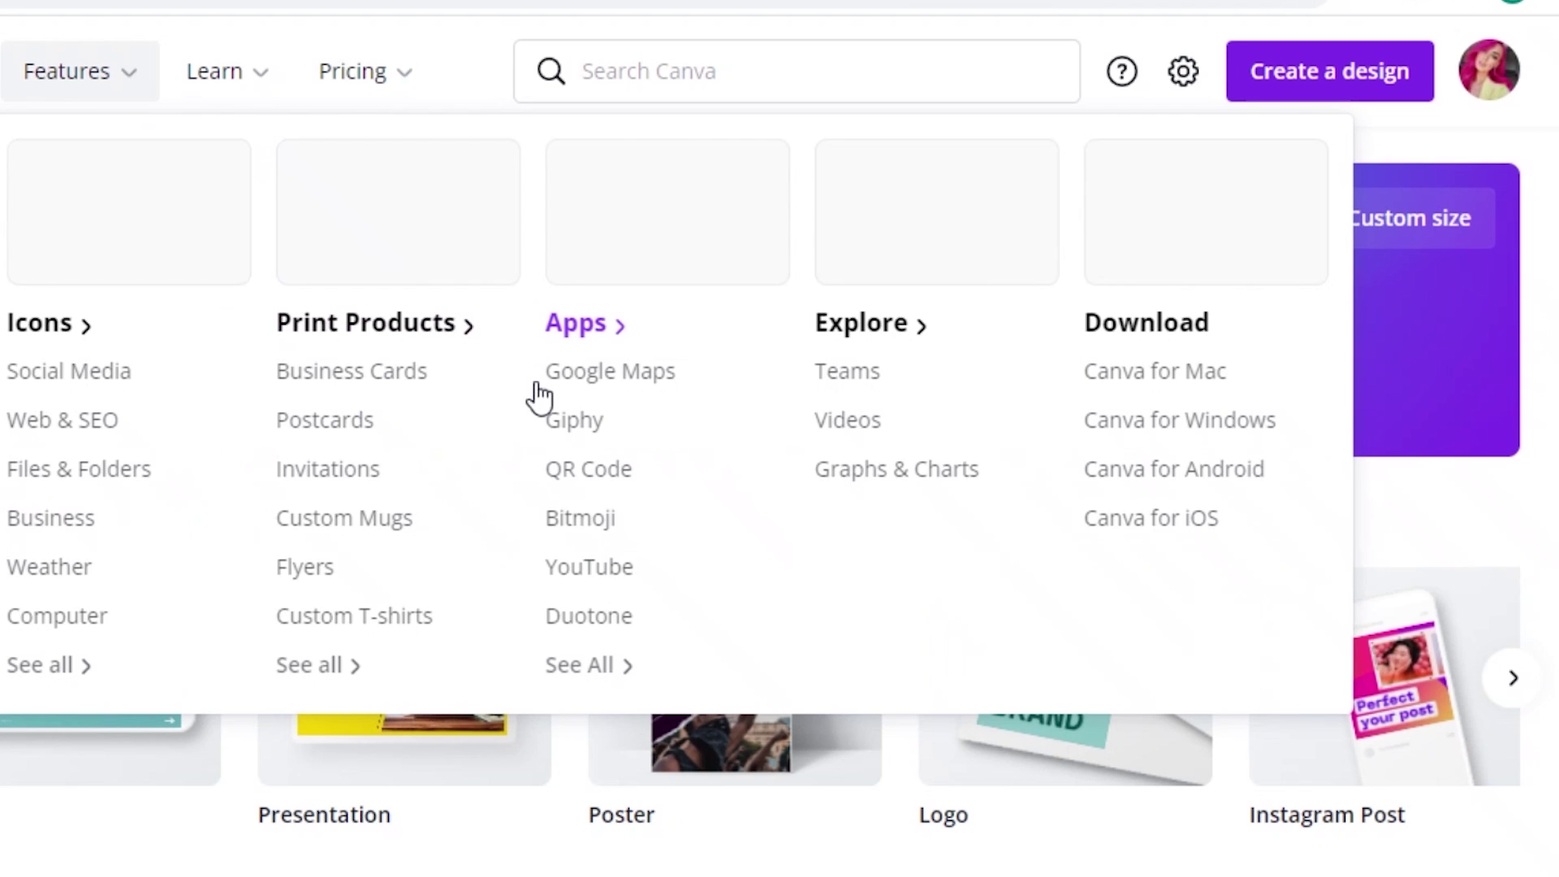
{"action": "scroll", "coordinate": [1299, 601], "scroll_direction": "down", "scroll_amount": 7}
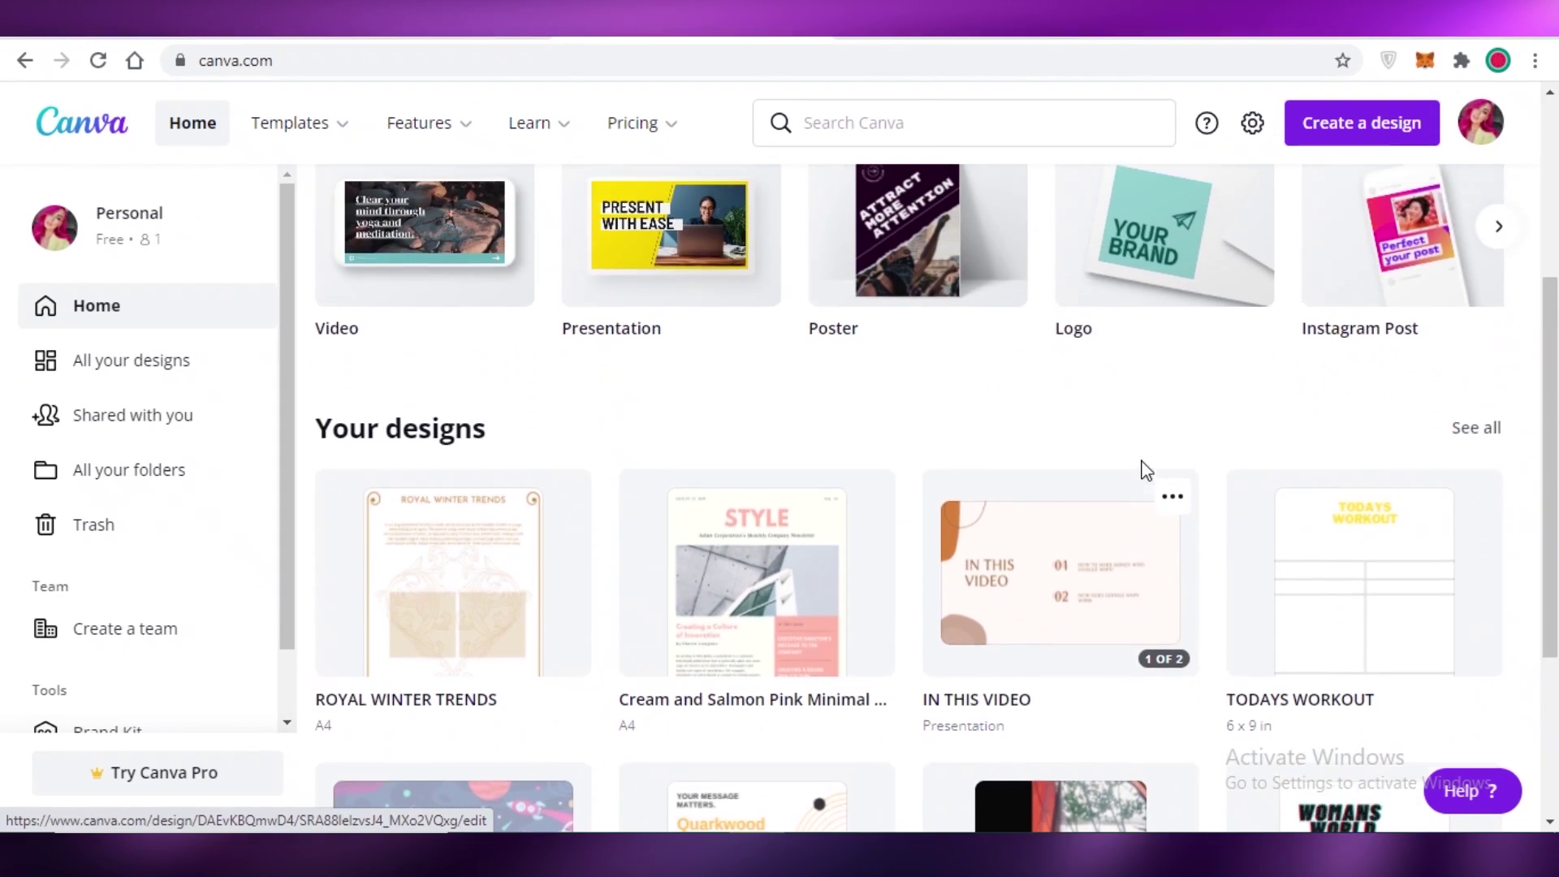
{"action": "scroll", "coordinate": [1147, 471], "scroll_direction": "up", "scroll_amount": 5}
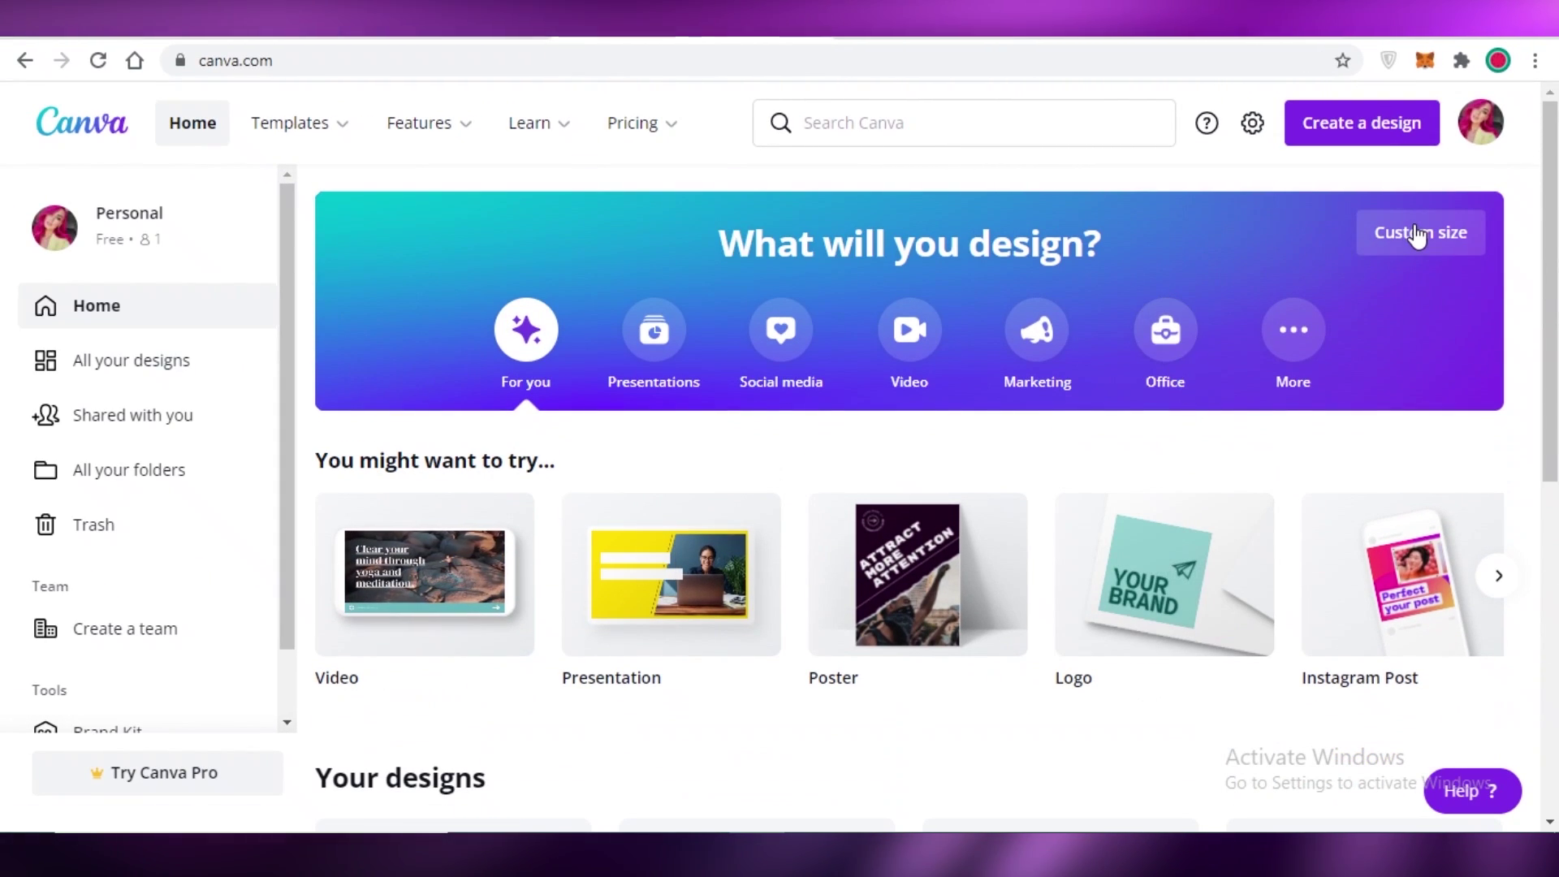
- Enter a custom design size of 1200 wide by 1080 high in pixels
{"action": "left_click", "coordinate": [1417, 235]}
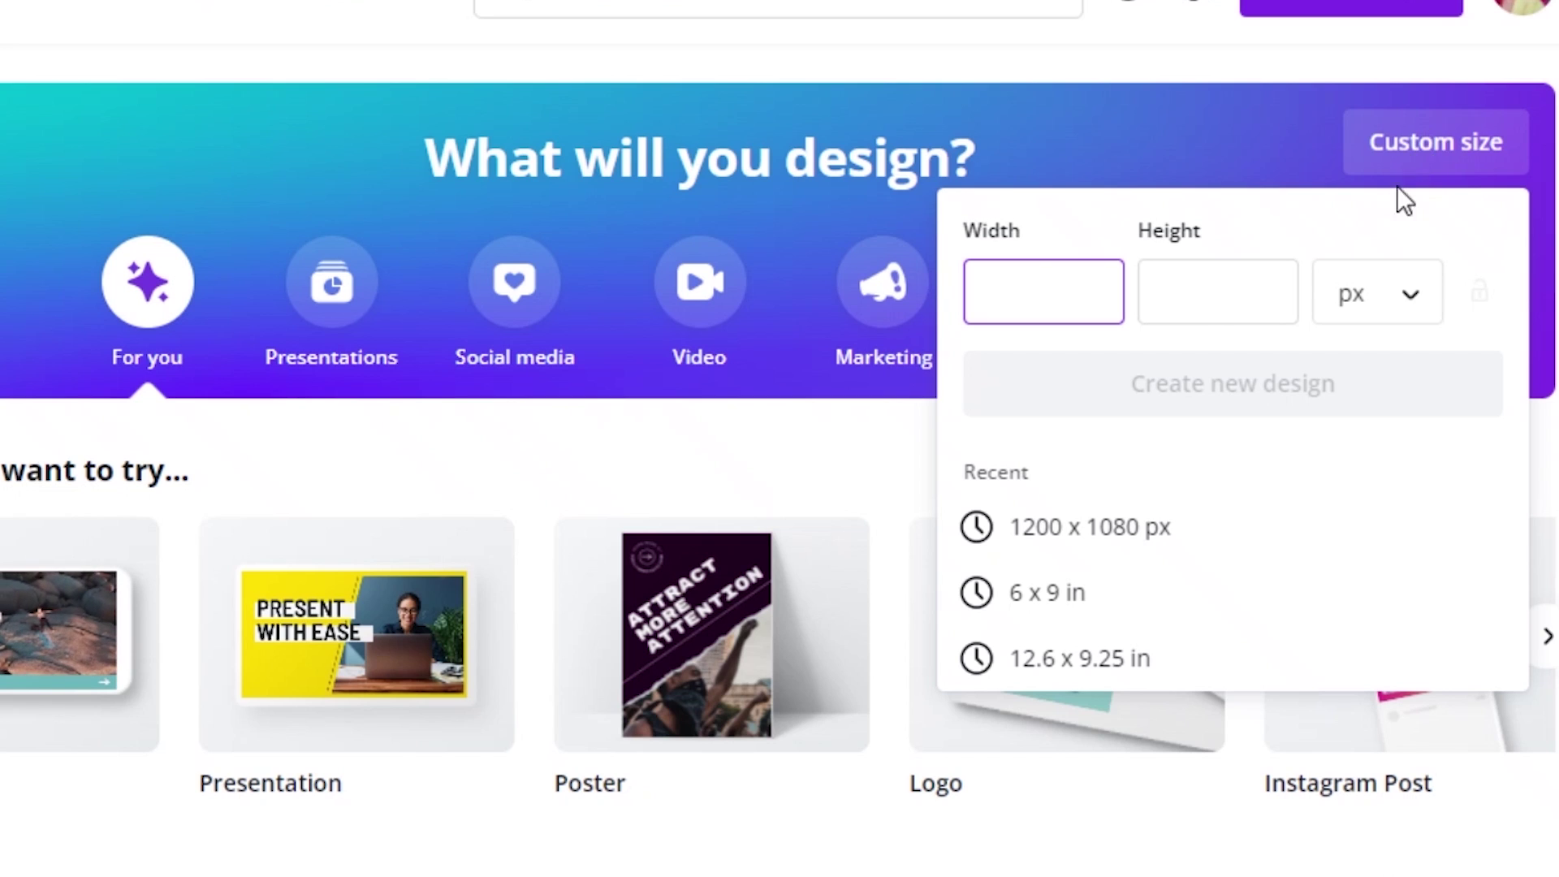
{"action": "left_click", "coordinate": [1409, 296]}
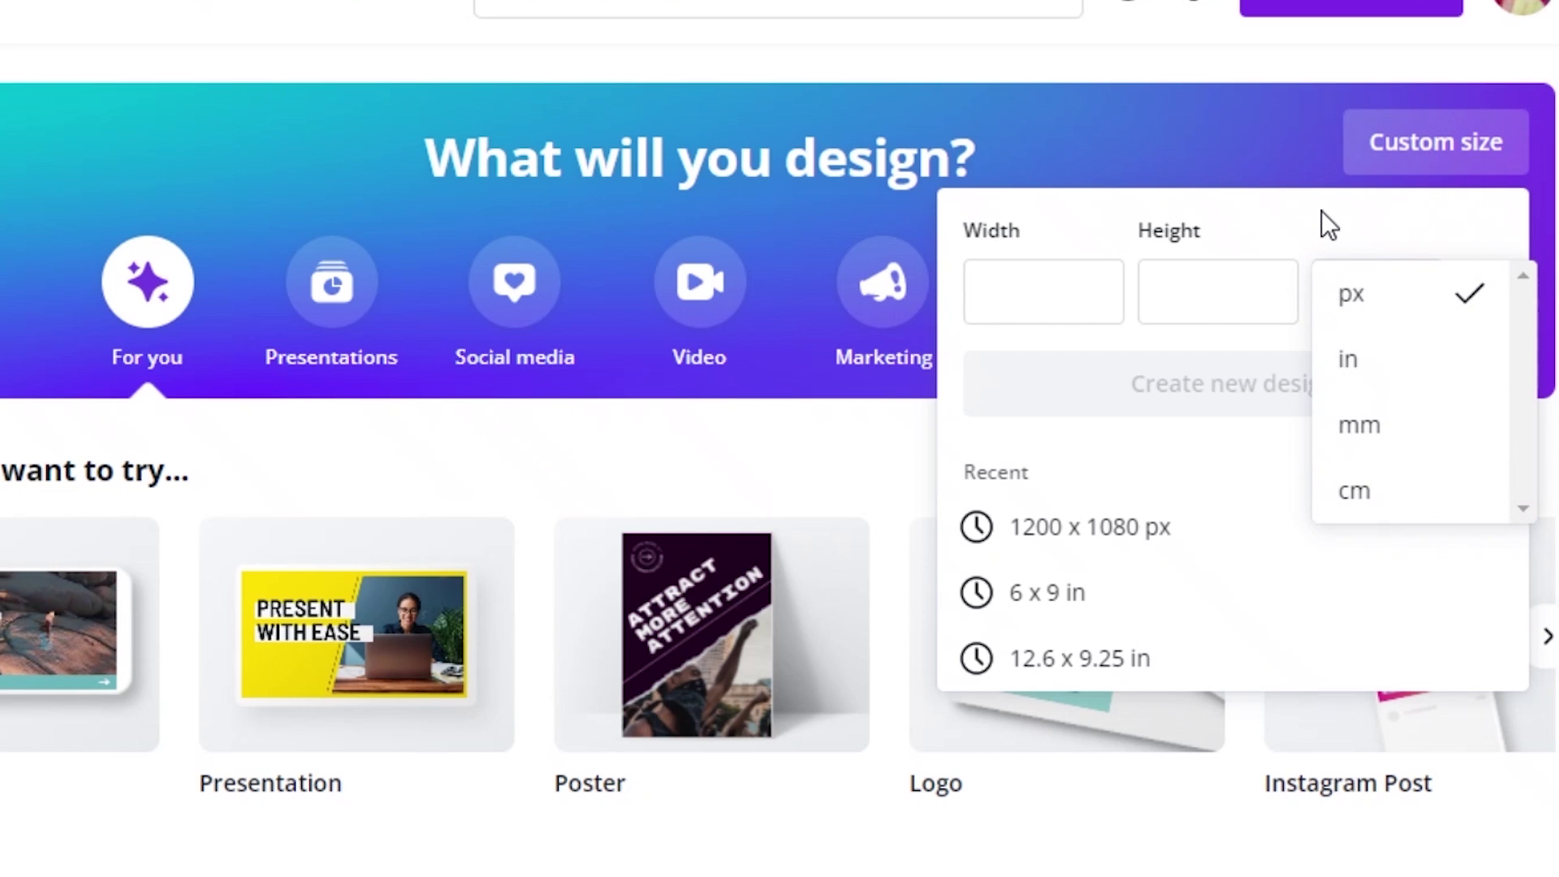
{"action": "left_click", "coordinate": [1332, 235]}
{"action": "left_click", "coordinate": [1348, 308]}
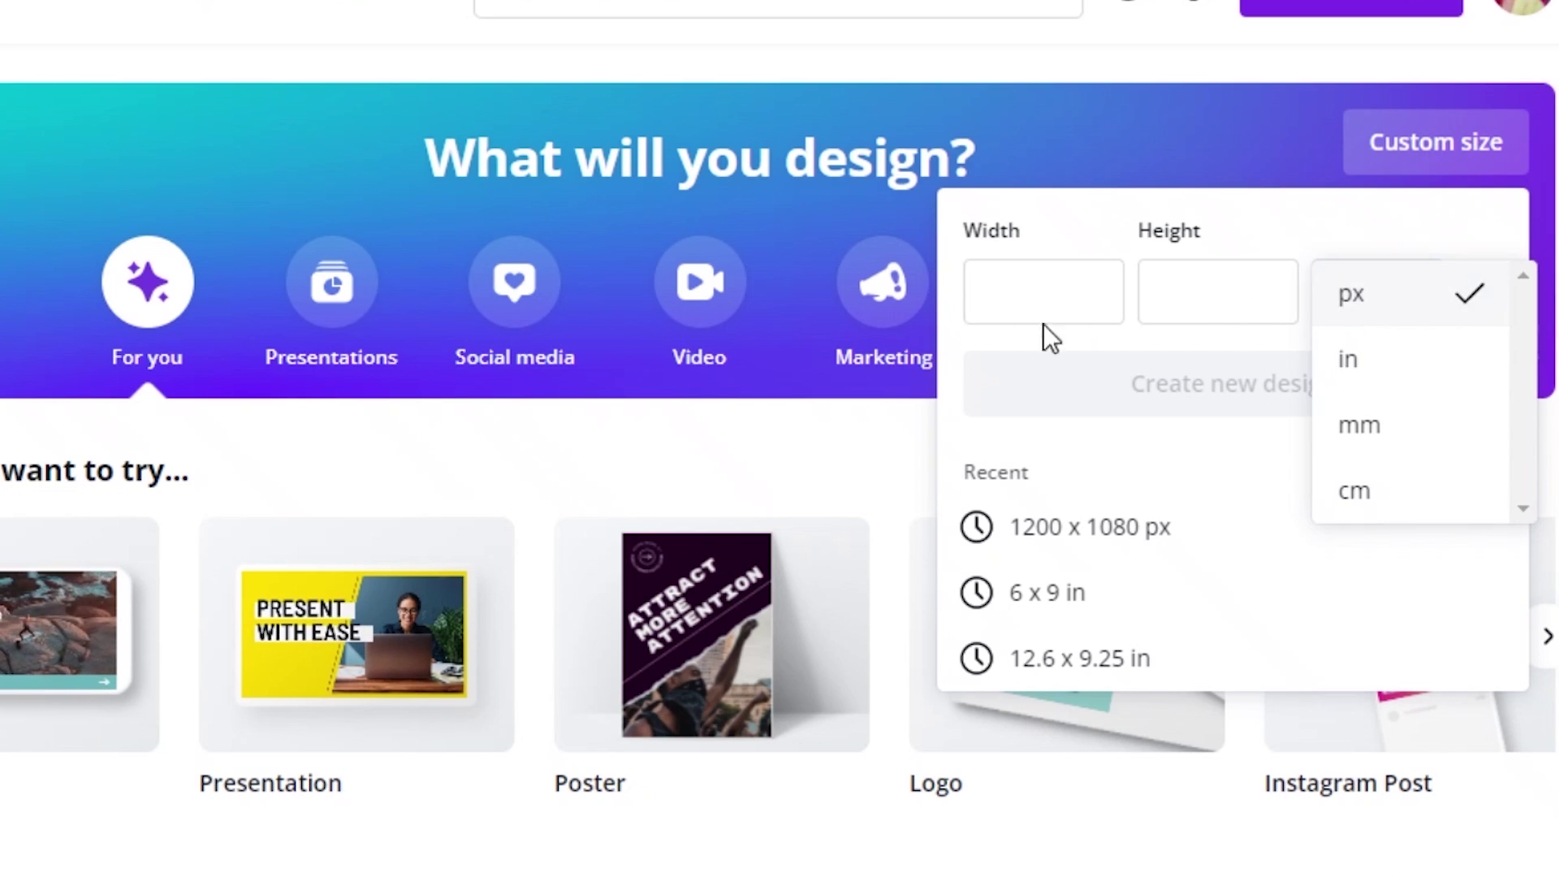
{"action": "left_click", "coordinate": [1009, 287]}
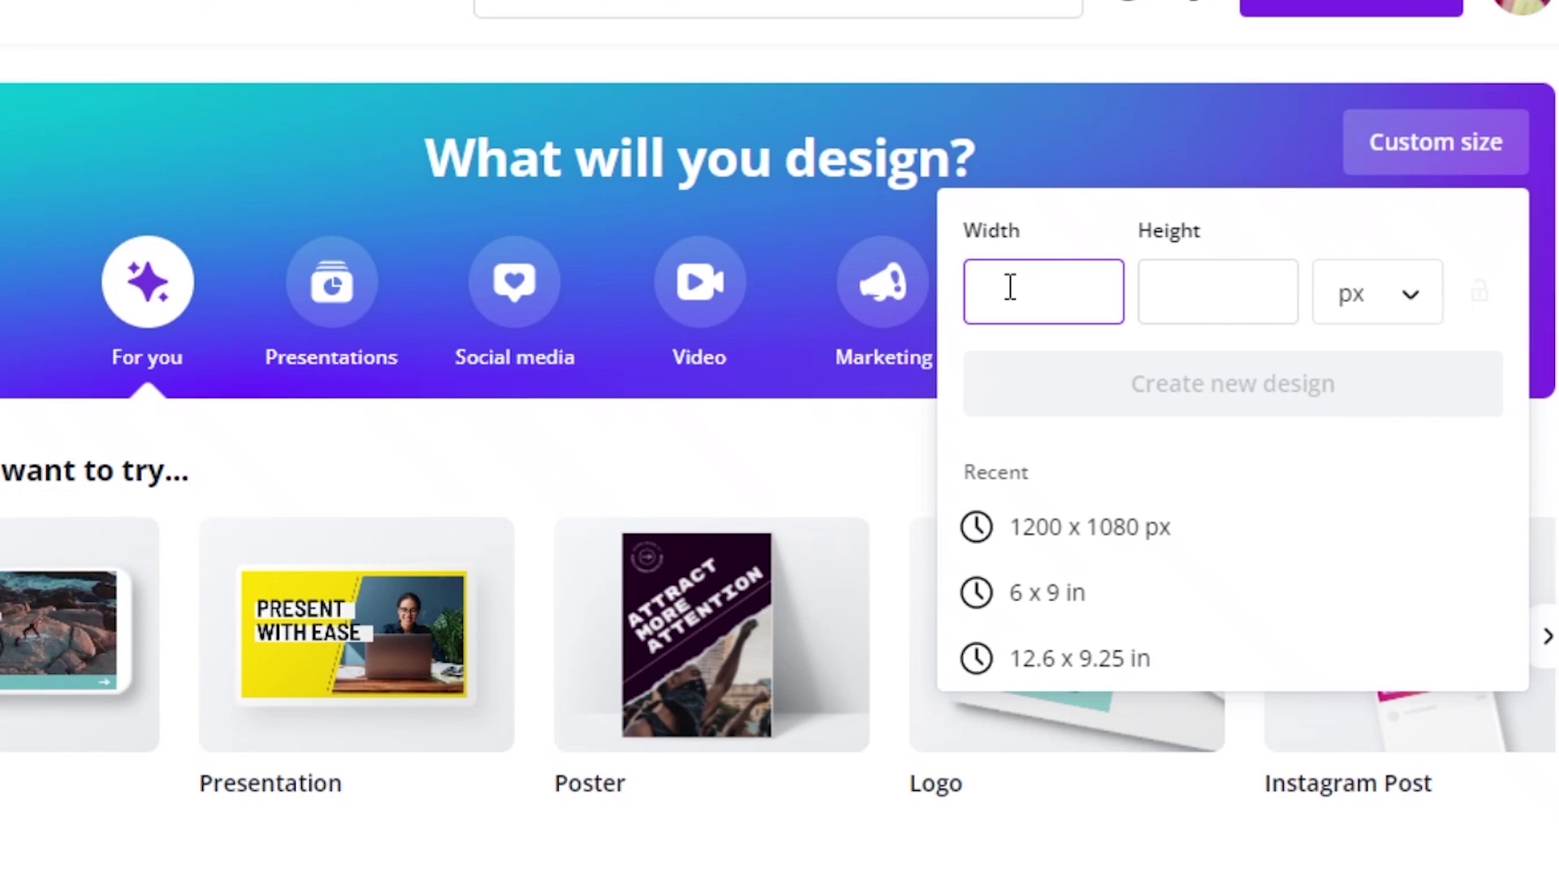
{"action": "type", "text": "1200"}
{"action": "left_click", "coordinate": [1162, 306]}
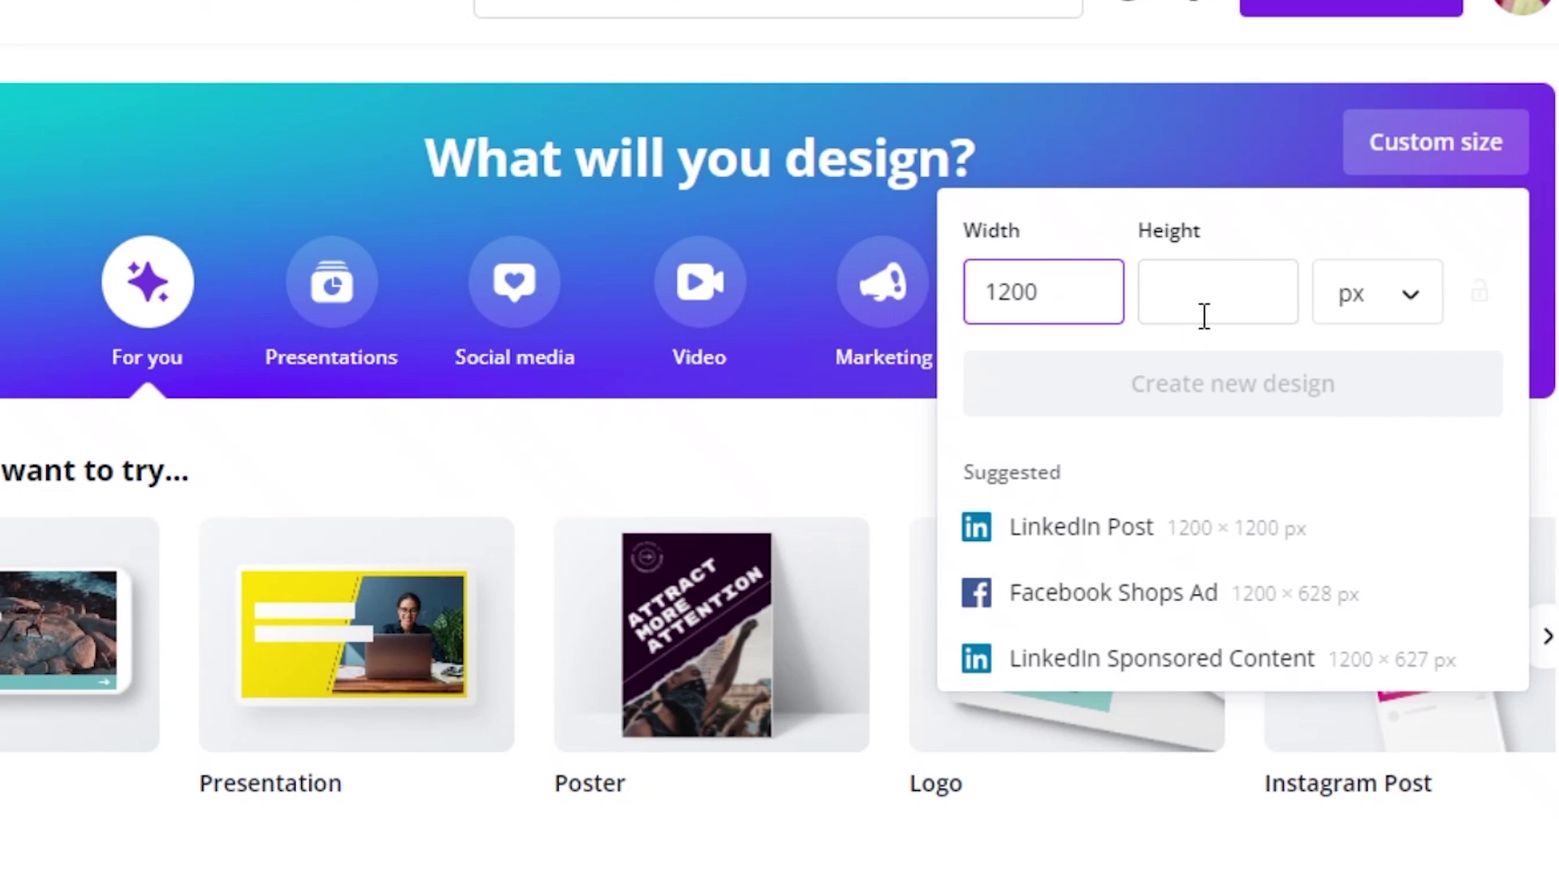
{"action": "type", "text": "1080"}
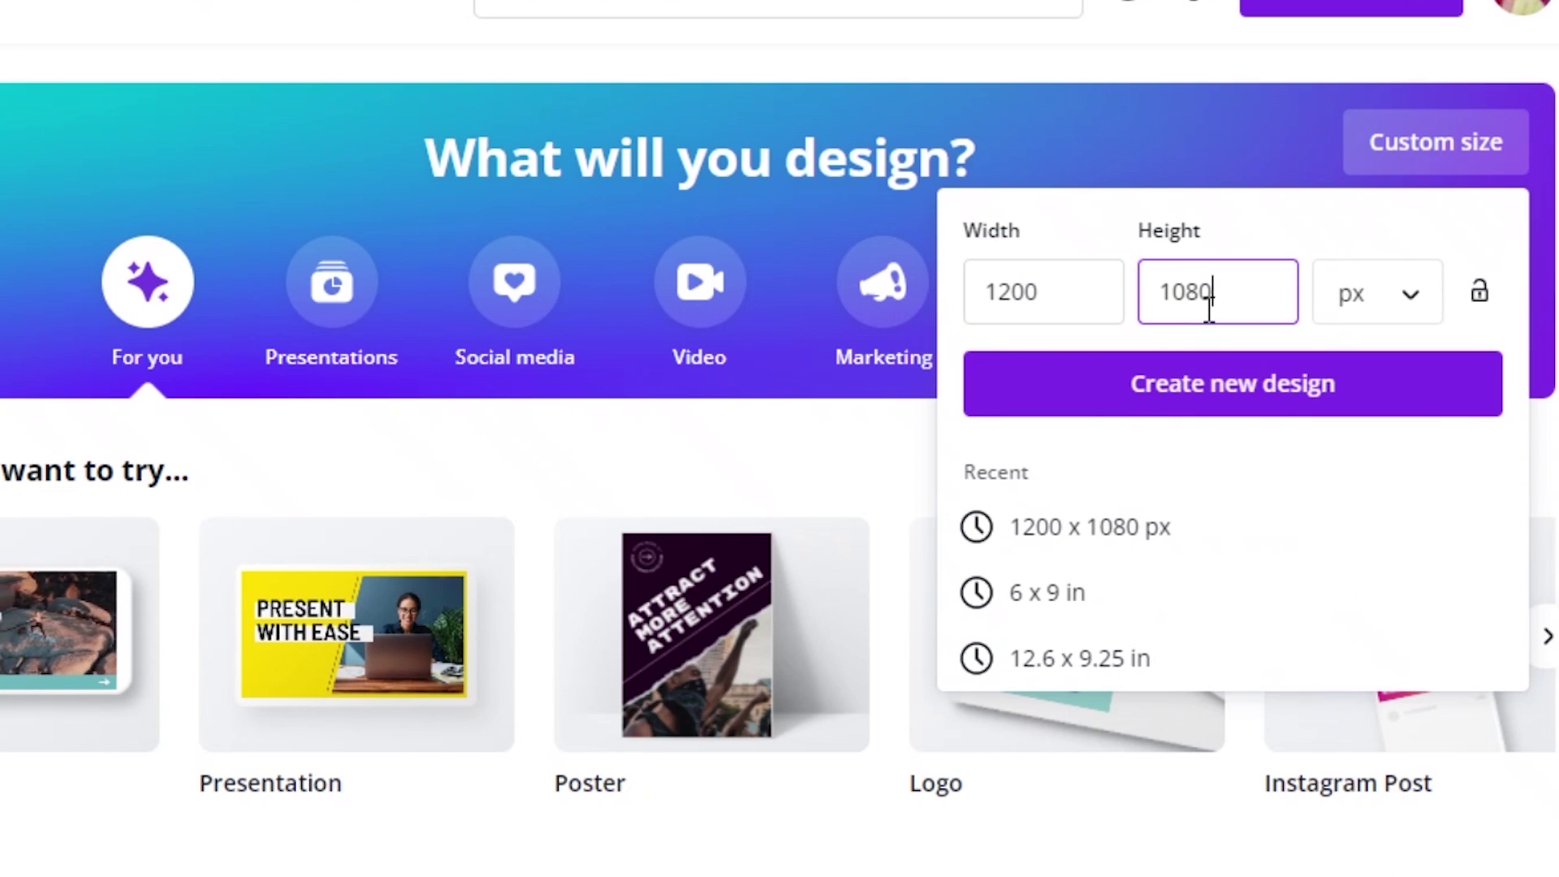
- Preview the size in inches, switch back to pixels, and create the 1200 × 1080 px design
{"action": "left_click", "coordinate": [1369, 295]}
{"action": "left_click", "coordinate": [1386, 361]}
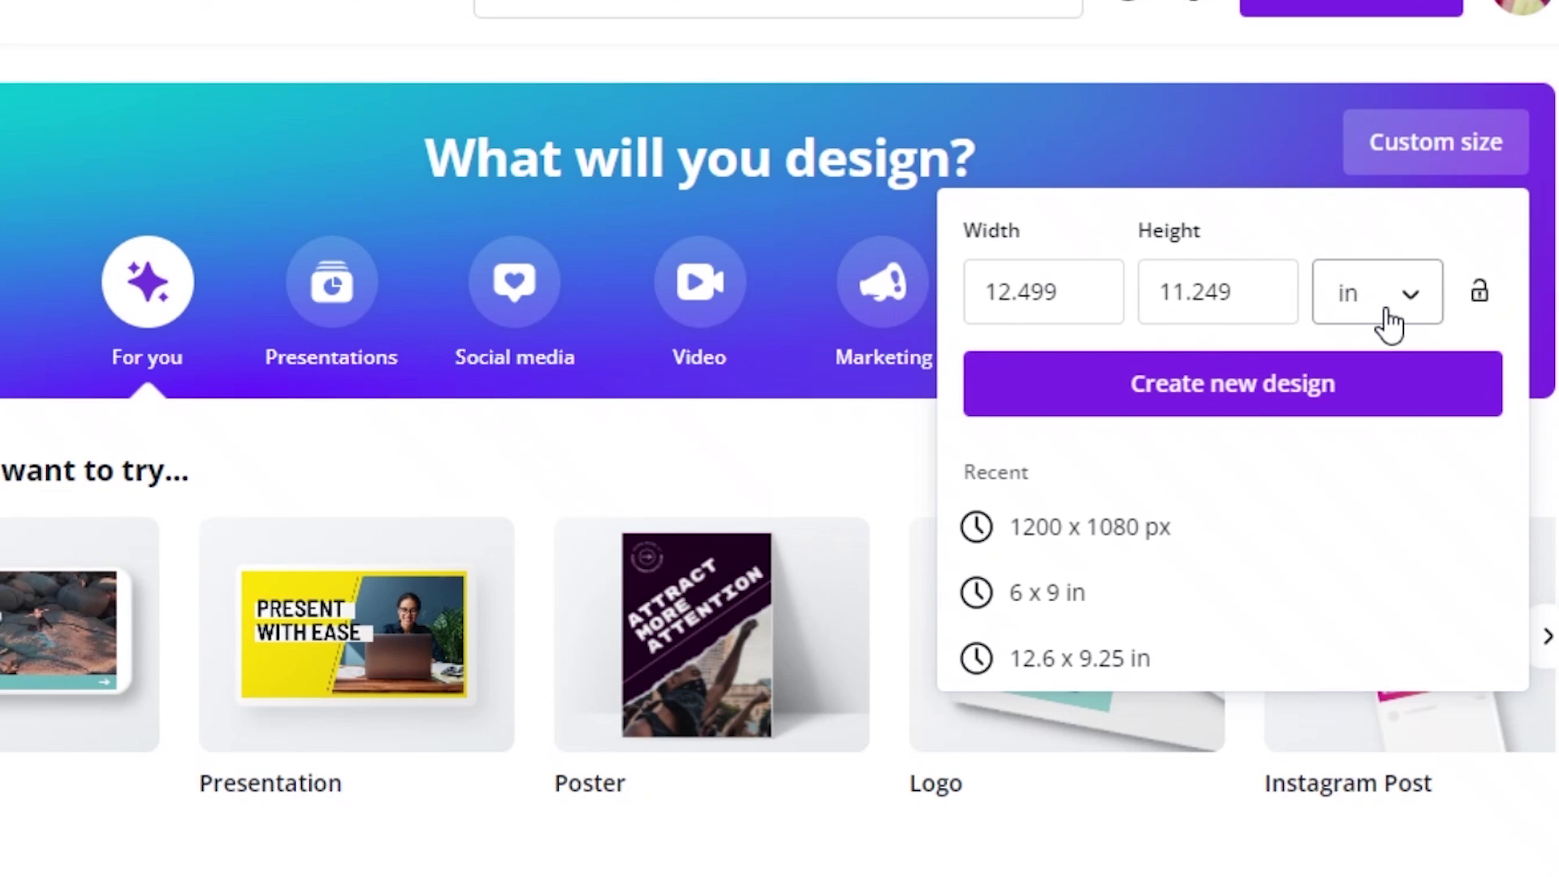
{"action": "left_click", "coordinate": [1390, 323]}
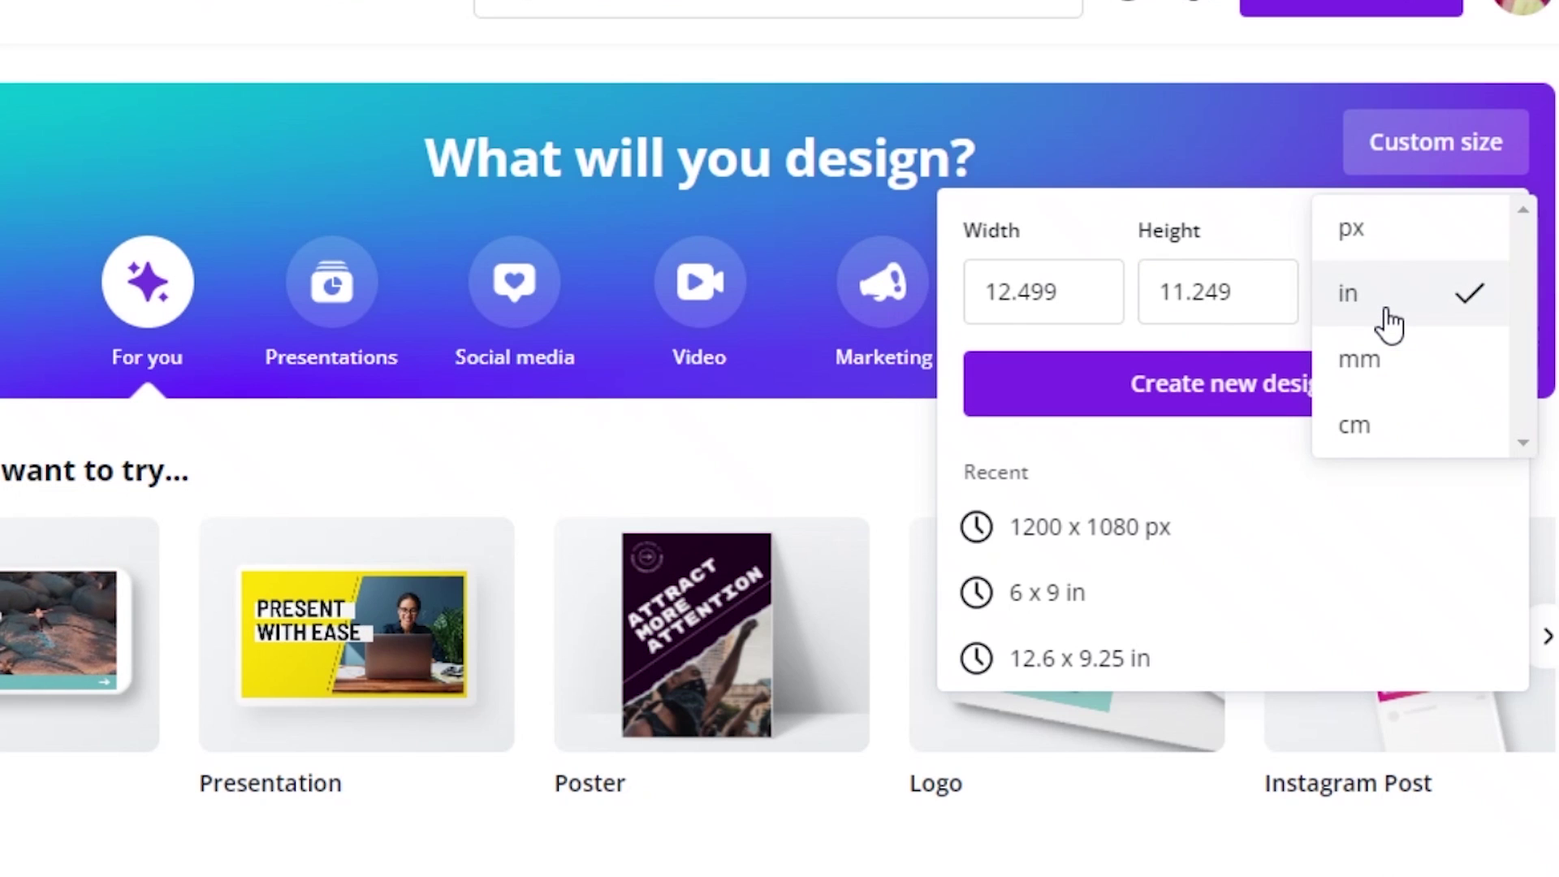
{"action": "left_click", "coordinate": [1412, 249]}
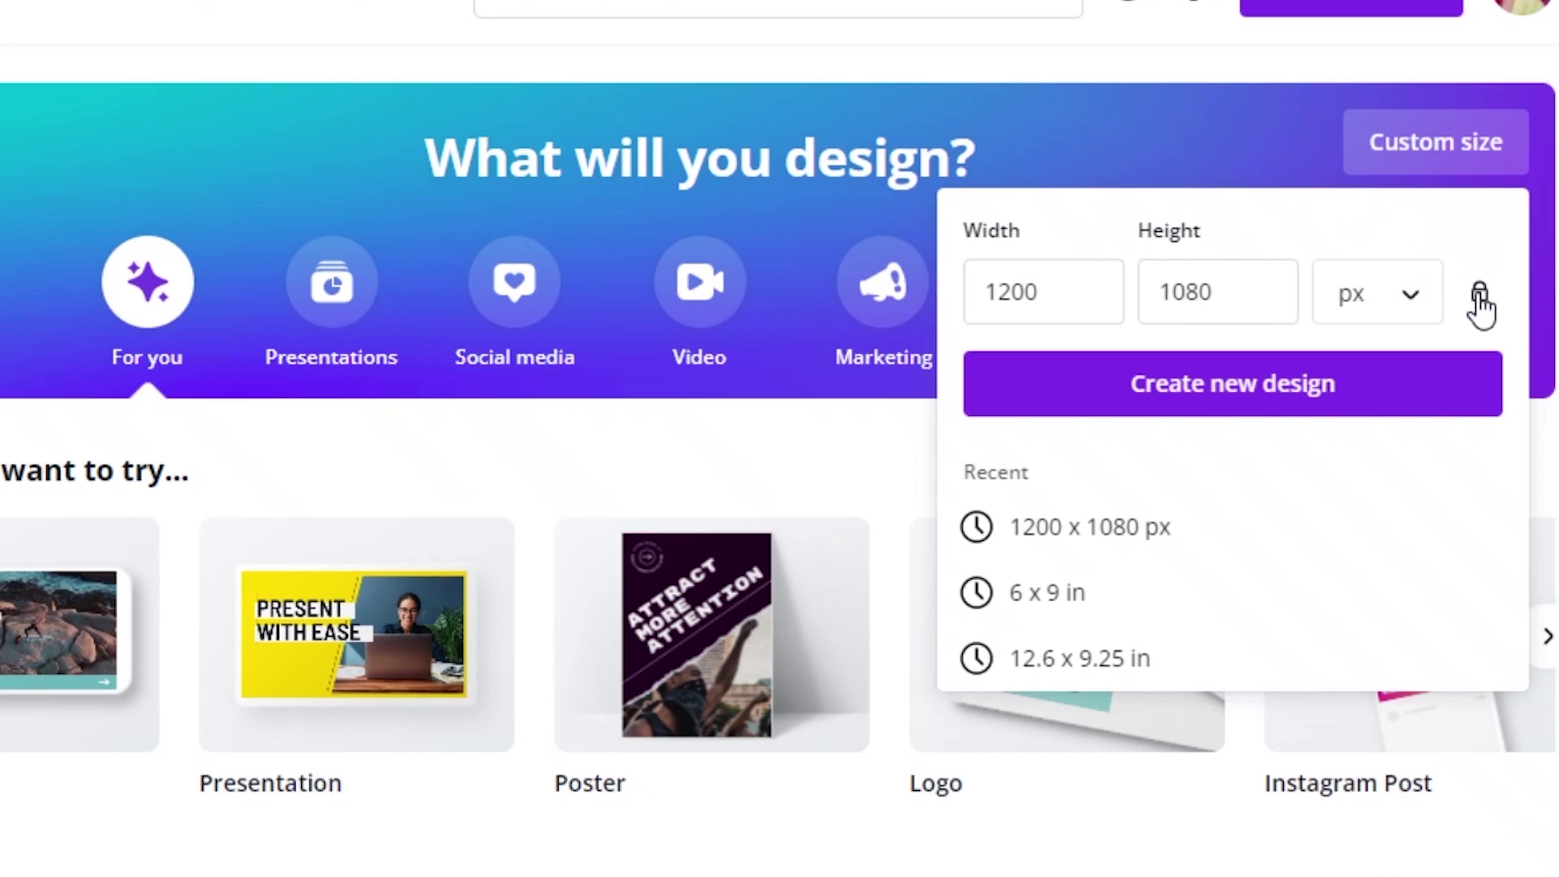
{"action": "left_click", "coordinate": [1194, 397]}
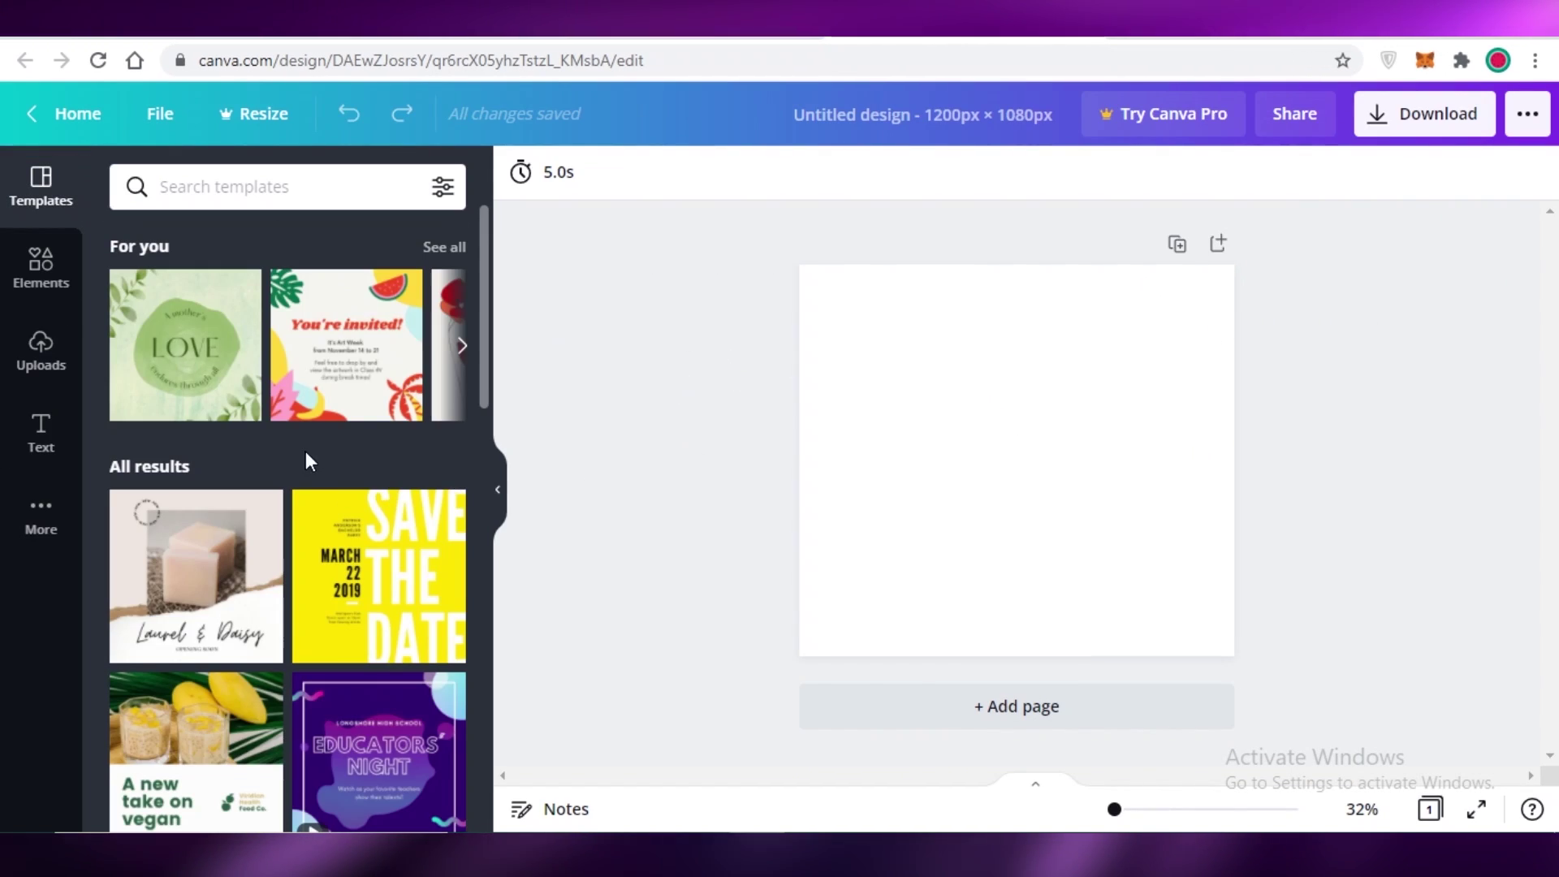
- Switch the side panel from Elements to the Uploads library of earlier images
{"action": "scroll", "coordinate": [306, 455], "scroll_direction": "down", "scroll_amount": 5}
{"action": "left_click", "coordinate": [49, 272]}
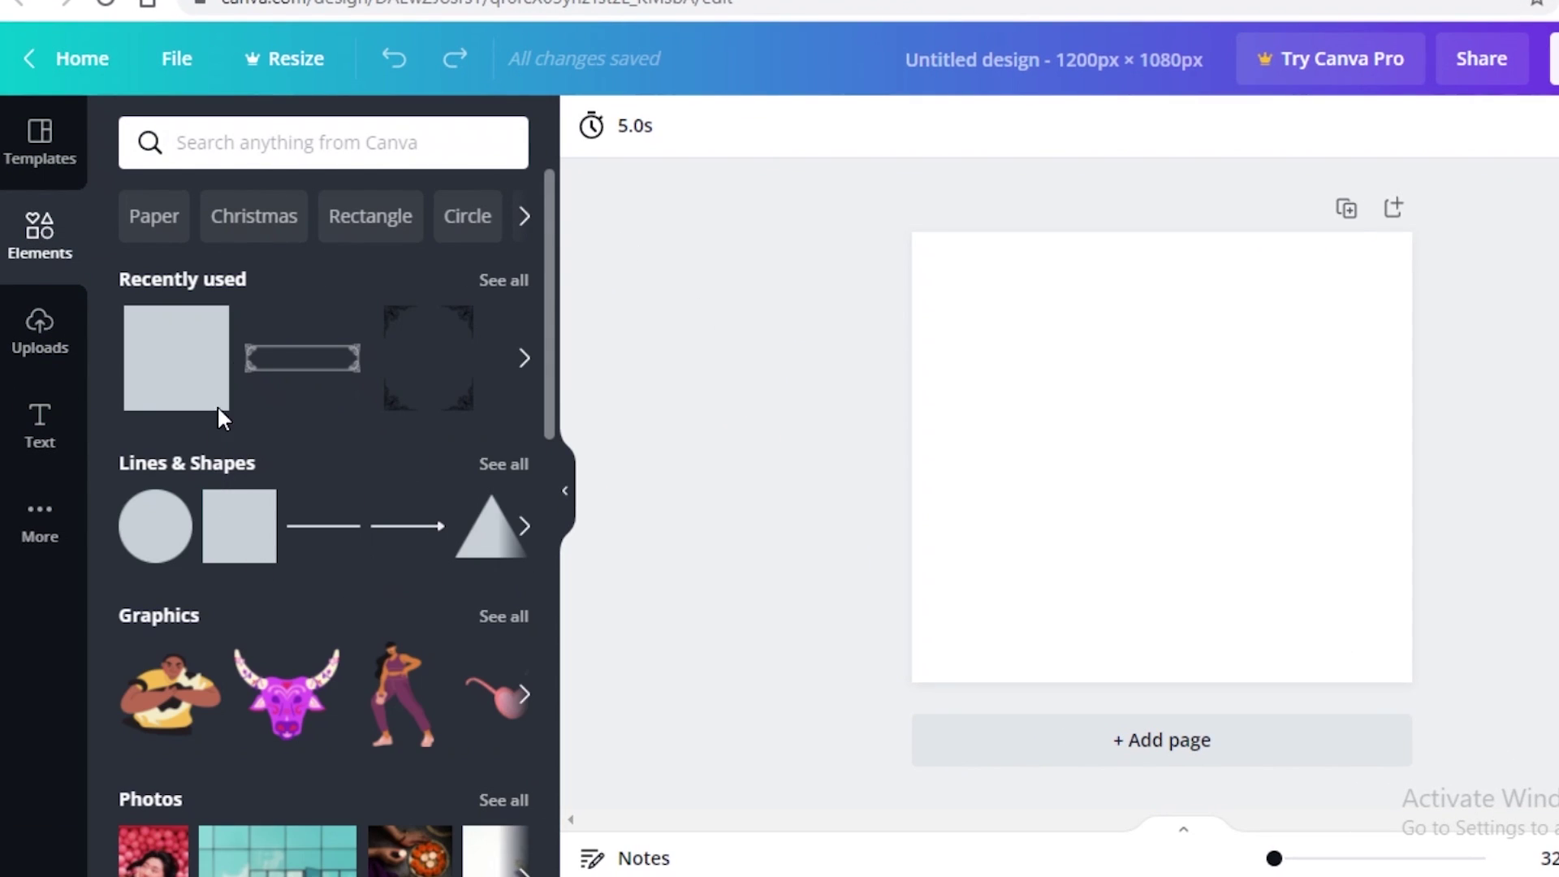
{"action": "left_click", "coordinate": [50, 349]}
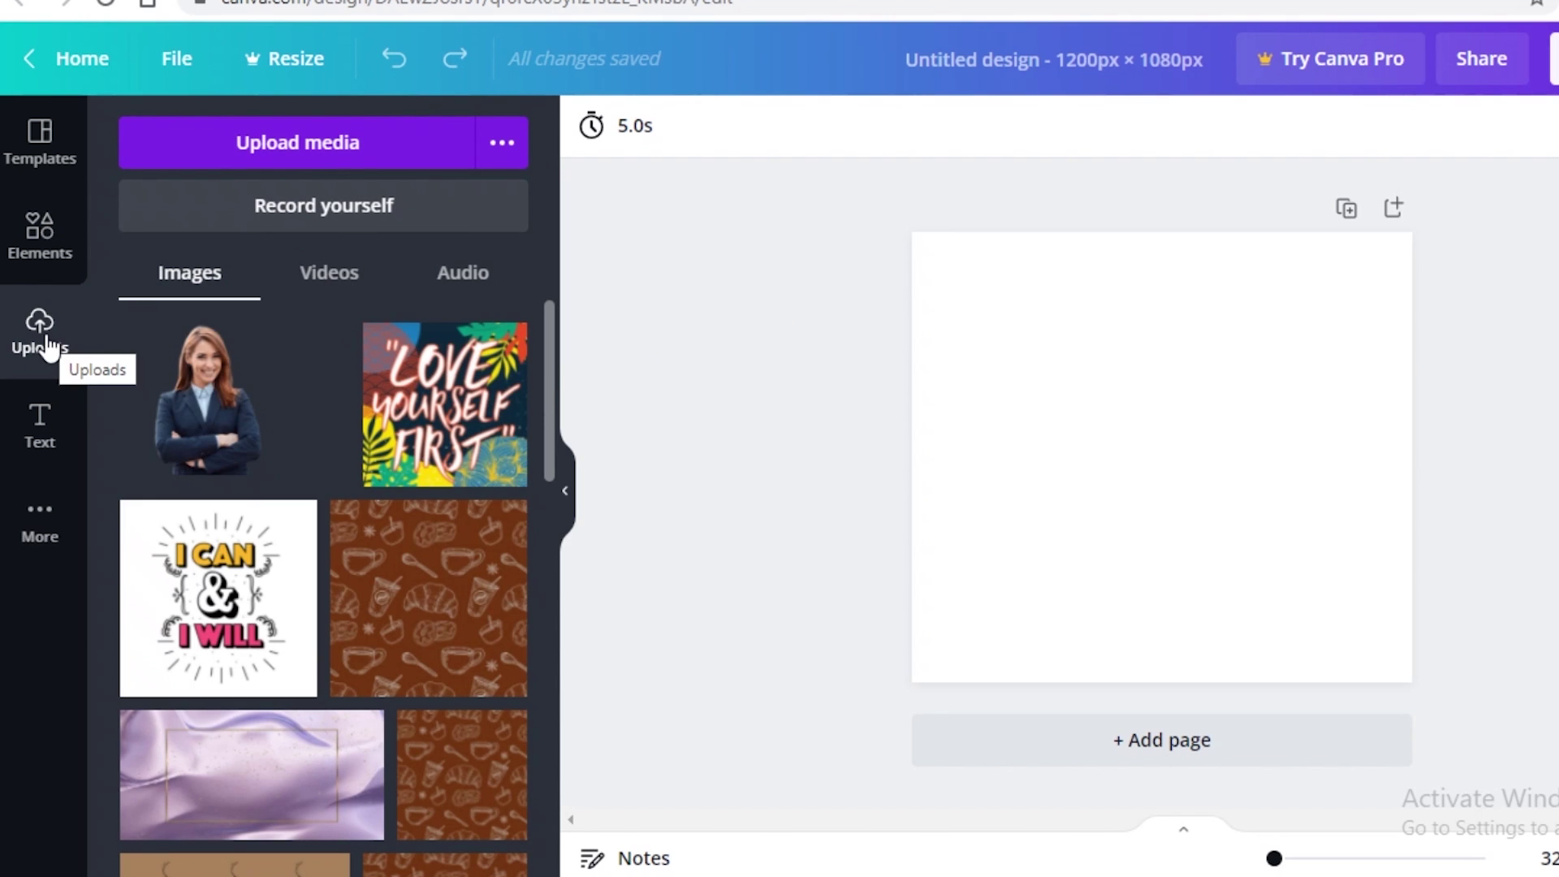
- Upload the jellyfish photo from the Downloads folder through Upload media
{"action": "left_click", "coordinate": [311, 153]}
{"action": "left_click", "coordinate": [203, 323]}
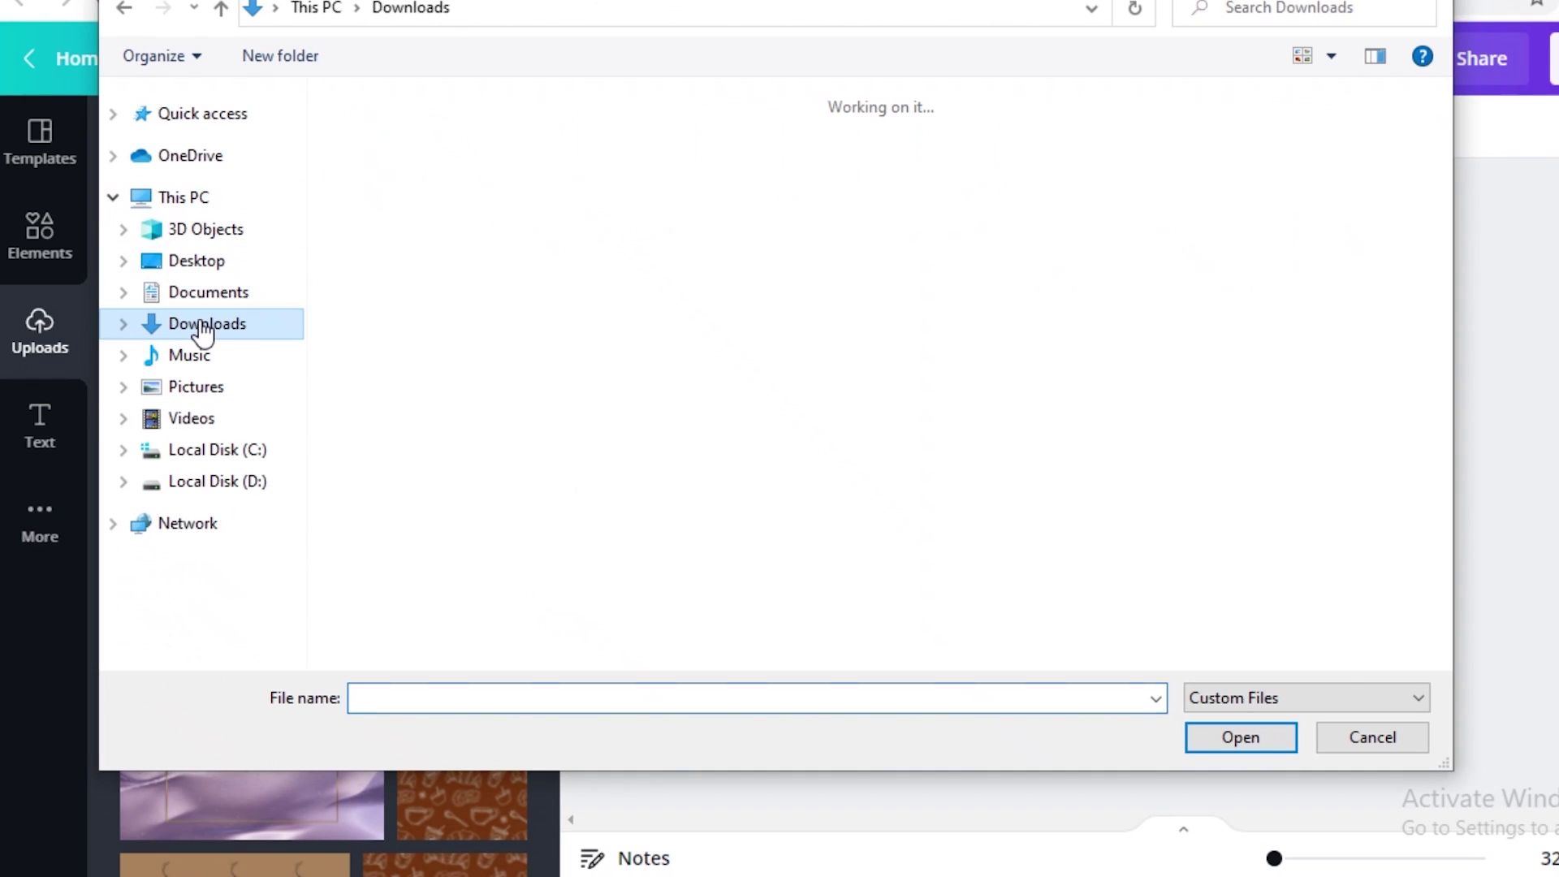
{"action": "left_click", "coordinate": [452, 208]}
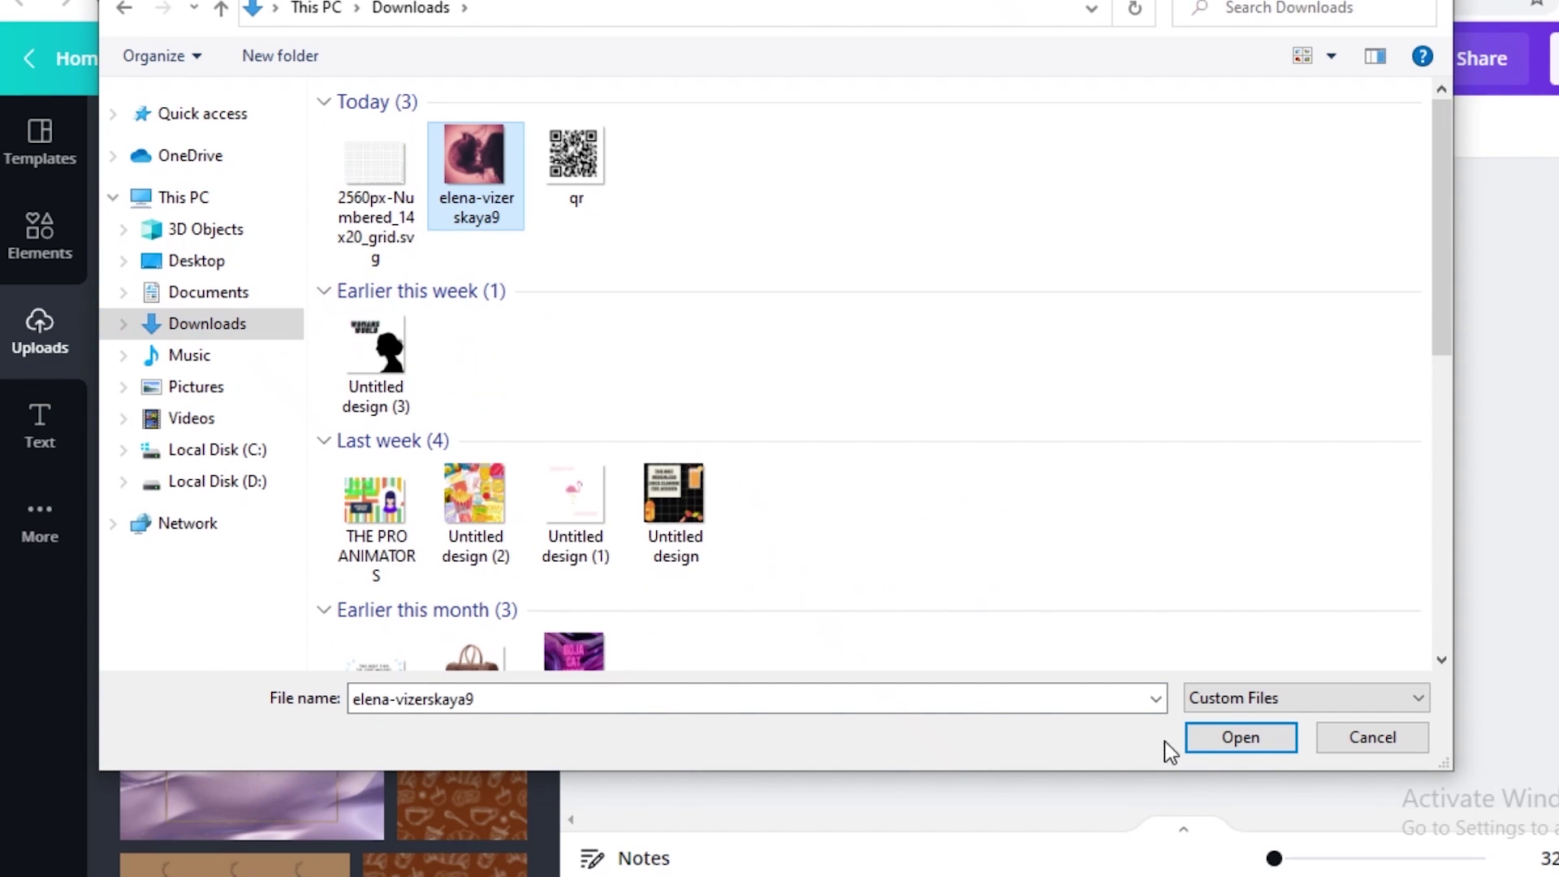
{"action": "left_click", "coordinate": [1230, 698]}
{"action": "left_click", "coordinate": [1230, 704]}
{"action": "left_click", "coordinate": [1235, 739]}
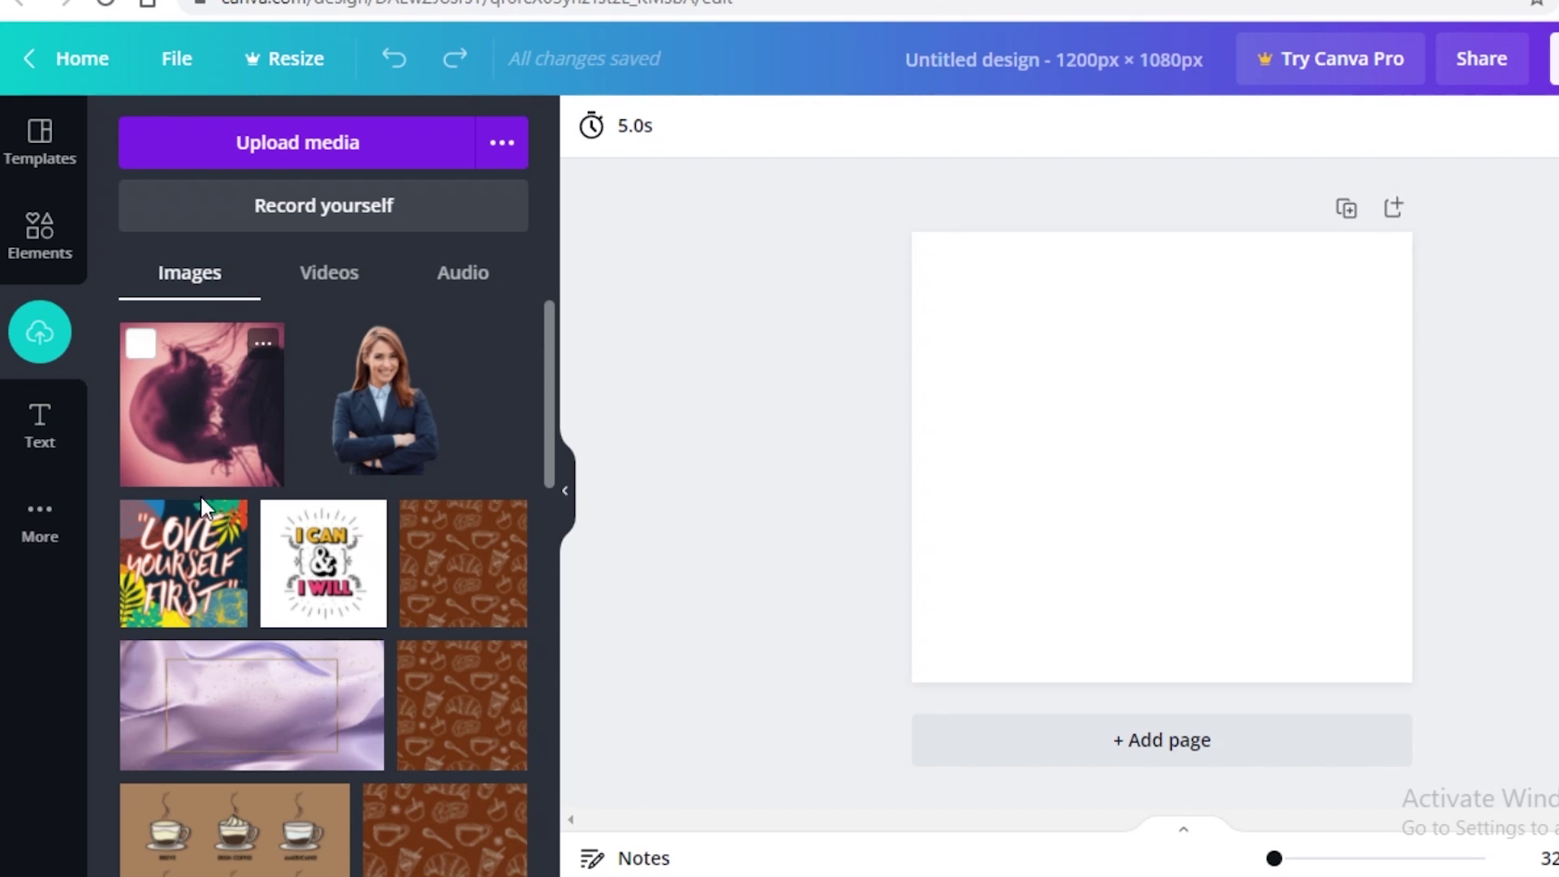
- Add the jellyfish photo and stretch it to cover the whole page
{"action": "left_click", "coordinate": [193, 428]}
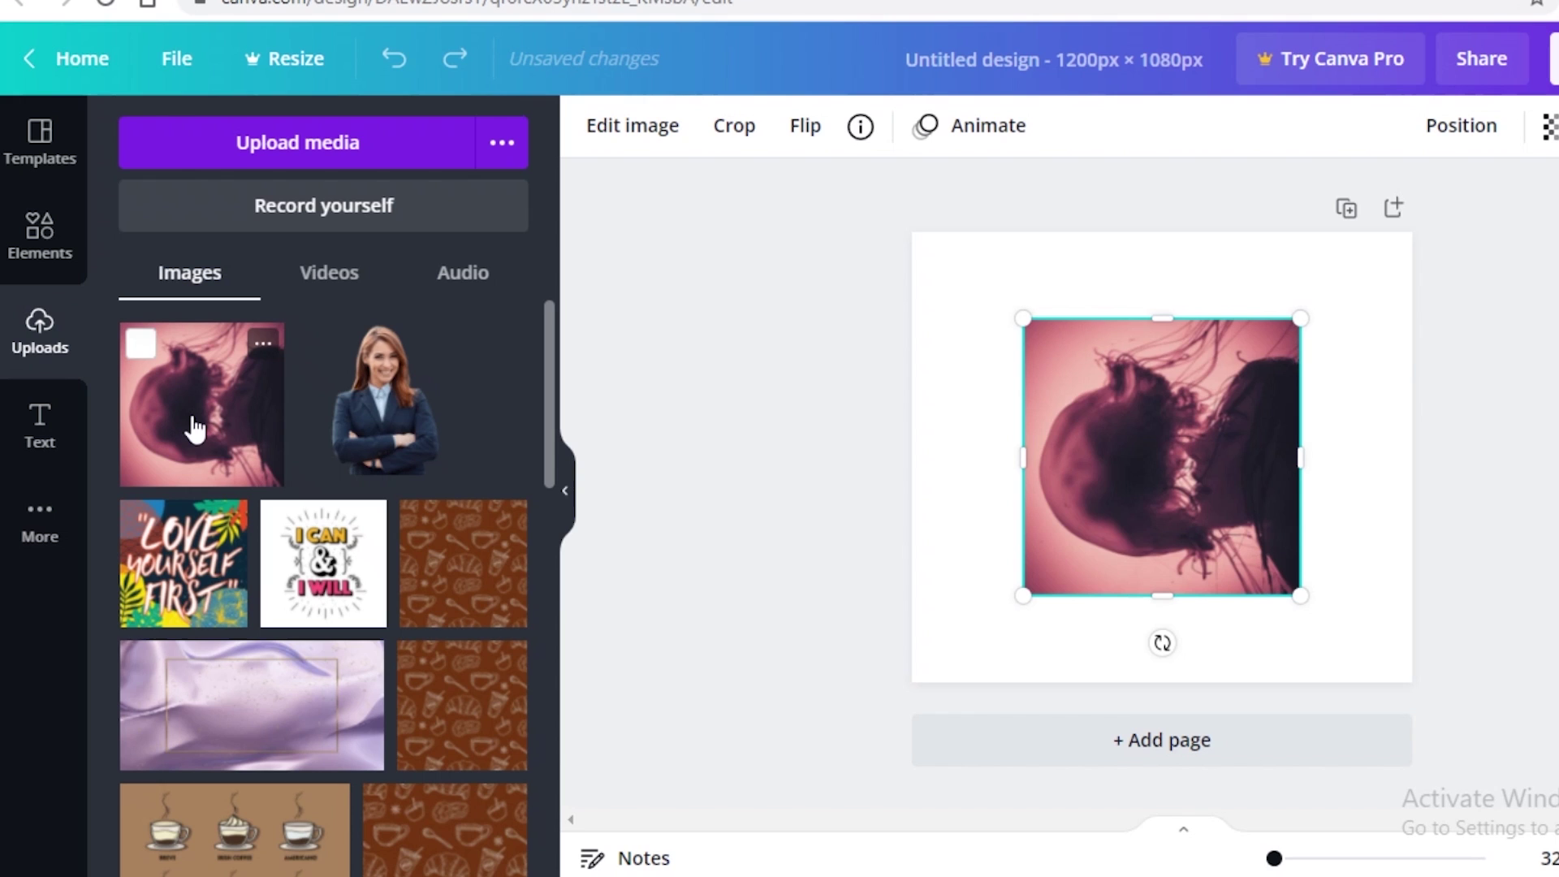
{"action": "left_click_drag", "start_coordinate": [1203, 439], "coordinate": [1315, 352]}
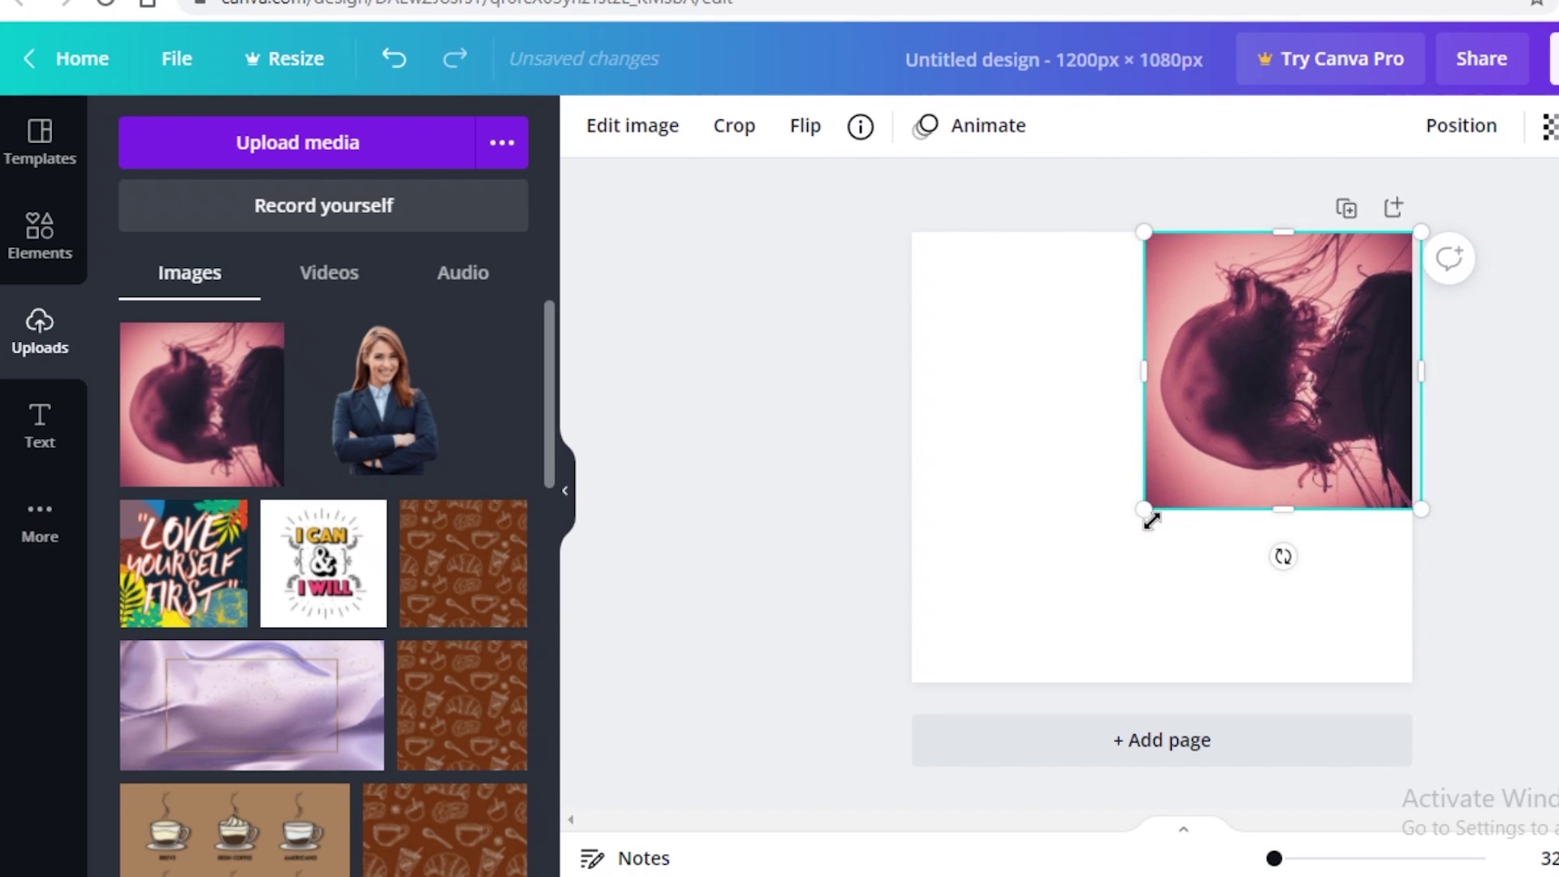
{"action": "left_click_drag", "start_coordinate": [1149, 514], "coordinate": [871, 705]}
{"action": "left_click_drag", "start_coordinate": [1201, 601], "coordinate": [1198, 502]}
{"action": "key", "text": "Escape"}
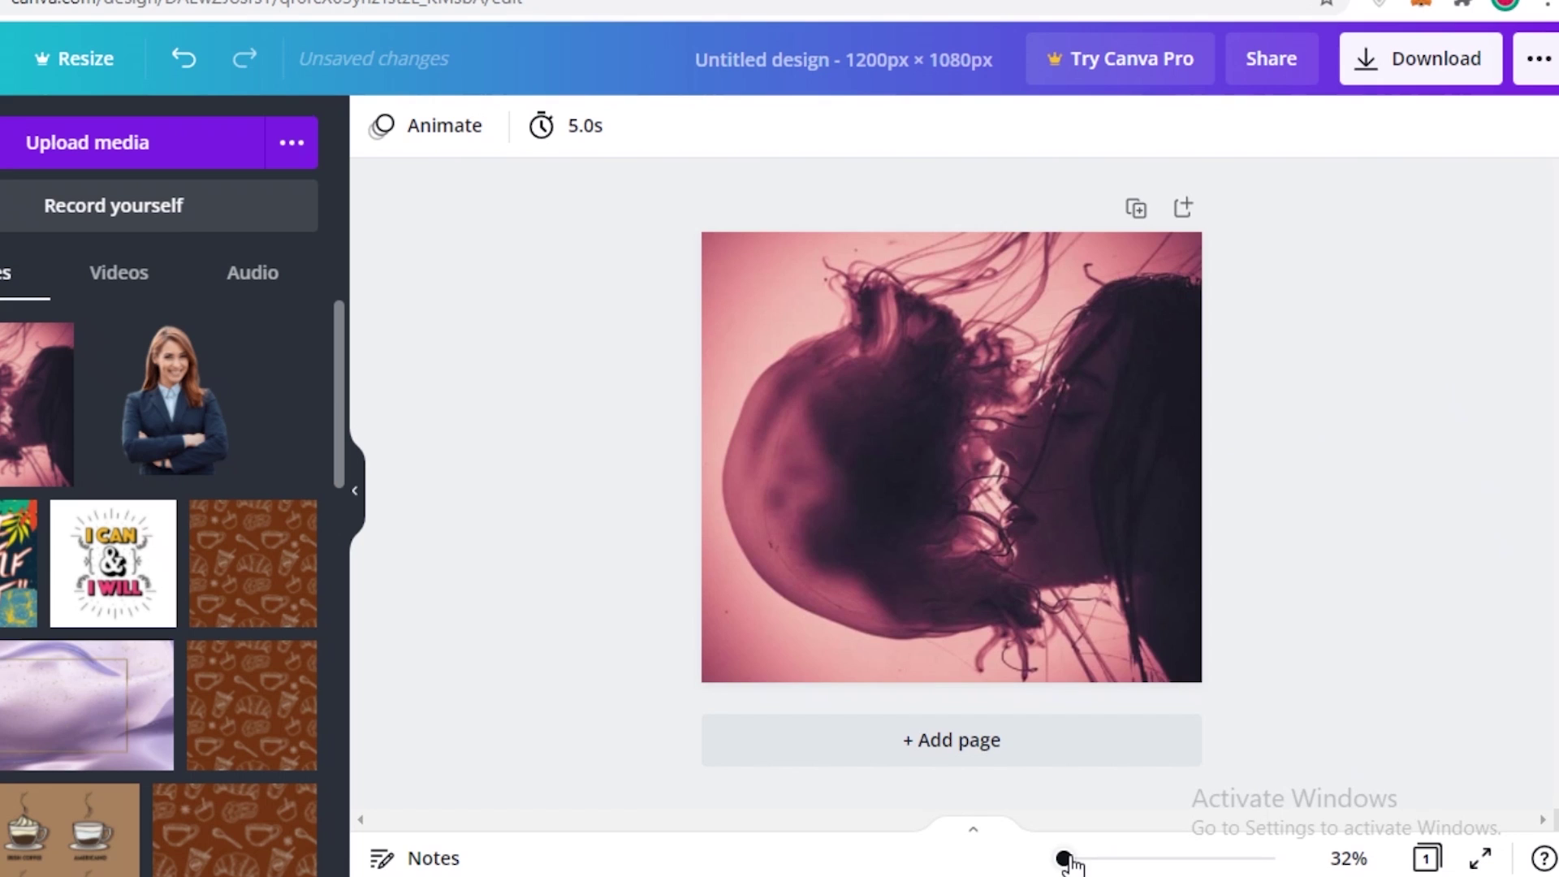
- Zoom in and scroll around to inspect the photo-filled page
{"action": "left_click_drag", "start_coordinate": [1064, 859], "coordinate": [1069, 859]}
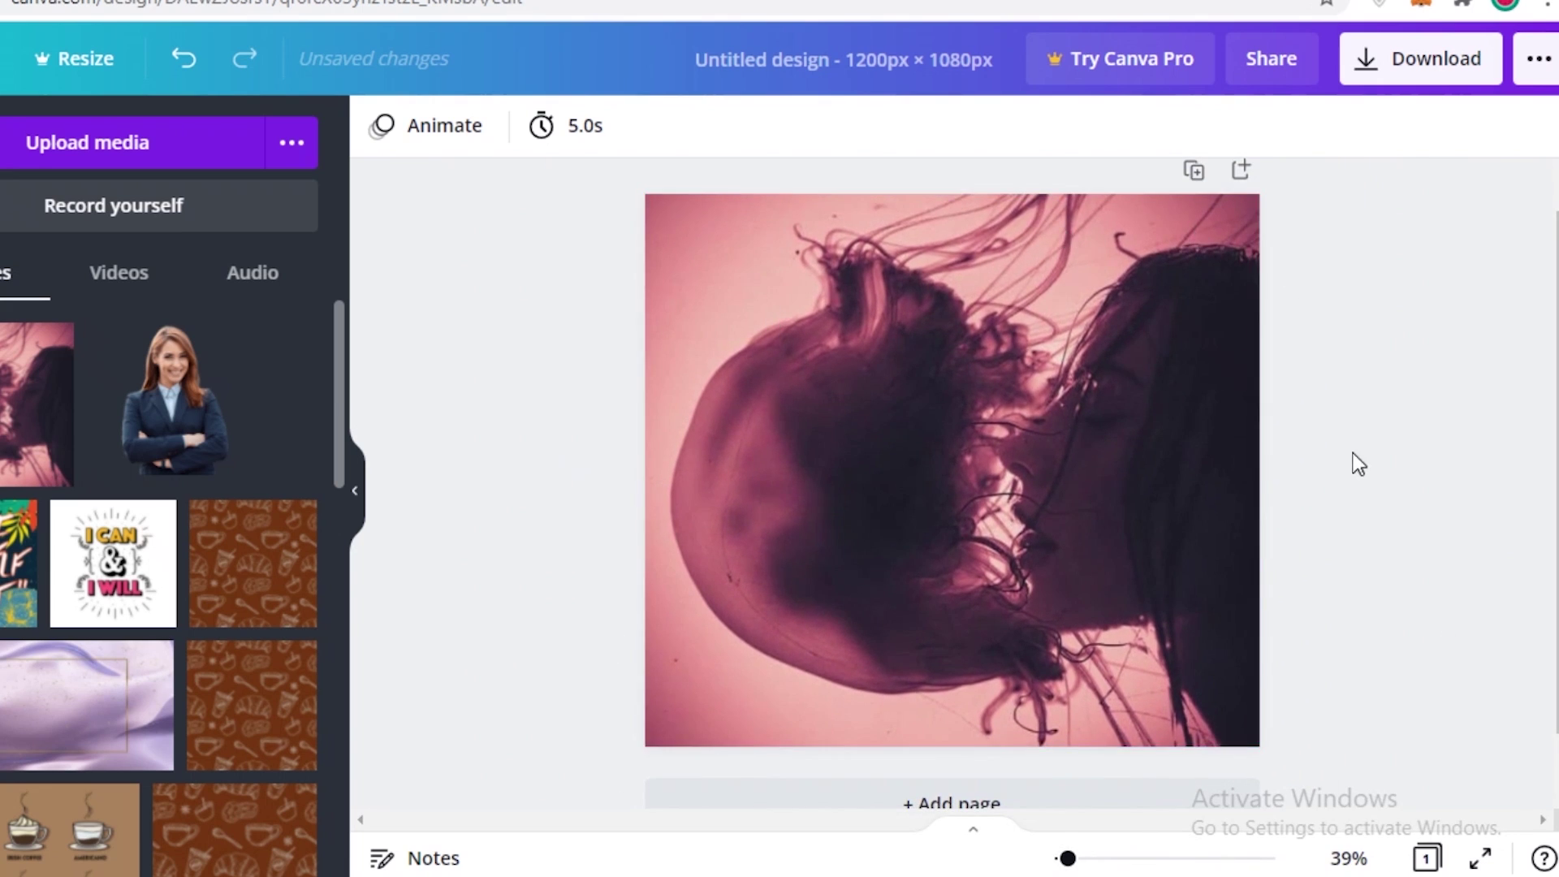
{"action": "scroll", "coordinate": [908, 514], "scroll_direction": "down", "scroll_amount": 1}
{"action": "scroll", "coordinate": [903, 518], "scroll_direction": "up", "scroll_amount": 2}
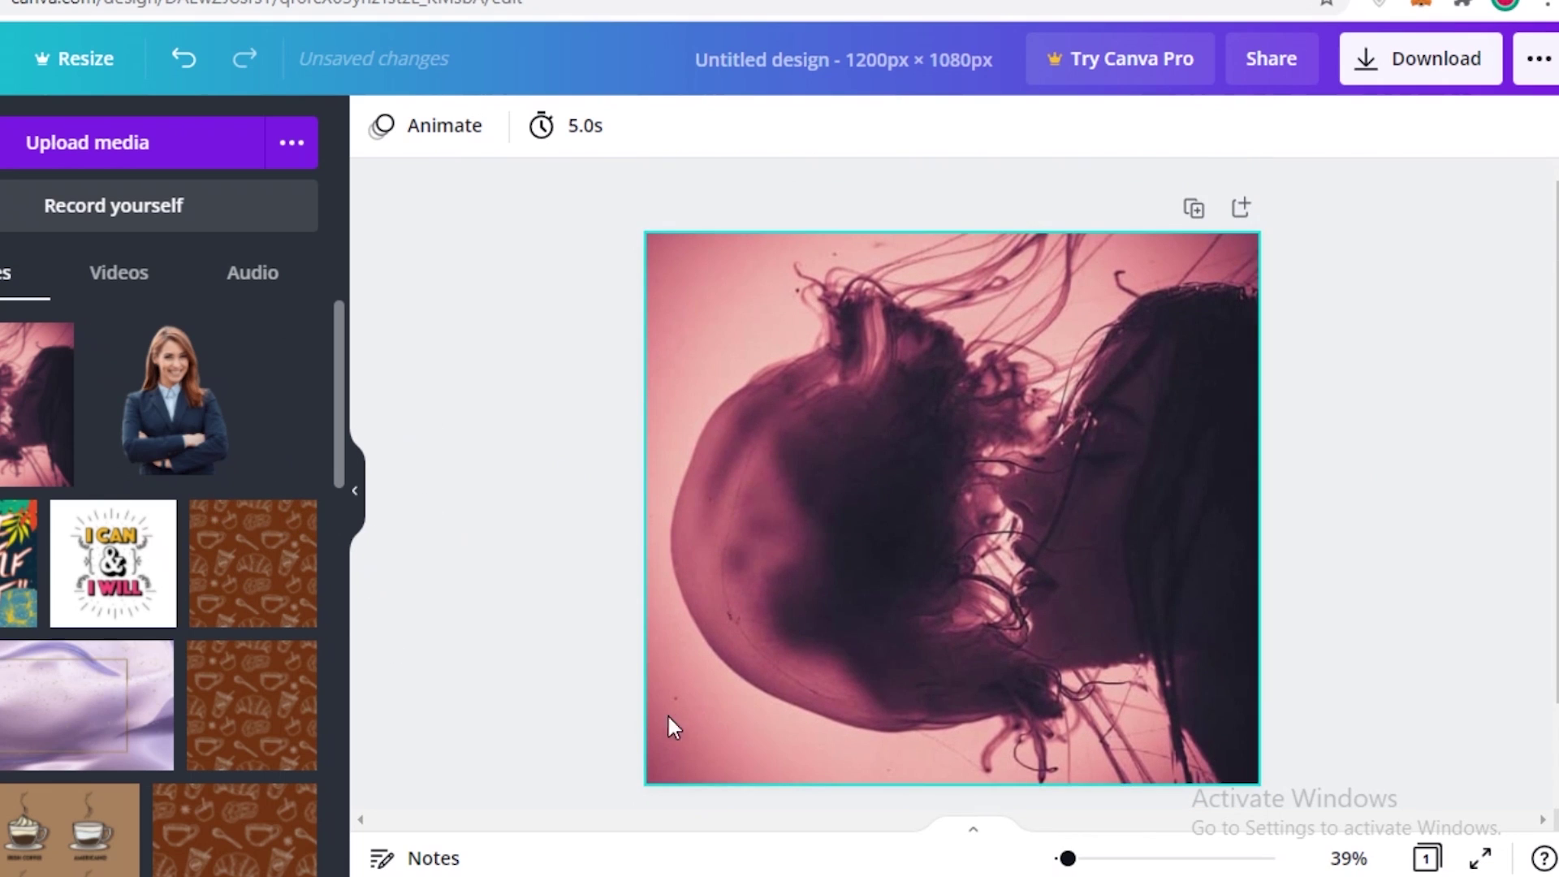
{"action": "scroll", "coordinate": [1242, 665], "scroll_direction": "down", "scroll_amount": 3}
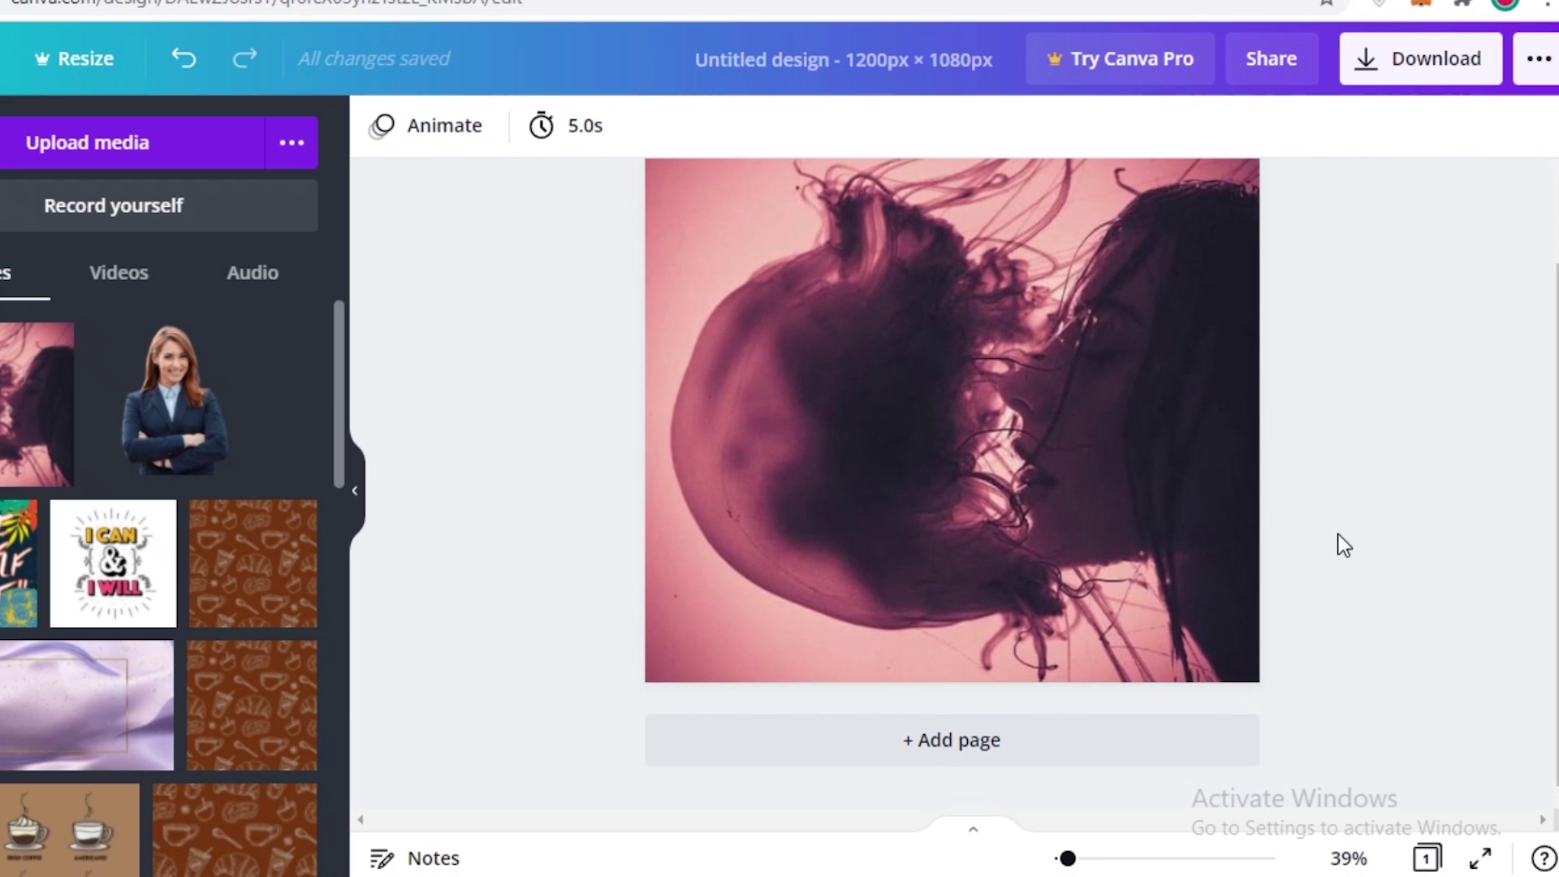
{"action": "scroll", "coordinate": [826, 605], "scroll_direction": "up", "scroll_amount": 3}
{"action": "scroll", "coordinate": [178, 531], "scroll_direction": "down", "scroll_amount": 10}
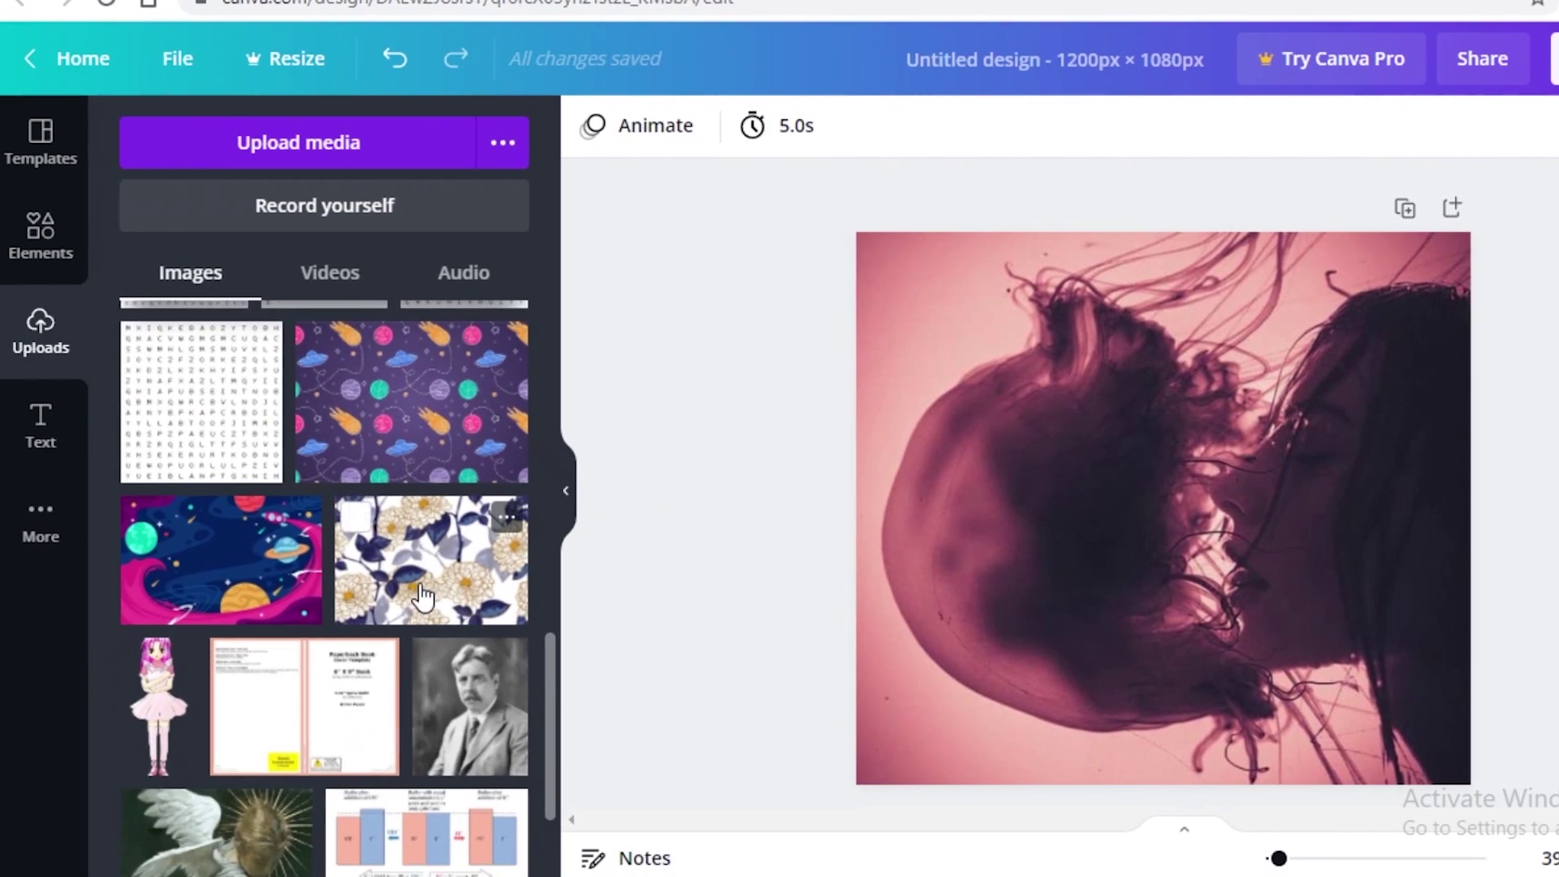
{"action": "scroll", "coordinate": [191, 590], "scroll_direction": "up", "scroll_amount": 7}
{"action": "scroll", "coordinate": [402, 591], "scroll_direction": "up", "scroll_amount": 3}
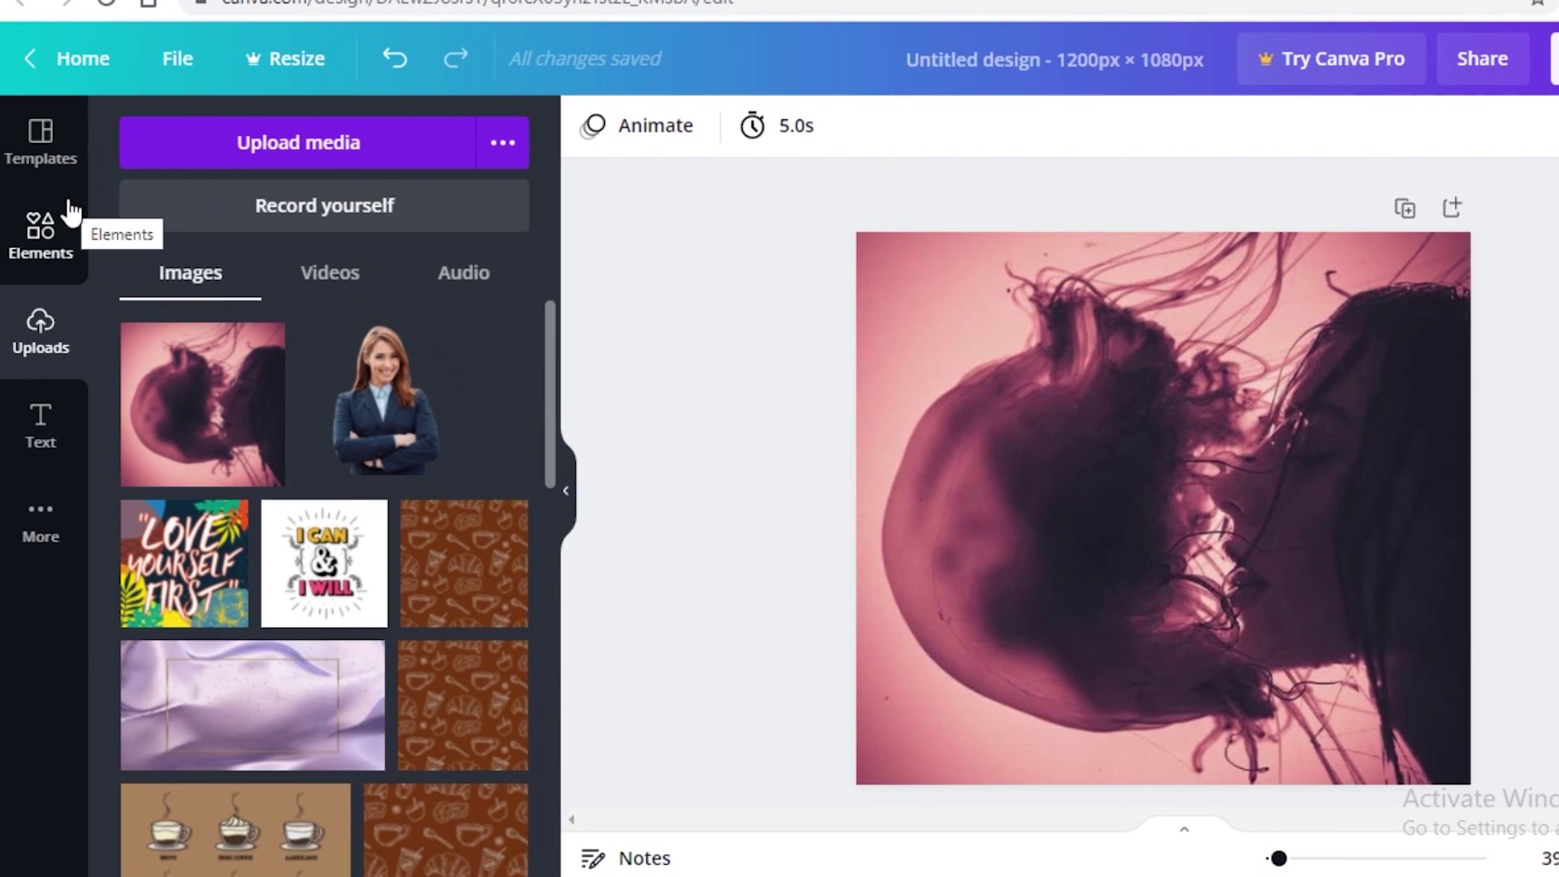
- Add a square from the Elements Lines & Shapes collection onto the photo
{"action": "left_click", "coordinate": [71, 255]}
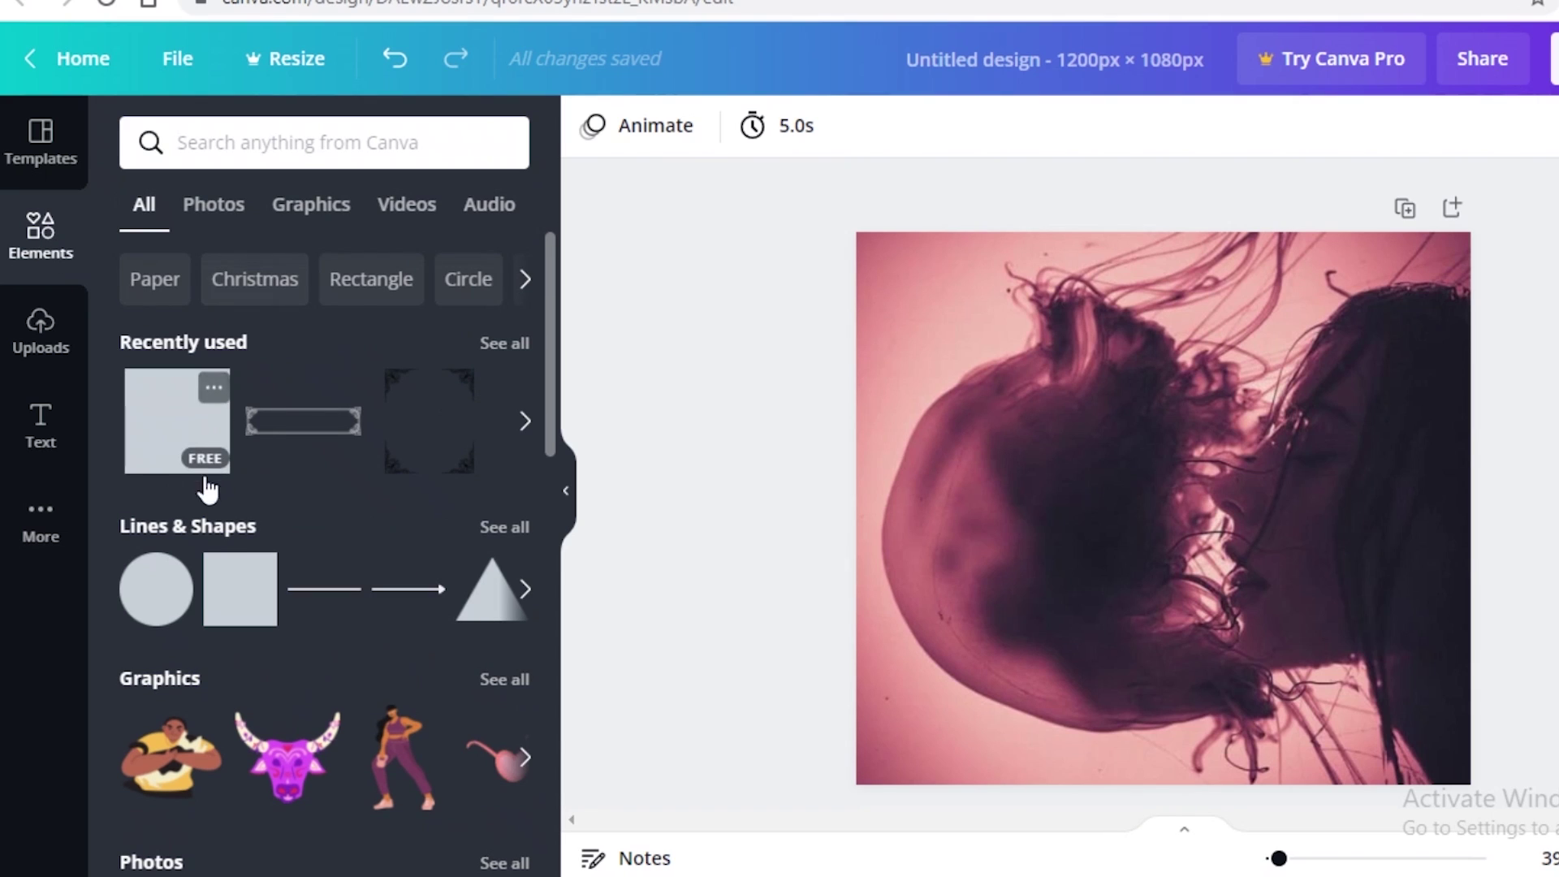
{"action": "left_click", "coordinate": [219, 536]}
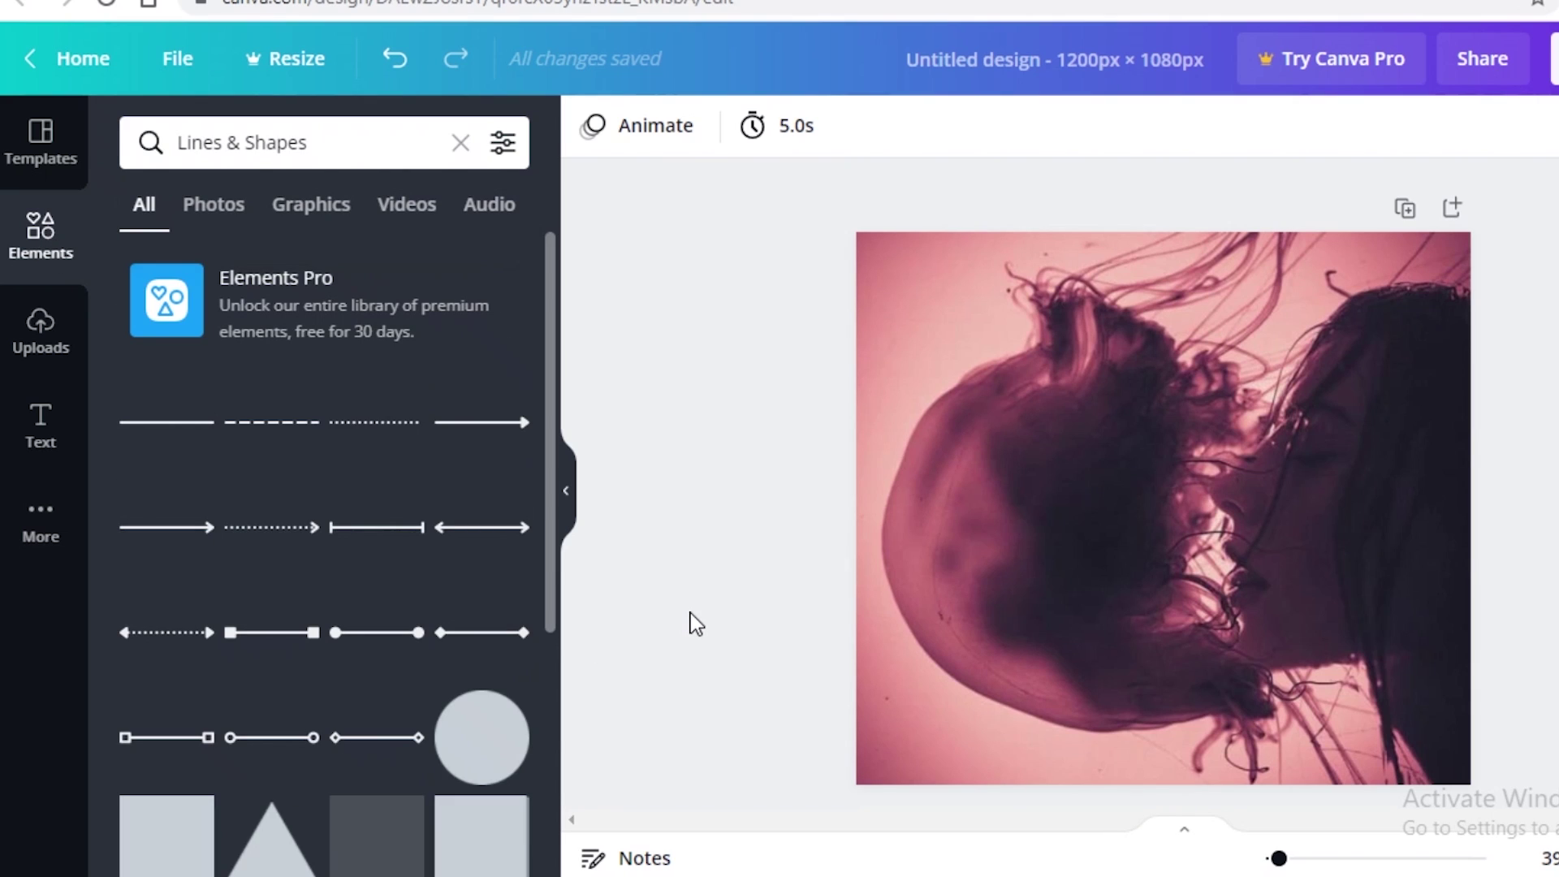
{"action": "left_click", "coordinate": [169, 838]}
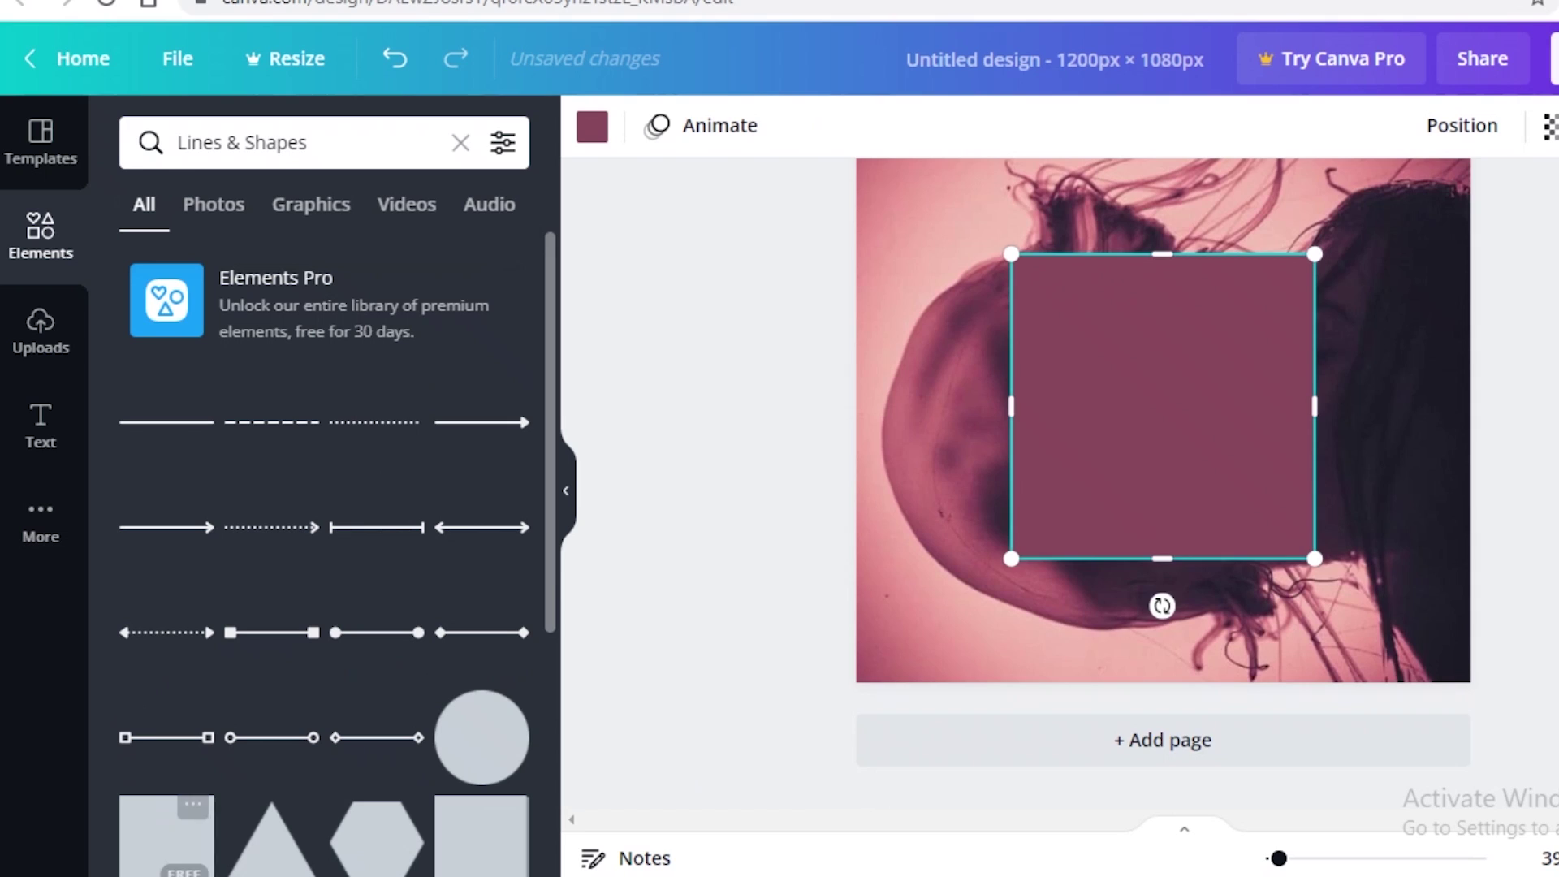
- Try black, maroon, rose and pink photo colours on the square, settling on near-black
{"action": "left_click", "coordinate": [591, 127]}
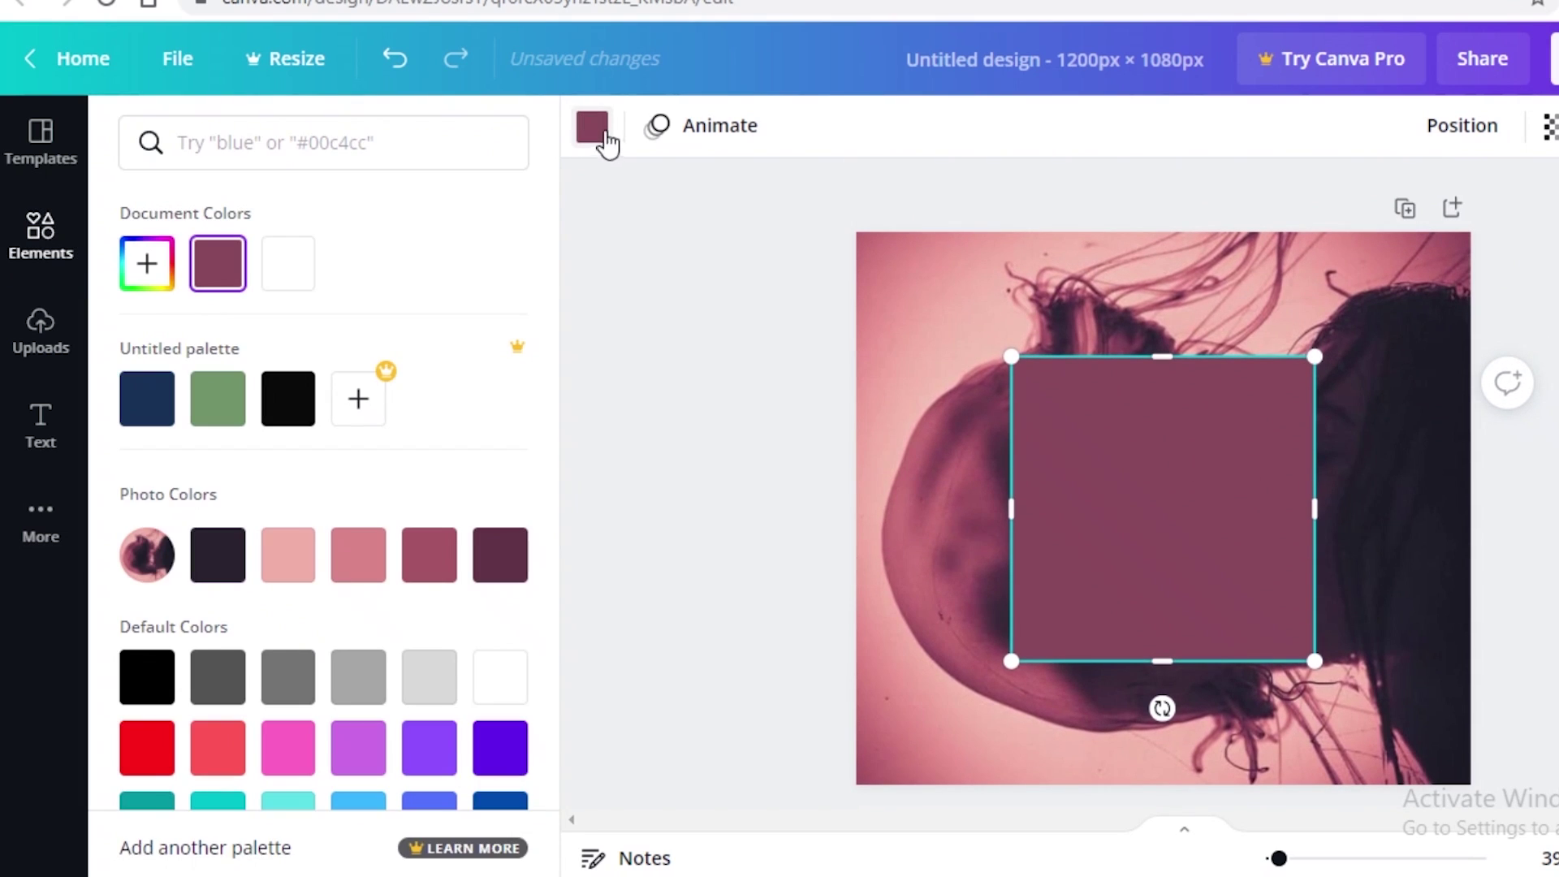
{"action": "left_click", "coordinate": [288, 397]}
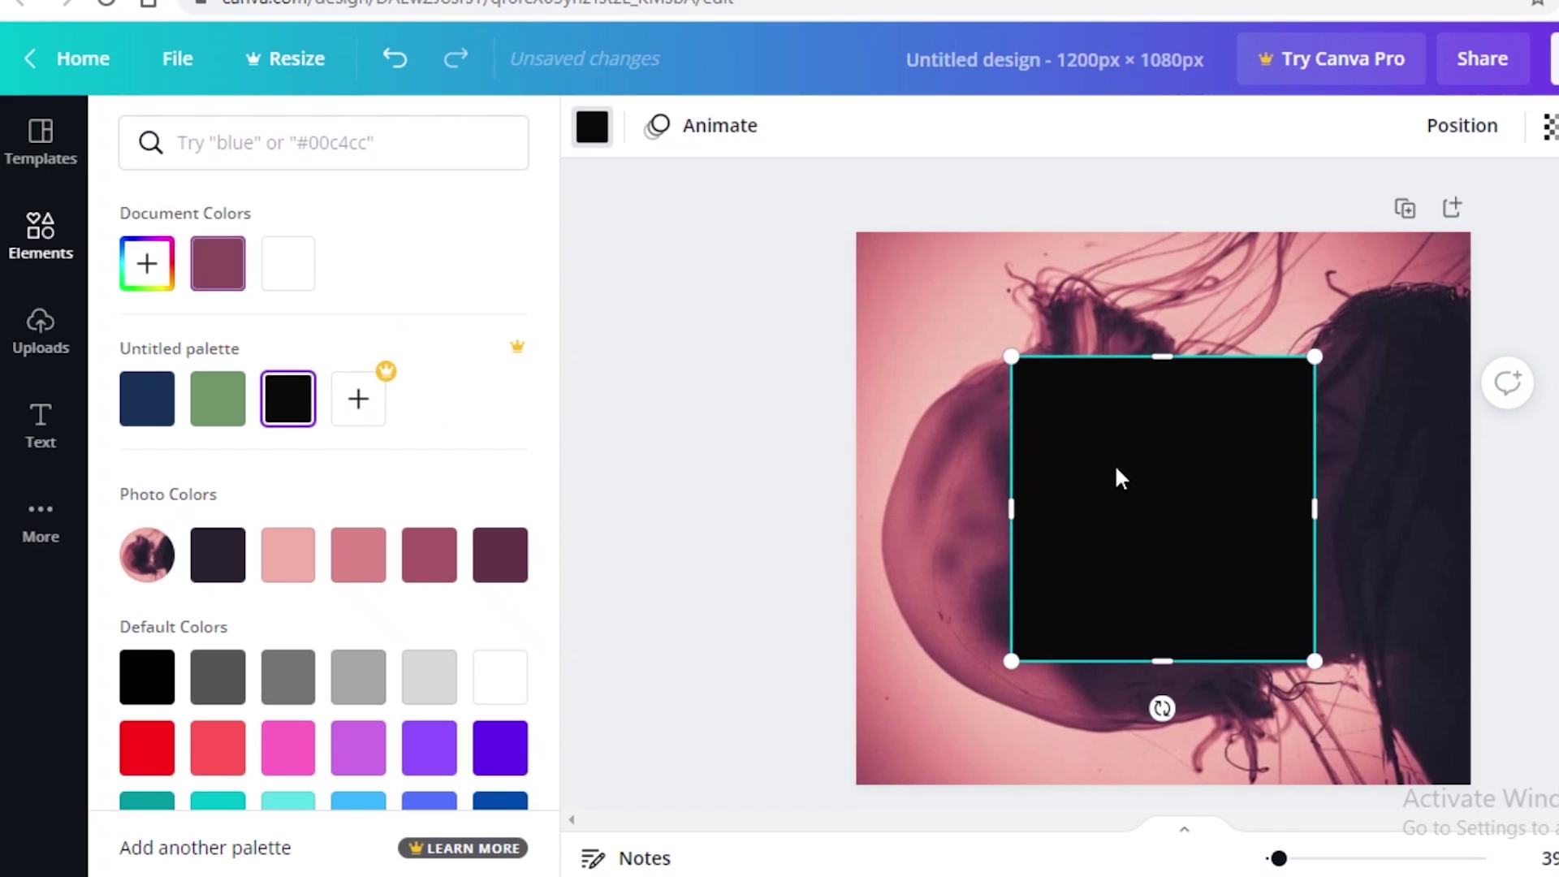
{"action": "left_click_drag", "start_coordinate": [1208, 511], "coordinate": [1187, 580]}
{"action": "left_click", "coordinate": [506, 557]}
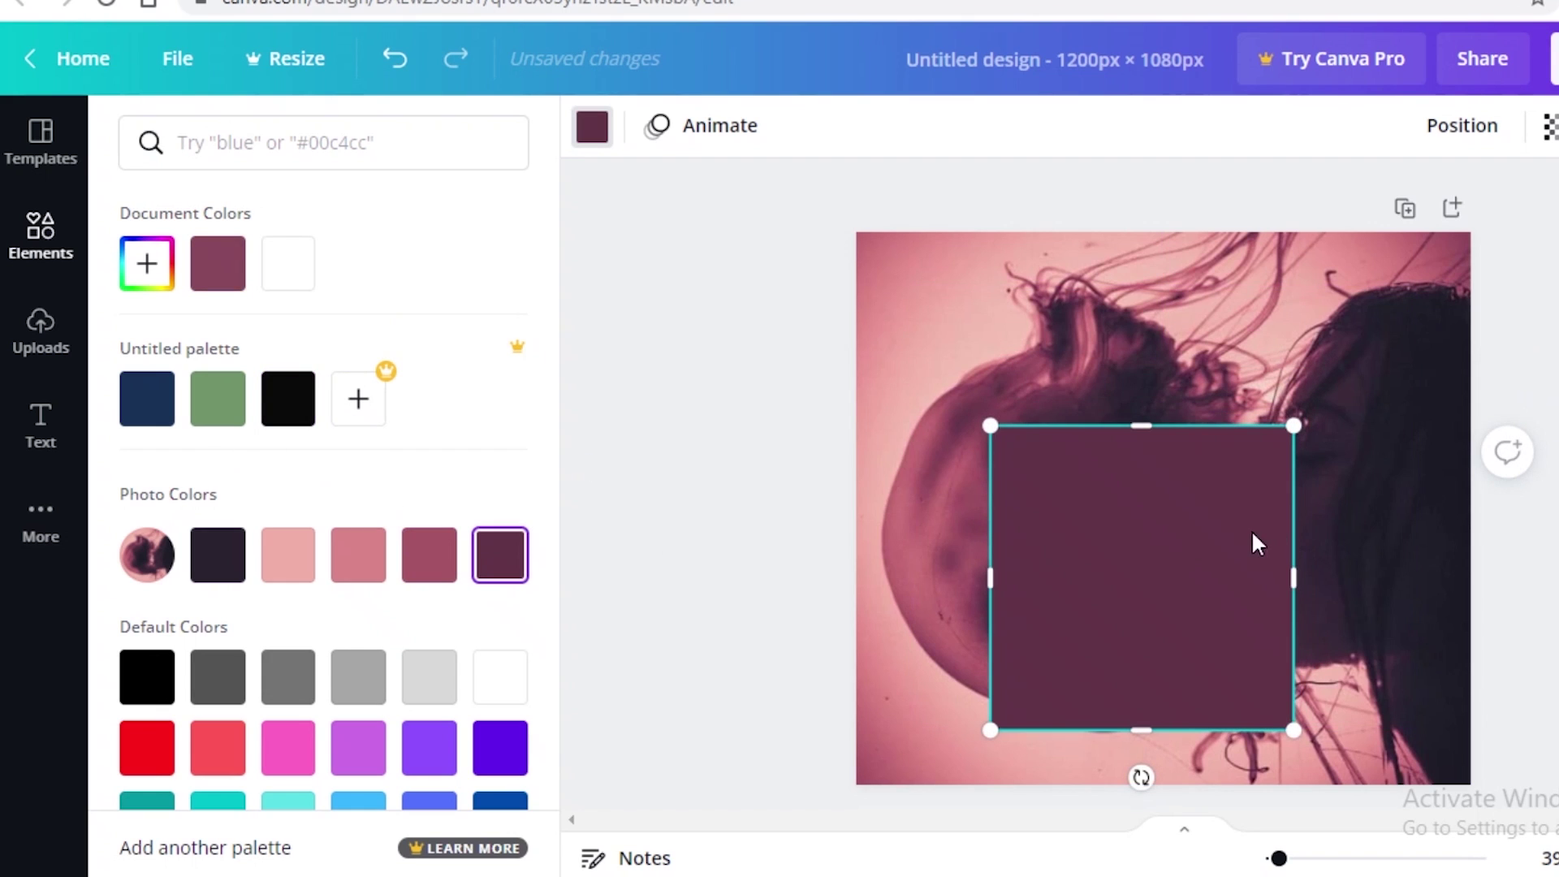
{"action": "left_click_drag", "start_coordinate": [1253, 539], "coordinate": [1336, 501]}
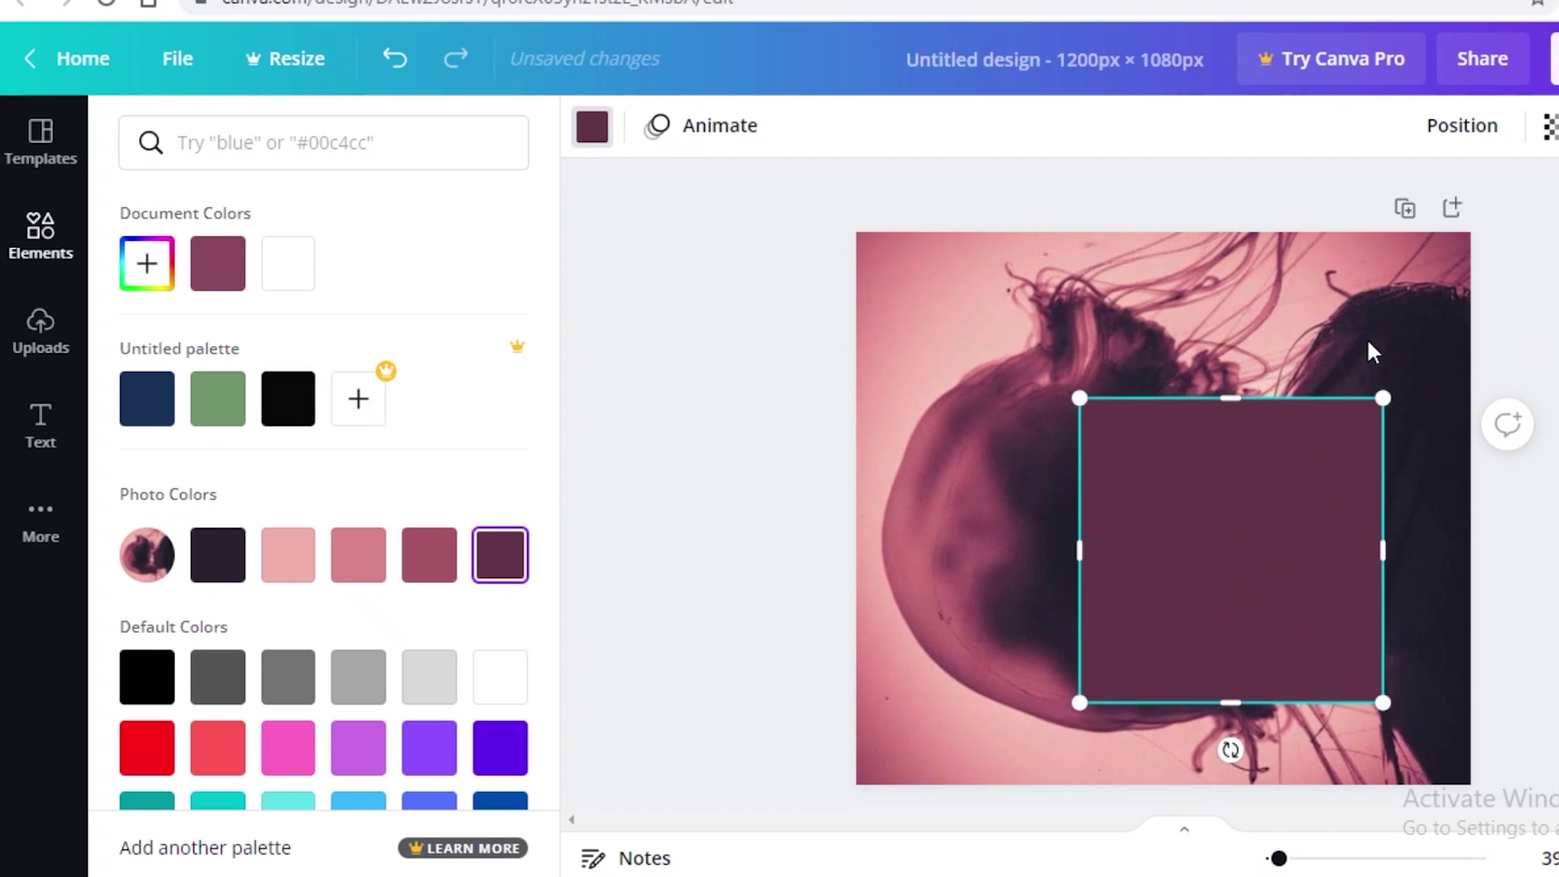
{"action": "left_click", "coordinate": [217, 553]}
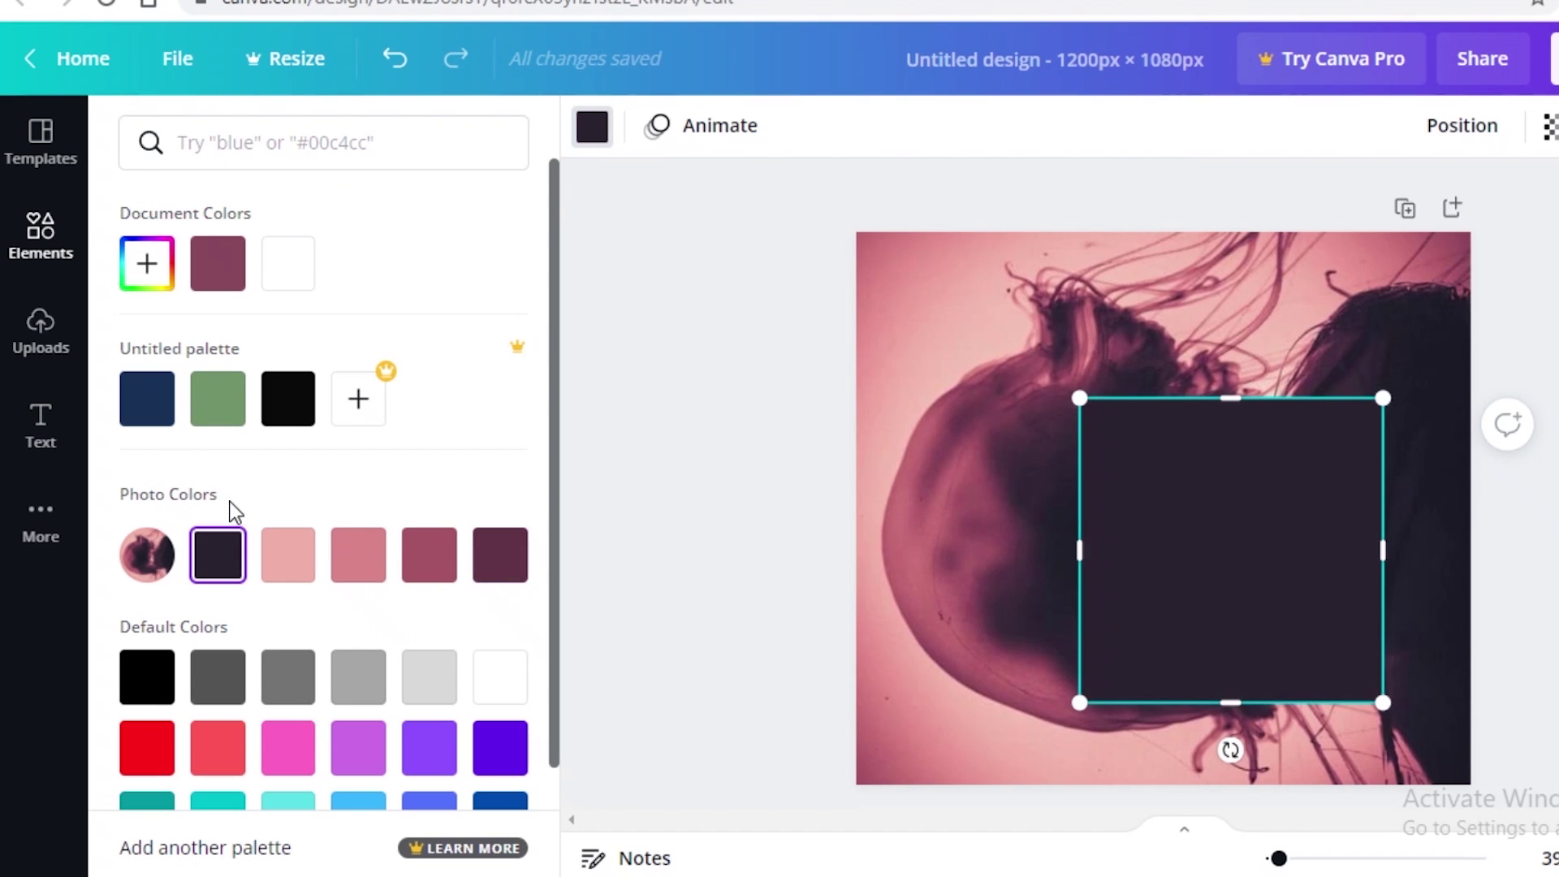
{"action": "left_click", "coordinate": [511, 568]}
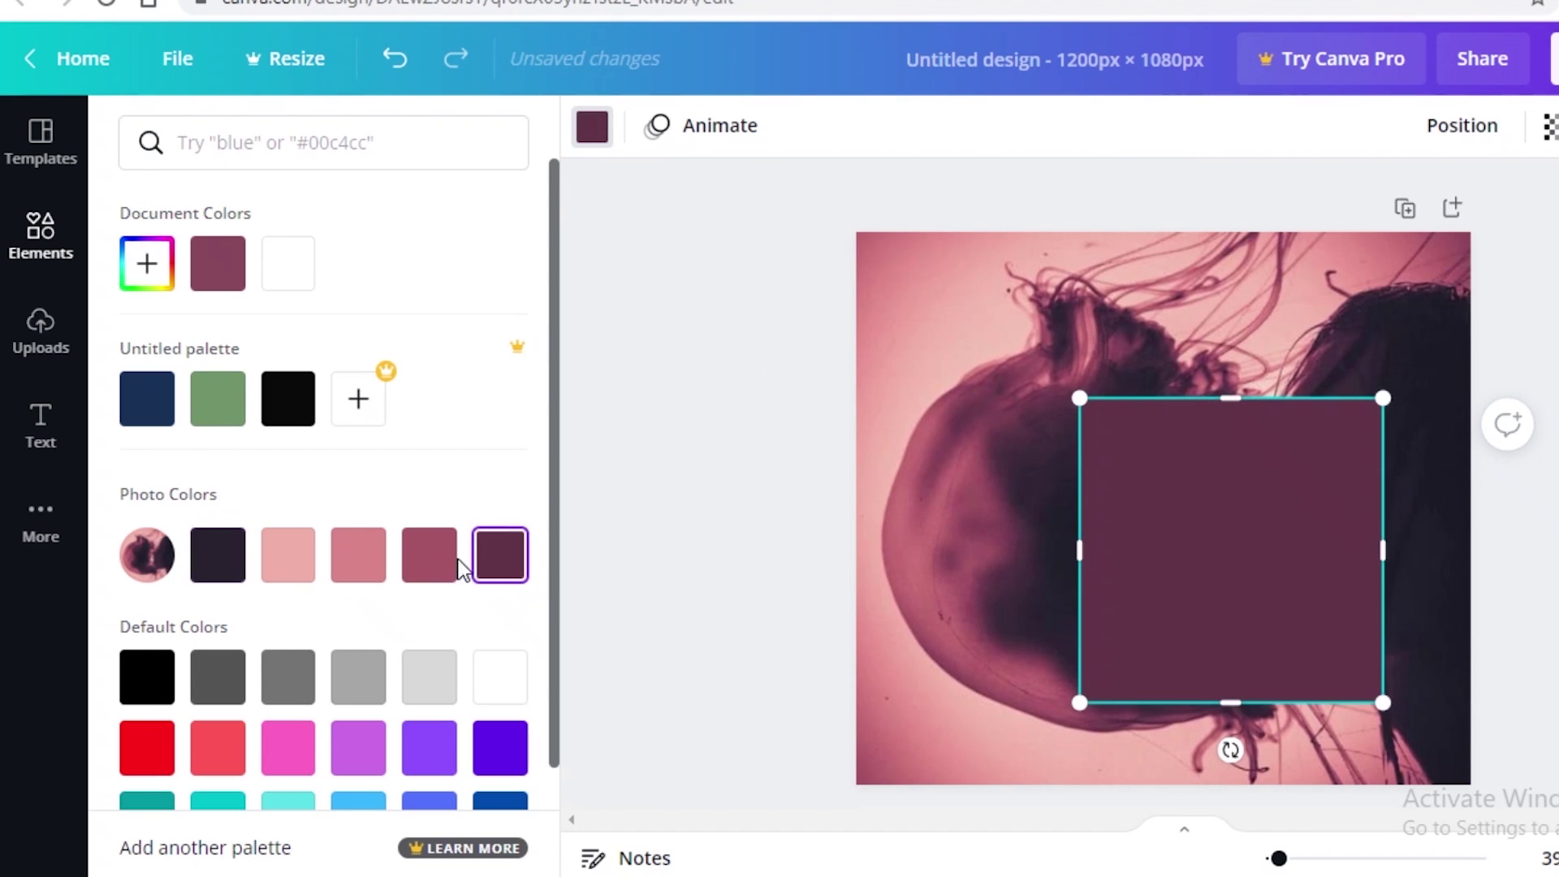
{"action": "left_click", "coordinate": [429, 559]}
{"action": "left_click", "coordinate": [339, 562]}
{"action": "left_click", "coordinate": [313, 566]}
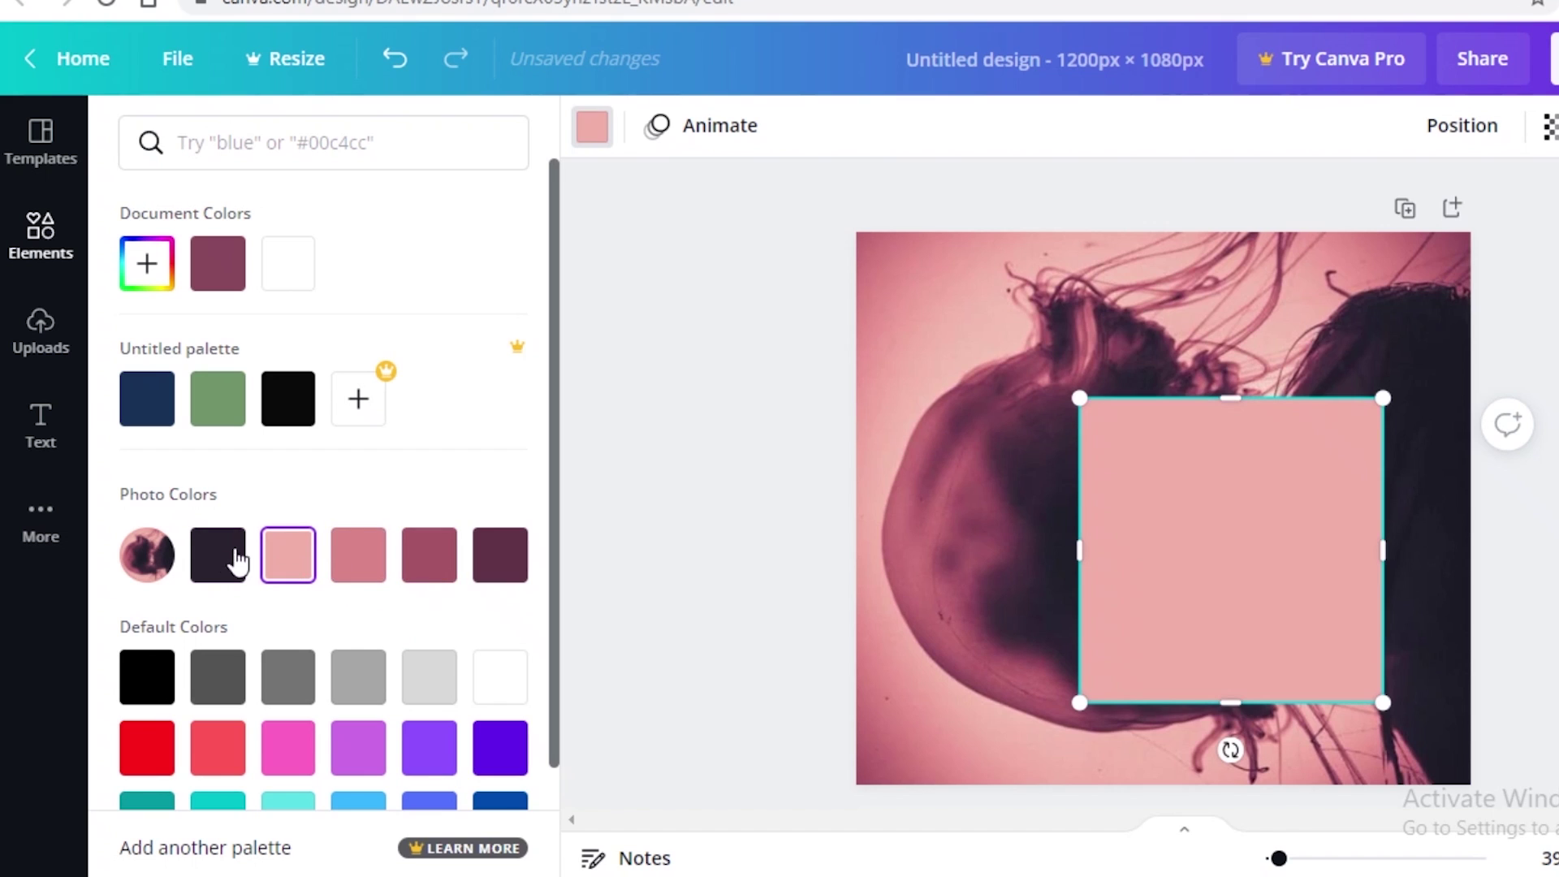
{"action": "left_click", "coordinate": [226, 561]}
- Drag the dark square into the lower-left and resize it into a rectangle
{"action": "left_click_drag", "start_coordinate": [1225, 522], "coordinate": [962, 743]}
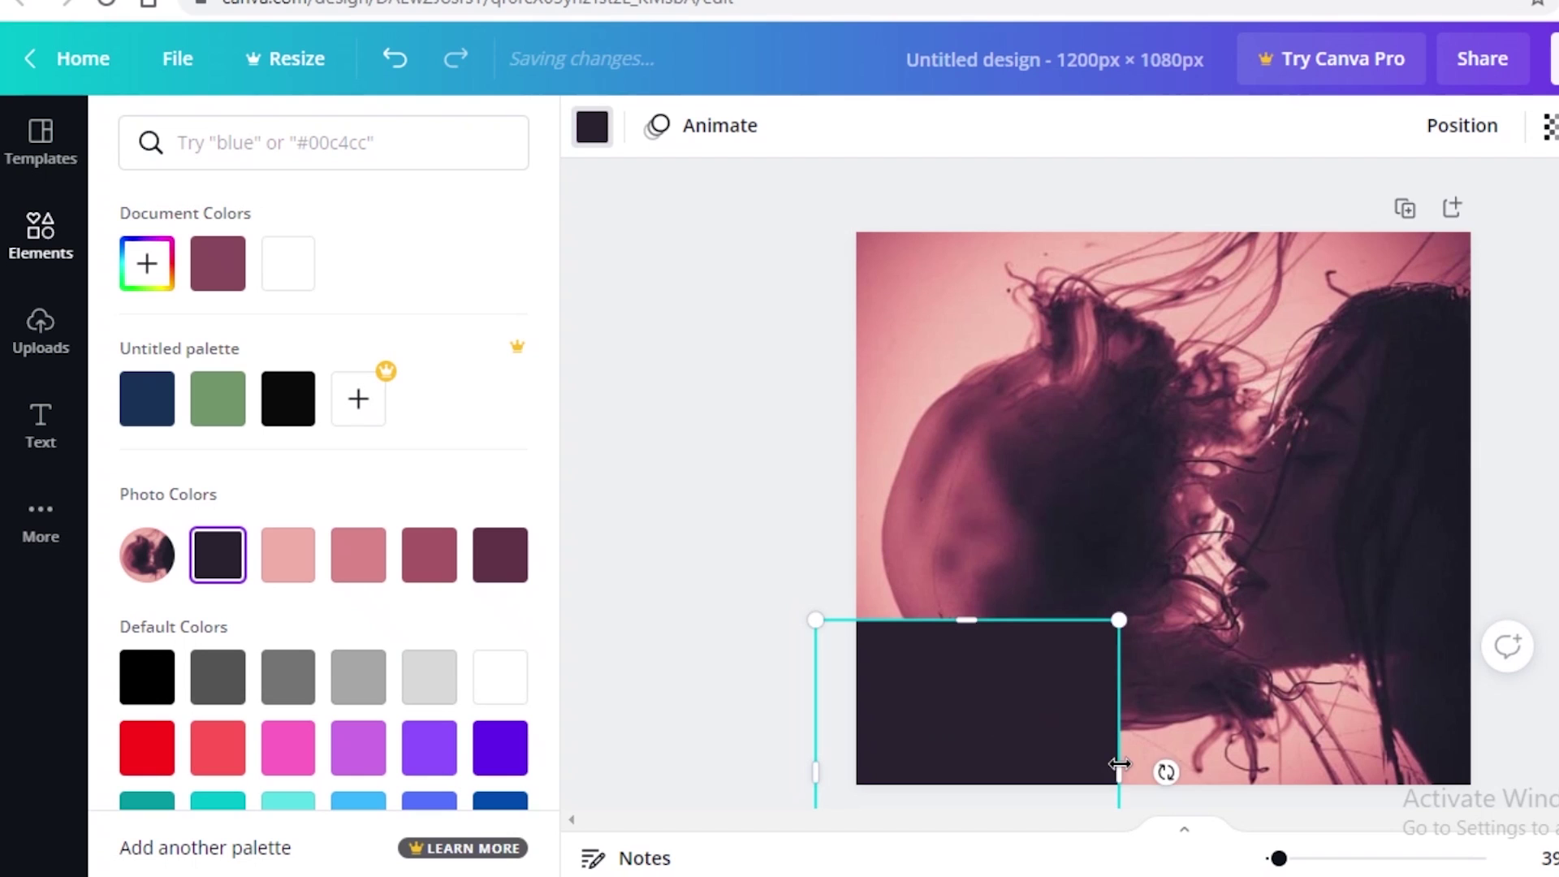
{"action": "left_click_drag", "start_coordinate": [1119, 764], "coordinate": [1183, 758]}
{"action": "left_click_drag", "start_coordinate": [975, 715], "coordinate": [1080, 496]}
{"action": "left_click_drag", "start_coordinate": [922, 637], "coordinate": [944, 735]}
{"action": "left_click_drag", "start_coordinate": [1044, 739], "coordinate": [1229, 755]}
{"action": "left_click_drag", "start_coordinate": [1090, 718], "coordinate": [1008, 581]}
{"action": "key", "text": "Escape"}
{"action": "key", "text": "Escape"}
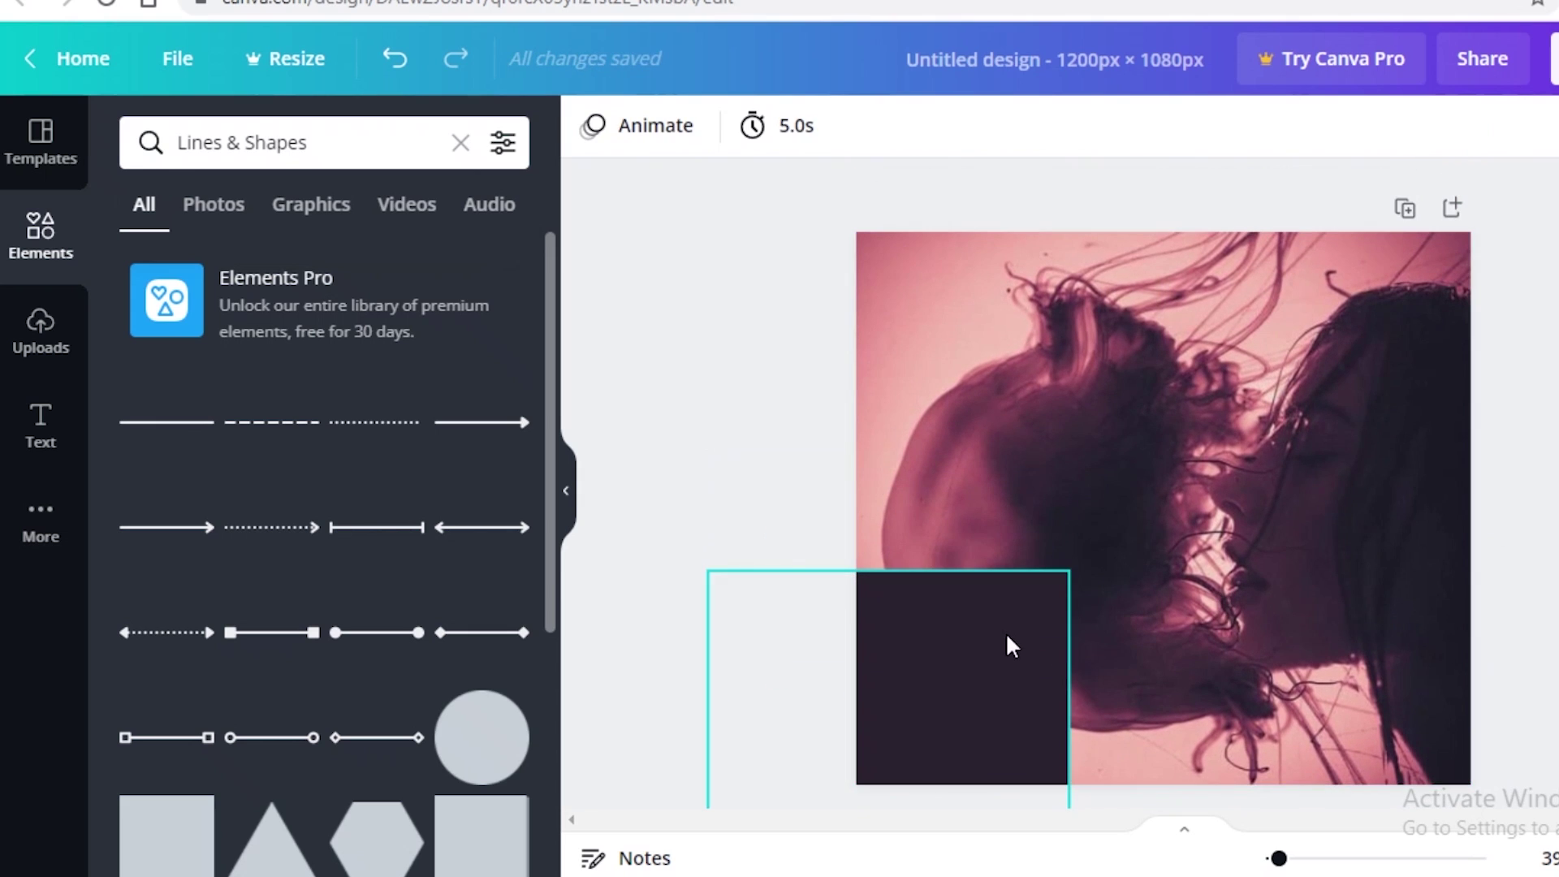
- Fine-tune the rectangle's size and position snugly in the bottom-left corner
{"action": "left_click", "coordinate": [918, 759]}
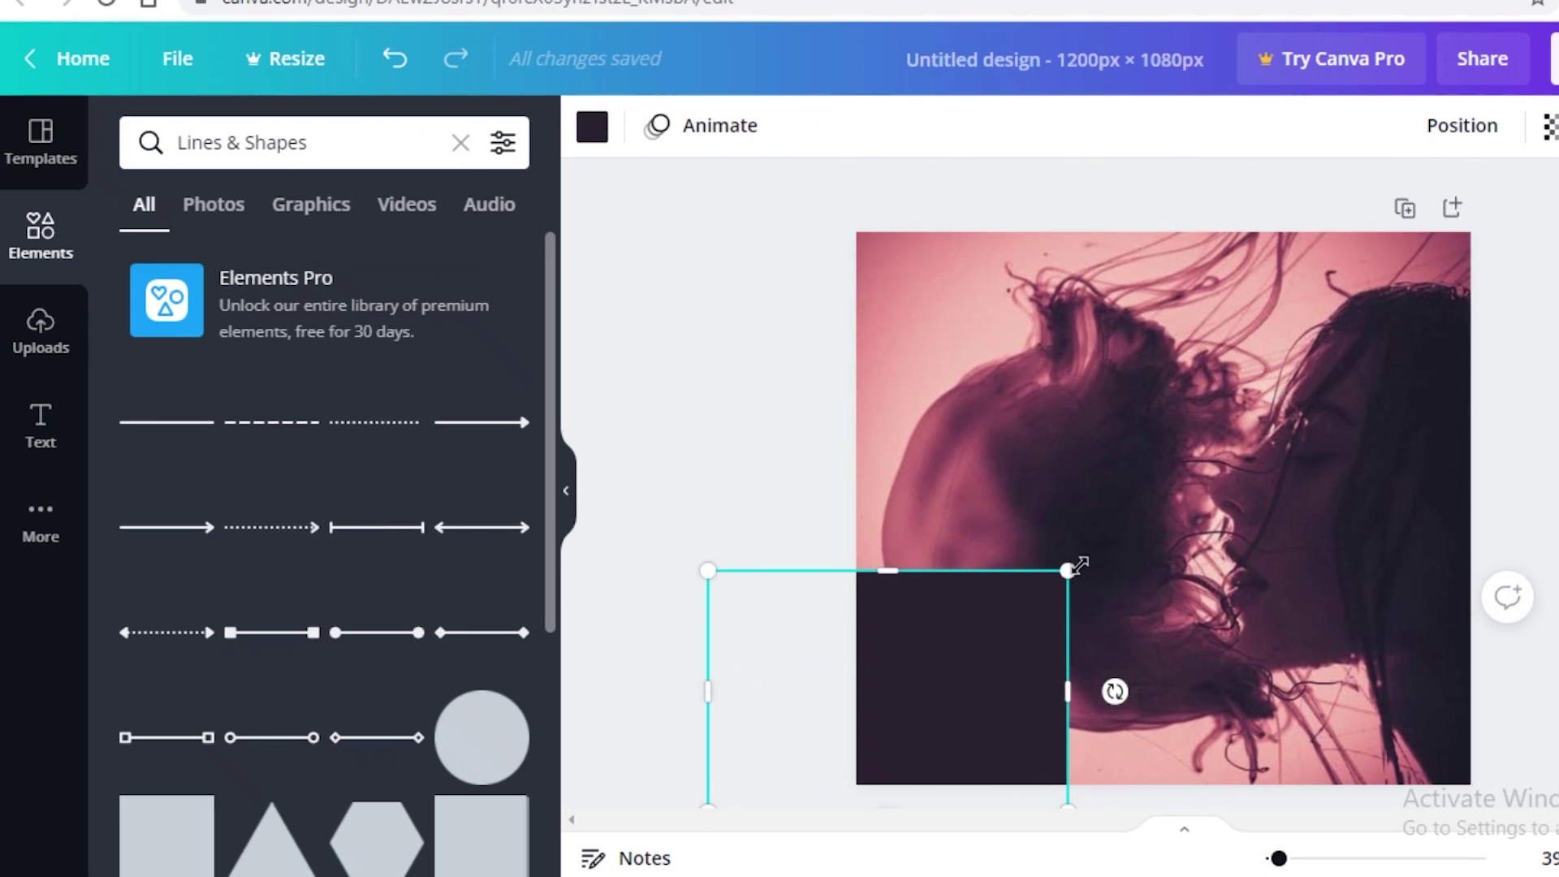
{"action": "left_click_drag", "start_coordinate": [1080, 566], "coordinate": [1009, 626]}
{"action": "left_click_drag", "start_coordinate": [943, 682], "coordinate": [979, 660]}
{"action": "left_click_drag", "start_coordinate": [908, 596], "coordinate": [909, 557]}
{"action": "left_click_drag", "start_coordinate": [926, 671], "coordinate": [925, 686]}
{"action": "left_click_drag", "start_coordinate": [1050, 687], "coordinate": [1046, 687]}
{"action": "key", "text": "Escape"}
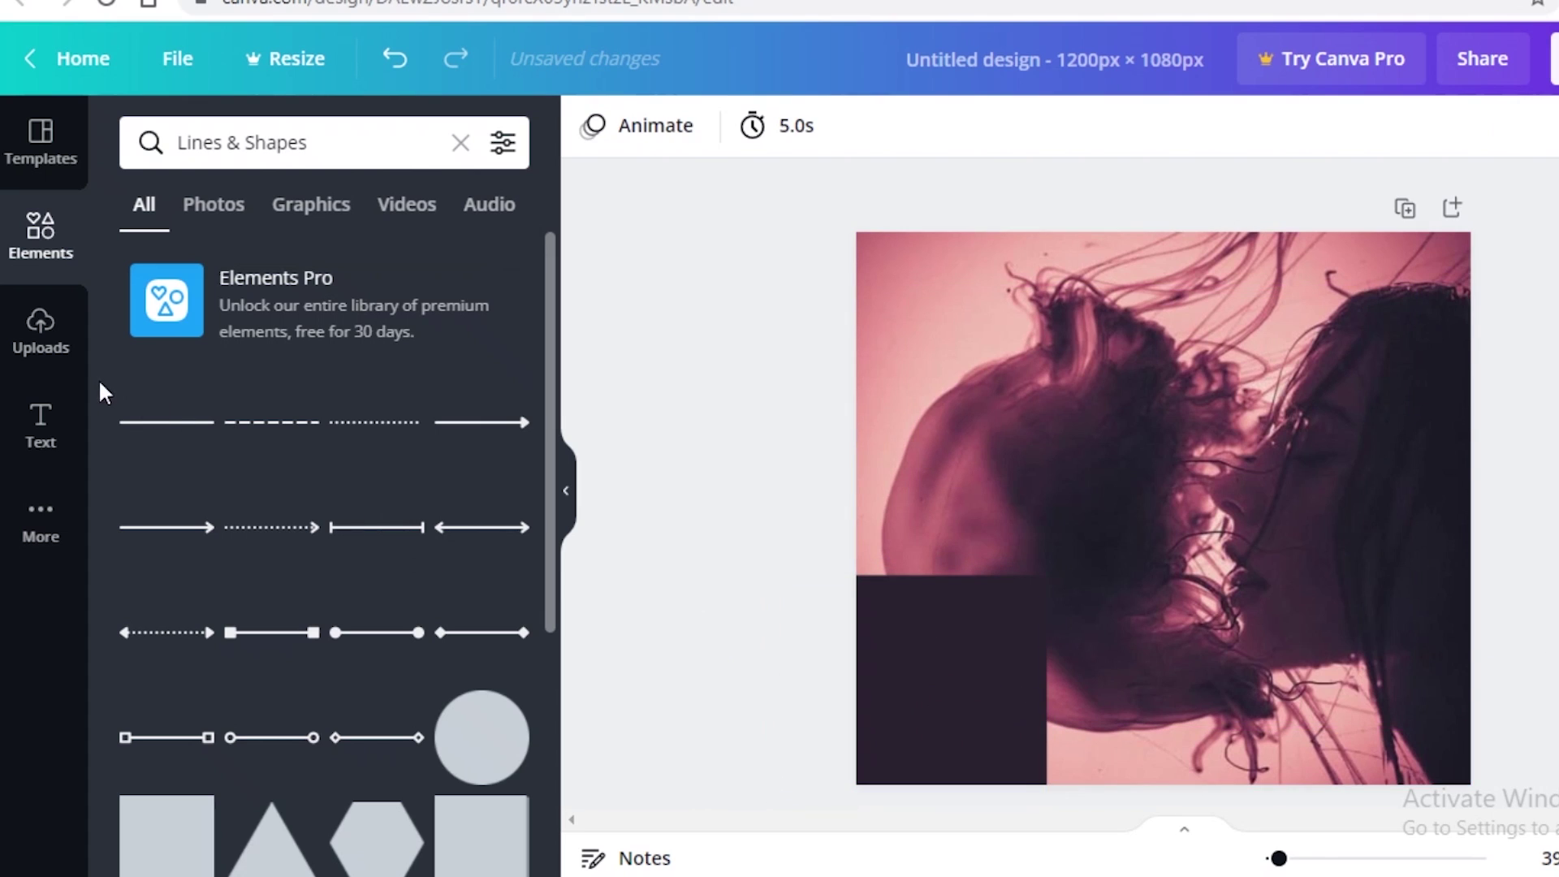
- Add a heading and paste the NFT title over its placeholder text
{"action": "left_click", "coordinate": [43, 426]}
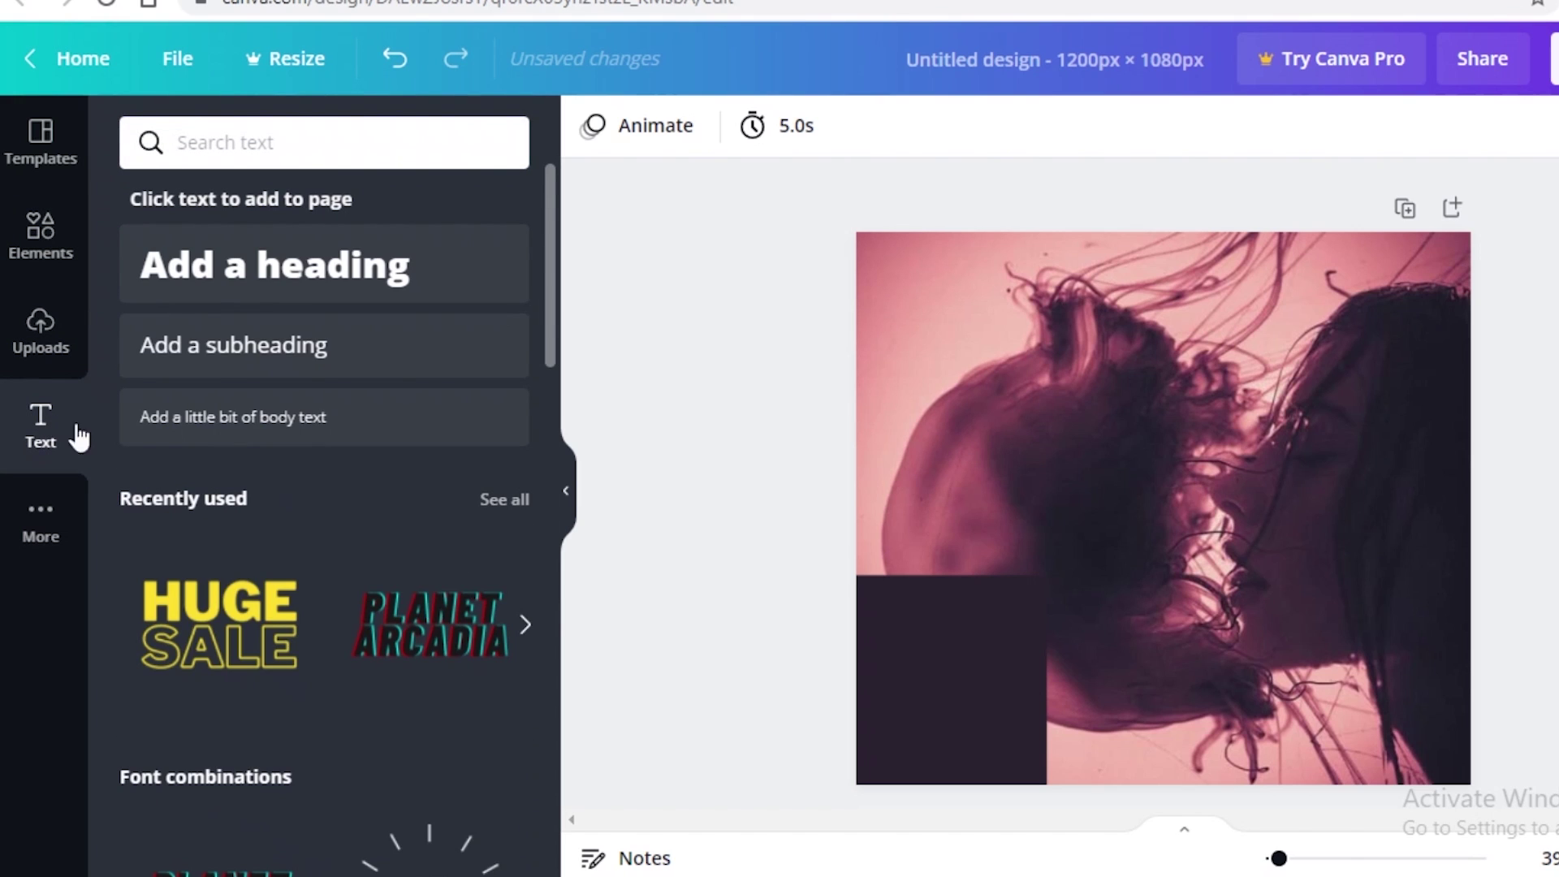
{"action": "scroll", "coordinate": [303, 414], "scroll_direction": "down", "scroll_amount": 2}
{"action": "scroll", "coordinate": [251, 557], "scroll_direction": "down", "scroll_amount": 5}
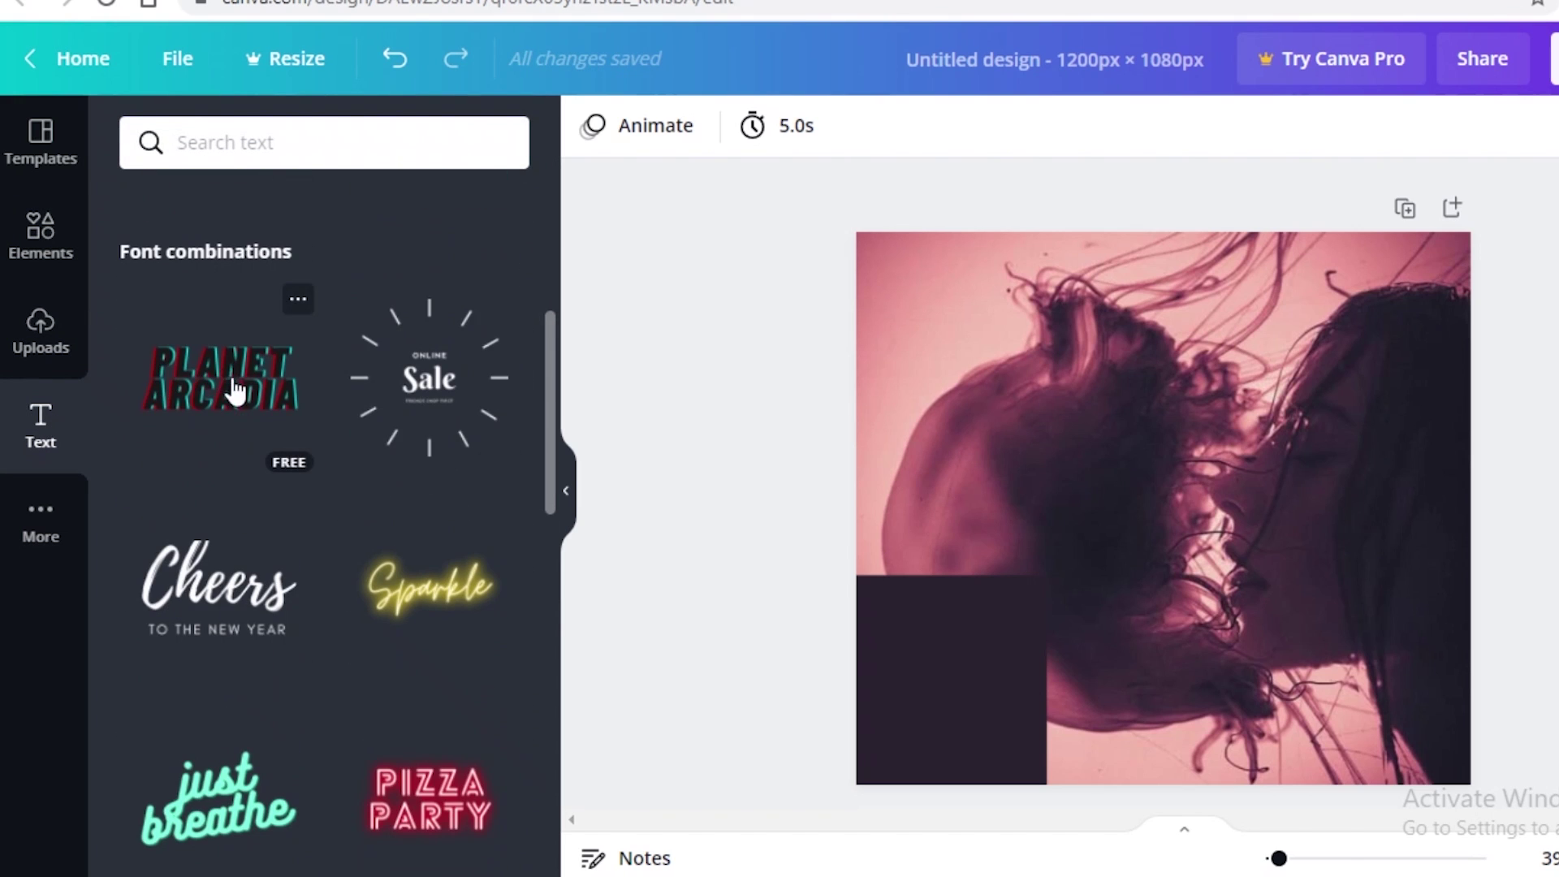
{"action": "scroll", "coordinate": [251, 487], "scroll_direction": "up", "scroll_amount": 7}
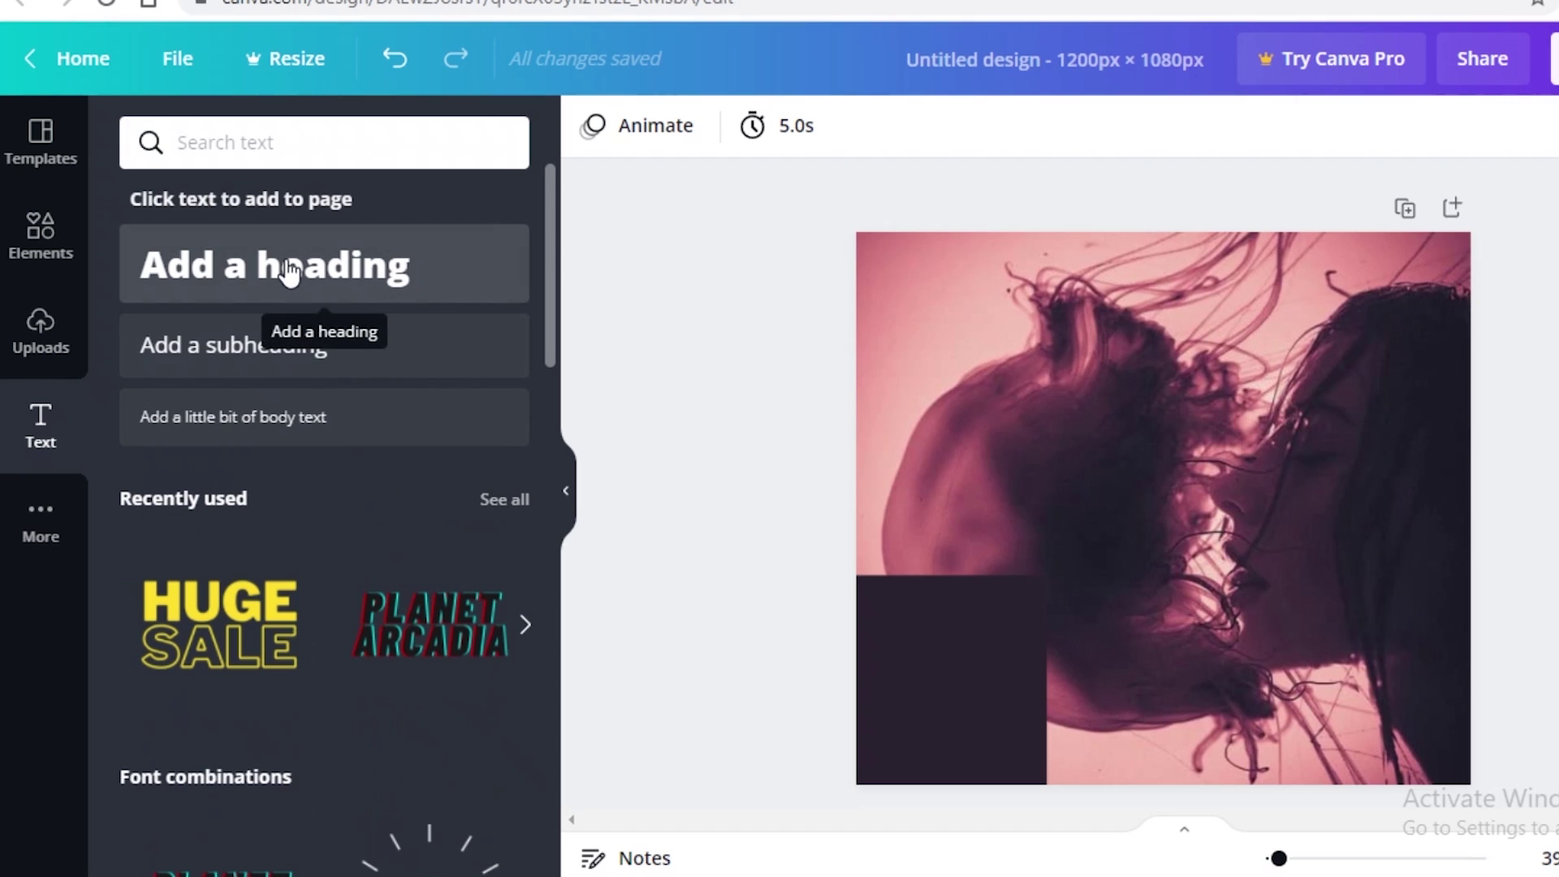
{"action": "left_click", "coordinate": [288, 272]}
{"action": "double_click", "coordinate": [1141, 513]}
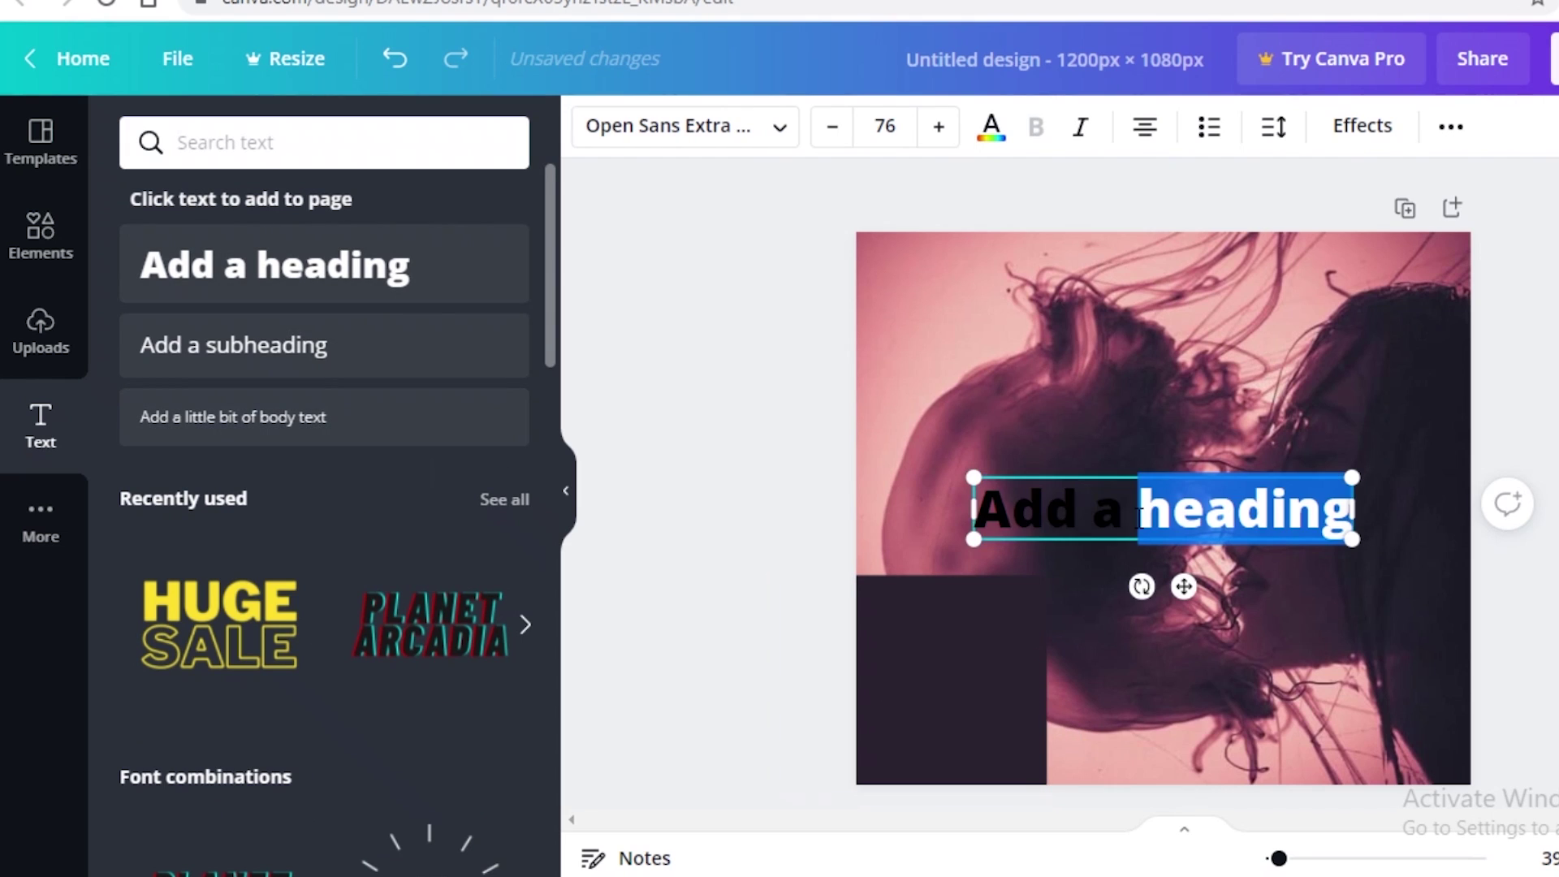
{"action": "triple_click", "coordinate": [1140, 513]}
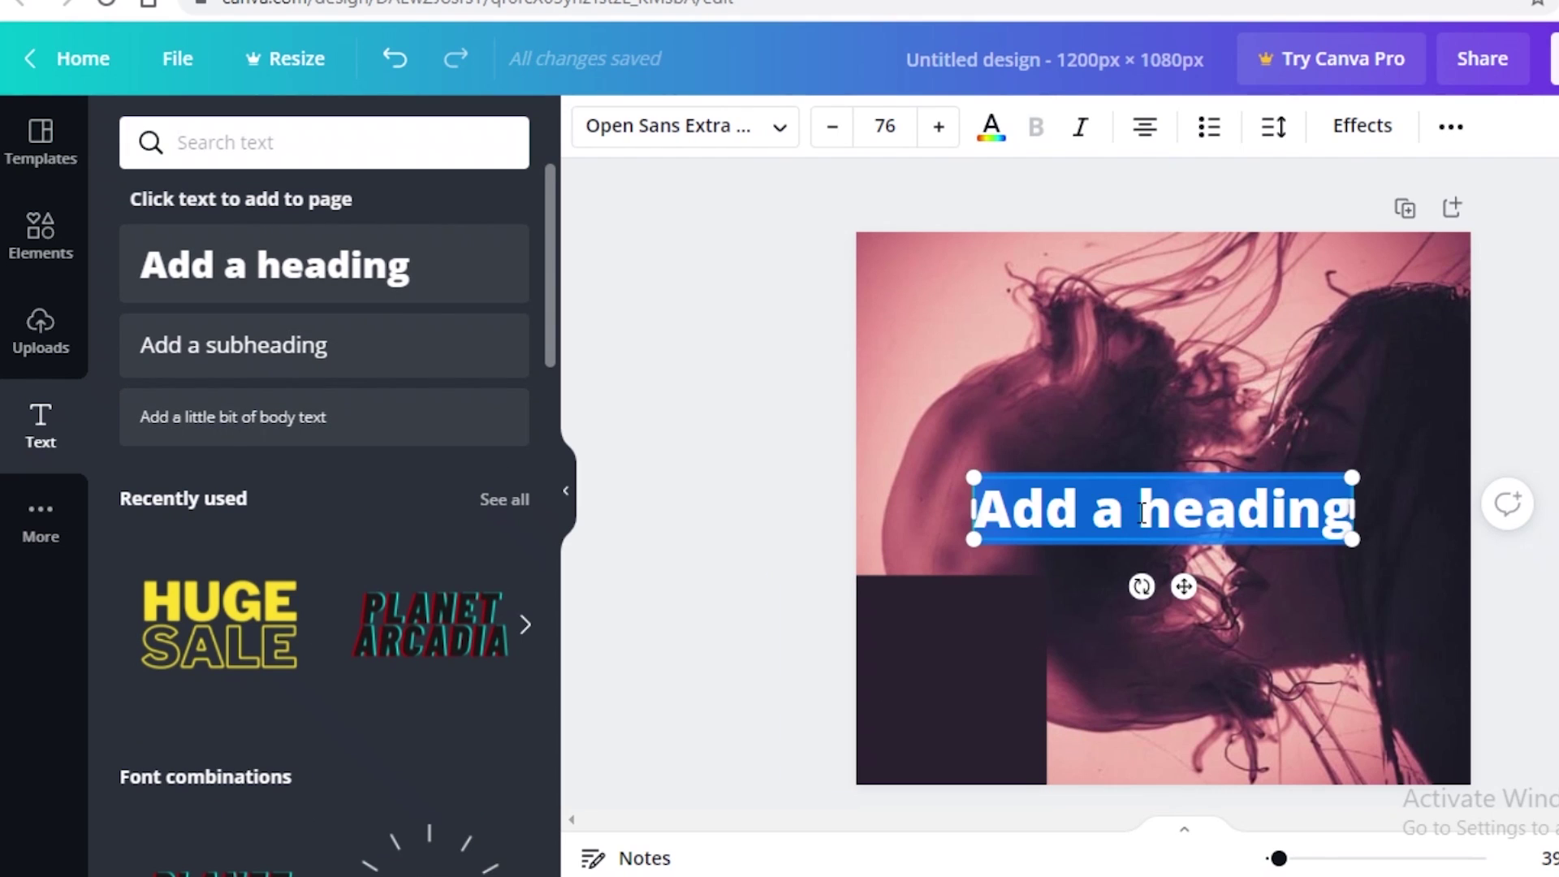
{"action": "key", "text": "BackSpace"}
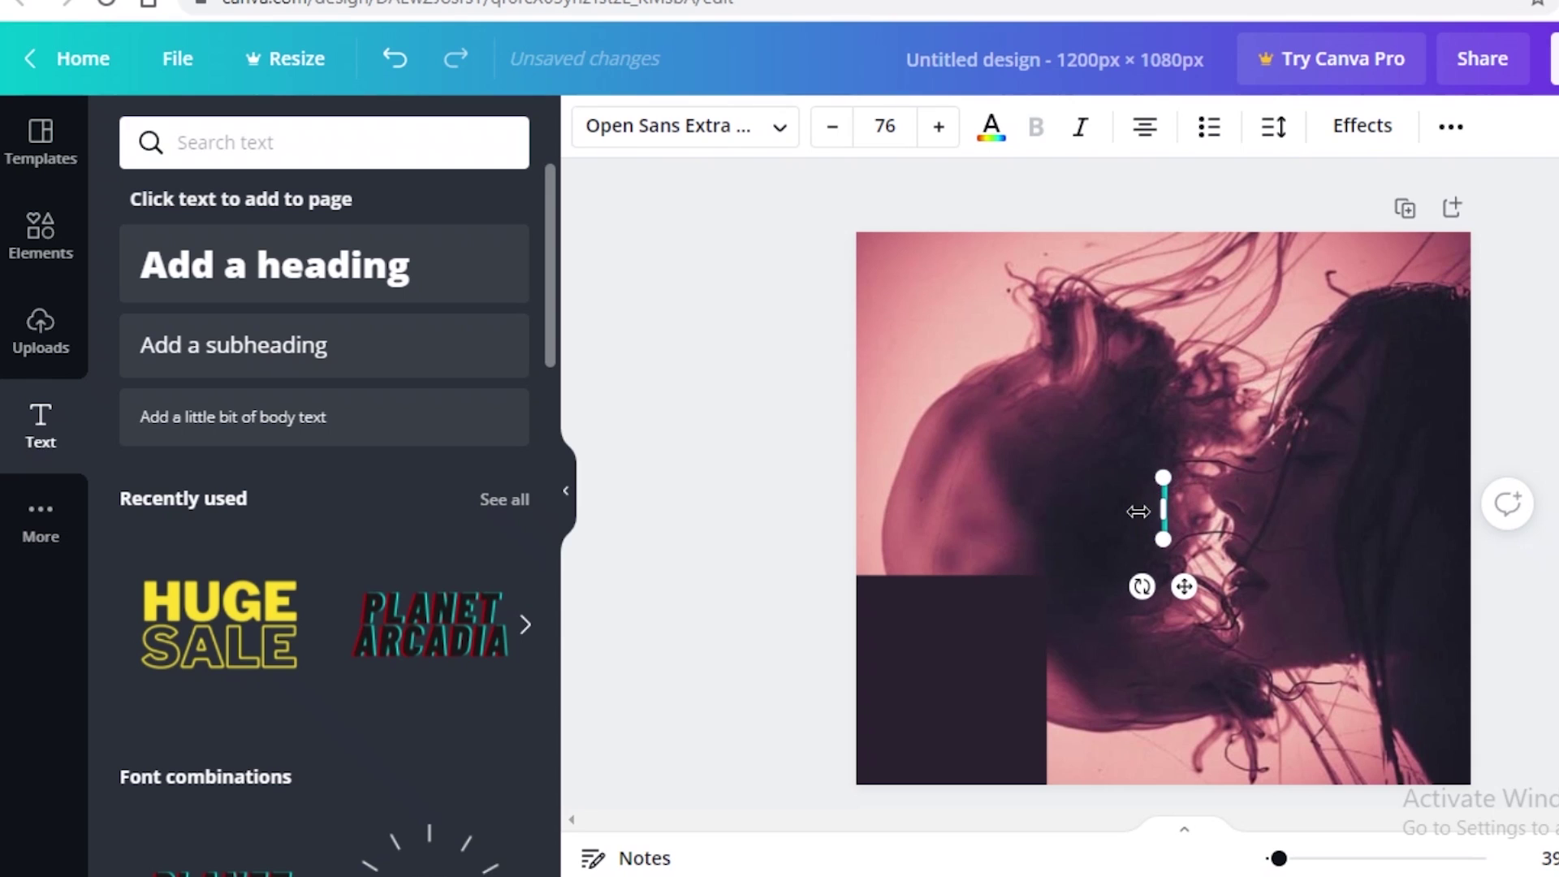
{"action": "type", "text": "JANE DOE NFT"}
- Change the title font to Josefin Sans Thin
{"action": "left_click", "coordinate": [673, 149]}
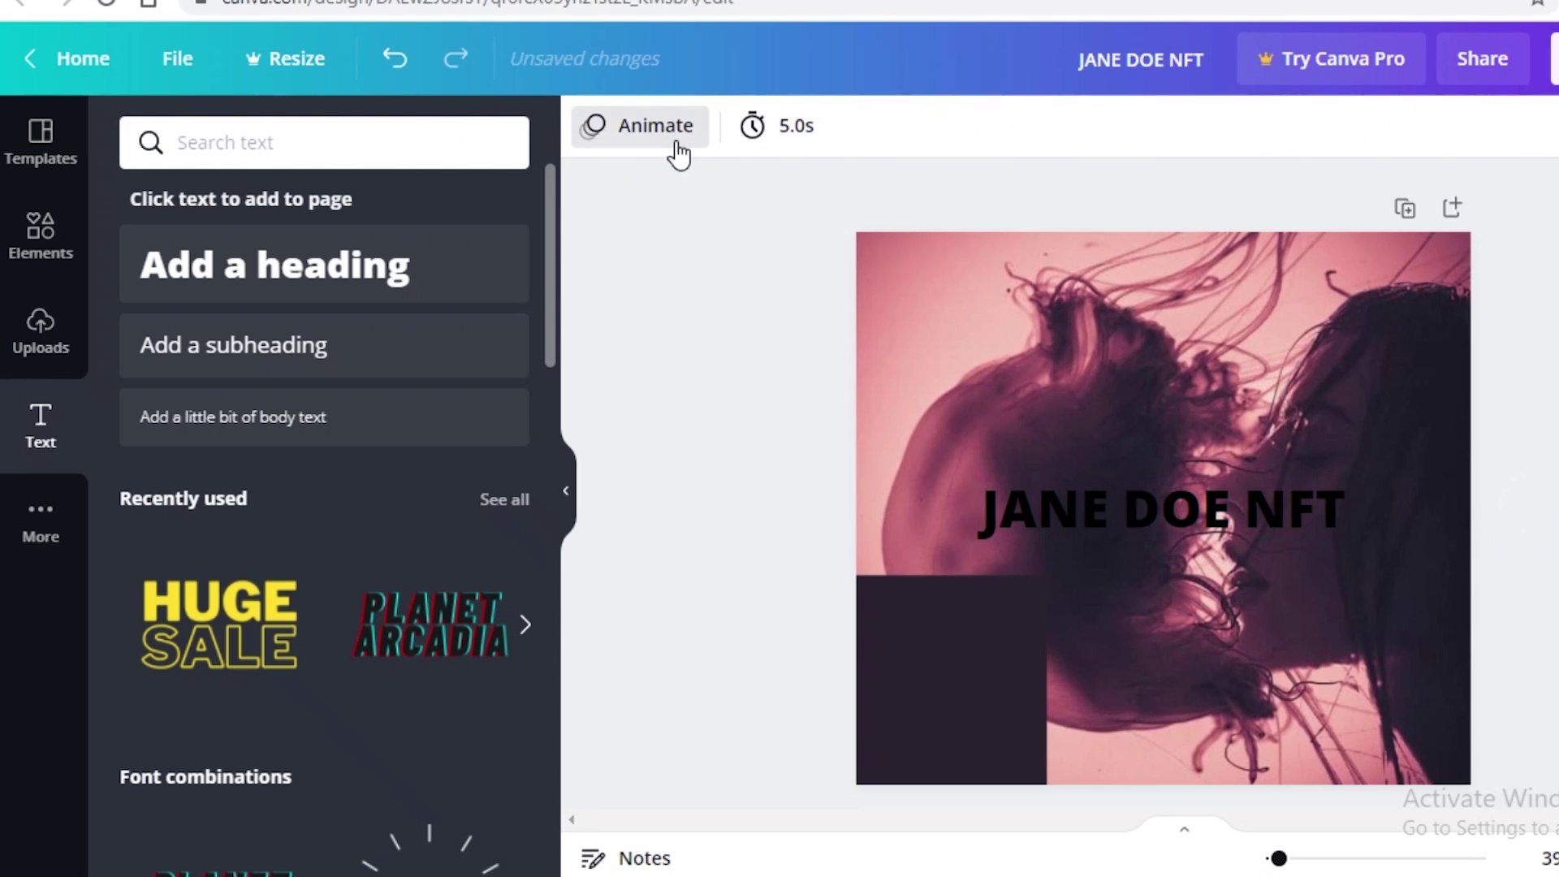
{"action": "left_click", "coordinate": [675, 140]}
{"action": "left_click", "coordinate": [1175, 512]}
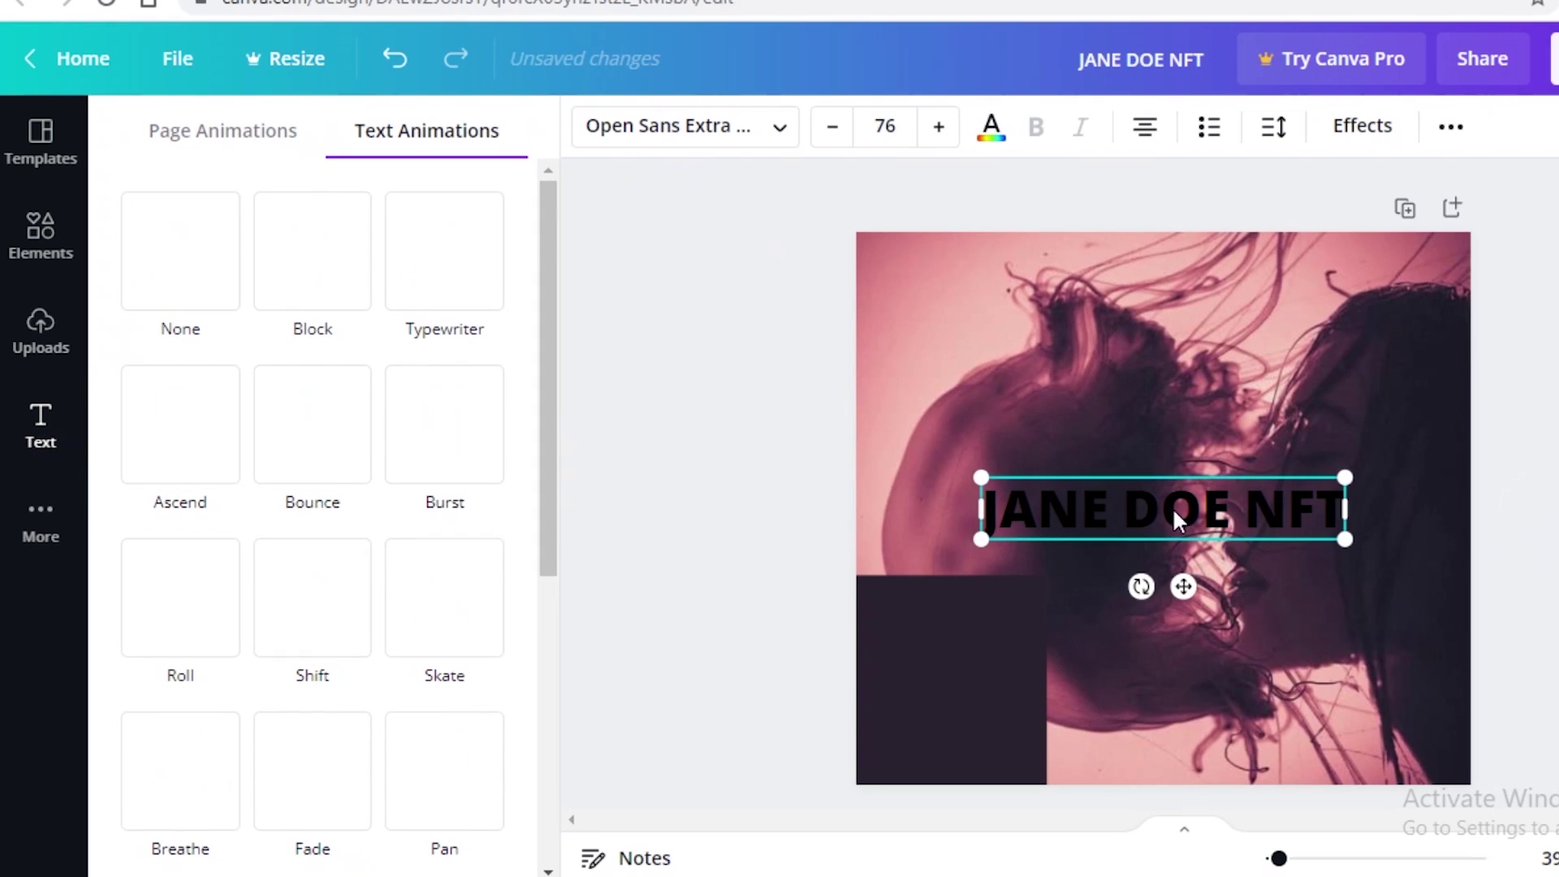
{"action": "left_click", "coordinate": [716, 124]}
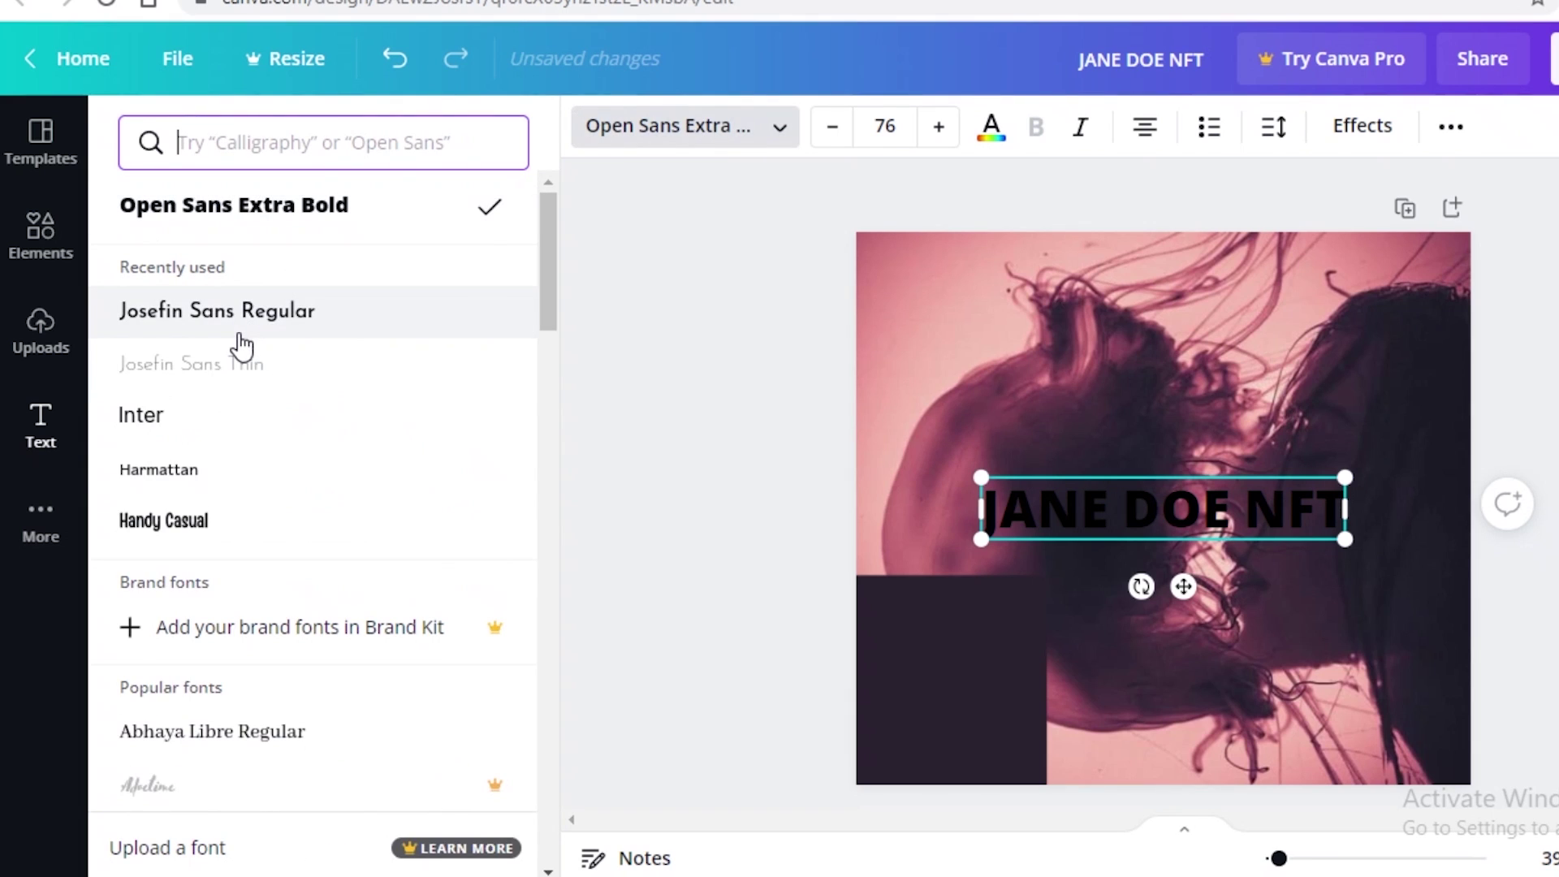
{"action": "left_click", "coordinate": [240, 367]}
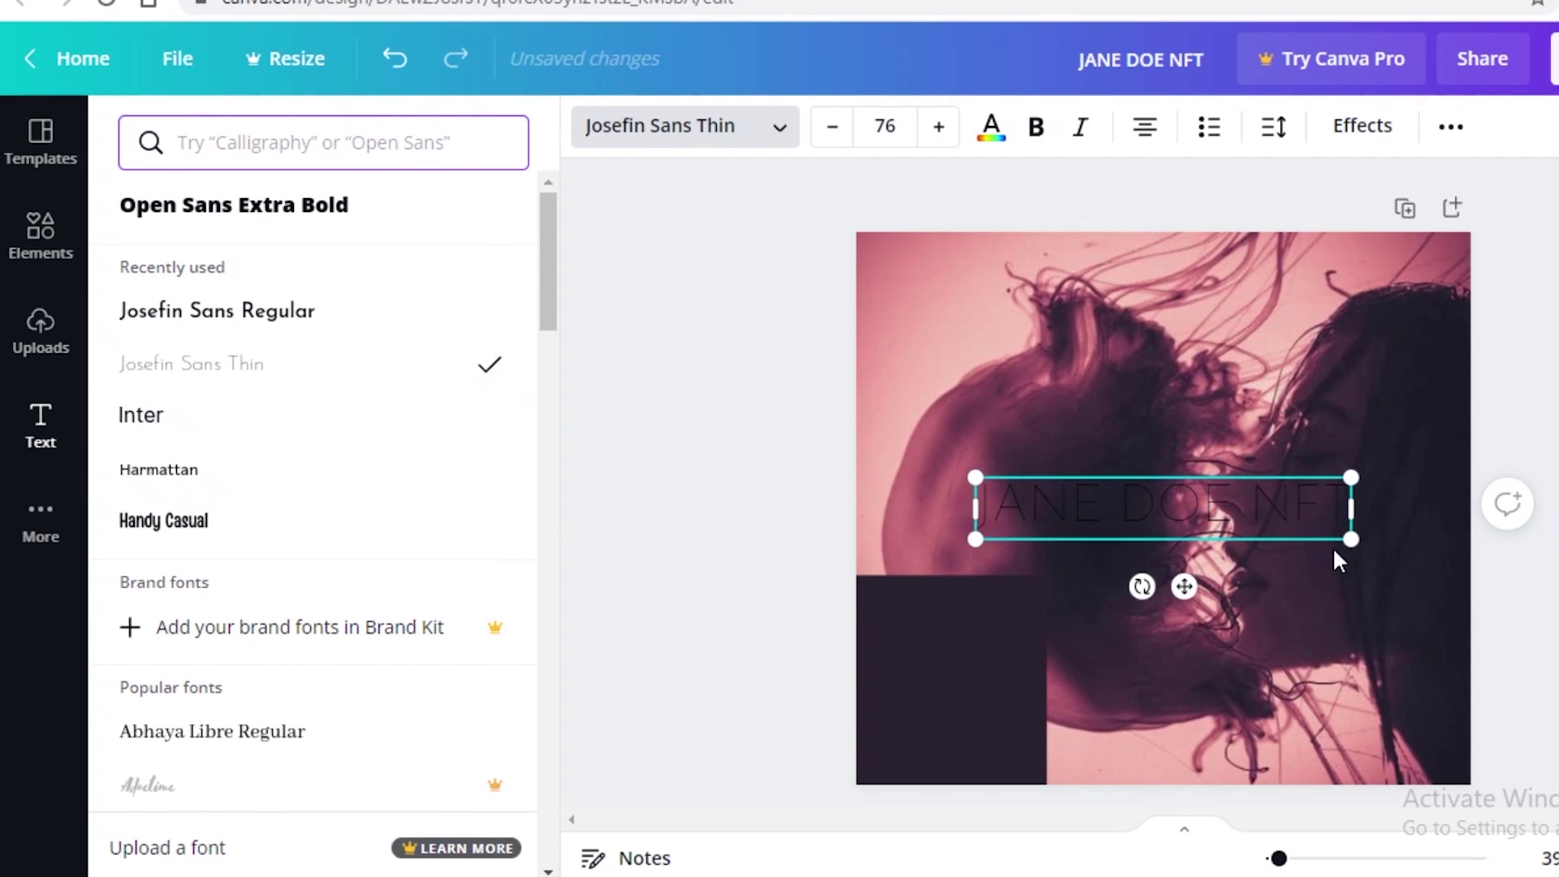
{"action": "left_click", "coordinate": [991, 128]}
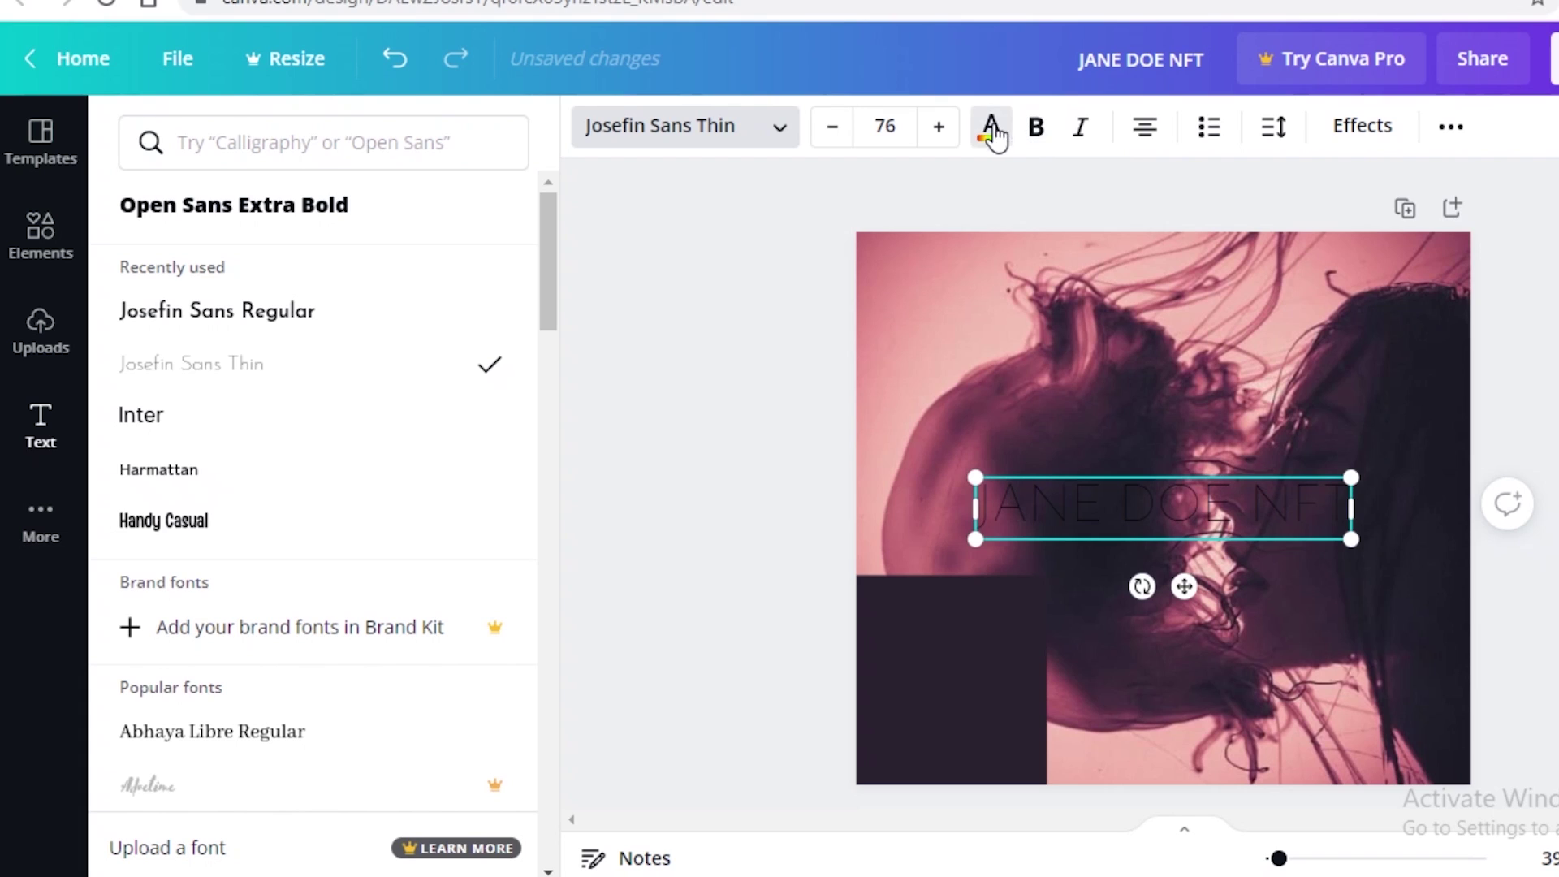
- Shrink the title to size 25.3 and try Josefin Sans Regular, Handy Casual, Harmattan, Grand Hotel
{"action": "left_click_drag", "start_coordinate": [1350, 541], "coordinate": [951, 615]}
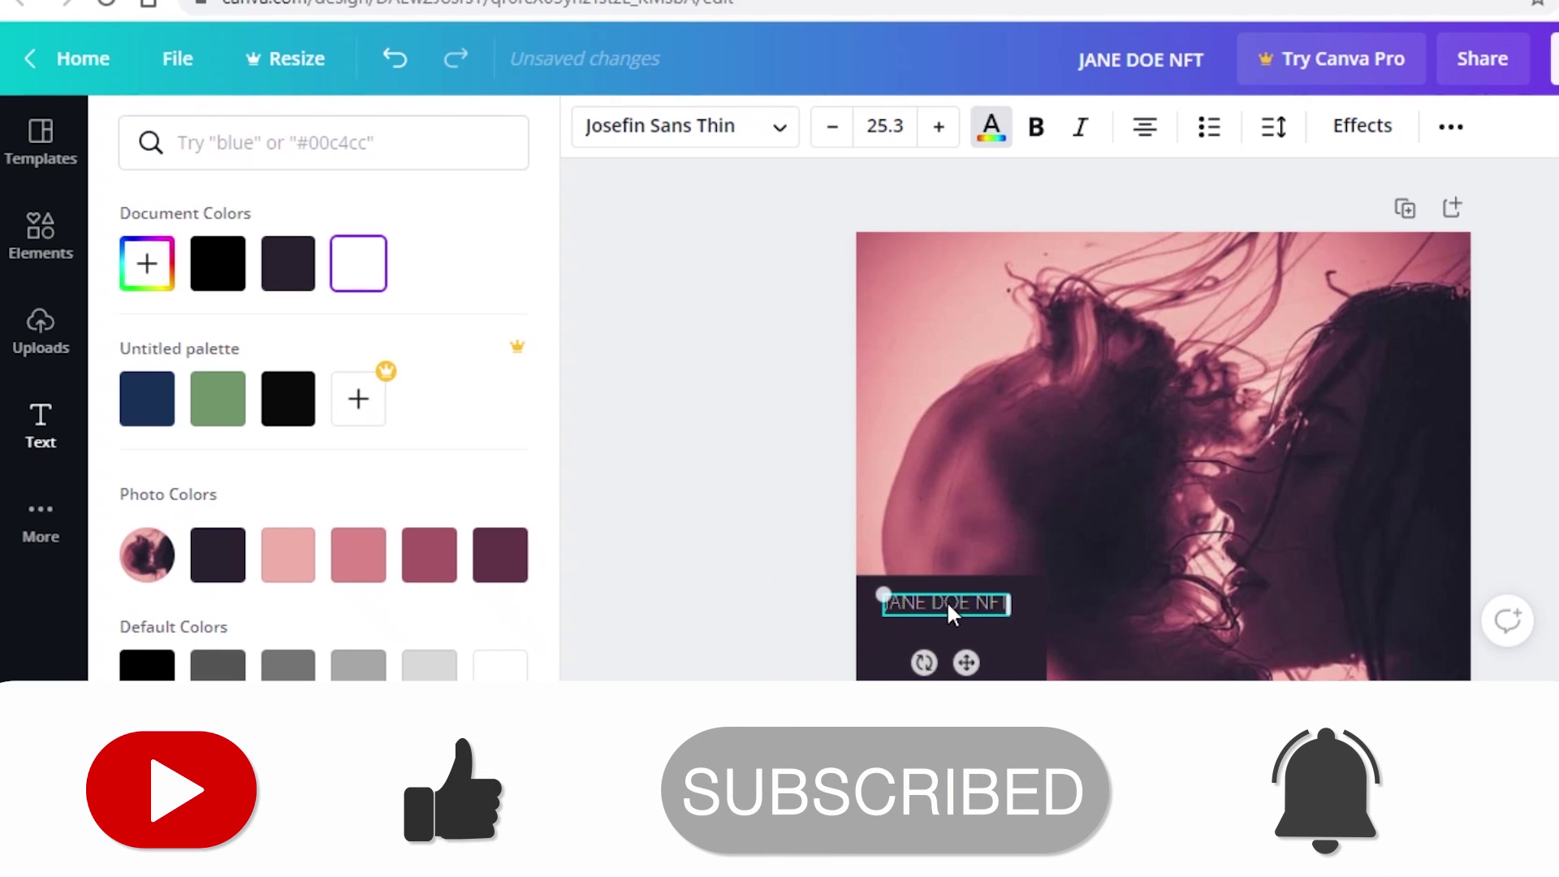
{"action": "left_click", "coordinate": [647, 149]}
{"action": "left_click", "coordinate": [286, 321]}
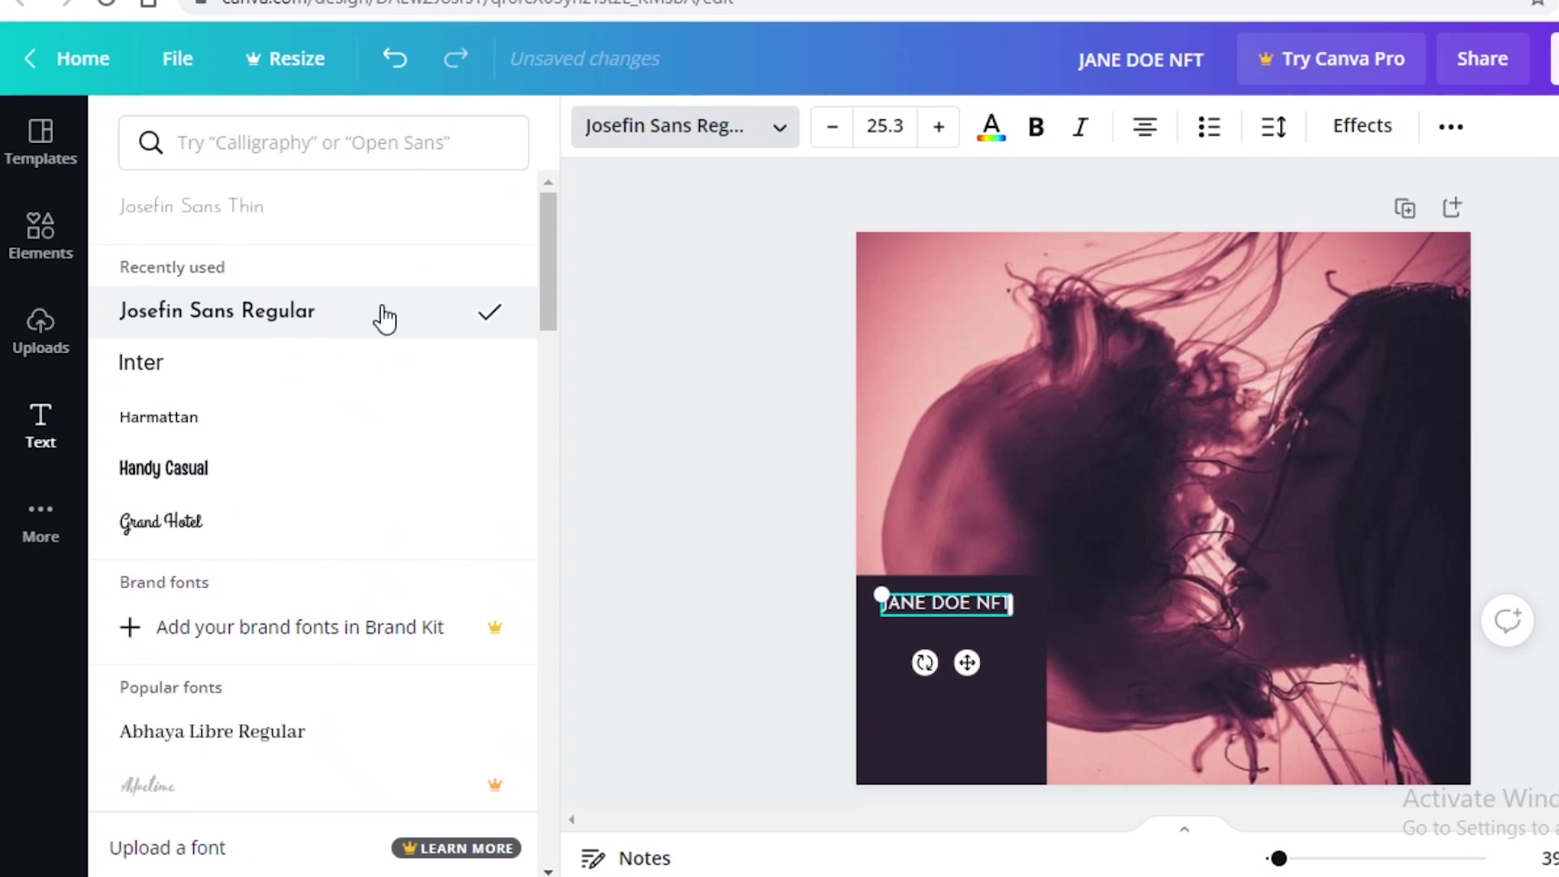
{"action": "left_click", "coordinate": [174, 467]}
{"action": "left_click", "coordinate": [172, 419]}
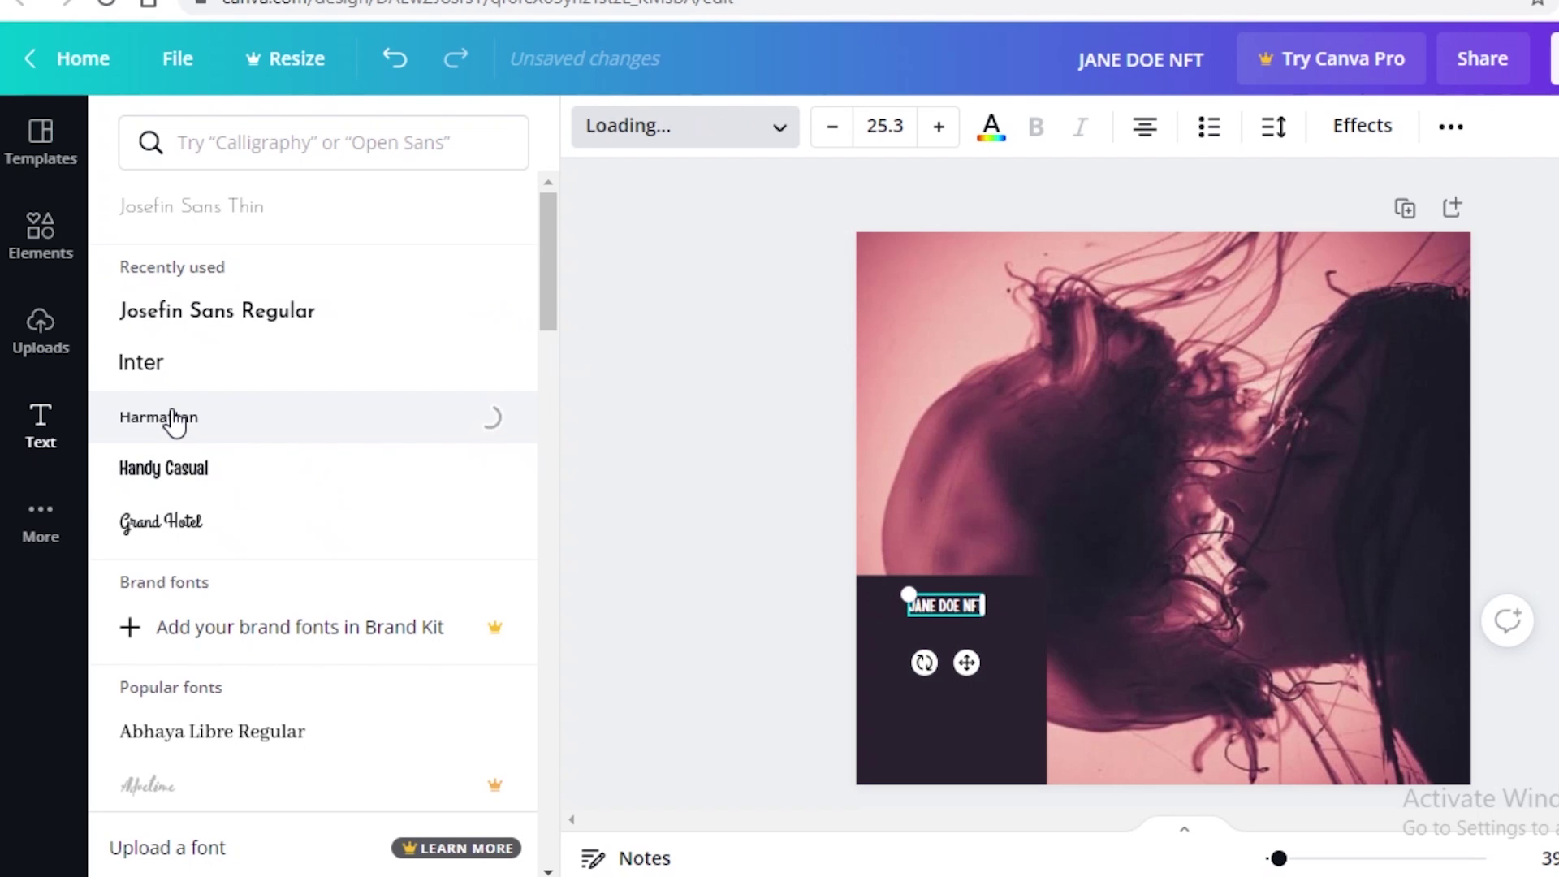
{"action": "left_click", "coordinate": [193, 524]}
- Try Alice, Alegreya and premium Argent, dismiss the Pro prompt, and undo back to Harmattan
{"action": "scroll", "coordinate": [219, 487], "scroll_direction": "down", "scroll_amount": 8}
{"action": "left_click", "coordinate": [163, 336]}
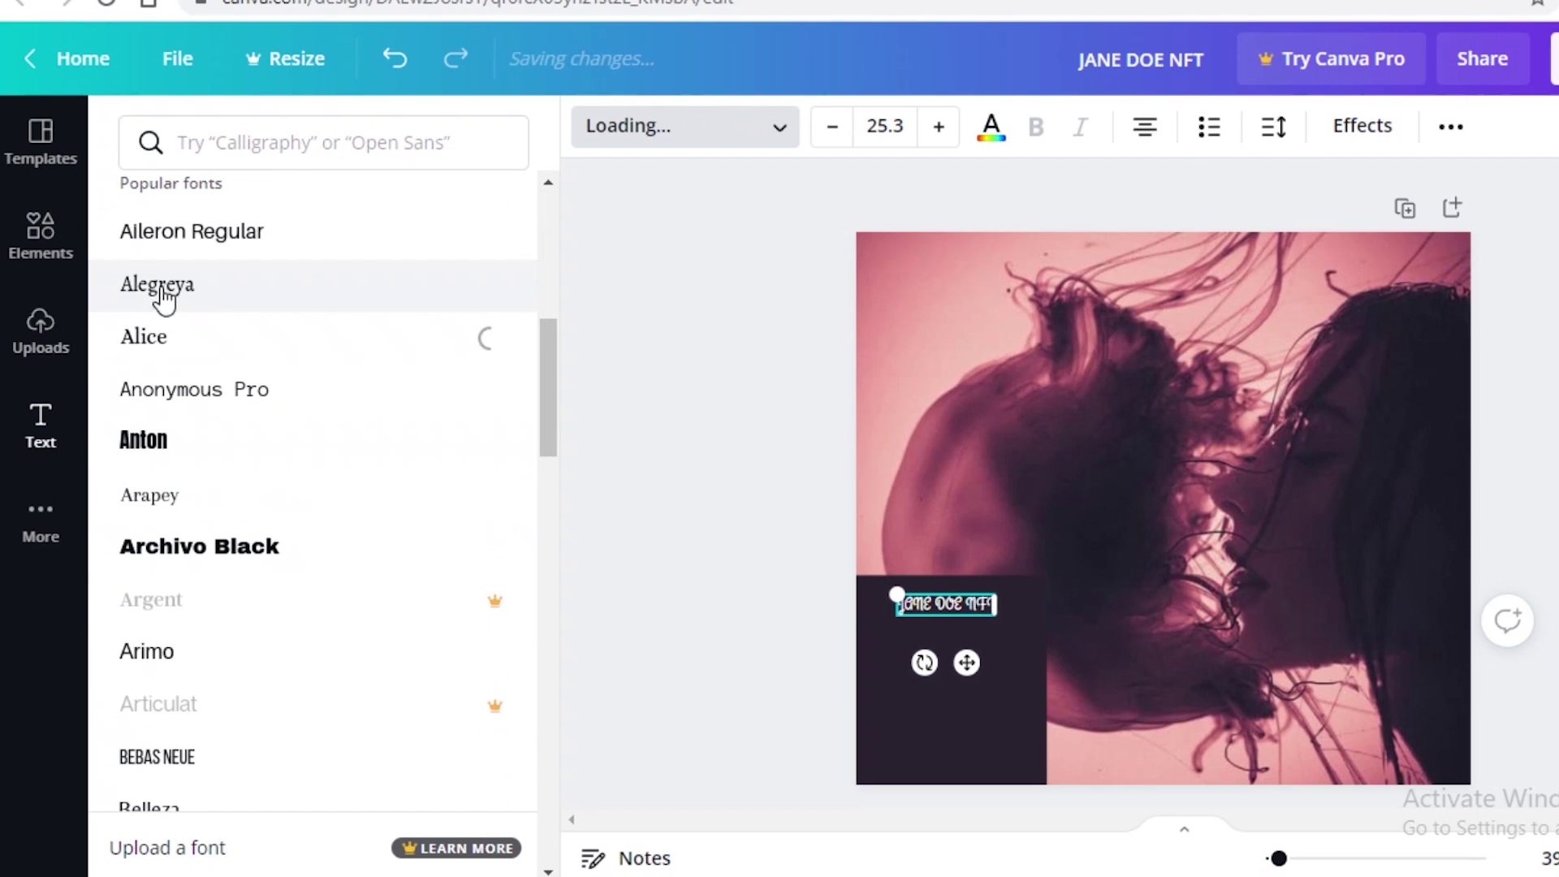
{"action": "left_click", "coordinate": [169, 286]}
{"action": "left_click", "coordinate": [104, 605]}
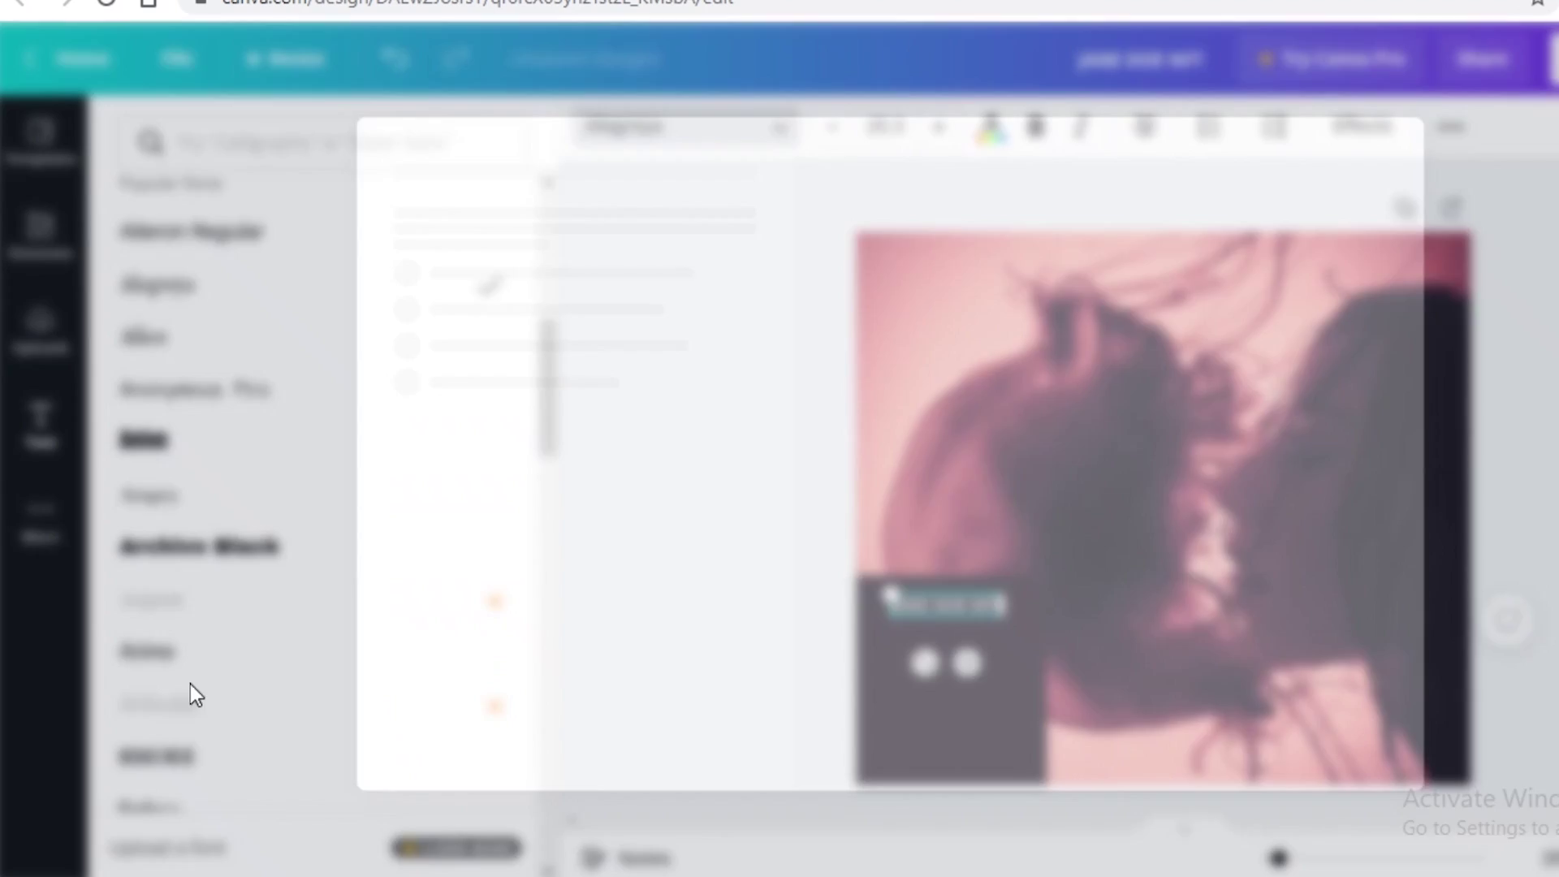
{"action": "key", "text": "Escape"}
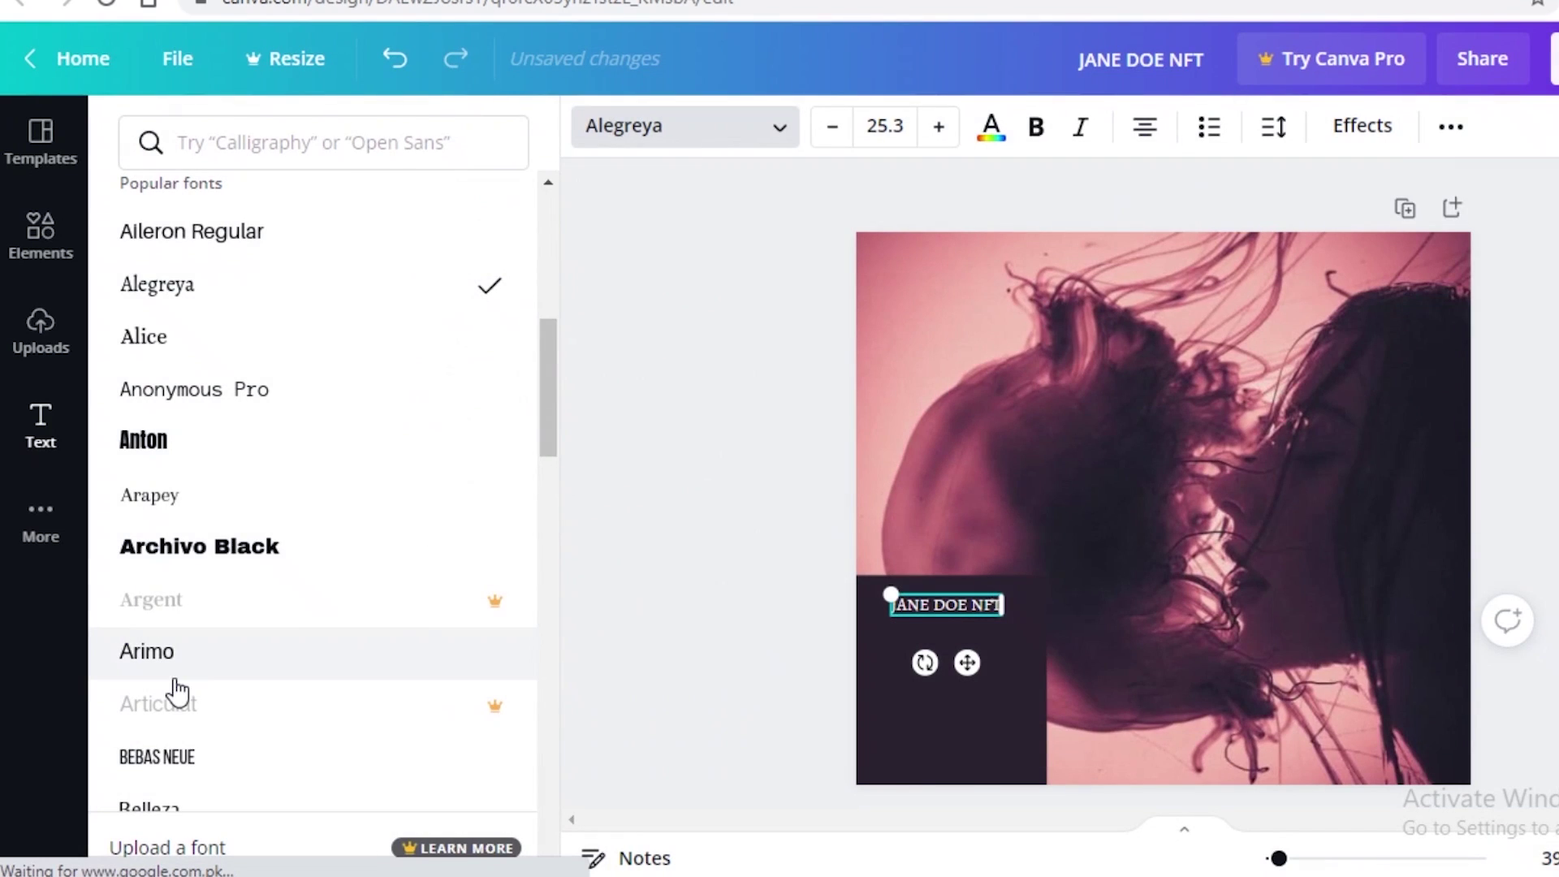
{"action": "key", "text": "ctrl+z"}
- Enlarge the title, duplicate it below, and paste the original squid NFT 2021 caption in
{"action": "left_click", "coordinate": [914, 611]}
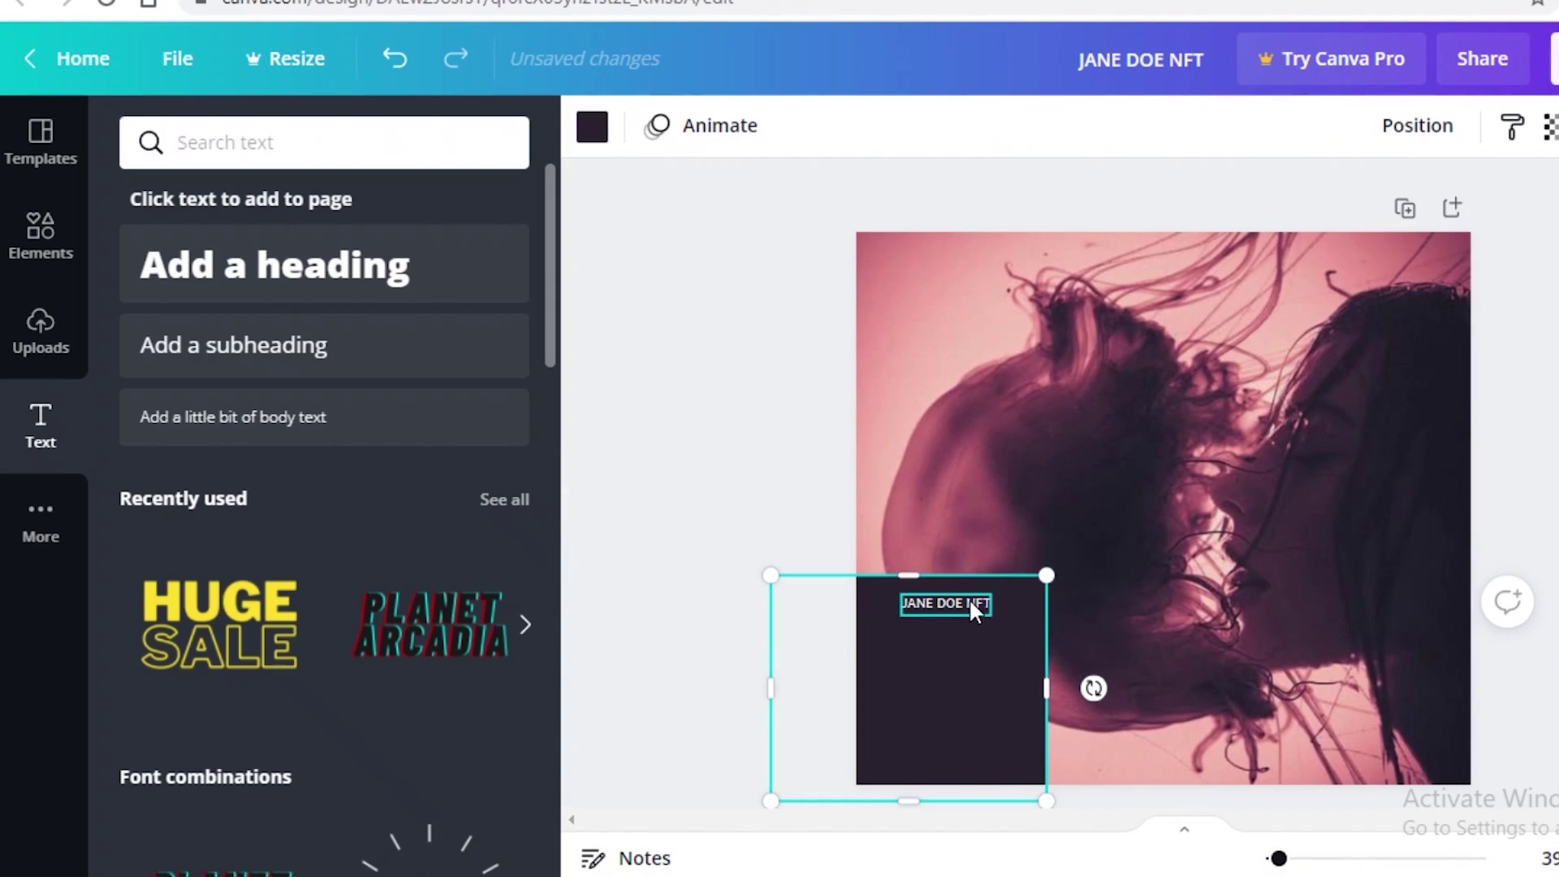
{"action": "left_click", "coordinate": [981, 602]}
{"action": "left_click_drag", "start_coordinate": [989, 602], "coordinate": [925, 602]}
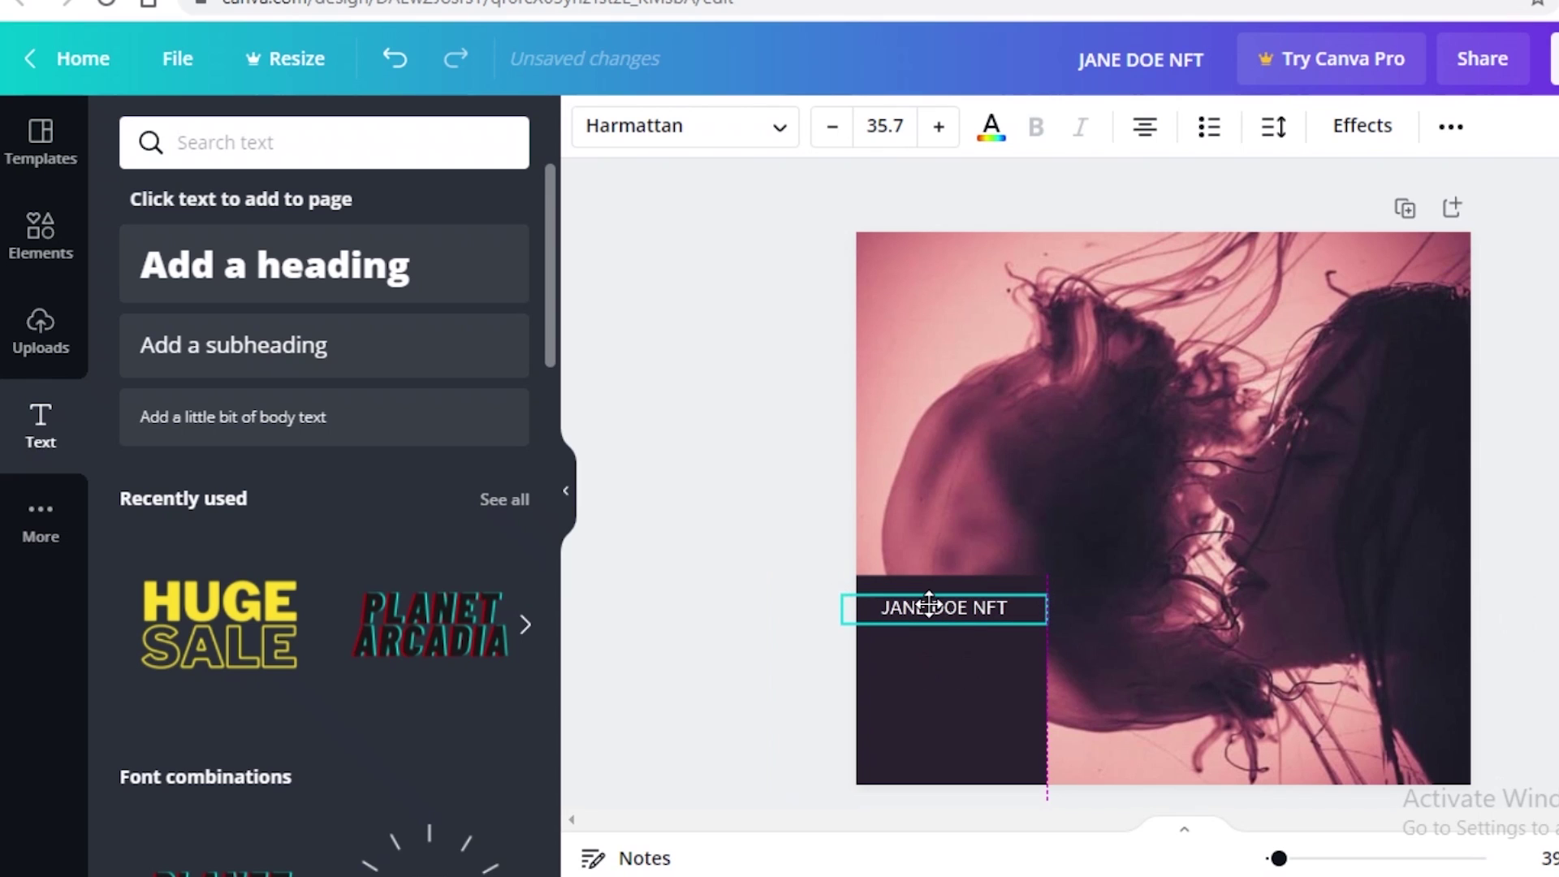
{"action": "key", "text": "ctrl+d"}
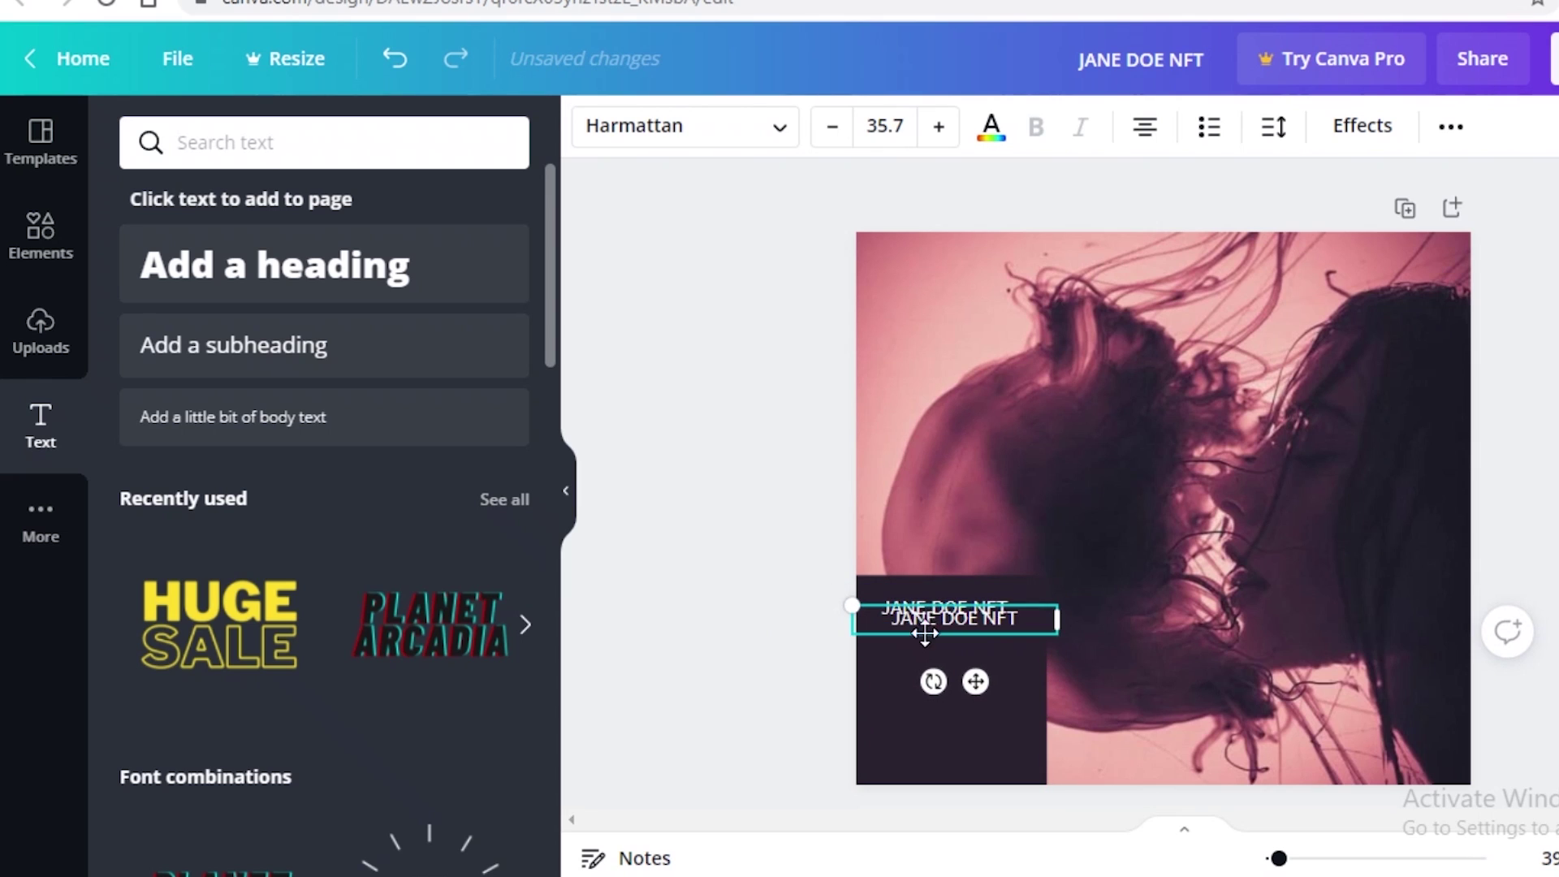
{"action": "left_click_drag", "start_coordinate": [926, 617], "coordinate": [917, 650]}
{"action": "triple_click", "coordinate": [948, 642]}
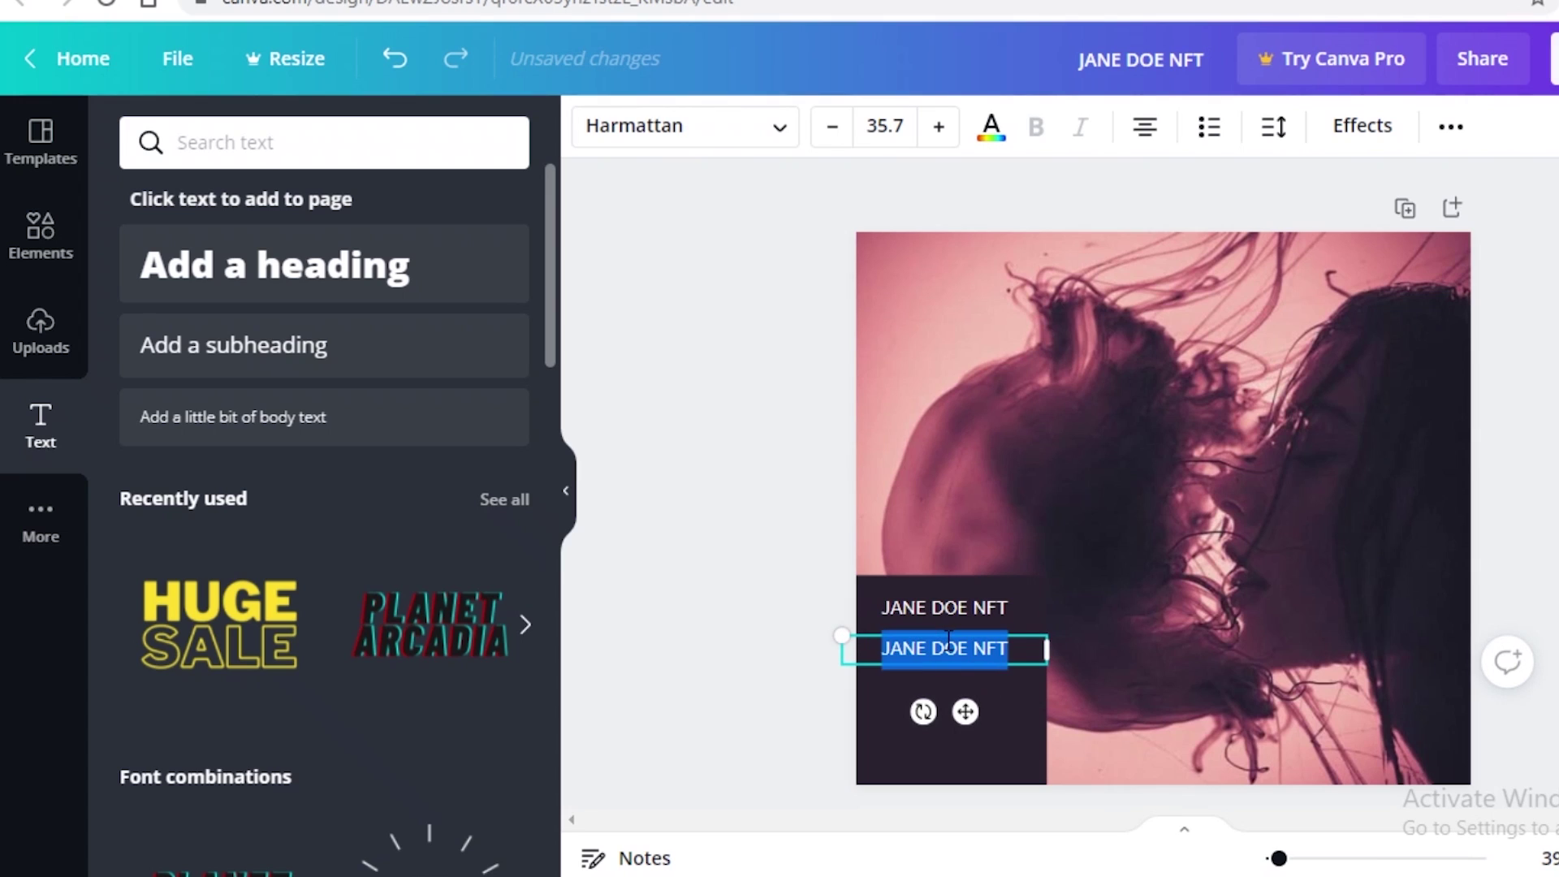
{"action": "type", "text": "JANE DOE ORIGINAL SQUID NFT 2021"}
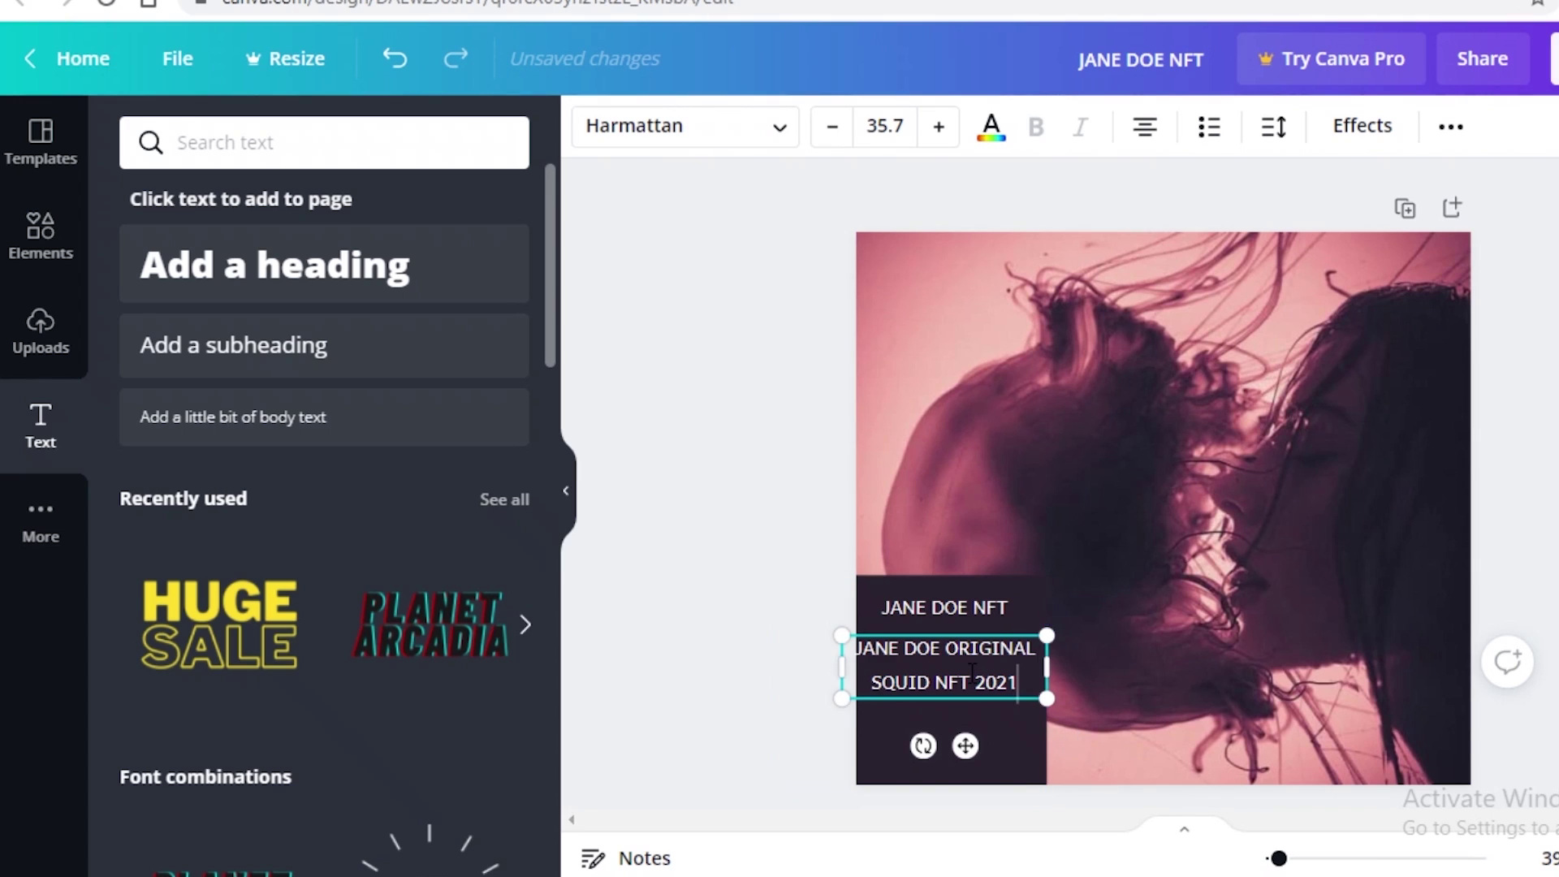
- Shrink the caption to size 24.7, wrap it onto two lines, and centre it under the title
{"action": "triple_click", "coordinate": [972, 672]}
{"action": "left_click", "coordinate": [834, 128]}
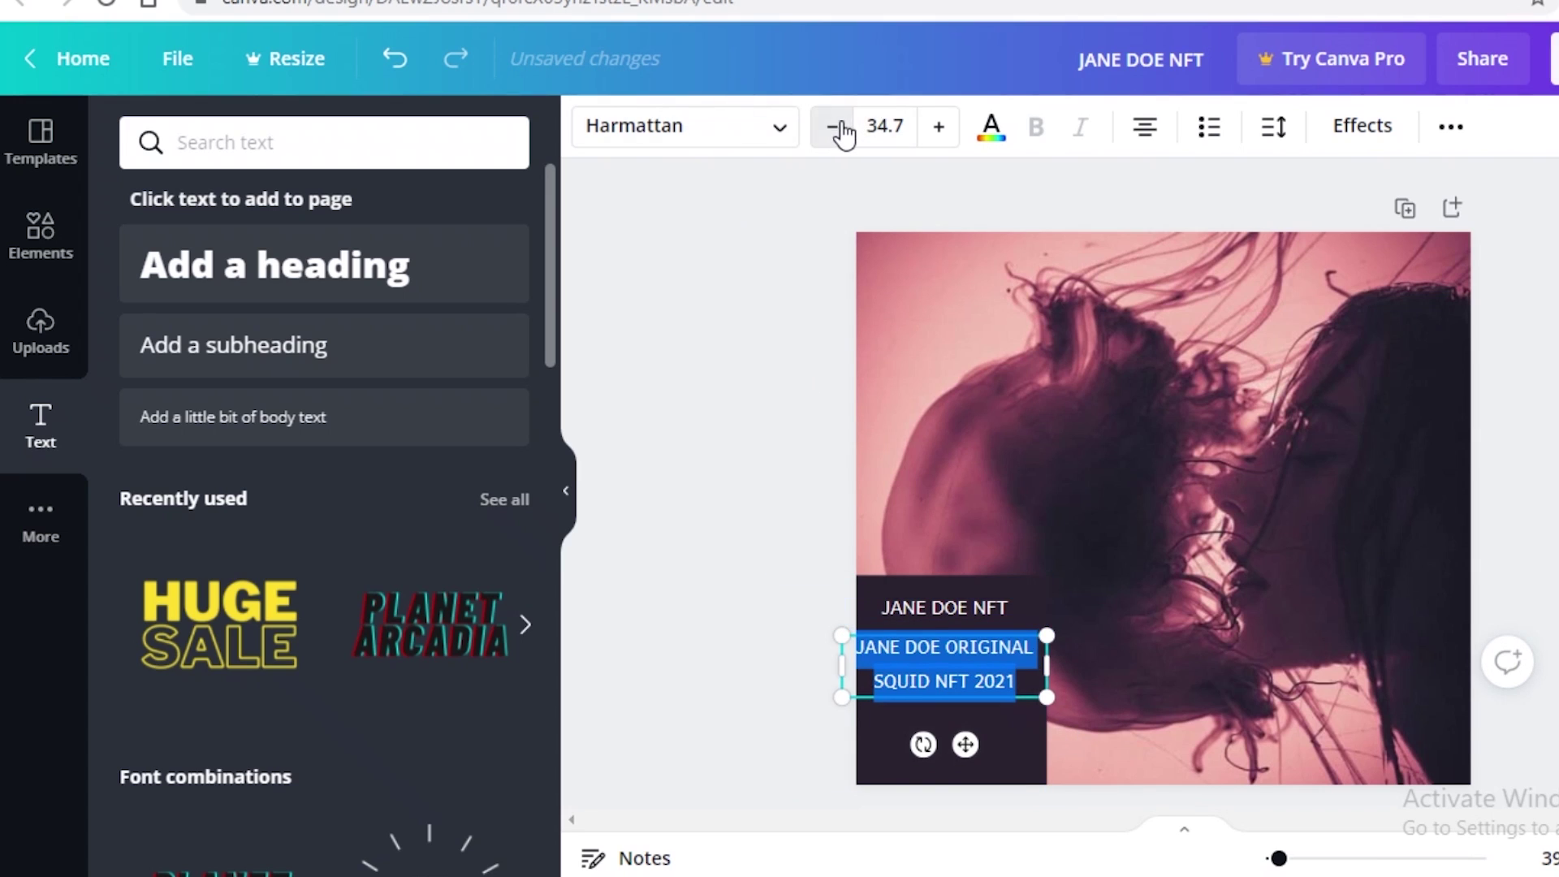
{"action": "triple_click", "coordinate": [835, 128]}
{"action": "double_click", "coordinate": [835, 128]}
{"action": "triple_click", "coordinate": [835, 127]}
{"action": "left_click", "coordinate": [835, 128]}
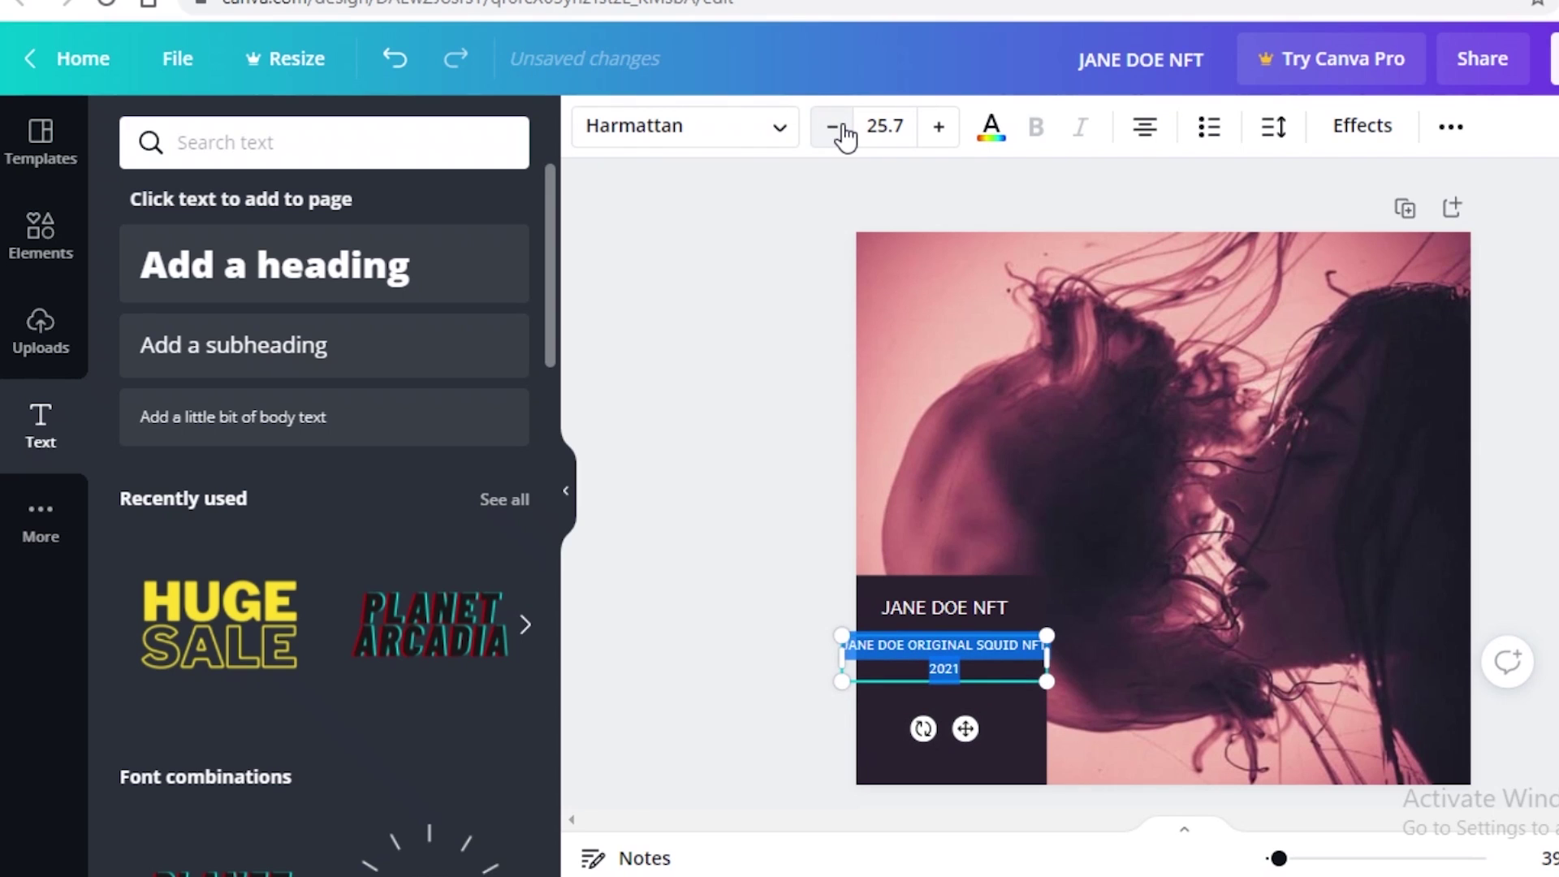
{"action": "left_click", "coordinate": [835, 127]}
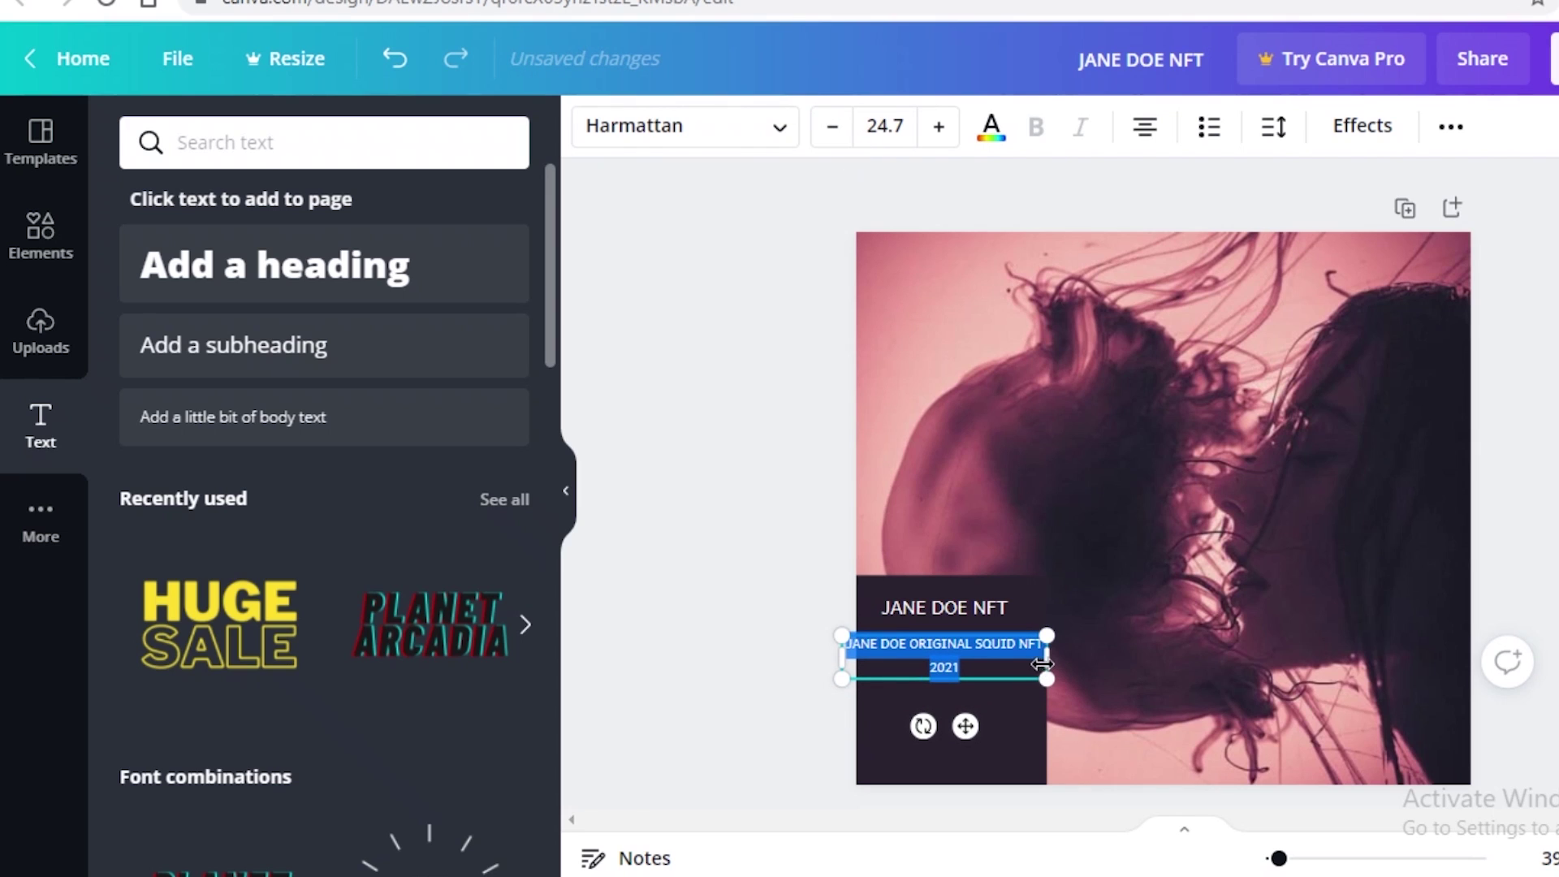
{"action": "left_click_drag", "start_coordinate": [1043, 664], "coordinate": [993, 650]}
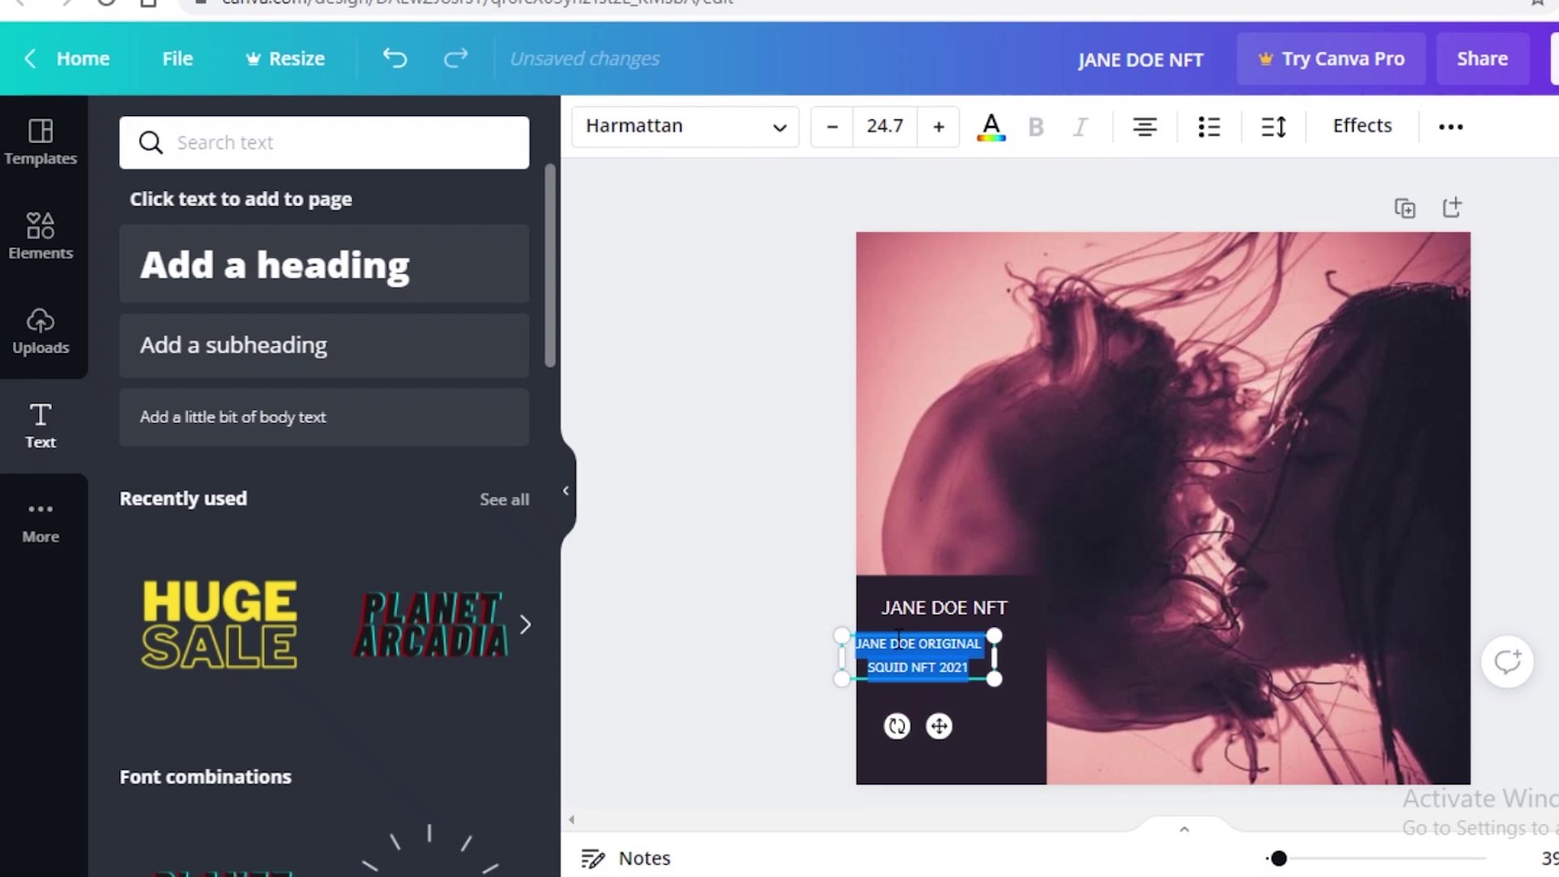
{"action": "left_click_drag", "start_coordinate": [895, 635], "coordinate": [921, 644]}
{"action": "left_click", "coordinate": [1473, 614]}
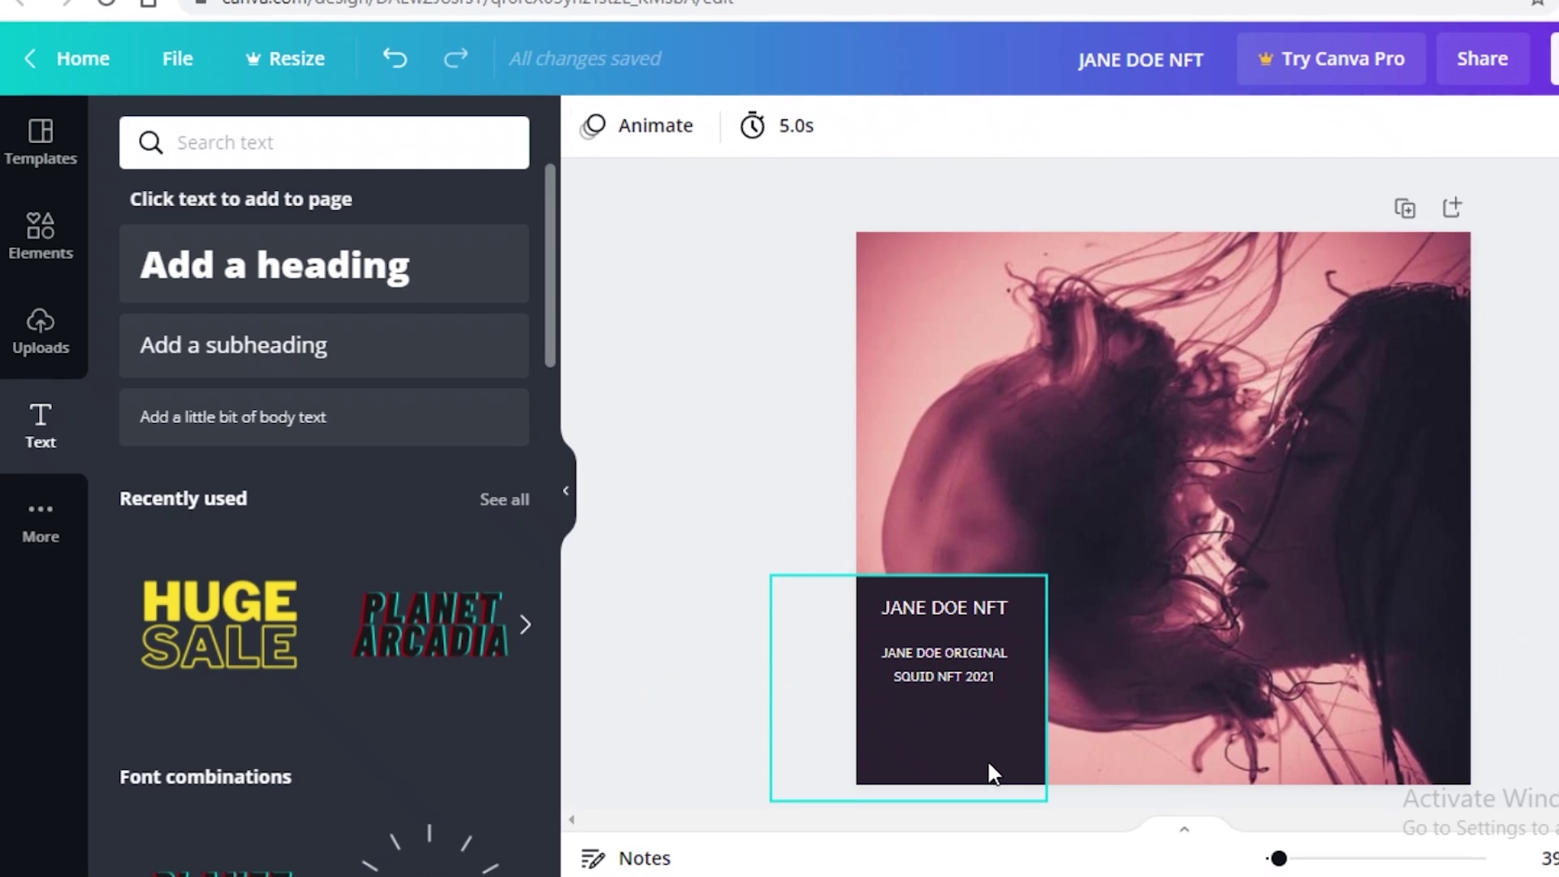
- Shift the dark box up and to the right and make it taller
{"action": "left_click_drag", "start_coordinate": [988, 772], "coordinate": [1005, 744]}
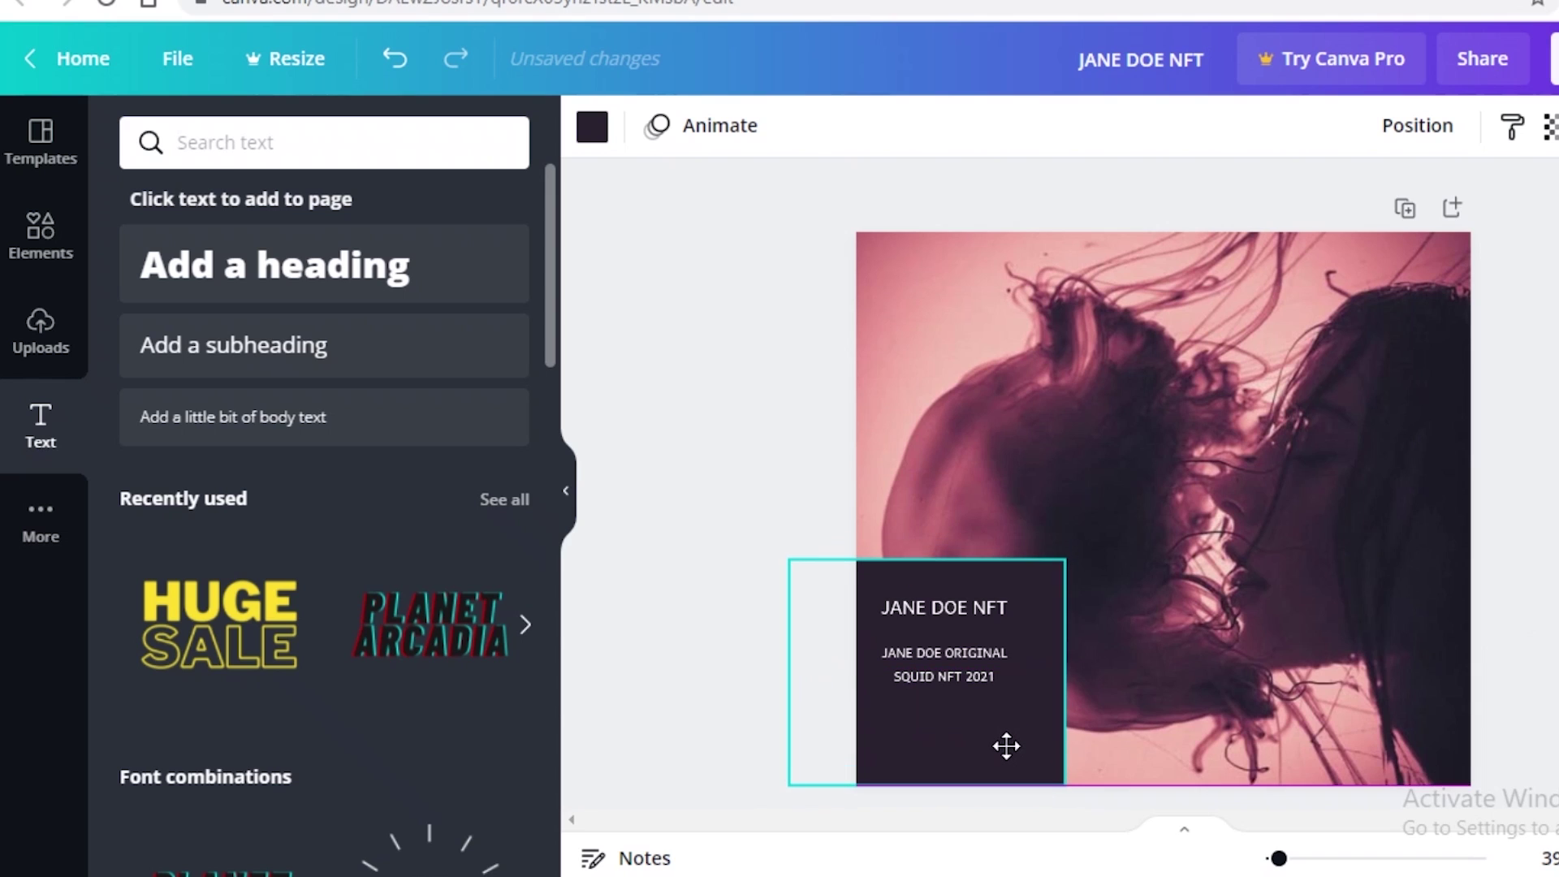
{"action": "left_click_drag", "start_coordinate": [920, 558], "coordinate": [920, 508]}
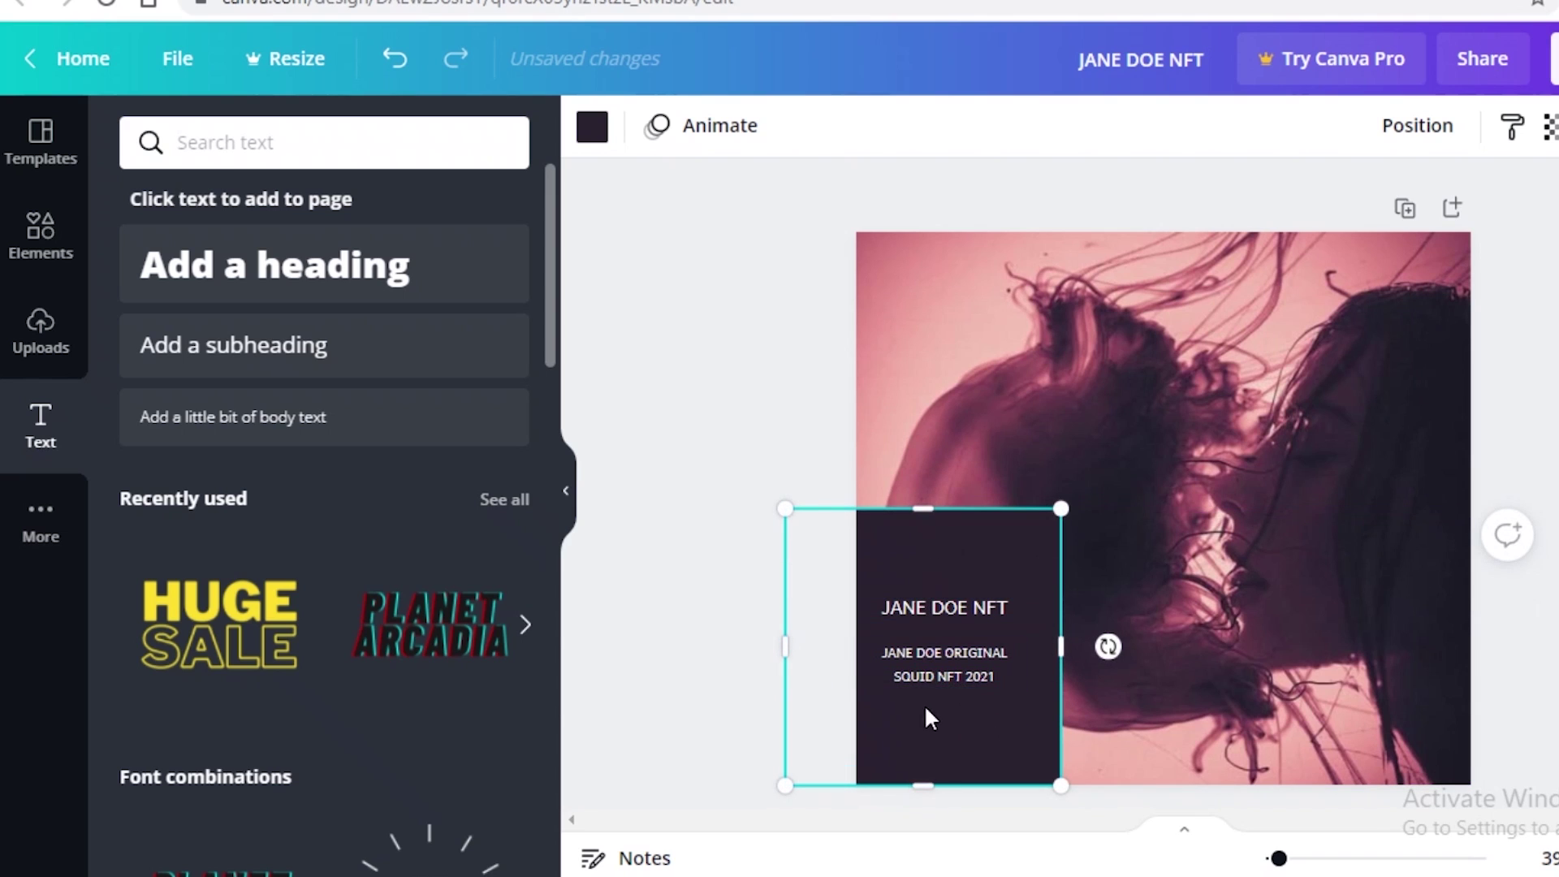
{"action": "mouse_move", "coordinate": [959, 680]}
{"action": "left_mouse_down"}
{"action": "mouse_move", "coordinate": [978, 731]}
{"action": "mouse_move", "coordinate": [961, 700]}
{"action": "left_mouse_up"}
- Raise the JANE DOE NFT heading and the two-line caption higher inside the dark box
{"action": "left_click", "coordinate": [1007, 608]}
{"action": "left_click_drag", "start_coordinate": [1016, 577], "coordinate": [1011, 562]}
{"action": "left_click", "coordinate": [971, 682]}
{"action": "left_click_drag", "start_coordinate": [971, 682], "coordinate": [972, 616]}
{"action": "key", "text": "Escape"}
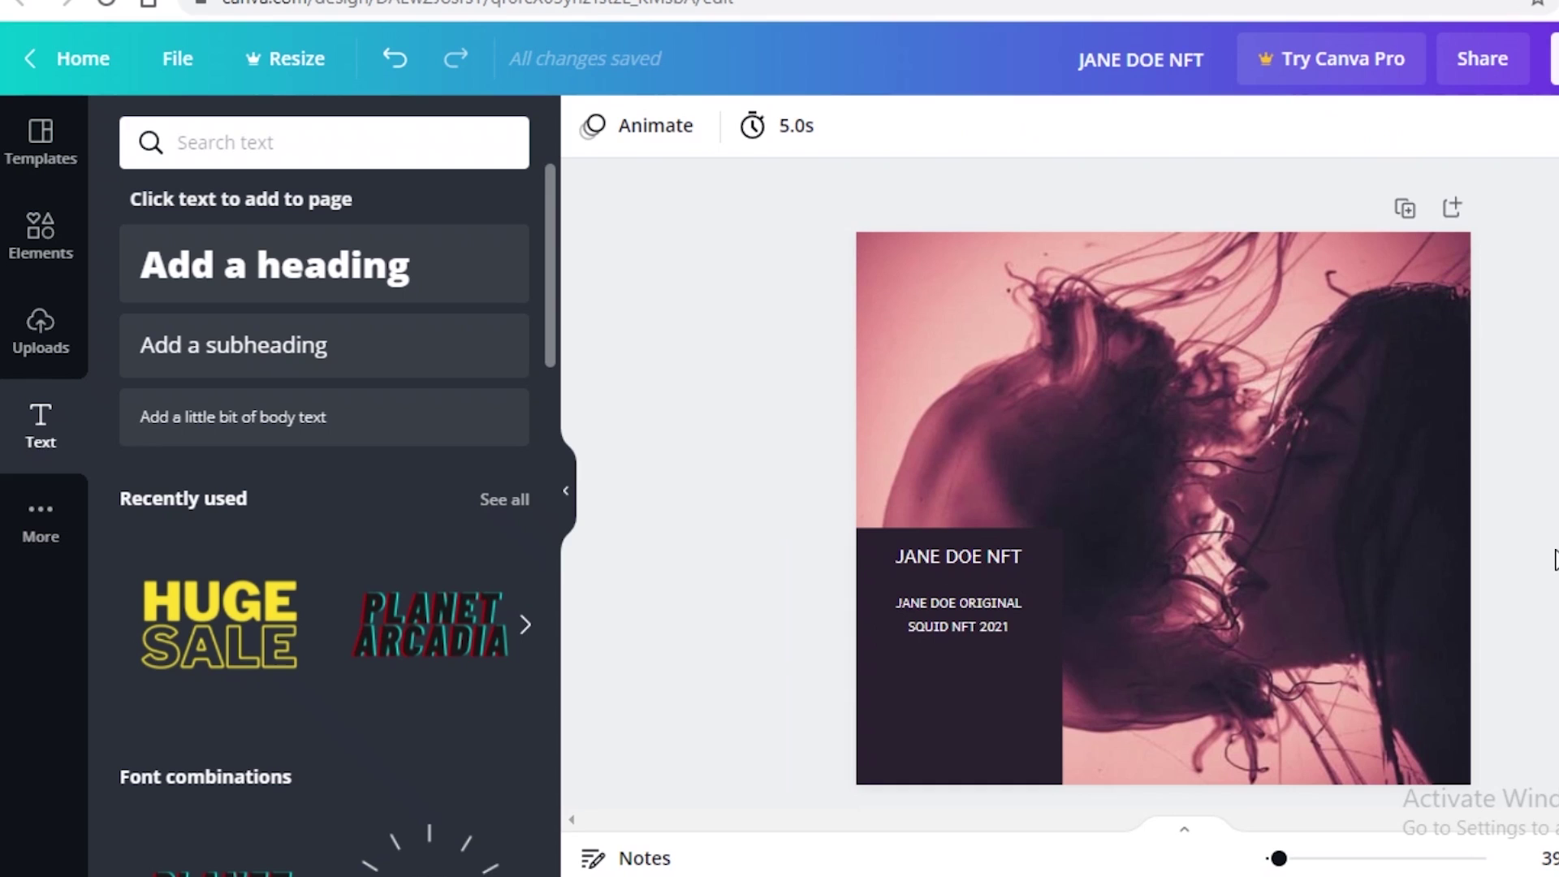
{"action": "left_click", "coordinate": [186, 140]}
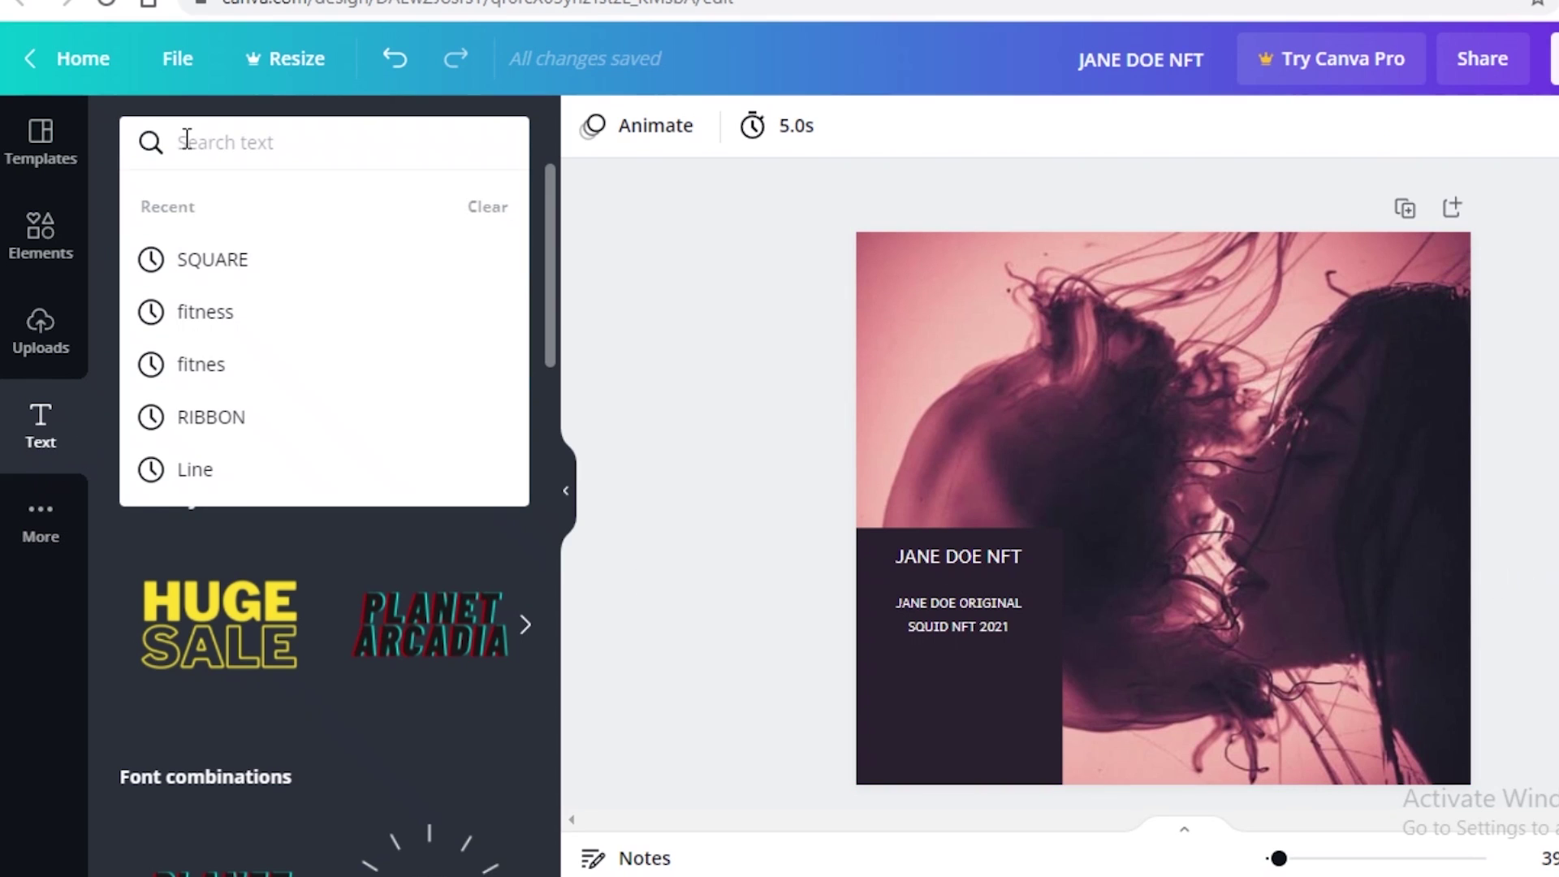
- Search the Text panel for 'frame'
{"action": "type", "text": "s"}
{"action": "key", "text": "BackSpace"}
{"action": "type", "text": "frame"}
{"action": "key", "text": "Return"}
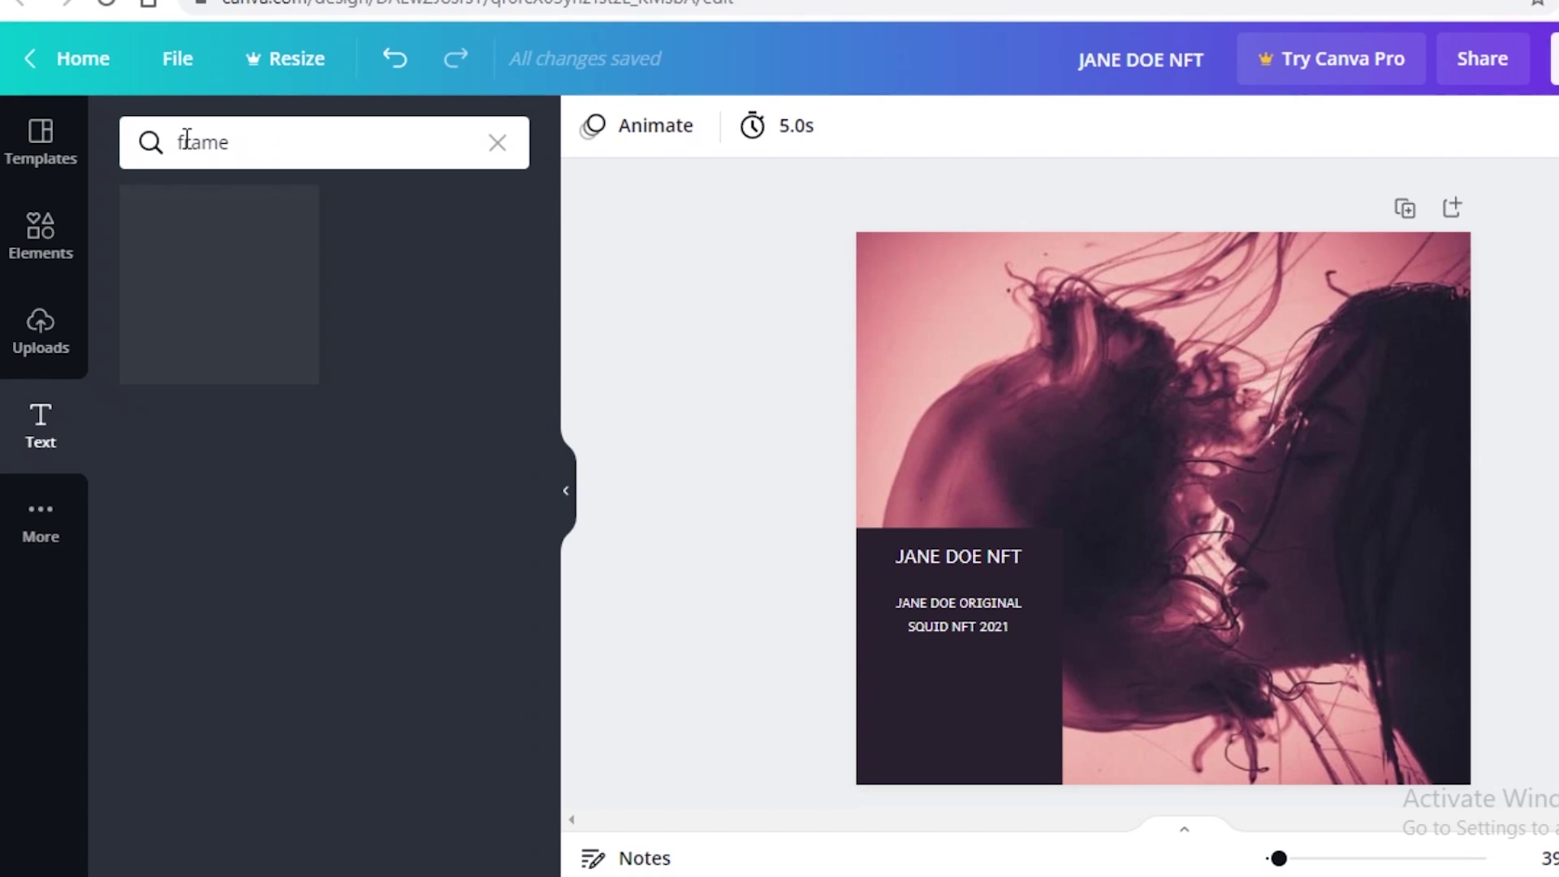
- Search Elements for 'FRAME' and add a landscape photo frame to the page
{"action": "left_click", "coordinate": [41, 235]}
{"action": "left_click", "coordinate": [367, 143]}
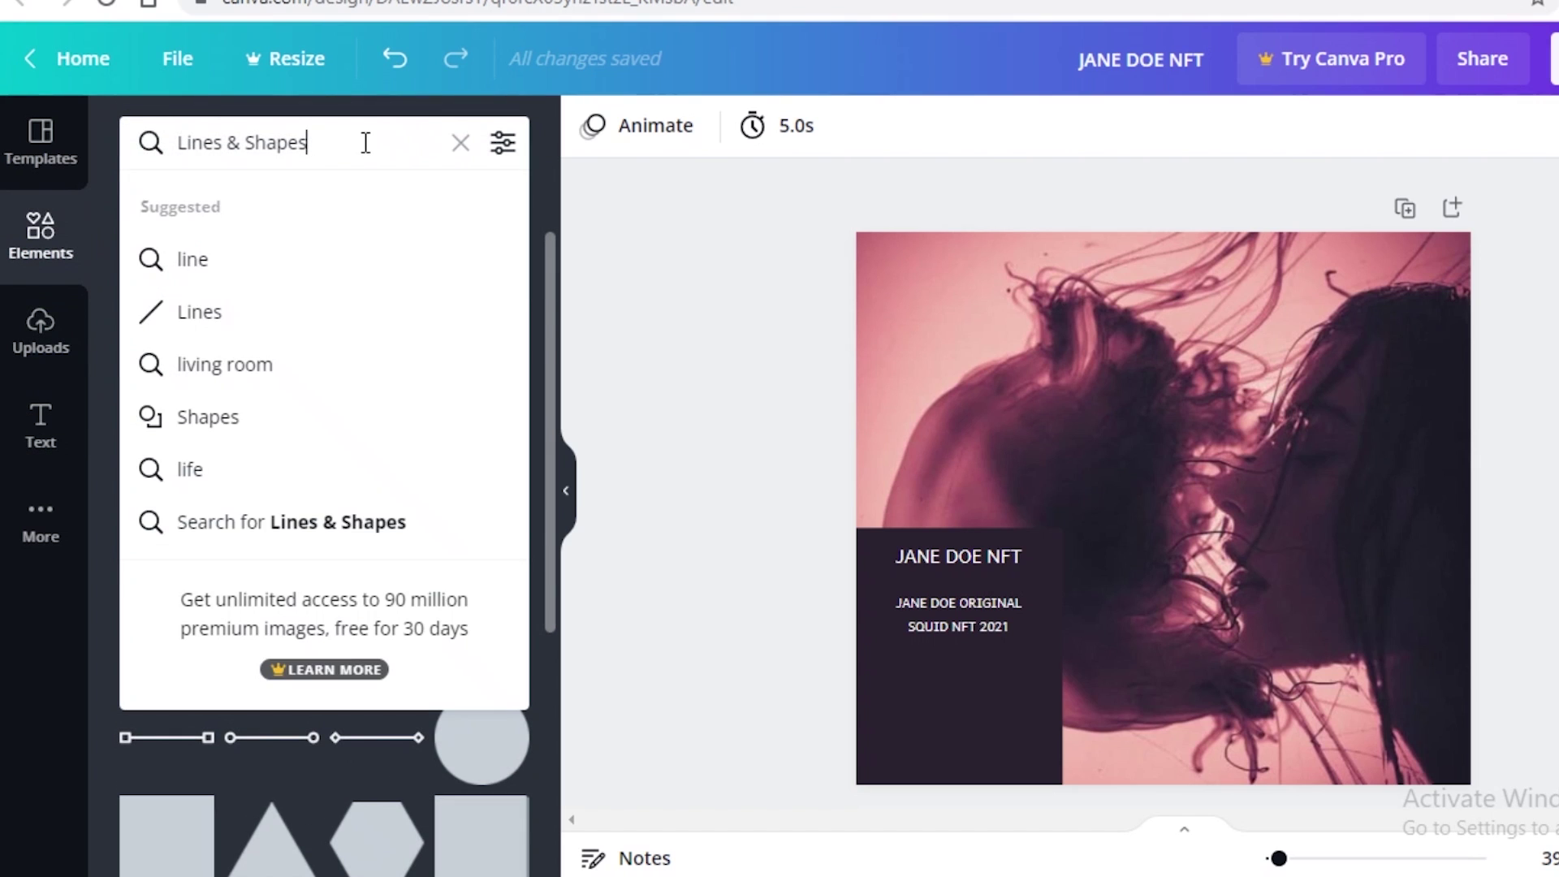
{"action": "type", "text": "FRAME"}
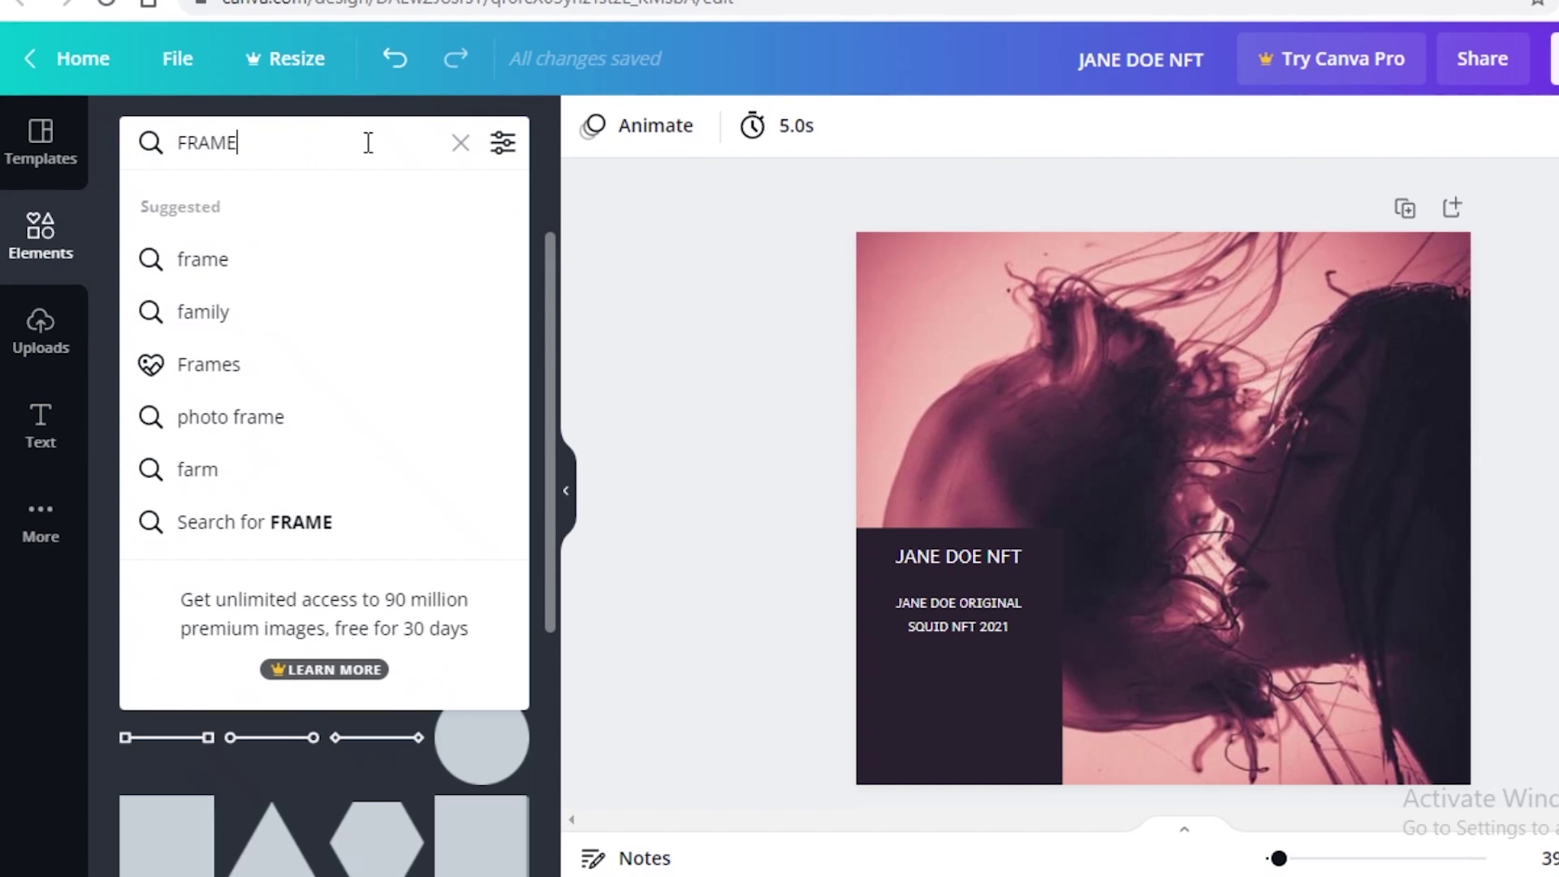
{"action": "key", "text": "Return"}
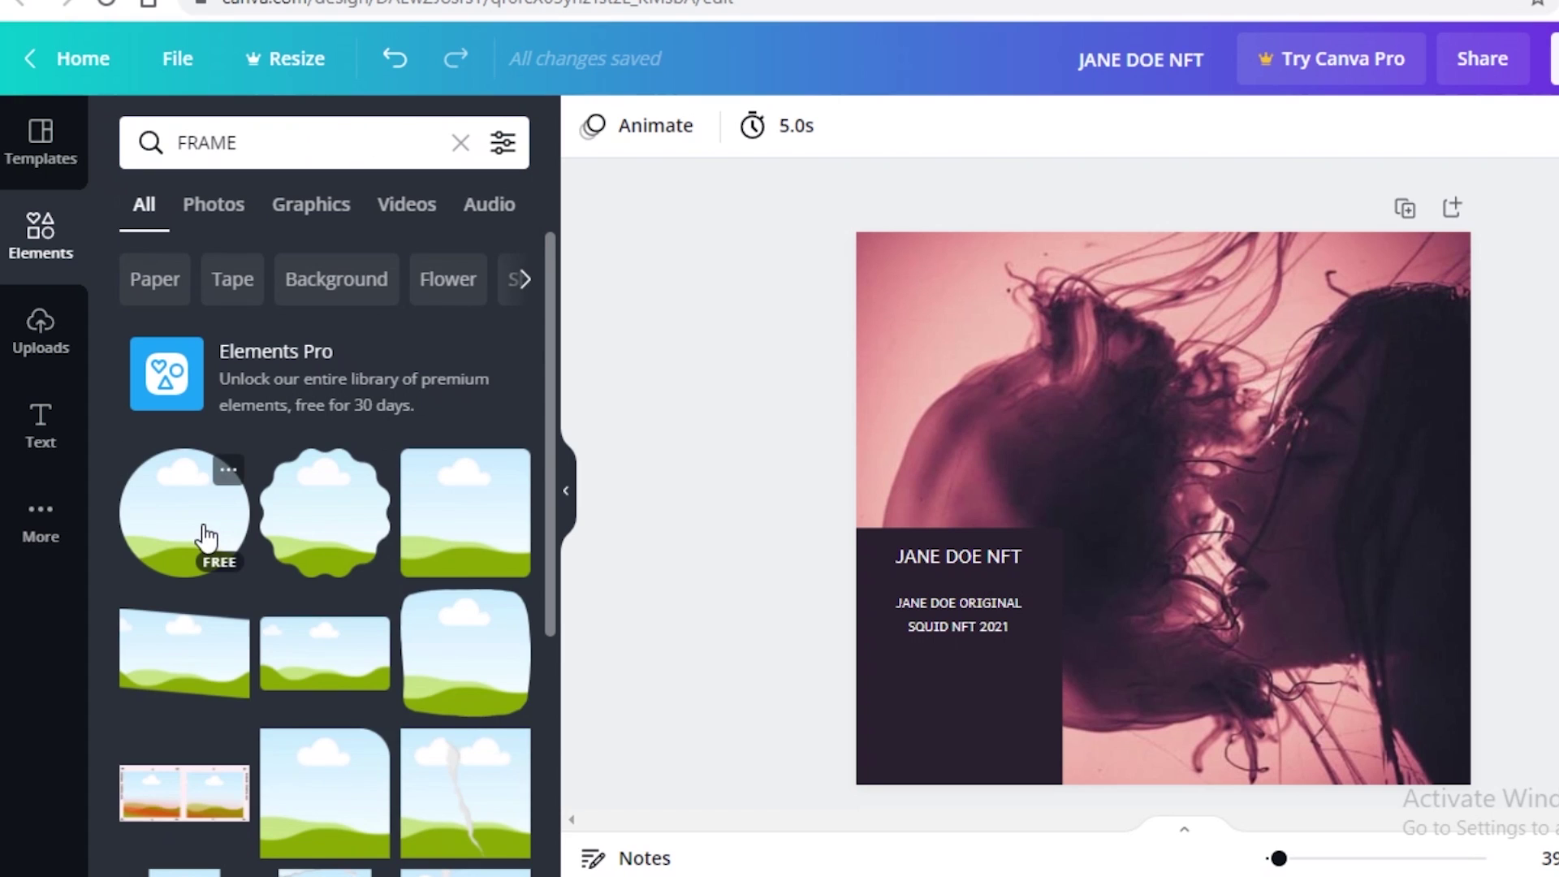
{"action": "scroll", "coordinate": [398, 516], "scroll_direction": "down", "scroll_amount": 3}
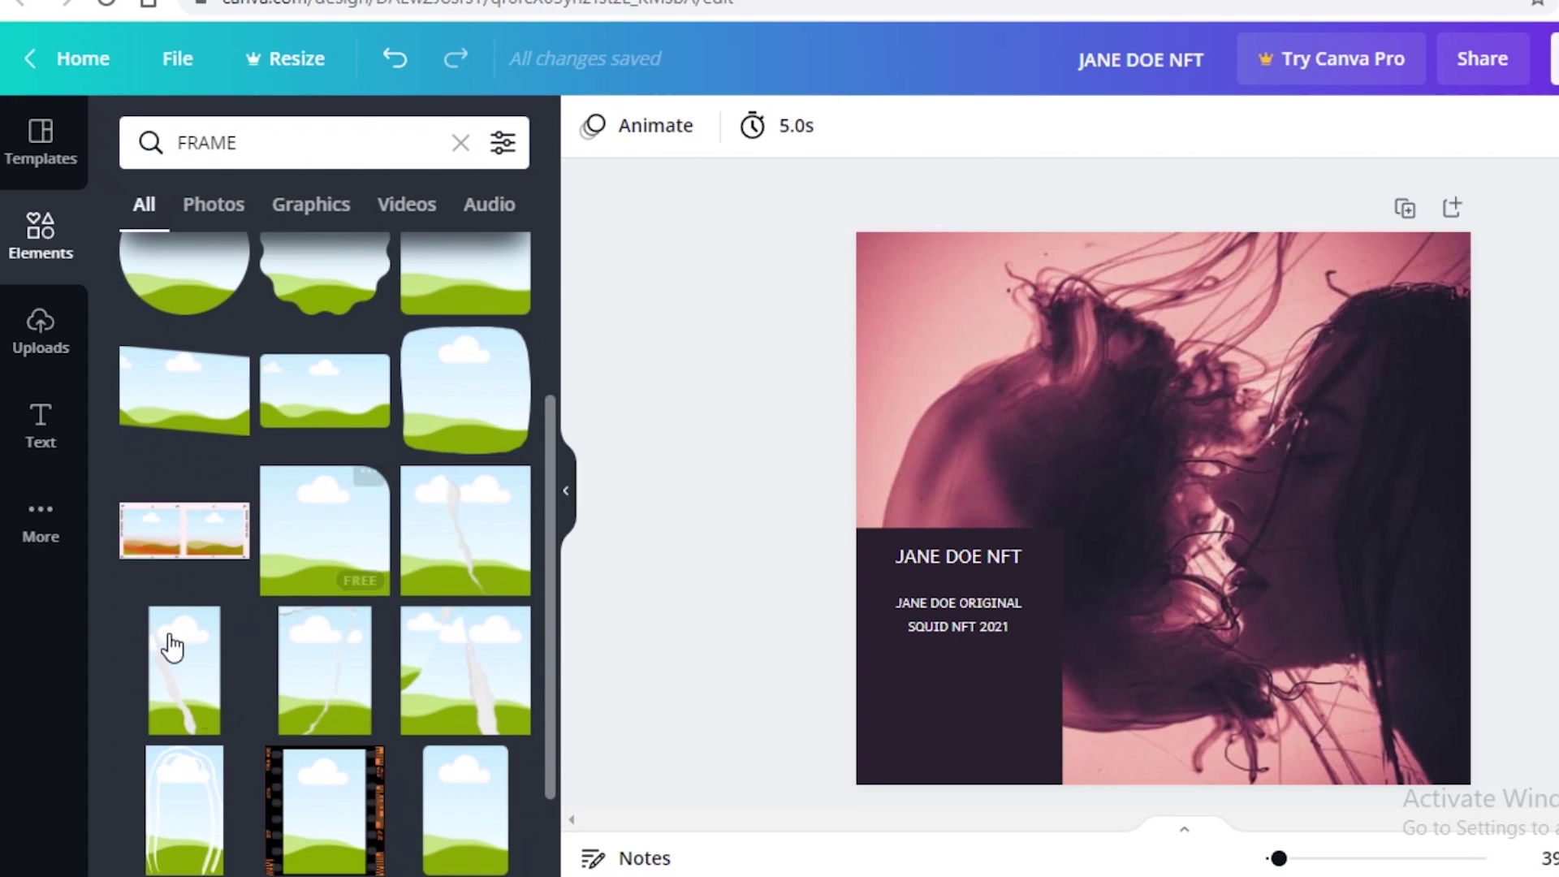
{"action": "scroll", "coordinate": [280, 583], "scroll_direction": "down", "scroll_amount": 5}
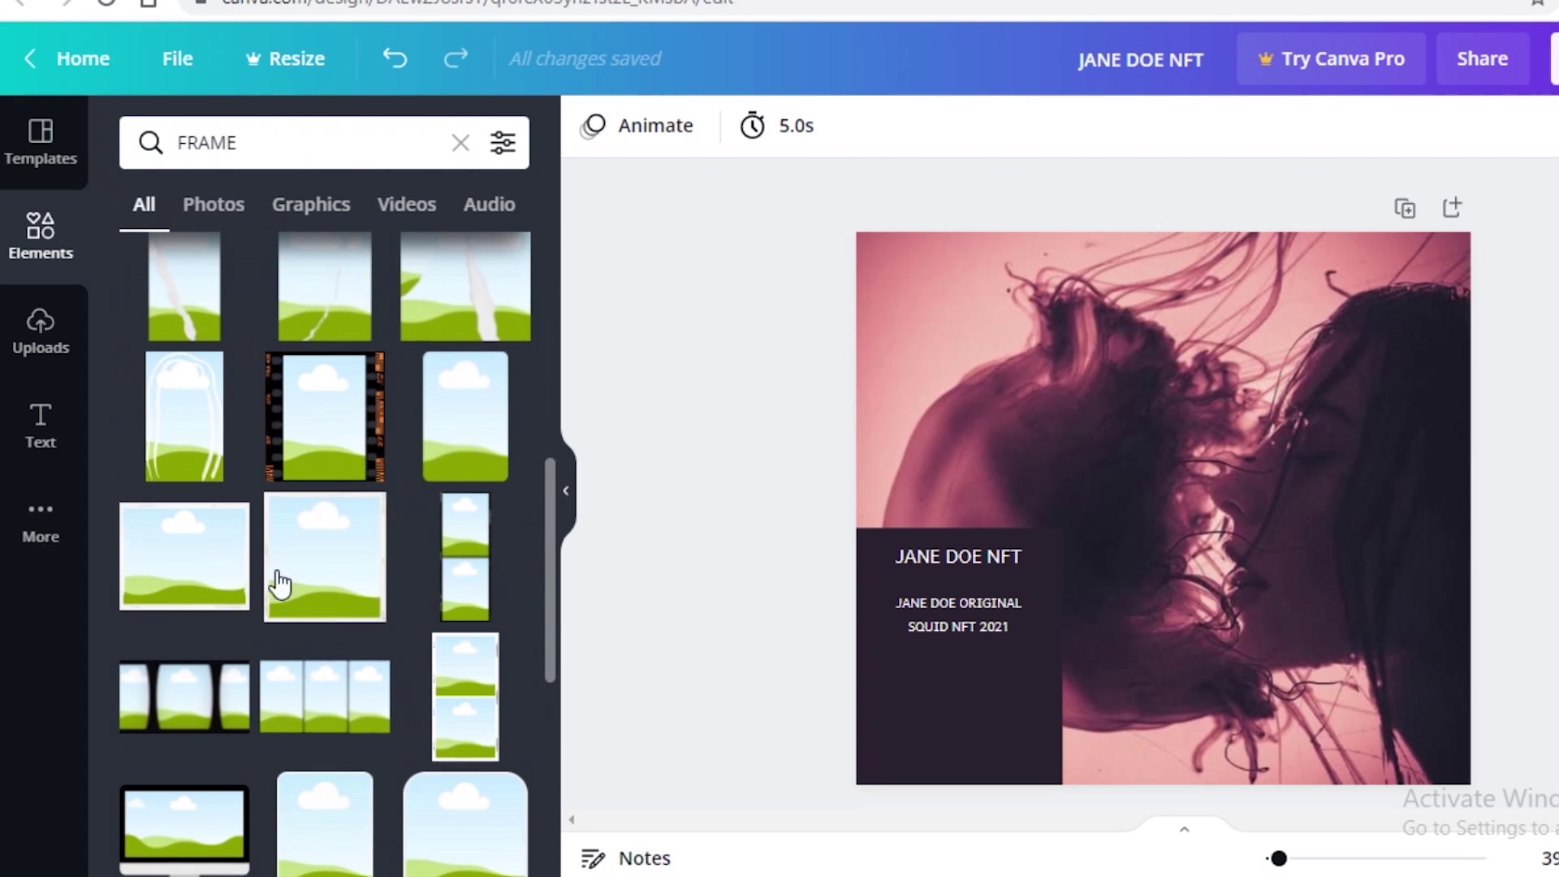
{"action": "left_click", "coordinate": [209, 566]}
- Shrink the photo frame and centre it in the dark box beneath the squid caption
{"action": "left_click_drag", "start_coordinate": [1159, 585], "coordinate": [1089, 731]}
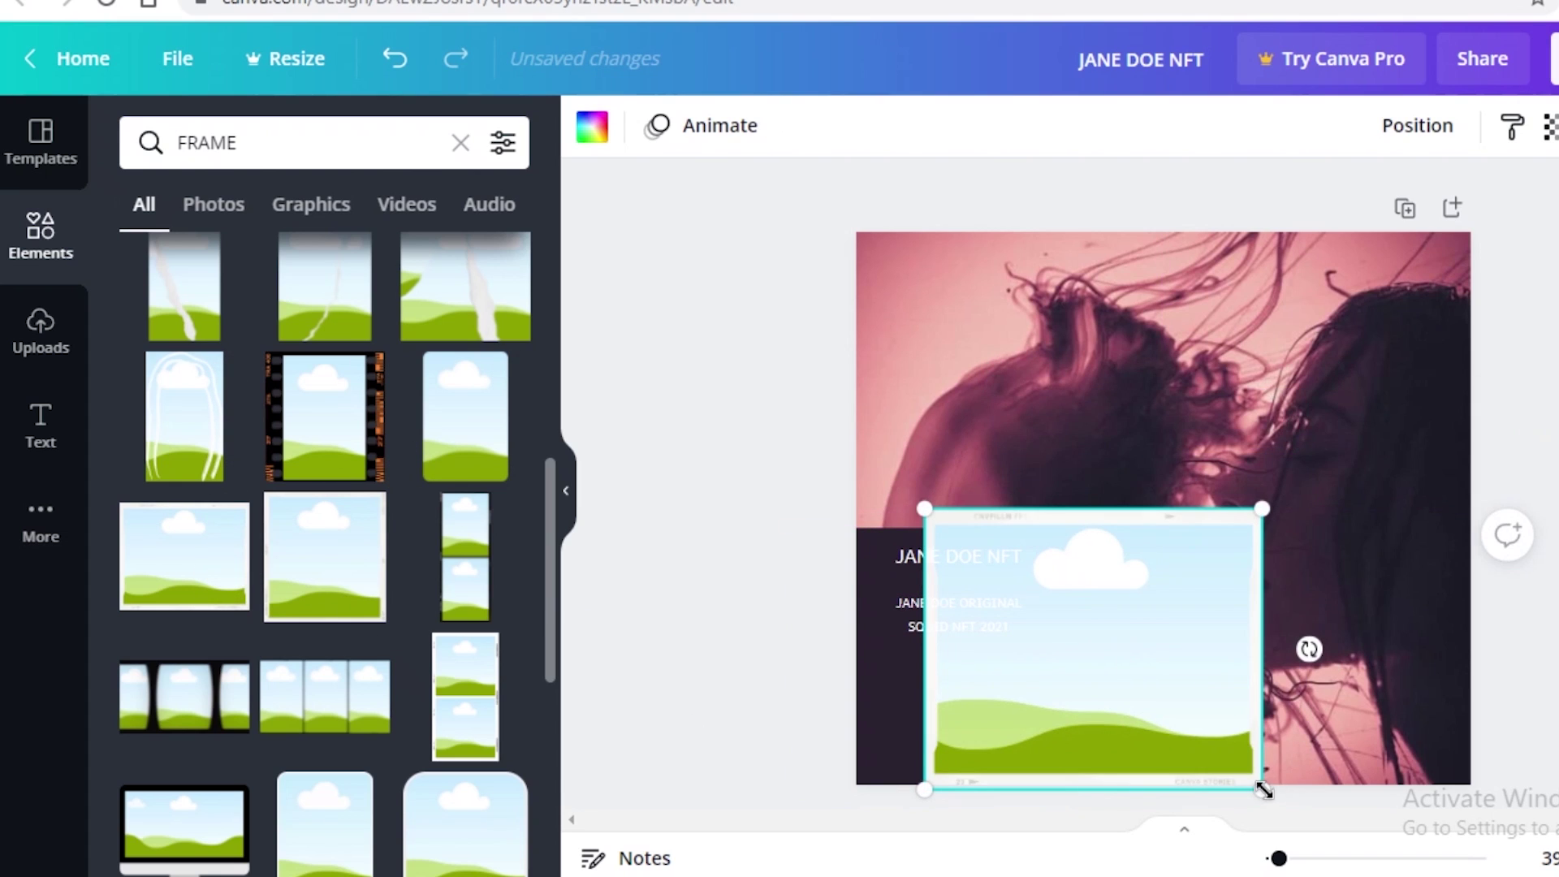
{"action": "left_click_drag", "start_coordinate": [1264, 789], "coordinate": [1040, 604]}
{"action": "left_click_drag", "start_coordinate": [979, 552], "coordinate": [926, 721]}
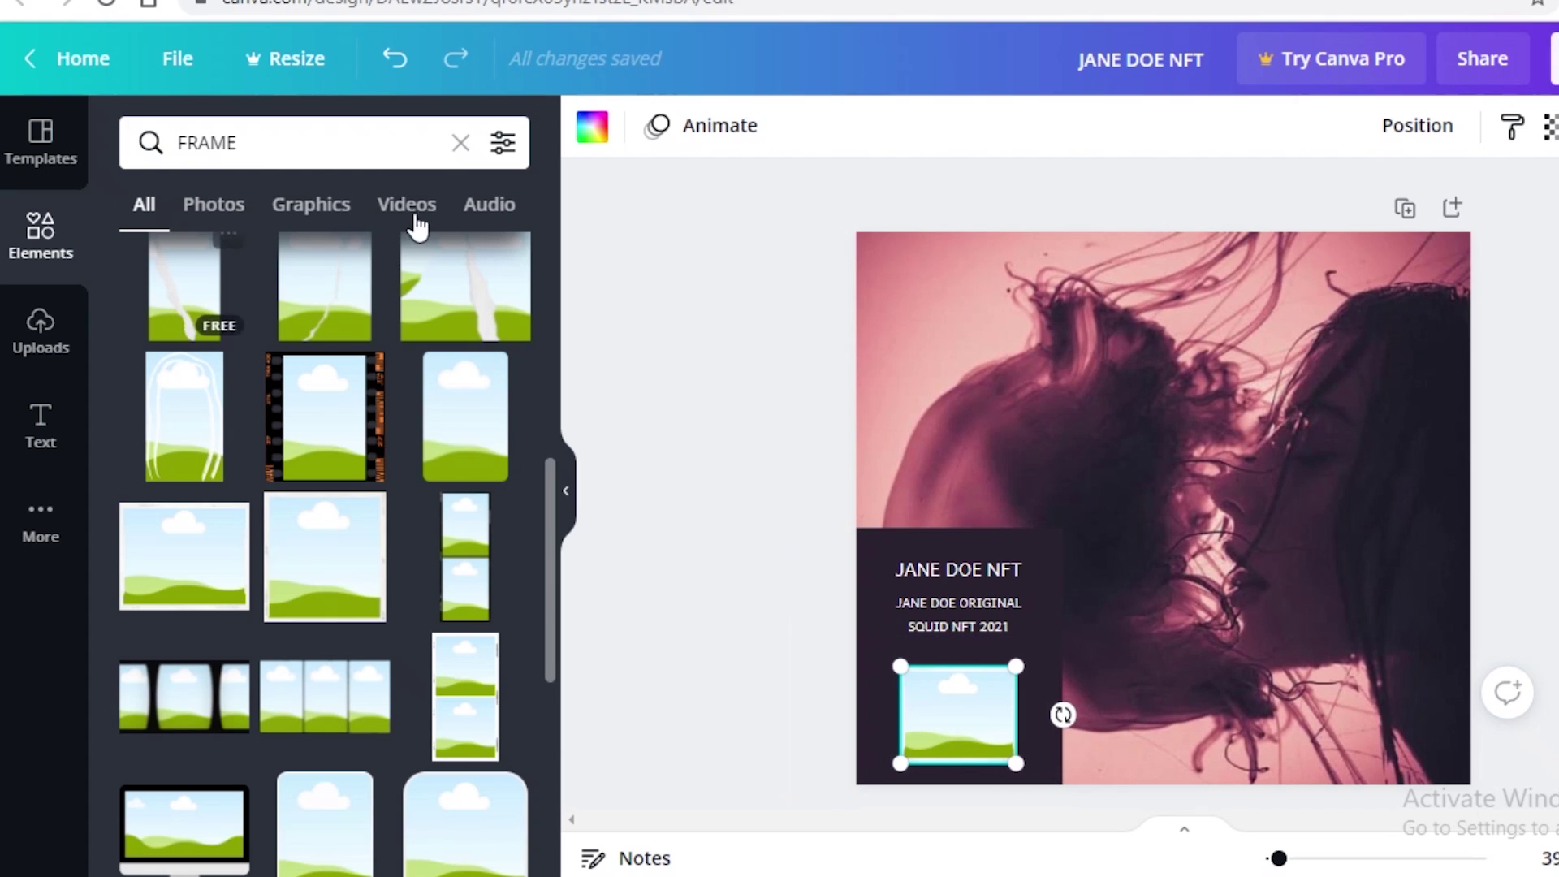
{"action": "left_click", "coordinate": [783, 703]}
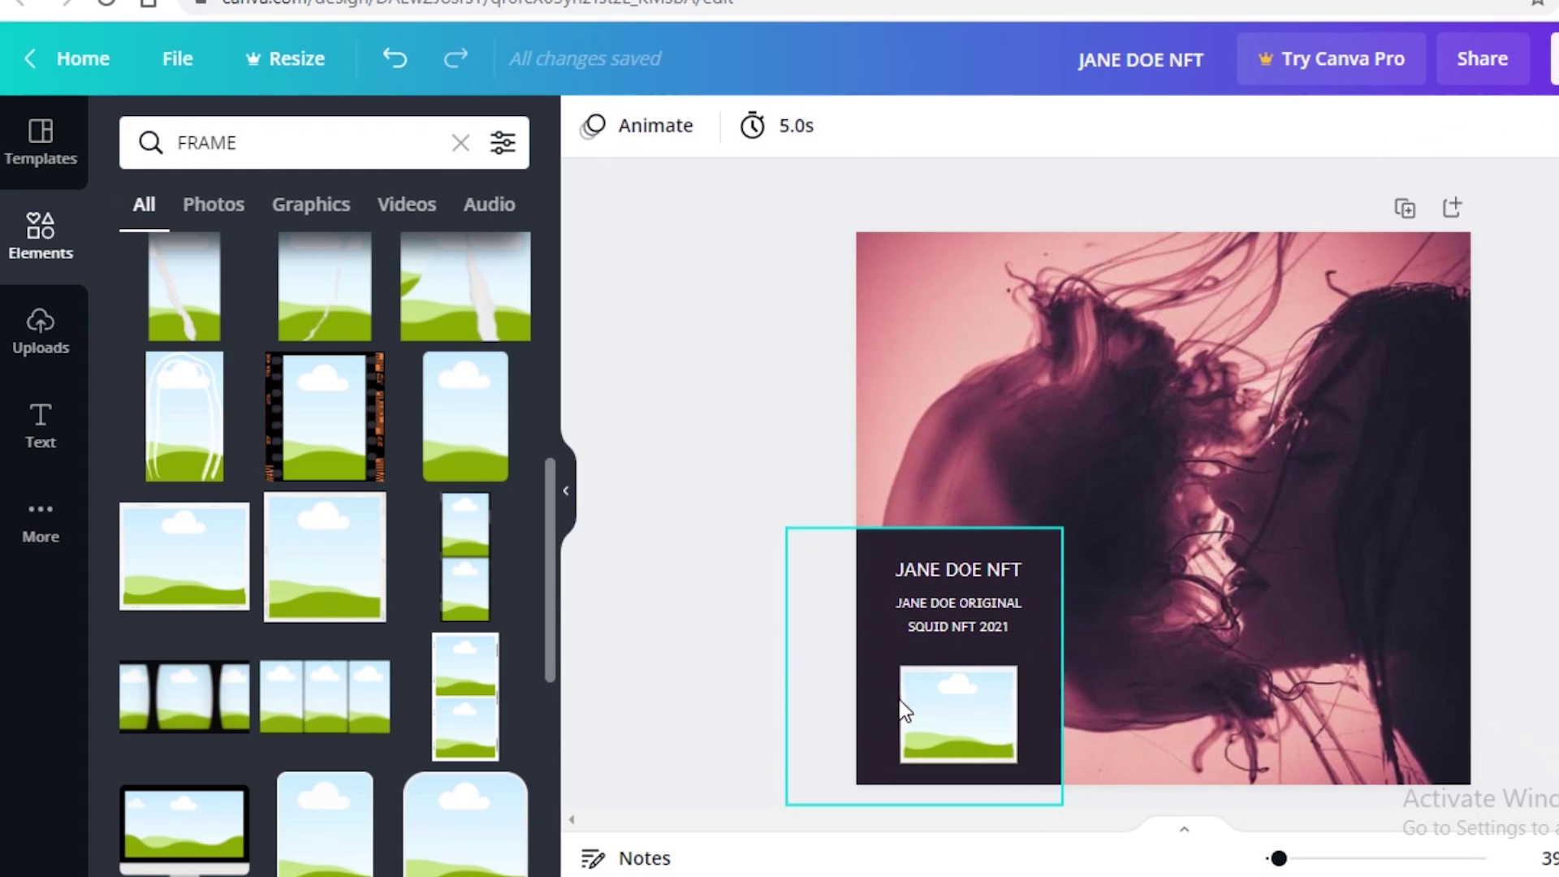
{"action": "mouse_move", "coordinate": [939, 703]}
{"action": "left_mouse_down"}
{"action": "mouse_move", "coordinate": [921, 700]}
{"action": "mouse_move", "coordinate": [937, 689]}
{"action": "left_mouse_up"}
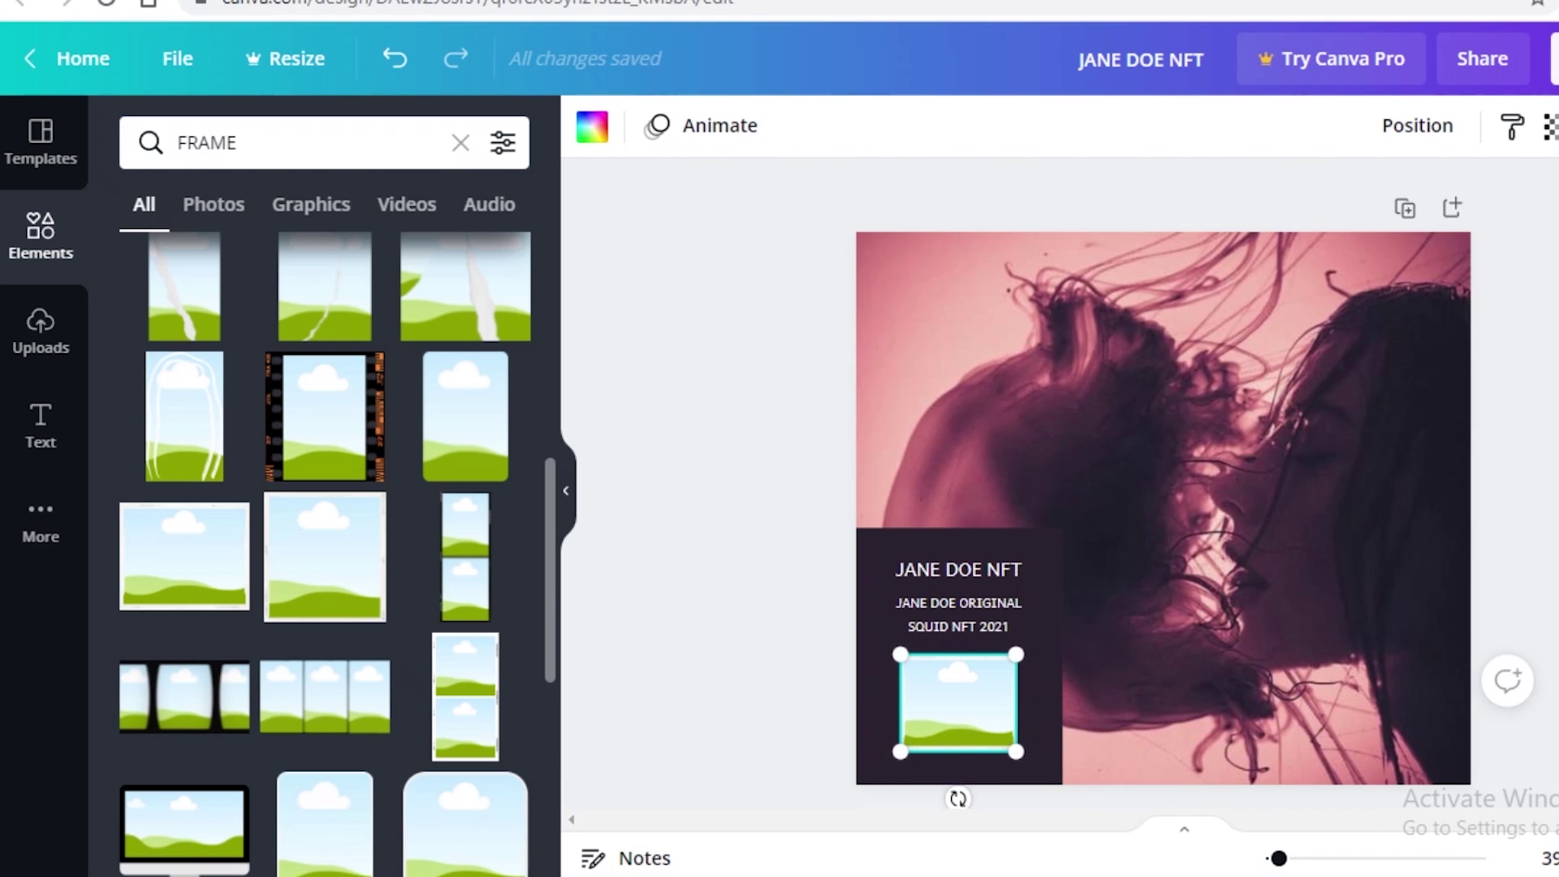
- Upload the qr image and drop the QR code into the frame
{"action": "left_click", "coordinate": [81, 337]}
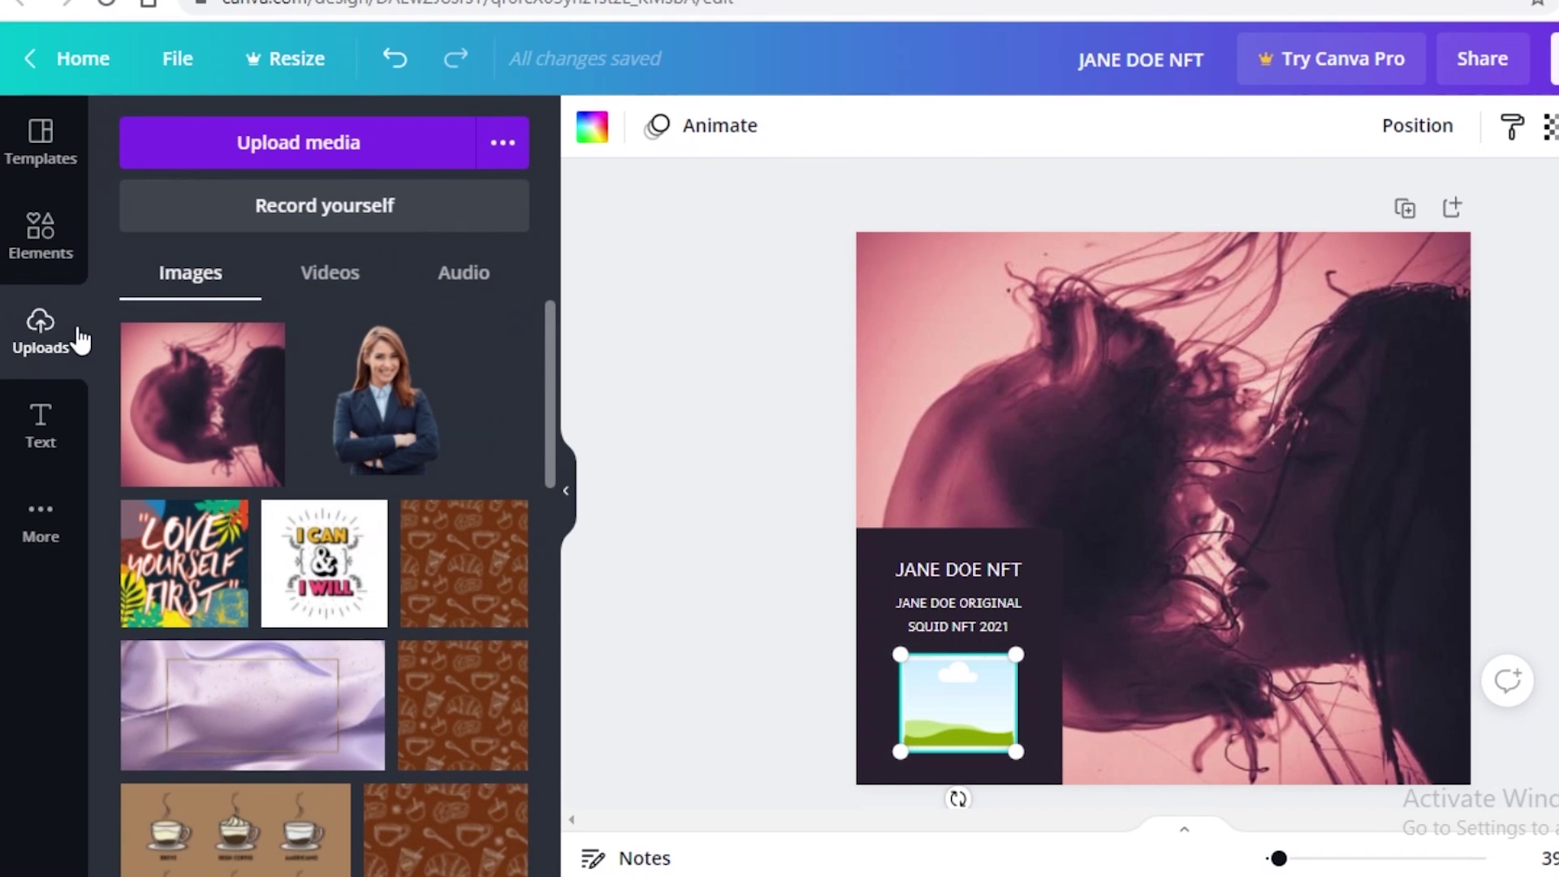
{"action": "left_click", "coordinate": [279, 148]}
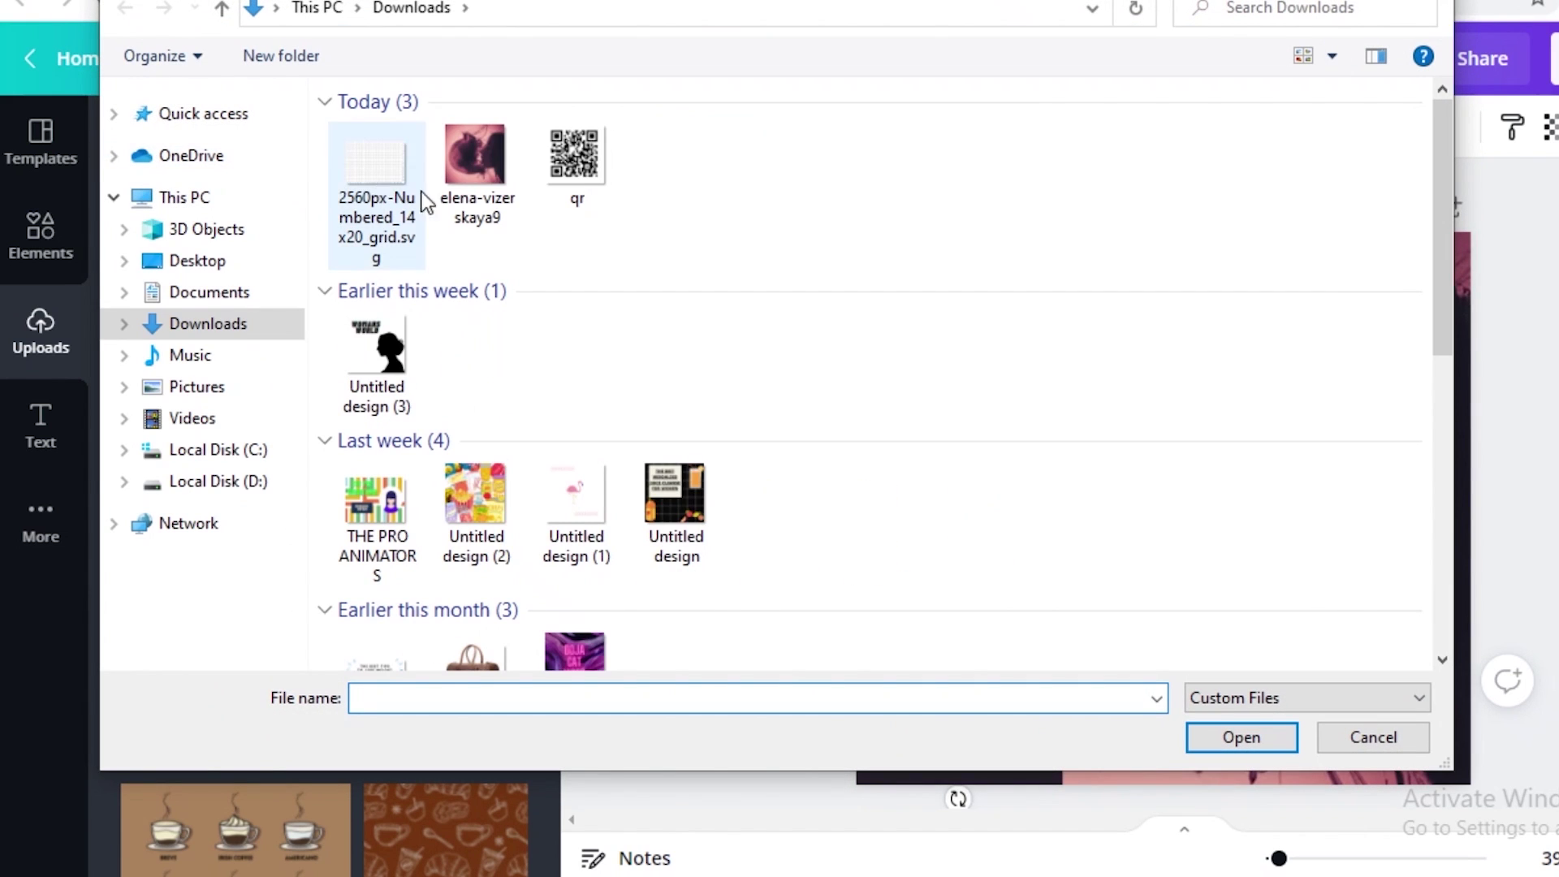
{"action": "left_click", "coordinate": [554, 174]}
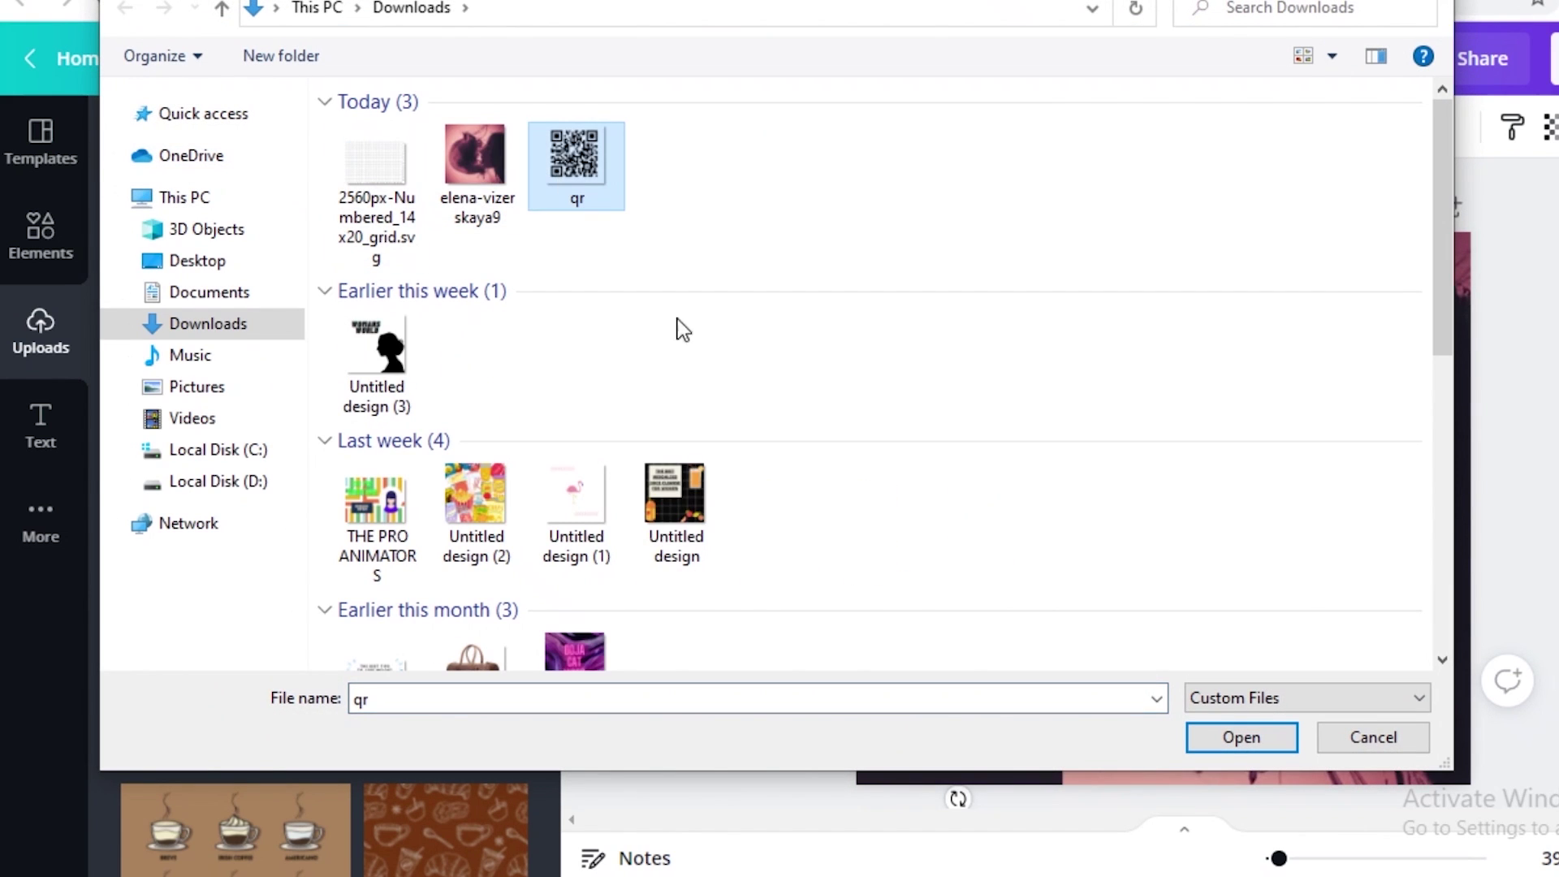
{"action": "left_click", "coordinate": [1240, 737]}
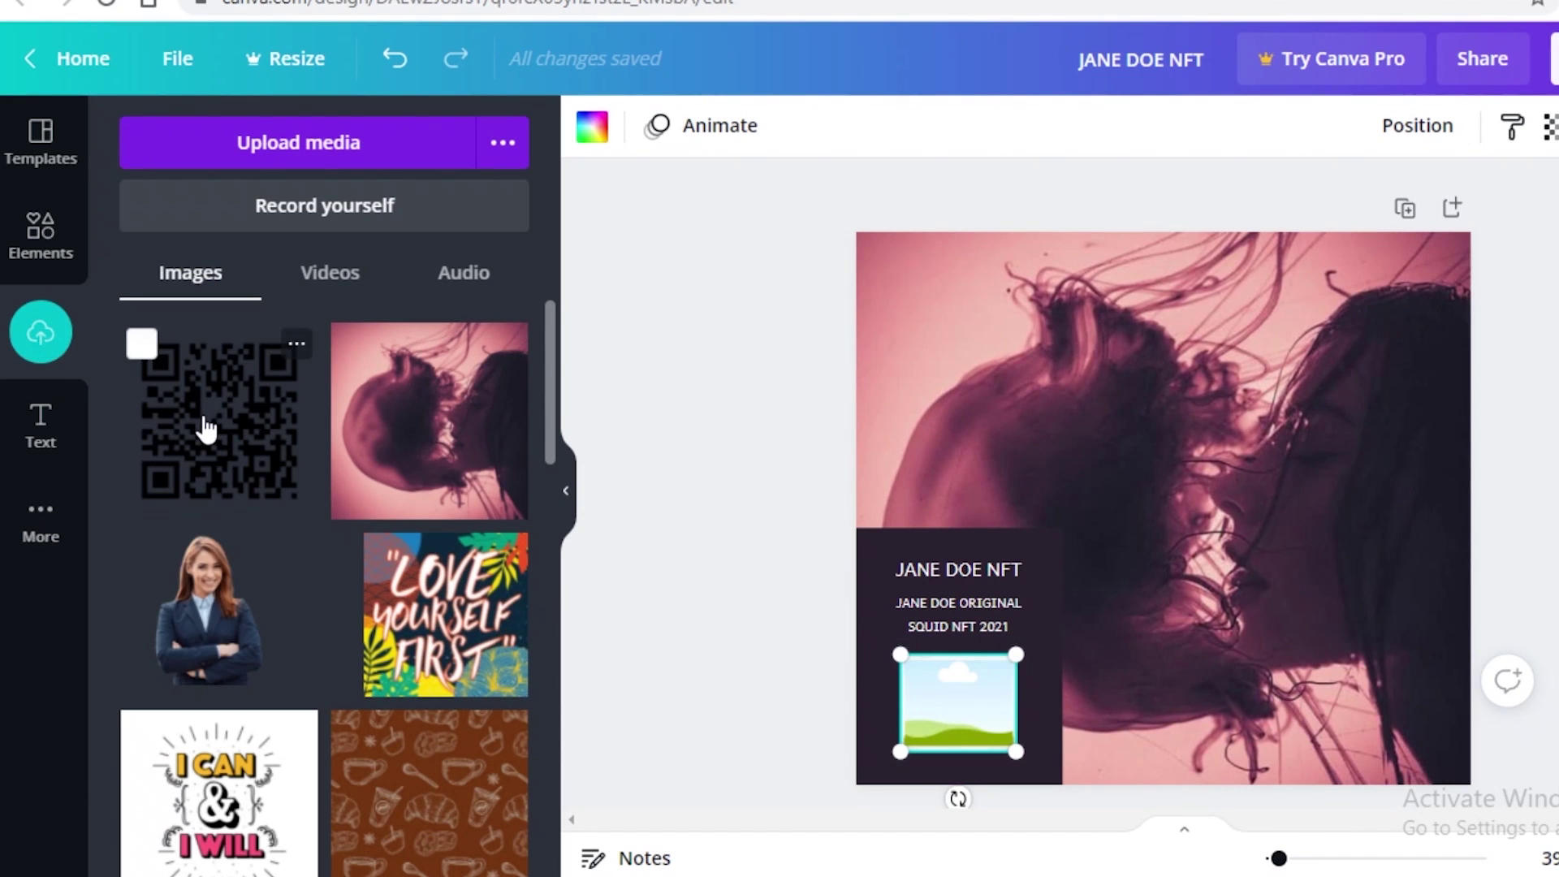
{"action": "left_click", "coordinate": [206, 428]}
{"action": "left_click_drag", "start_coordinate": [1103, 536], "coordinate": [950, 709]}
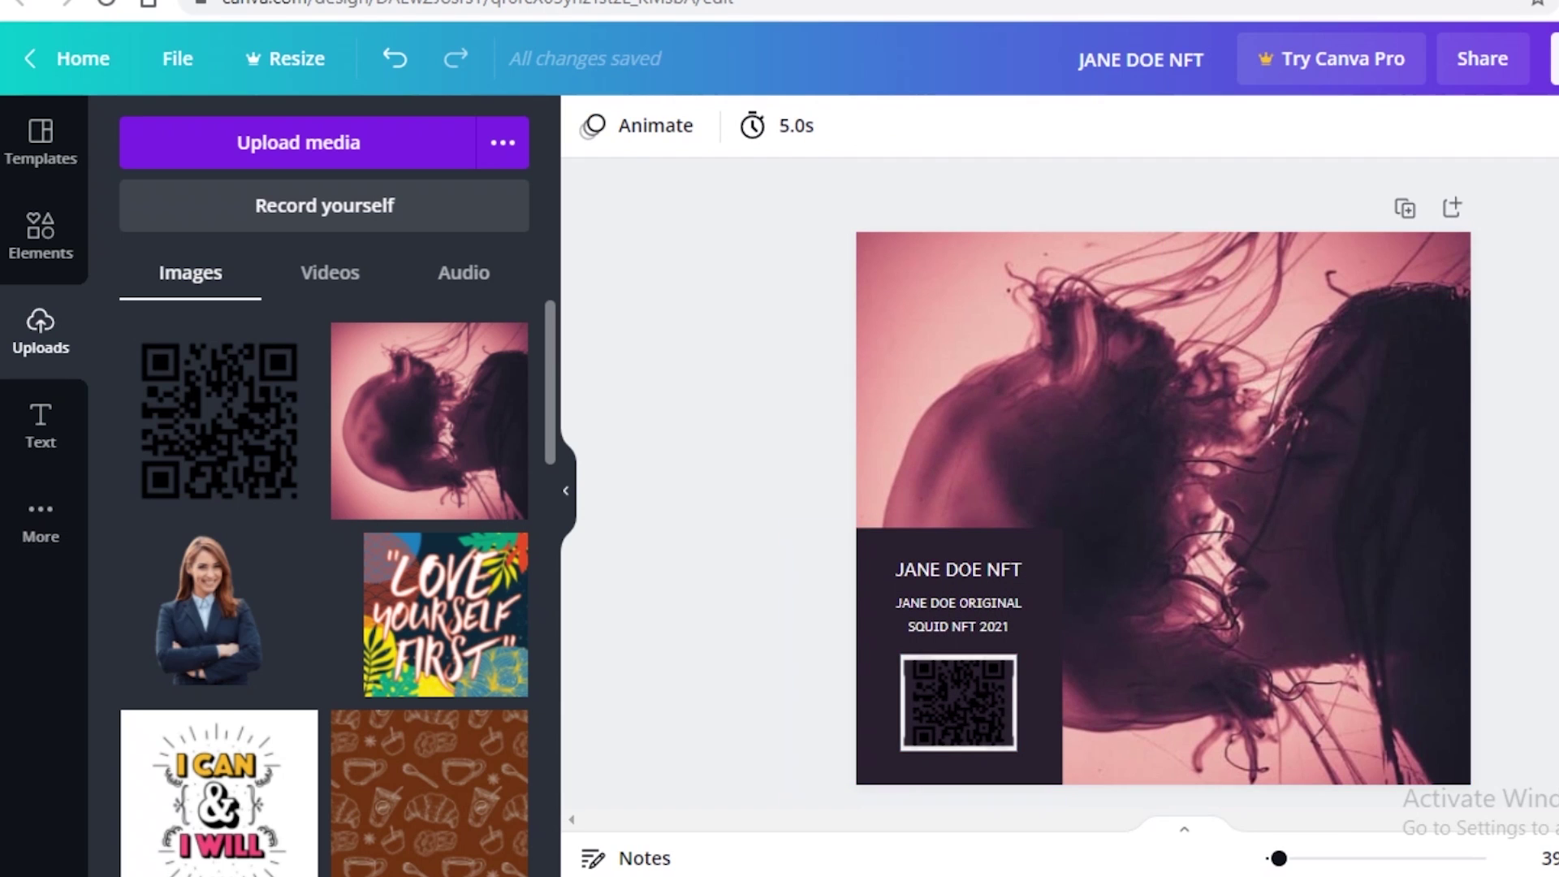
- Delete the QR code and its leftover frame from the dark box
{"action": "left_click", "coordinate": [948, 695]}
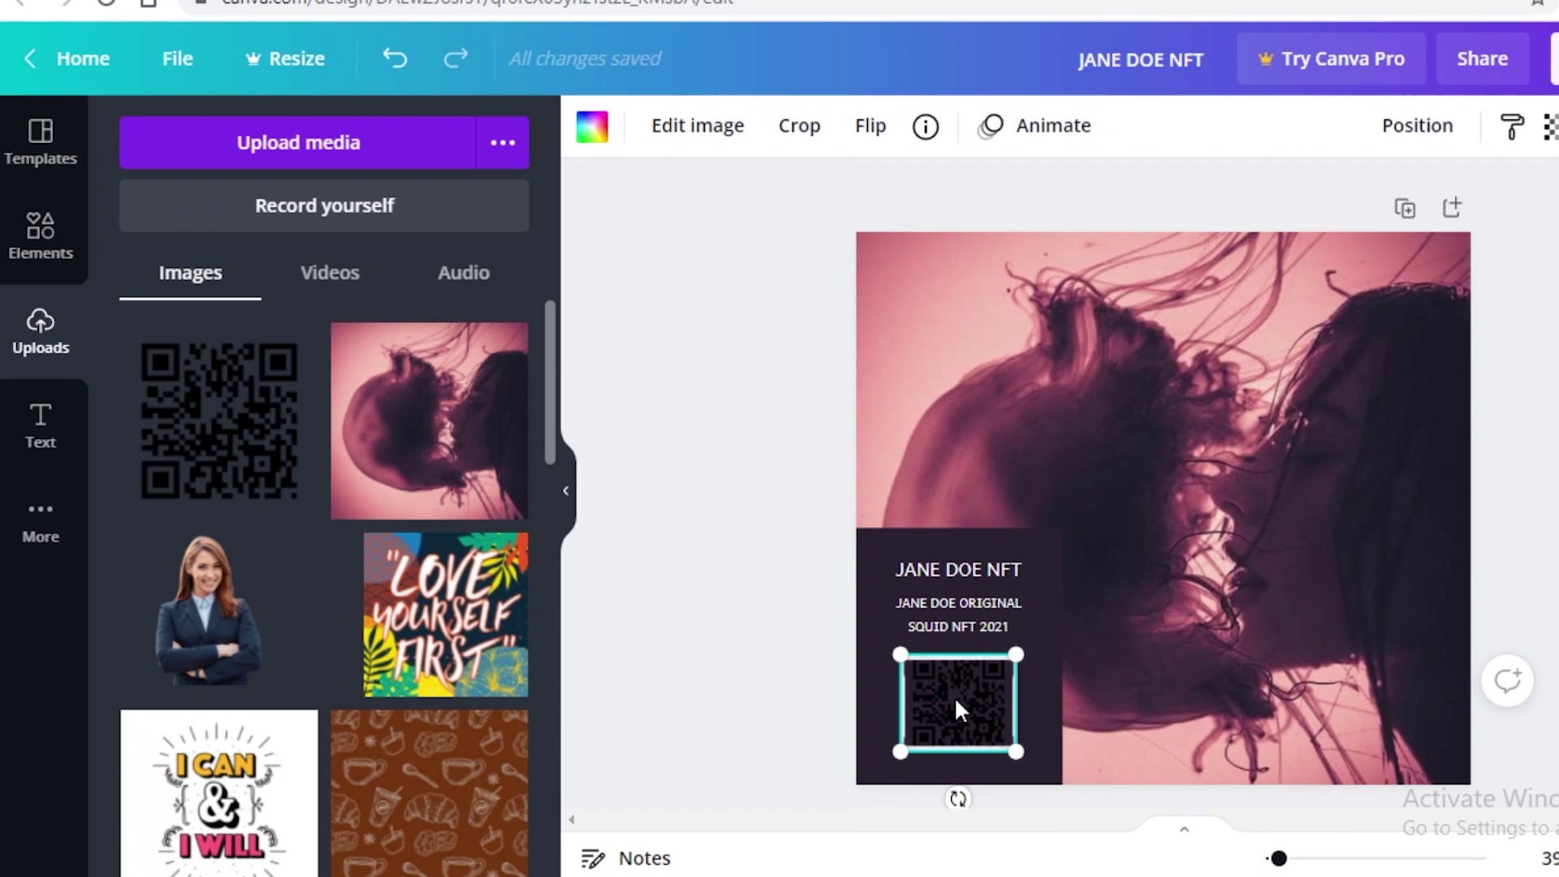
{"action": "mouse_move", "coordinate": [956, 699]}
{"action": "left_mouse_down"}
{"action": "mouse_move", "coordinate": [922, 685]}
{"action": "mouse_move", "coordinate": [977, 706]}
{"action": "mouse_move", "coordinate": [939, 684]}
{"action": "mouse_move", "coordinate": [954, 712]}
{"action": "left_mouse_up"}
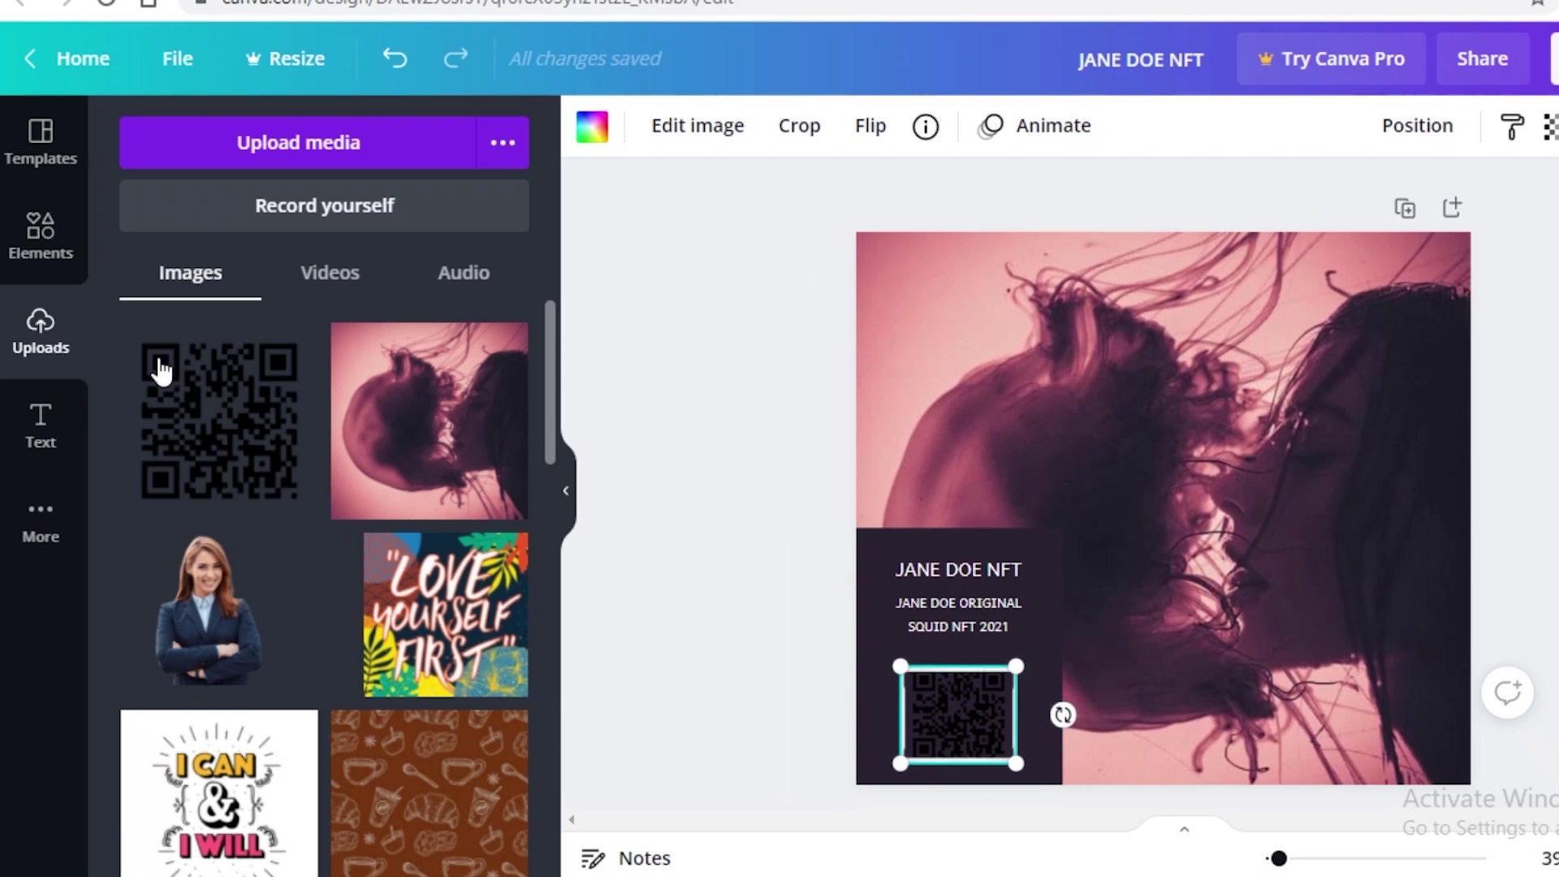
{"action": "key", "text": "Delete"}
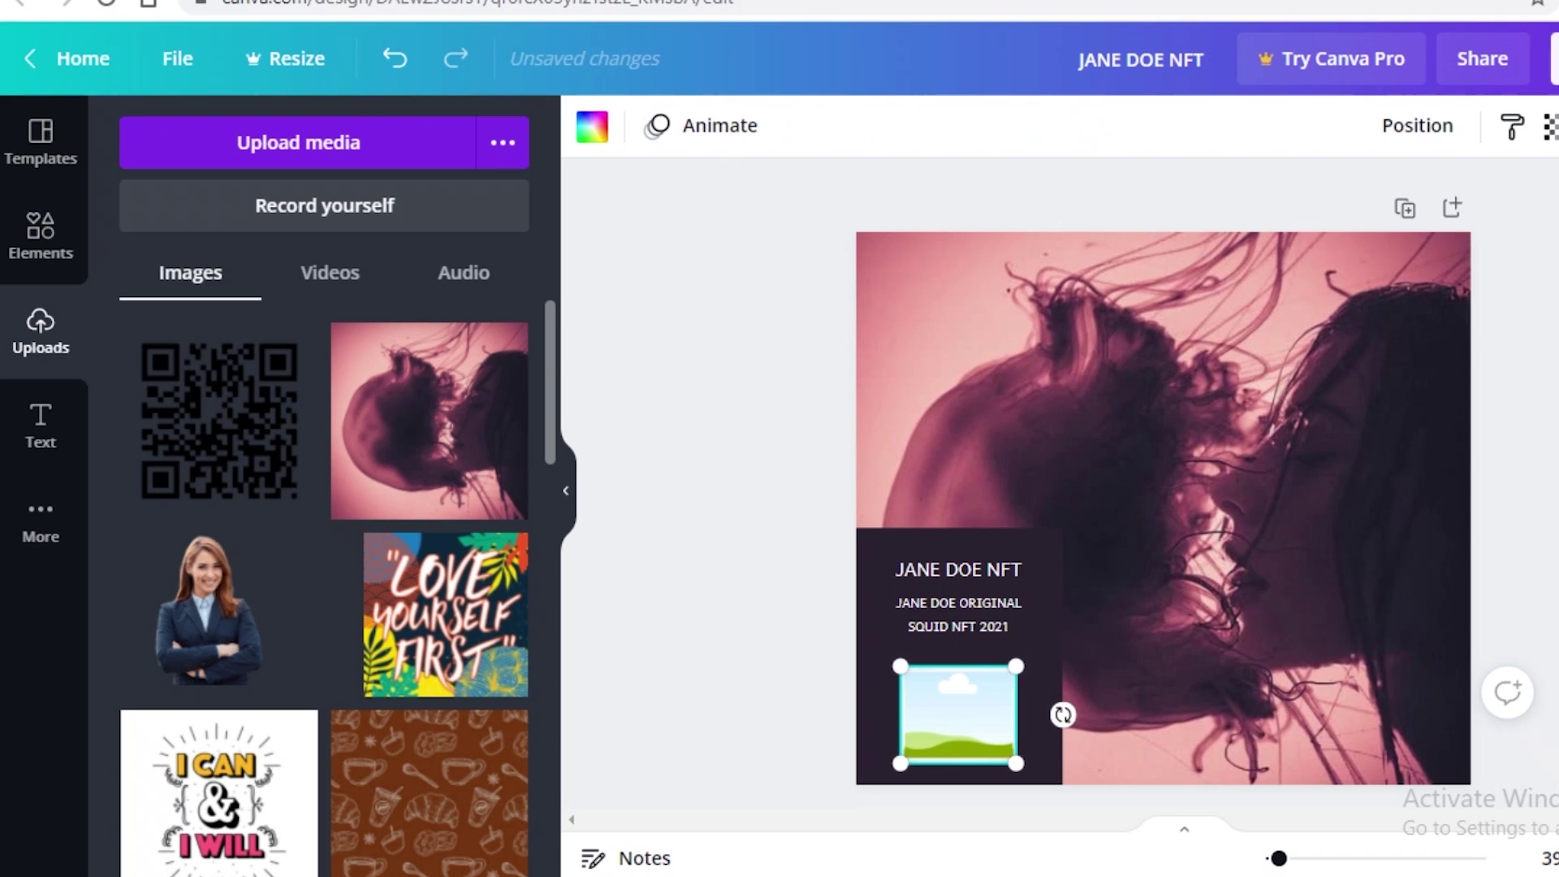
{"action": "key", "text": "Escape"}
{"action": "left_click", "coordinate": [41, 232]}
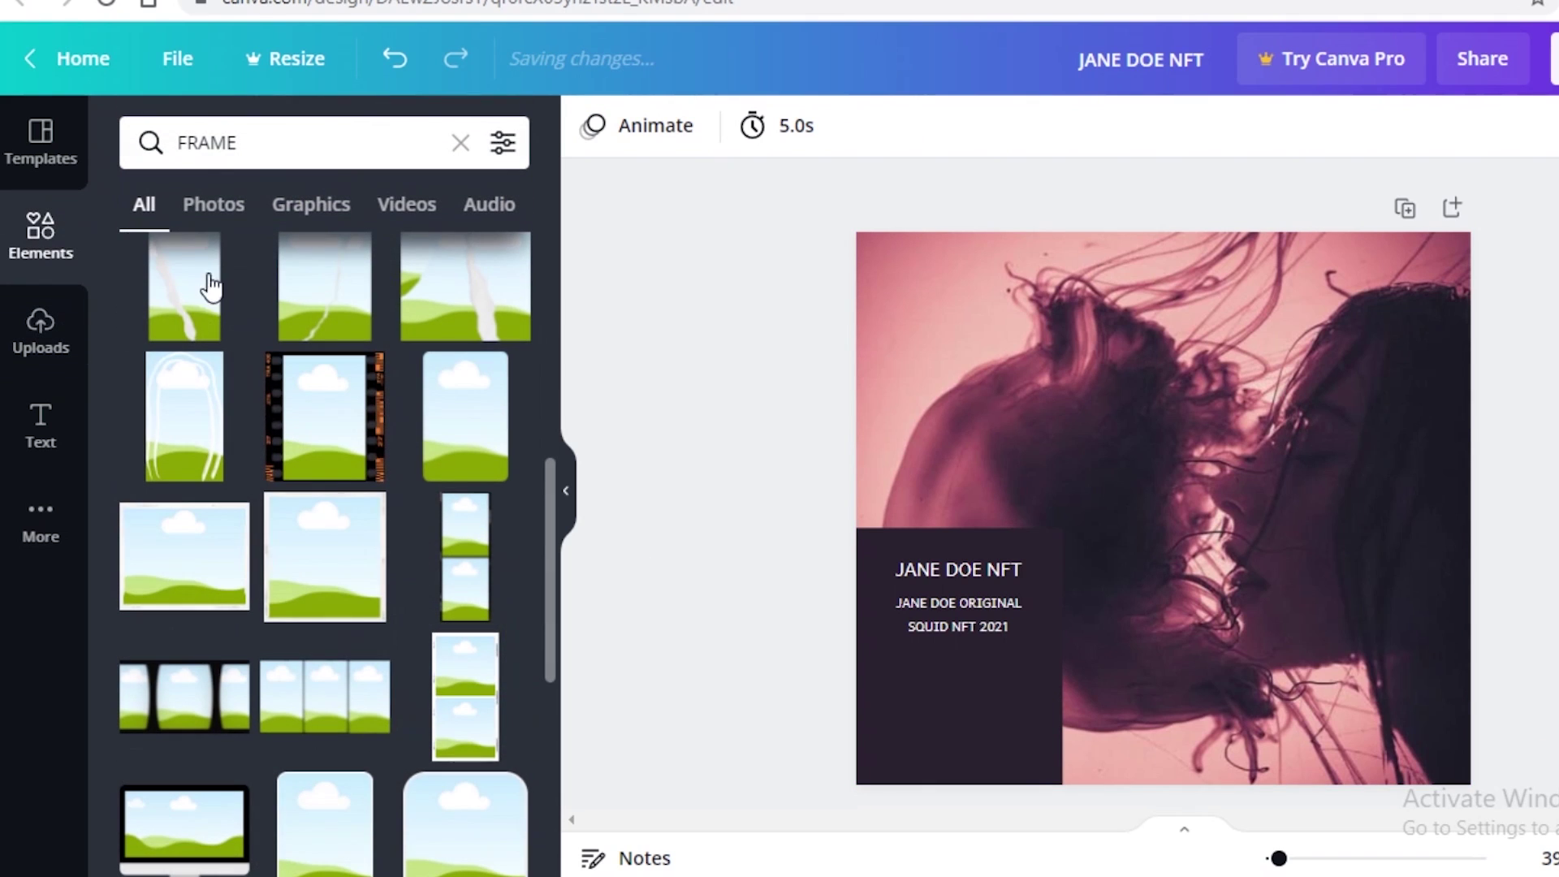
{"action": "scroll", "coordinate": [236, 650], "scroll_direction": "down", "scroll_amount": 5}
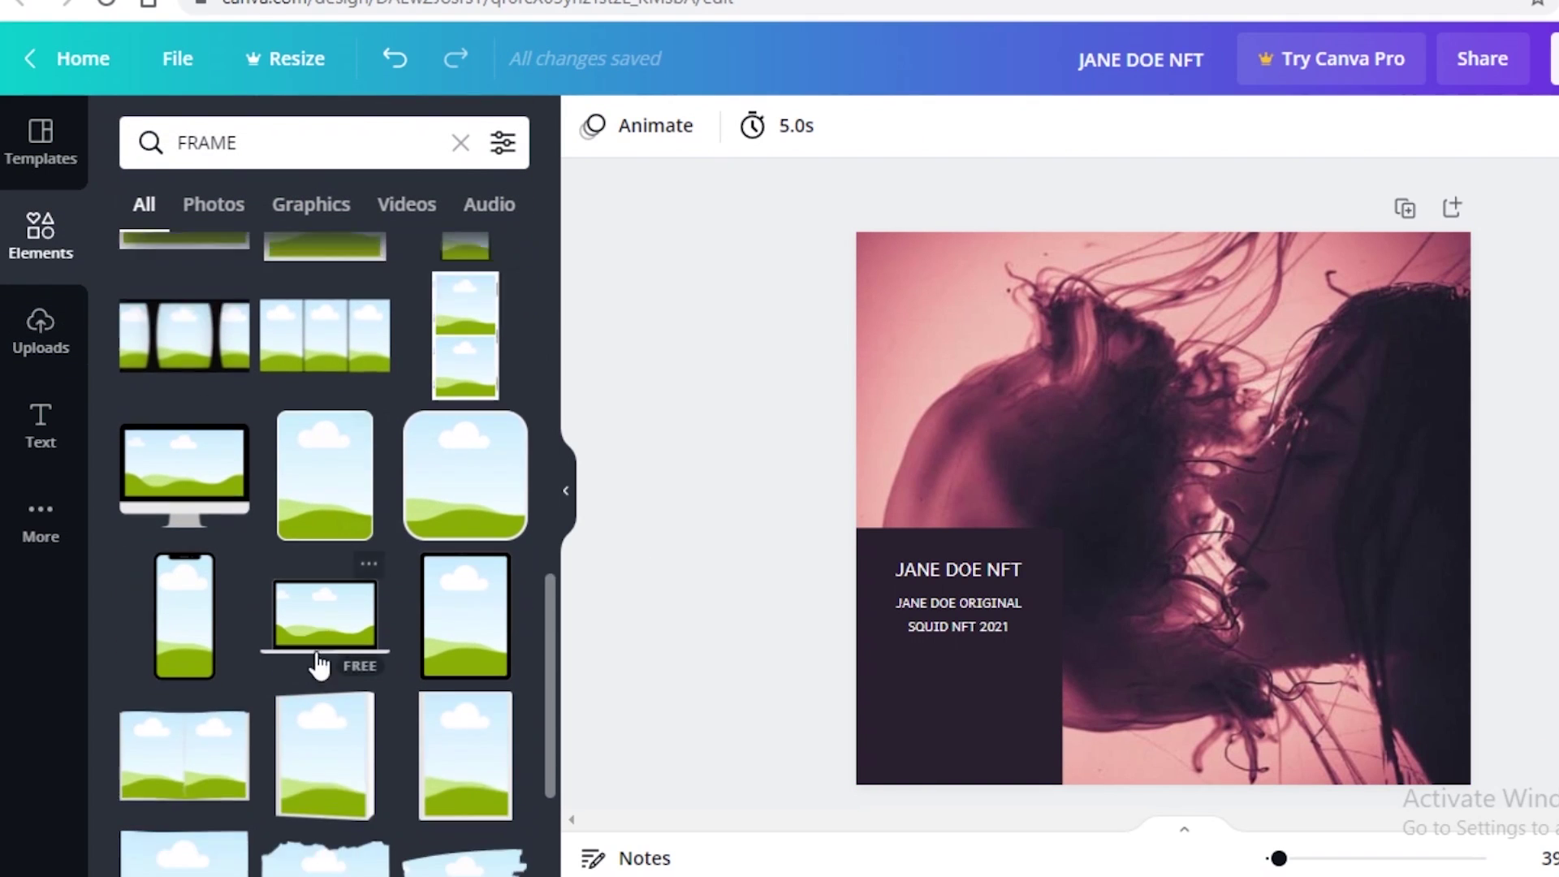
{"action": "scroll", "coordinate": [319, 664], "scroll_direction": "down", "scroll_amount": 2}
{"action": "scroll", "coordinate": [202, 645], "scroll_direction": "down", "scroll_amount": 2}
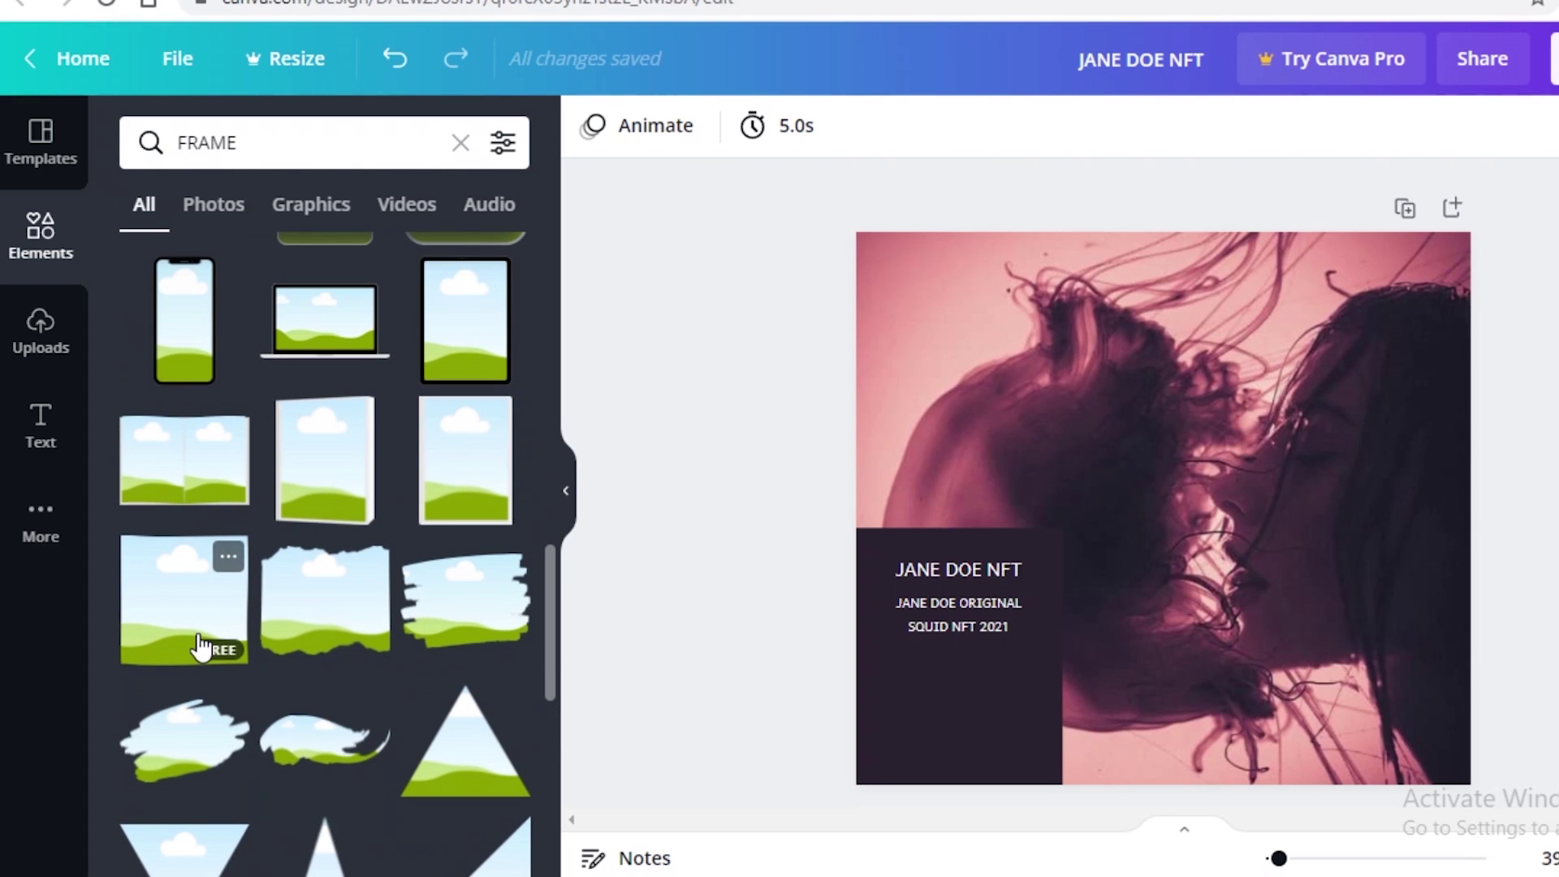
{"action": "scroll", "coordinate": [208, 674], "scroll_direction": "down", "scroll_amount": 3}
{"action": "scroll", "coordinate": [173, 445], "scroll_direction": "up", "scroll_amount": 10}
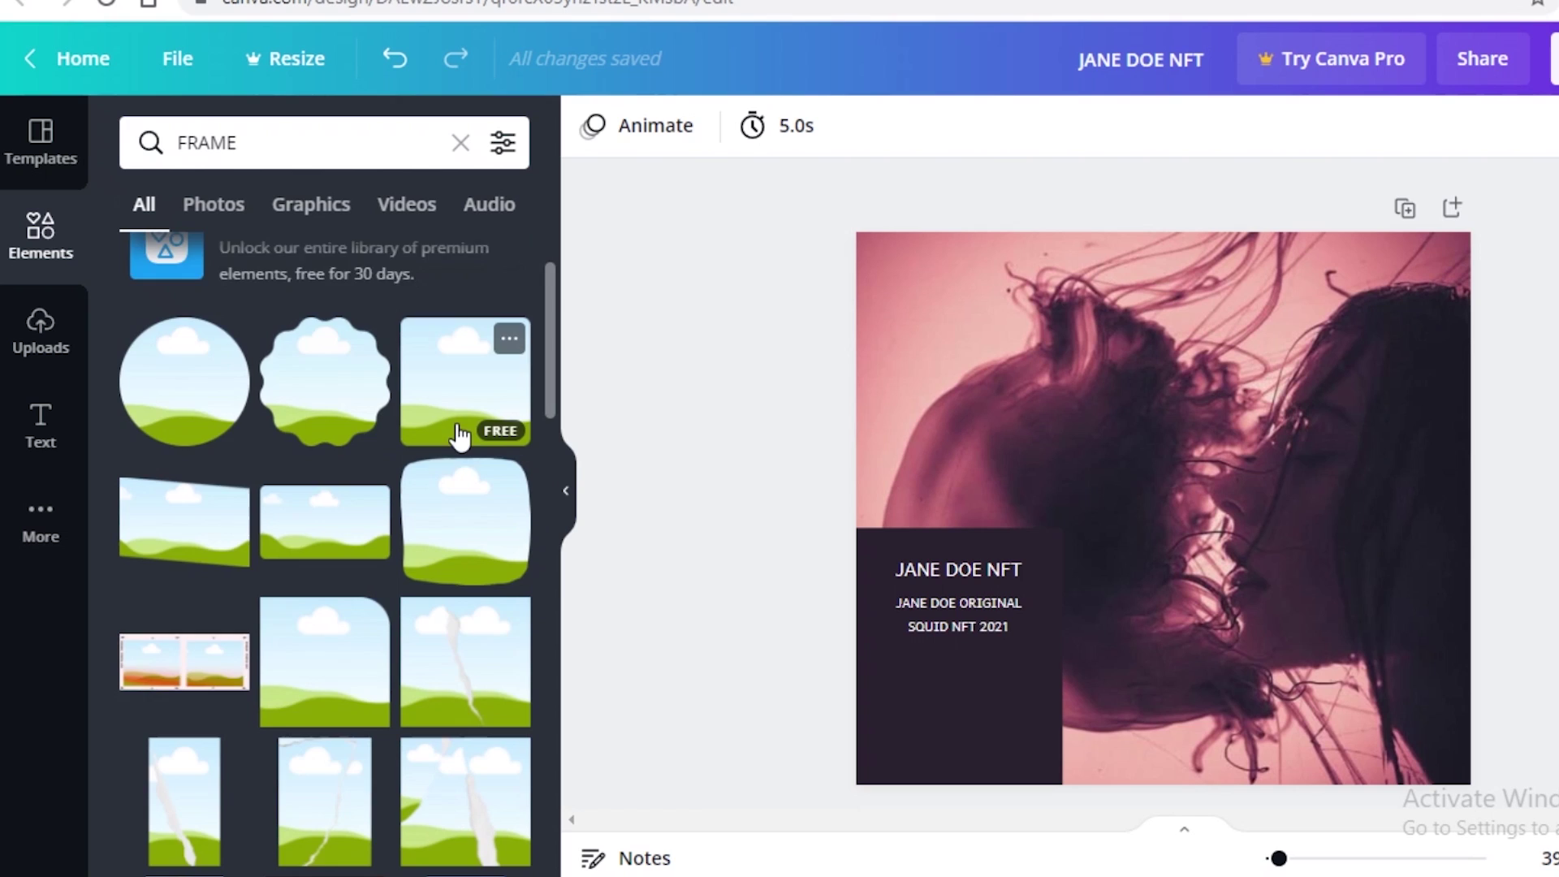
{"action": "scroll", "coordinate": [459, 436], "scroll_direction": "down", "scroll_amount": 3}
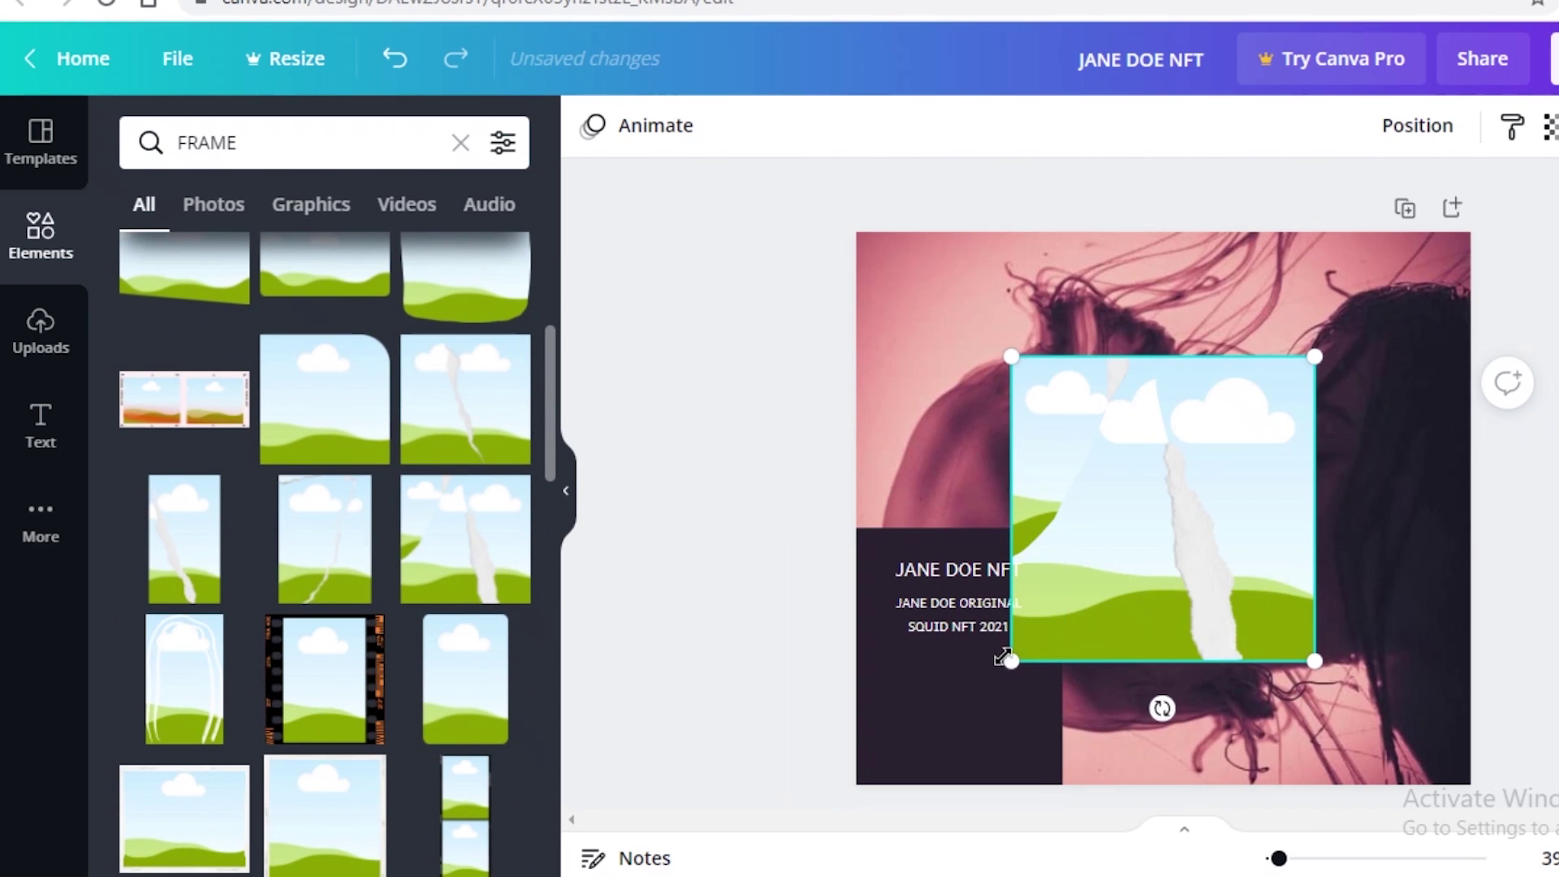
{"action": "left_click_drag", "start_coordinate": [1003, 656], "coordinate": [900, 804]}
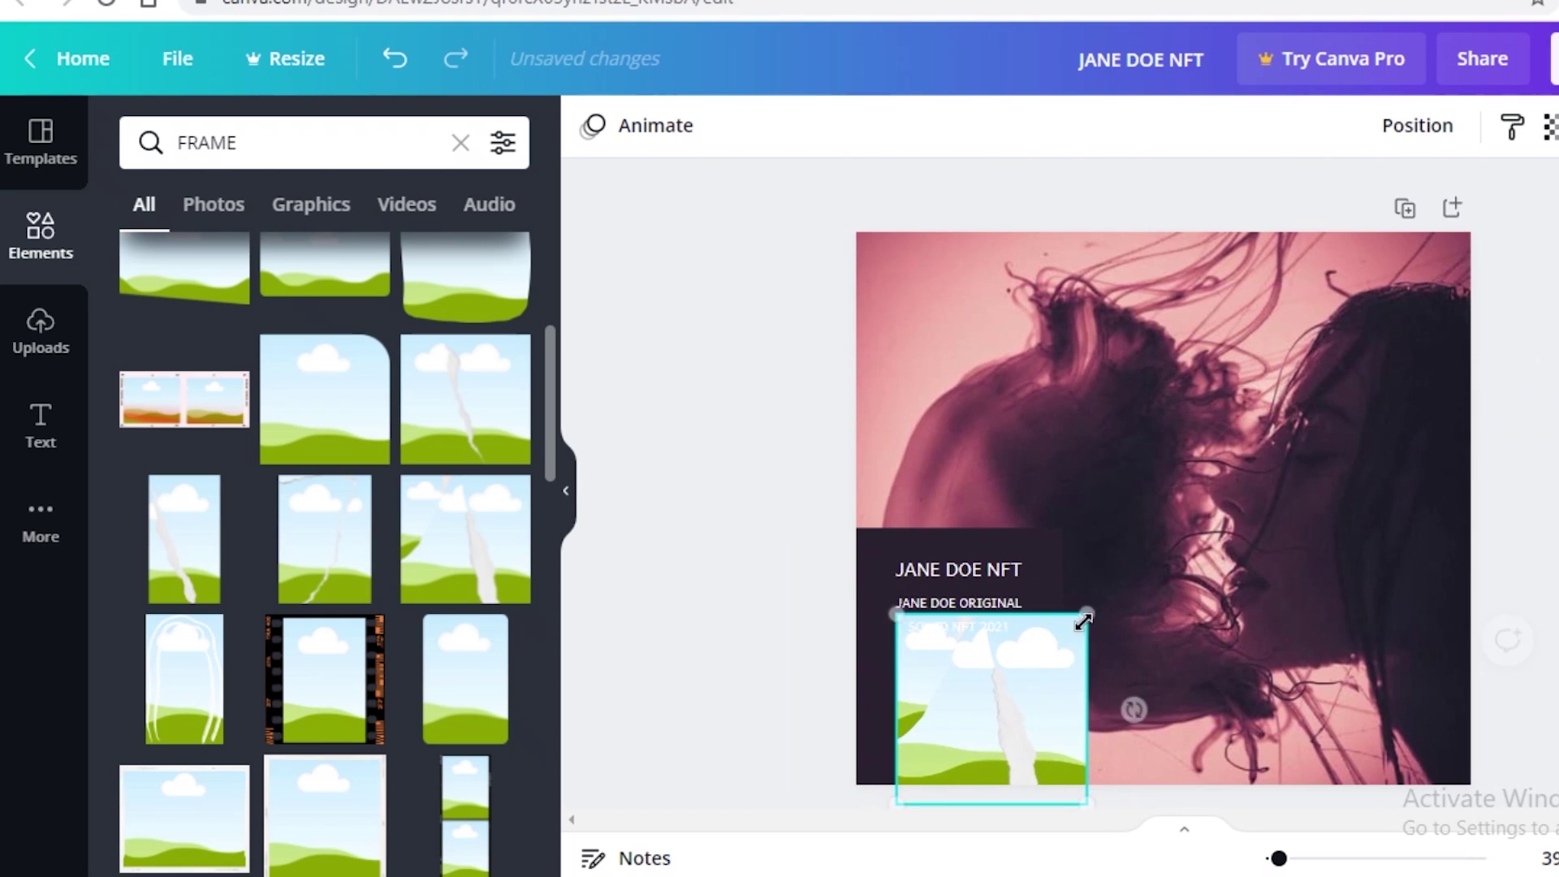
{"action": "left_click_drag", "start_coordinate": [1083, 622], "coordinate": [1034, 665]}
{"action": "left_click_drag", "start_coordinate": [974, 699], "coordinate": [966, 672]}
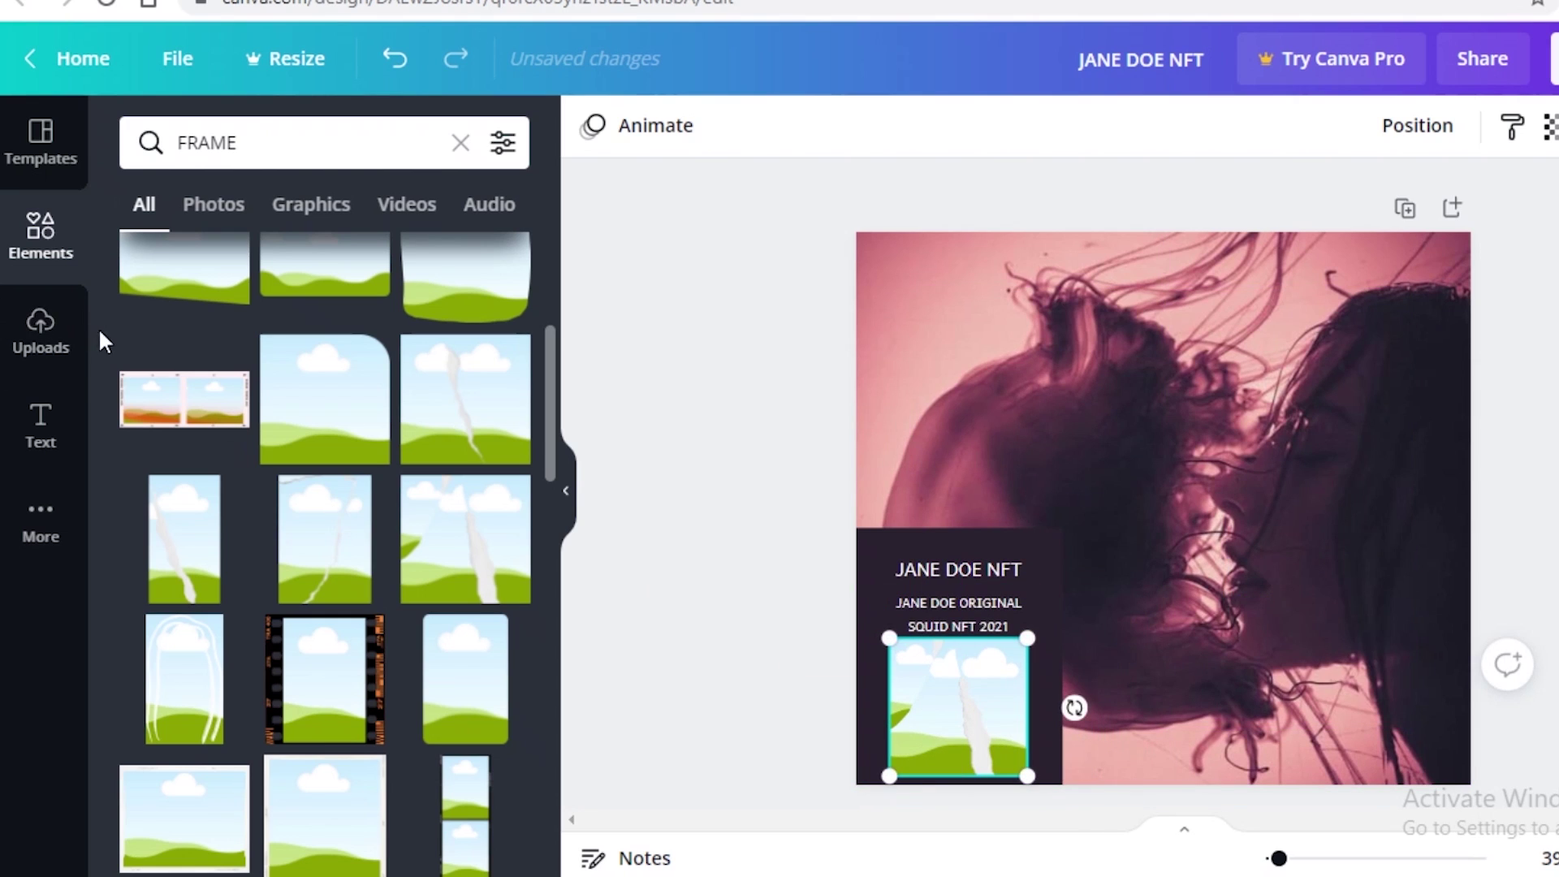
{"action": "left_click", "coordinate": [58, 345]}
{"action": "left_click", "coordinate": [188, 418]}
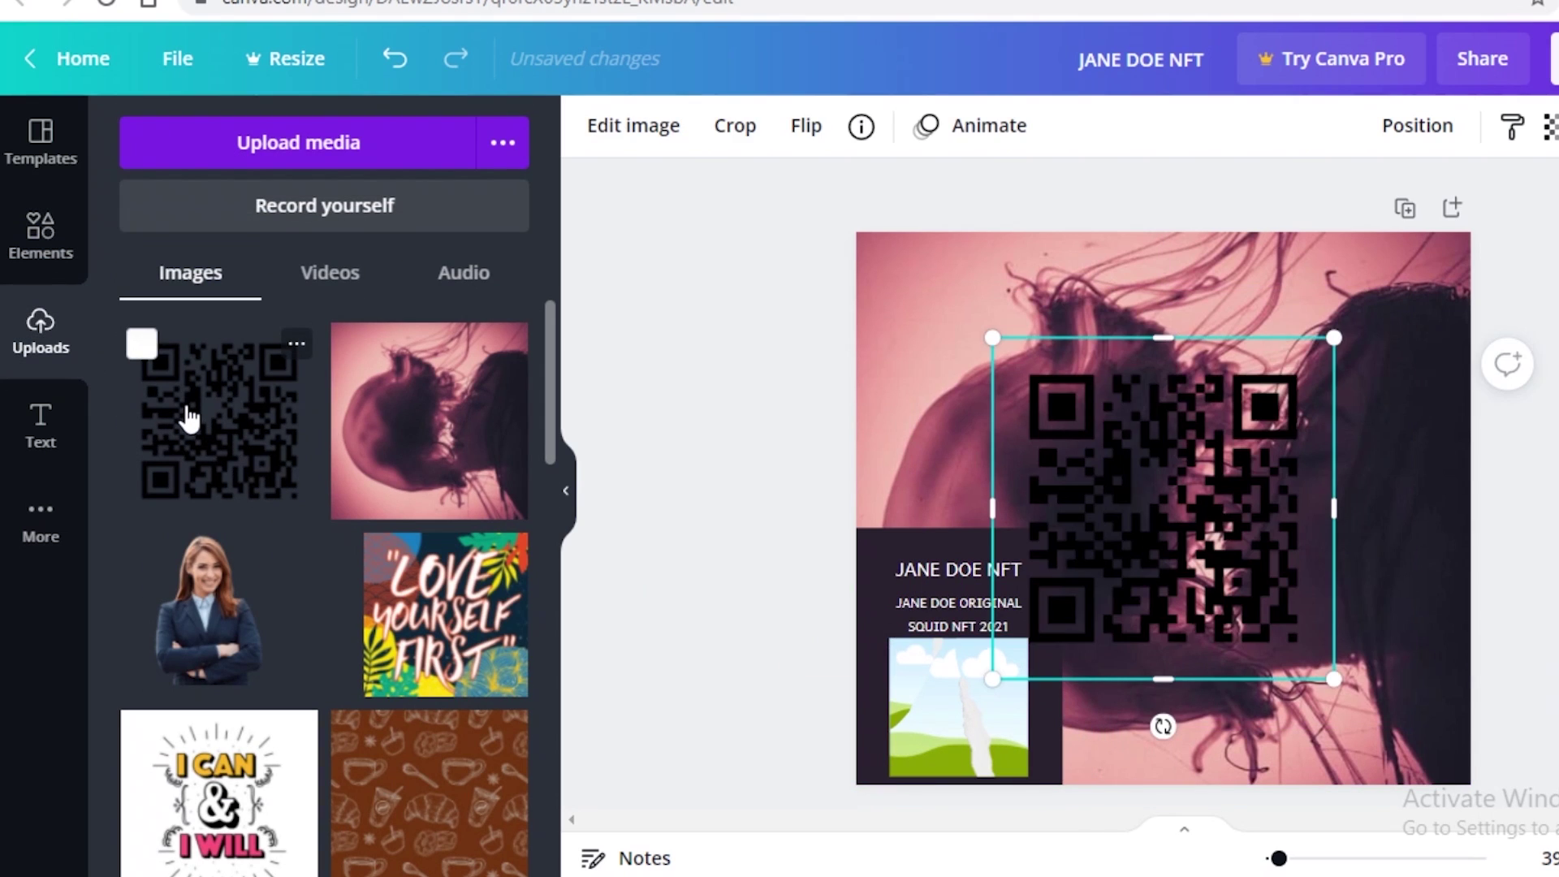
{"action": "left_click_drag", "start_coordinate": [1119, 459], "coordinate": [1176, 537]}
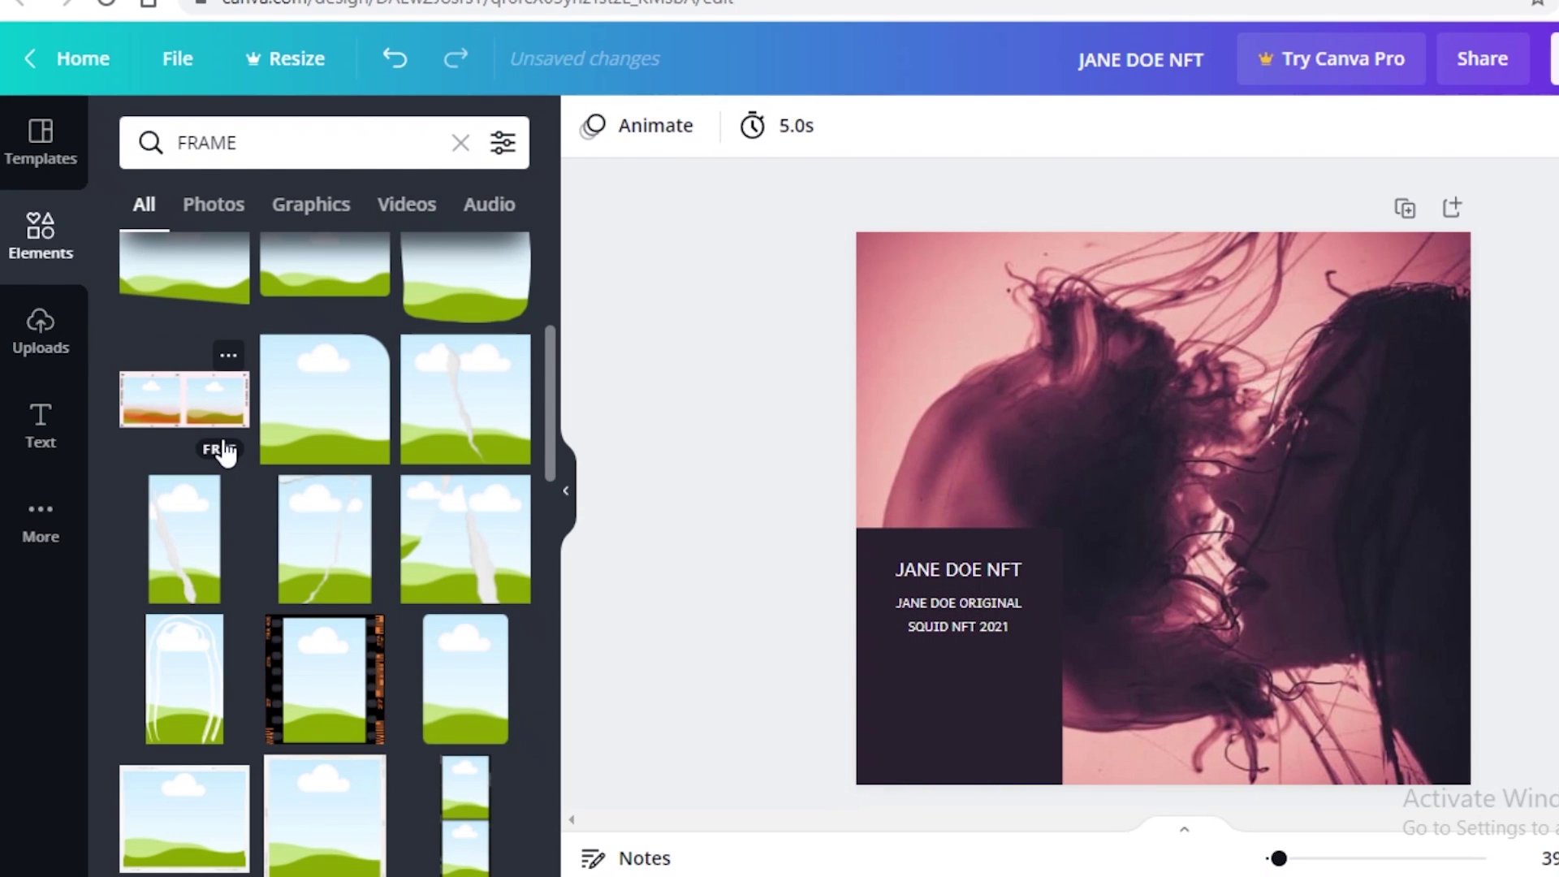
- Add a landscape frame and fit it directly under the text block
{"action": "scroll", "coordinate": [229, 451], "scroll_direction": "up", "scroll_amount": 5}
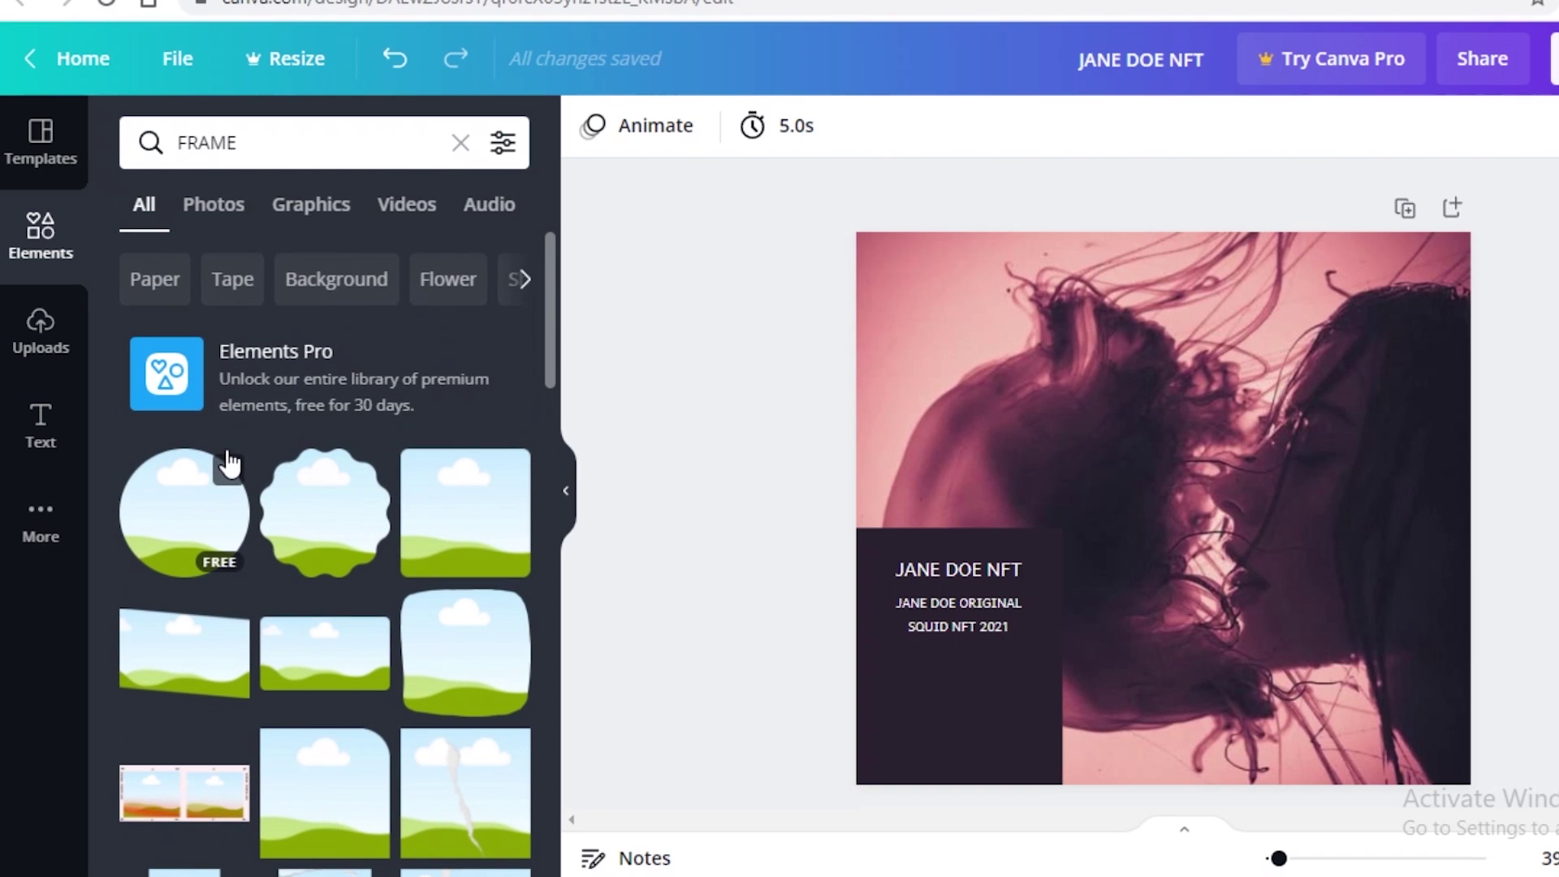
{"action": "scroll", "coordinate": [308, 540], "scroll_direction": "down", "scroll_amount": 3}
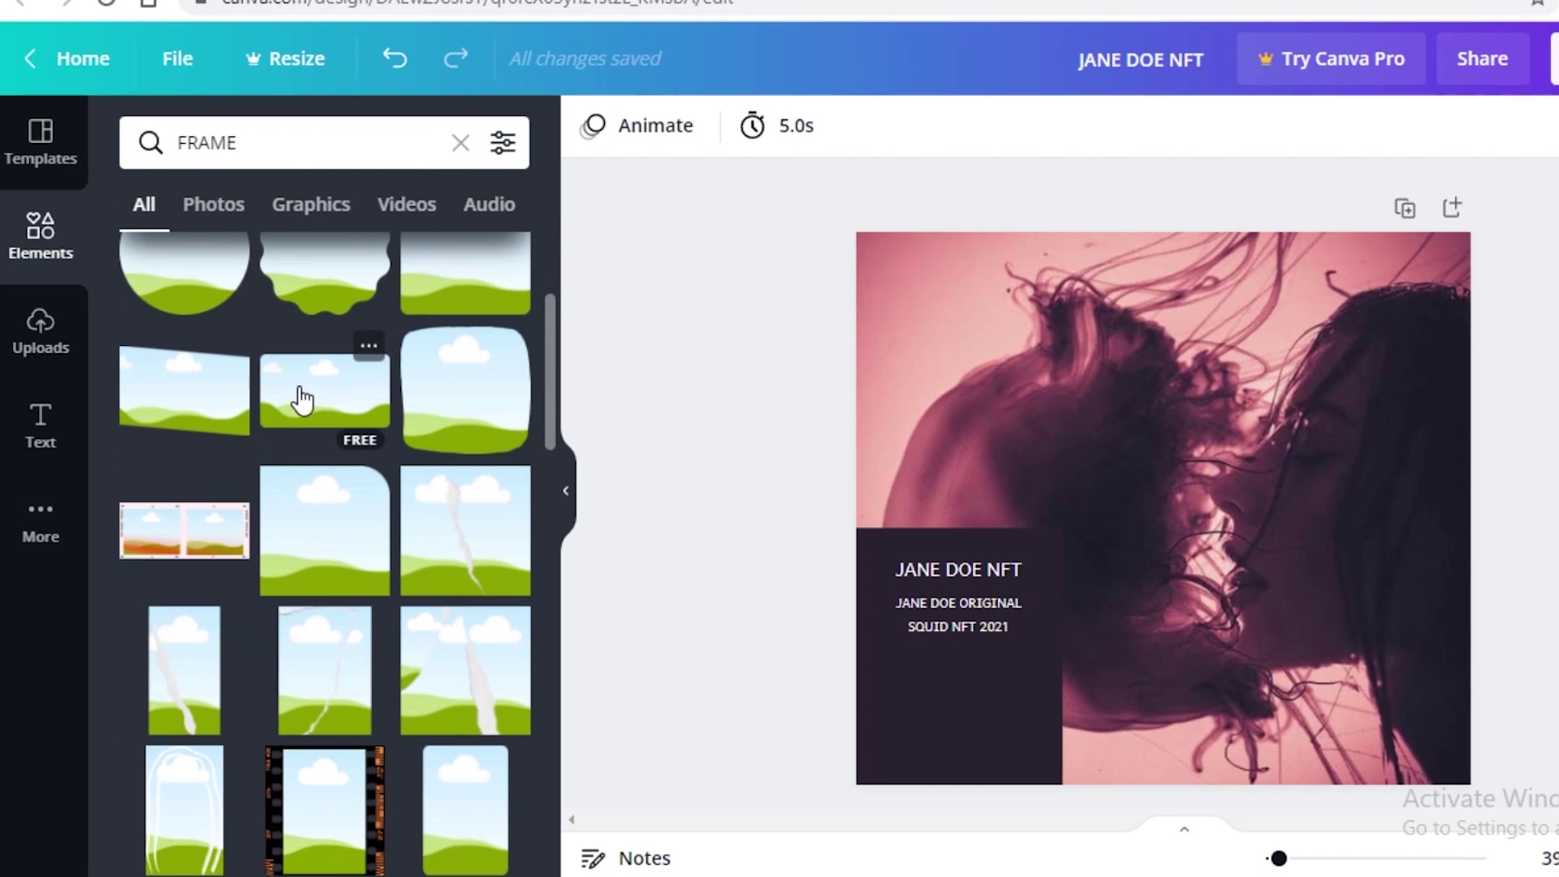
{"action": "left_click_drag", "start_coordinate": [739, 585], "coordinate": [1330, 560]}
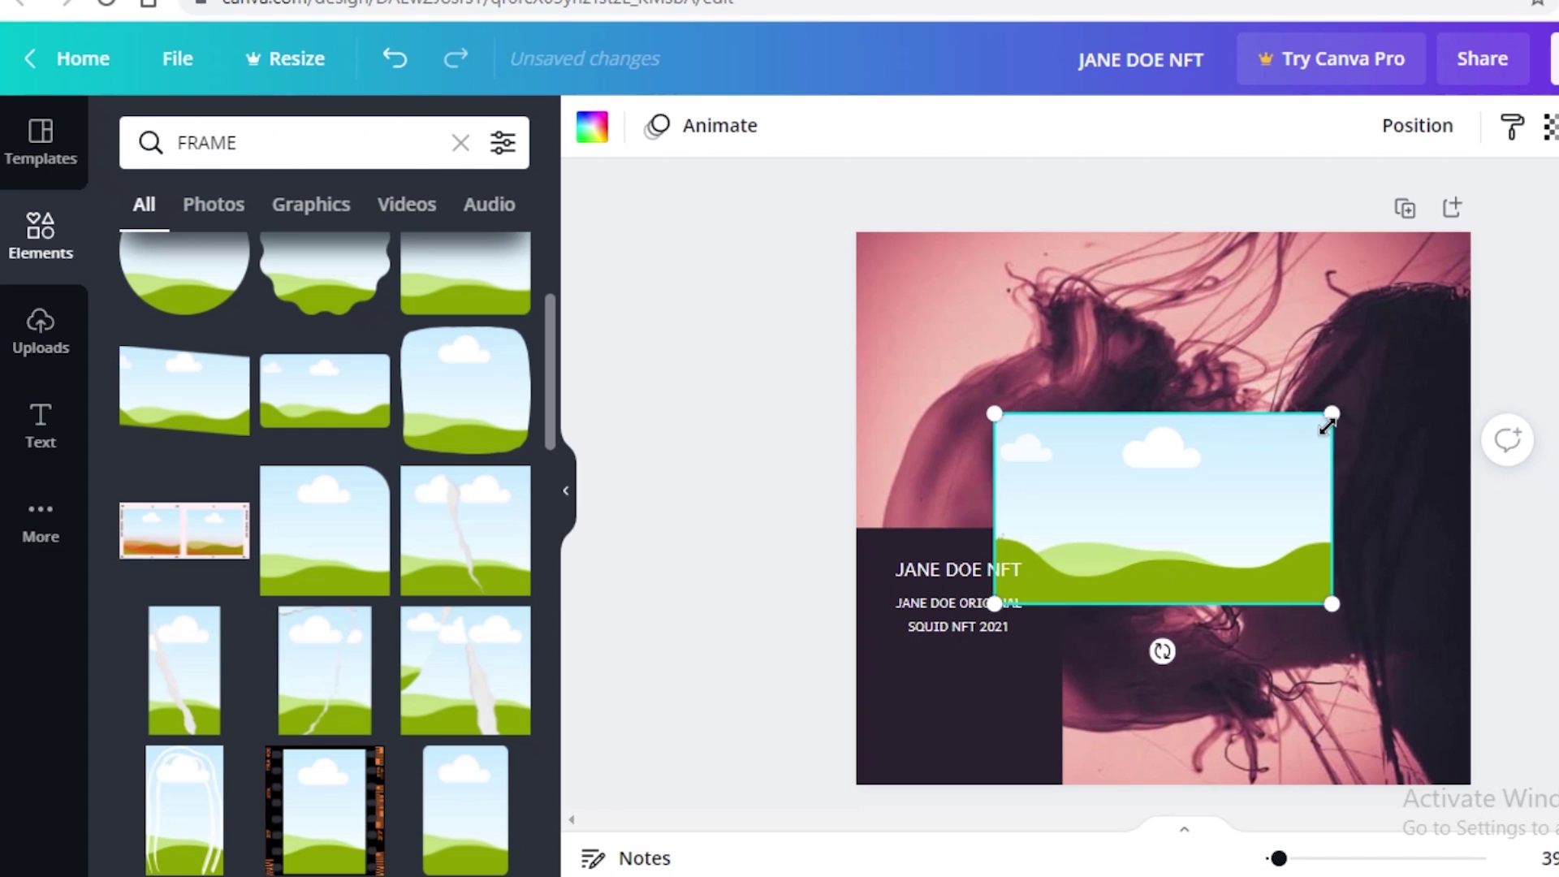
{"action": "left_click_drag", "start_coordinate": [1328, 410], "coordinate": [1242, 463]}
{"action": "left_click_drag", "start_coordinate": [1163, 557], "coordinate": [1024, 701]}
{"action": "left_click_drag", "start_coordinate": [1101, 665], "coordinate": [1007, 684]}
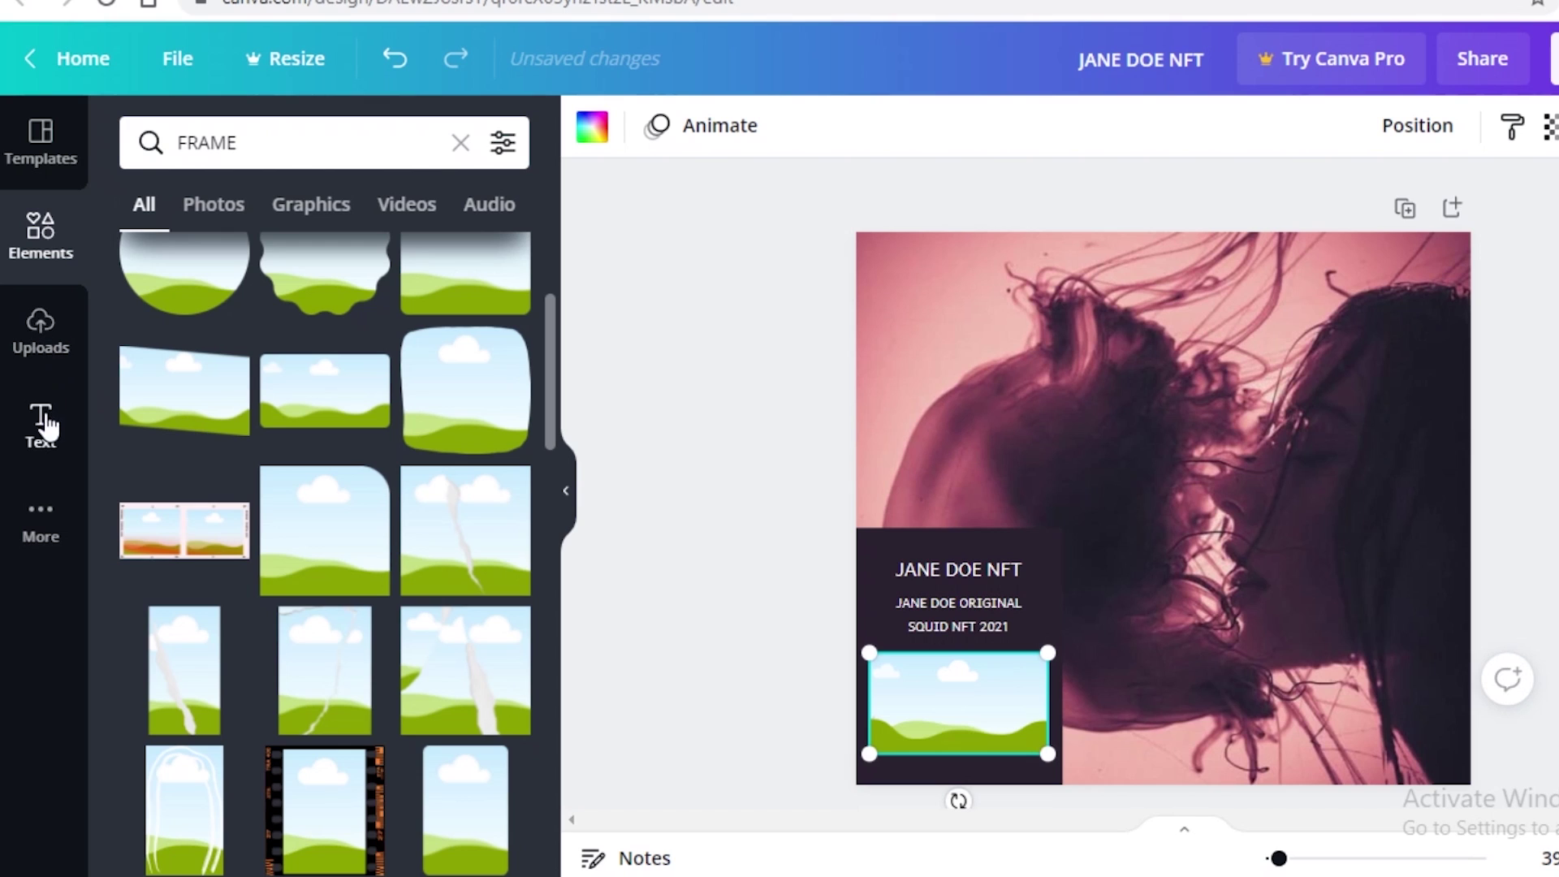
- Place the uploaded QR code on the text block, shrink it, then delete it
{"action": "left_click", "coordinate": [41, 329]}
{"action": "left_click", "coordinate": [218, 421]}
{"action": "left_click_drag", "start_coordinate": [1160, 570], "coordinate": [998, 705]}
{"action": "left_click", "coordinate": [1030, 666]}
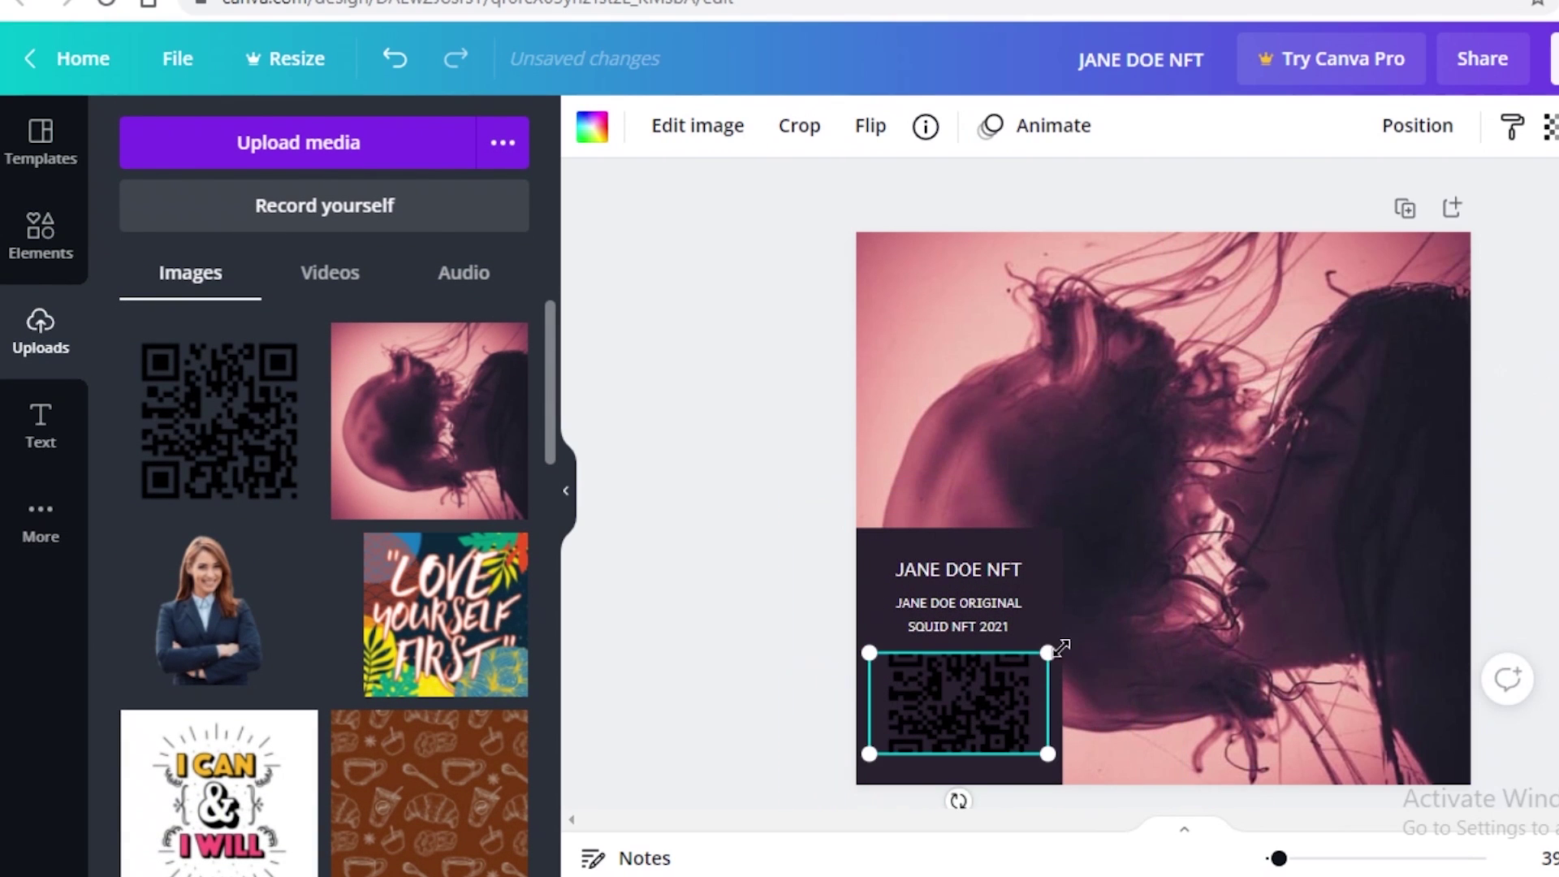
{"action": "left_click_drag", "start_coordinate": [1056, 647], "coordinate": [1035, 661]}
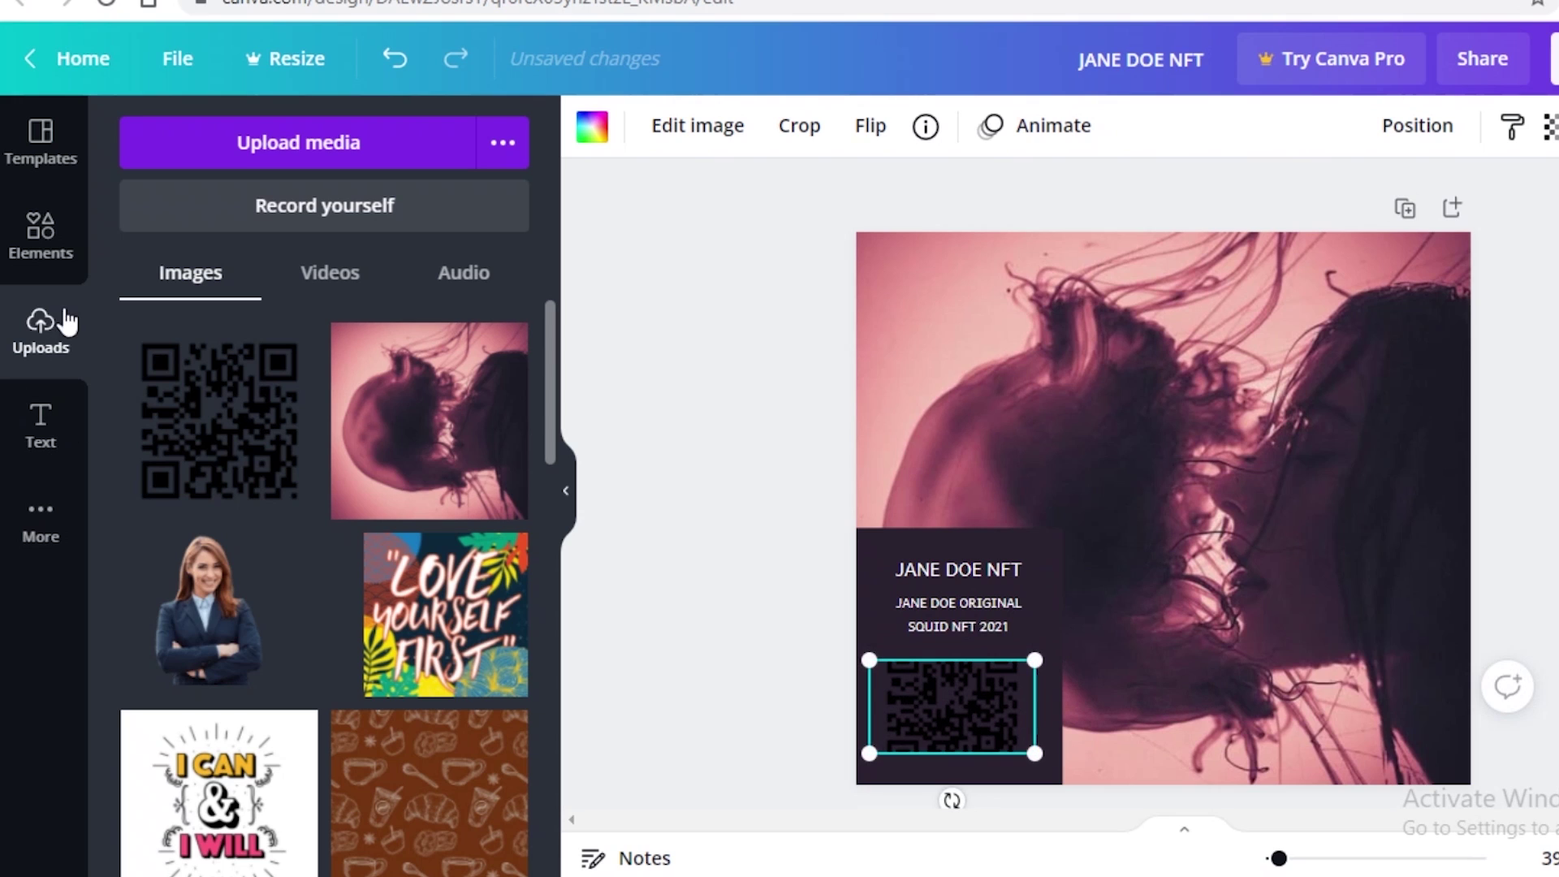
{"action": "key", "text": "Delete"}
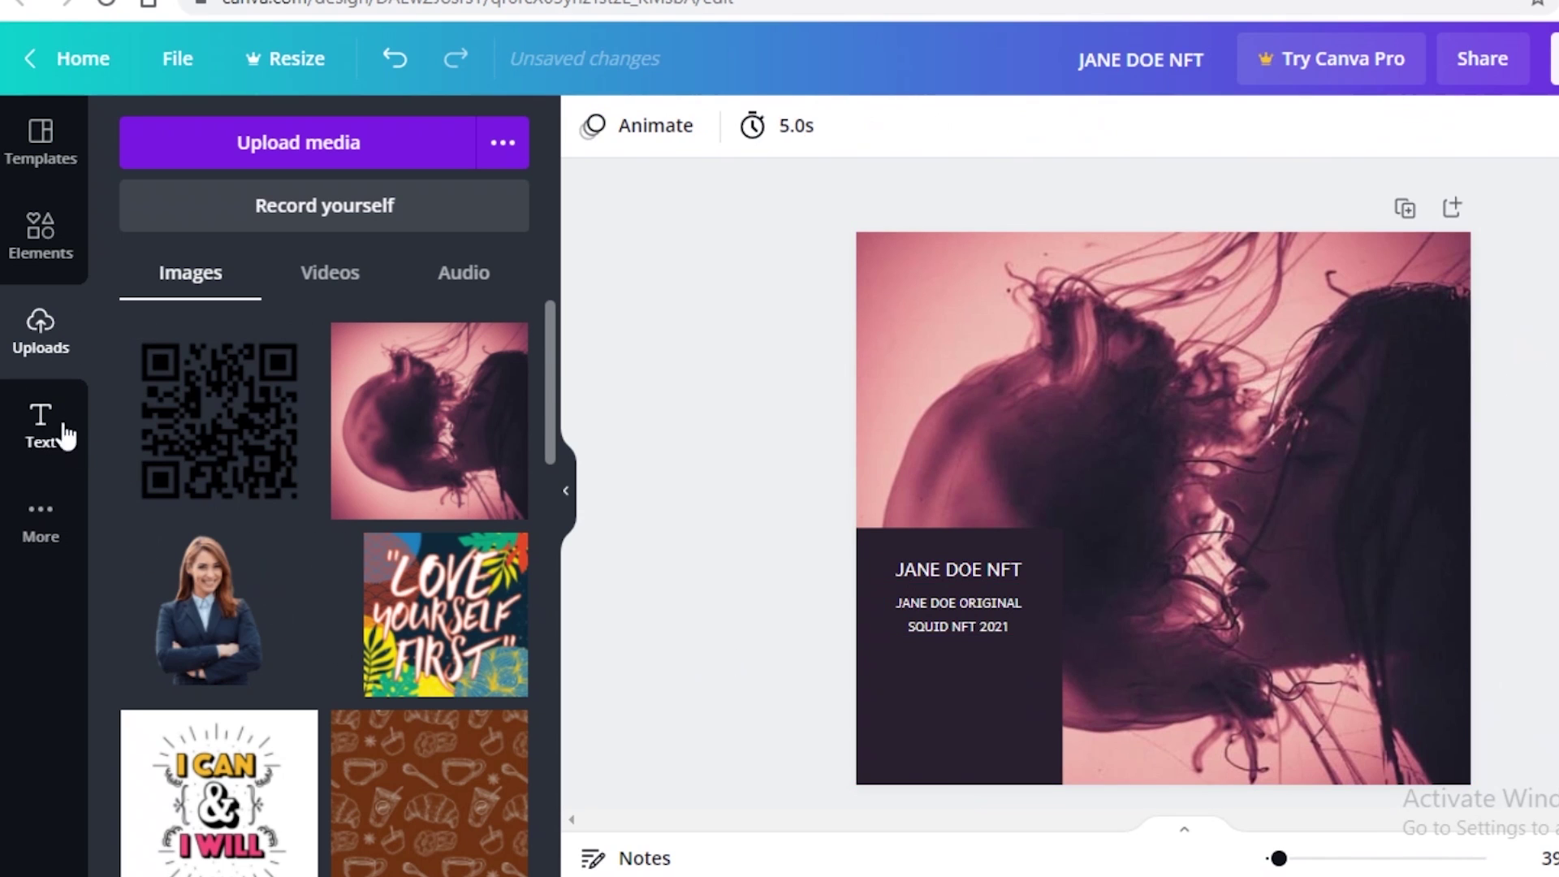
- Add a plain rectangle frame, shrink it and tuck it under the SQUID NFT 2021 line
{"action": "left_click", "coordinate": [17, 259]}
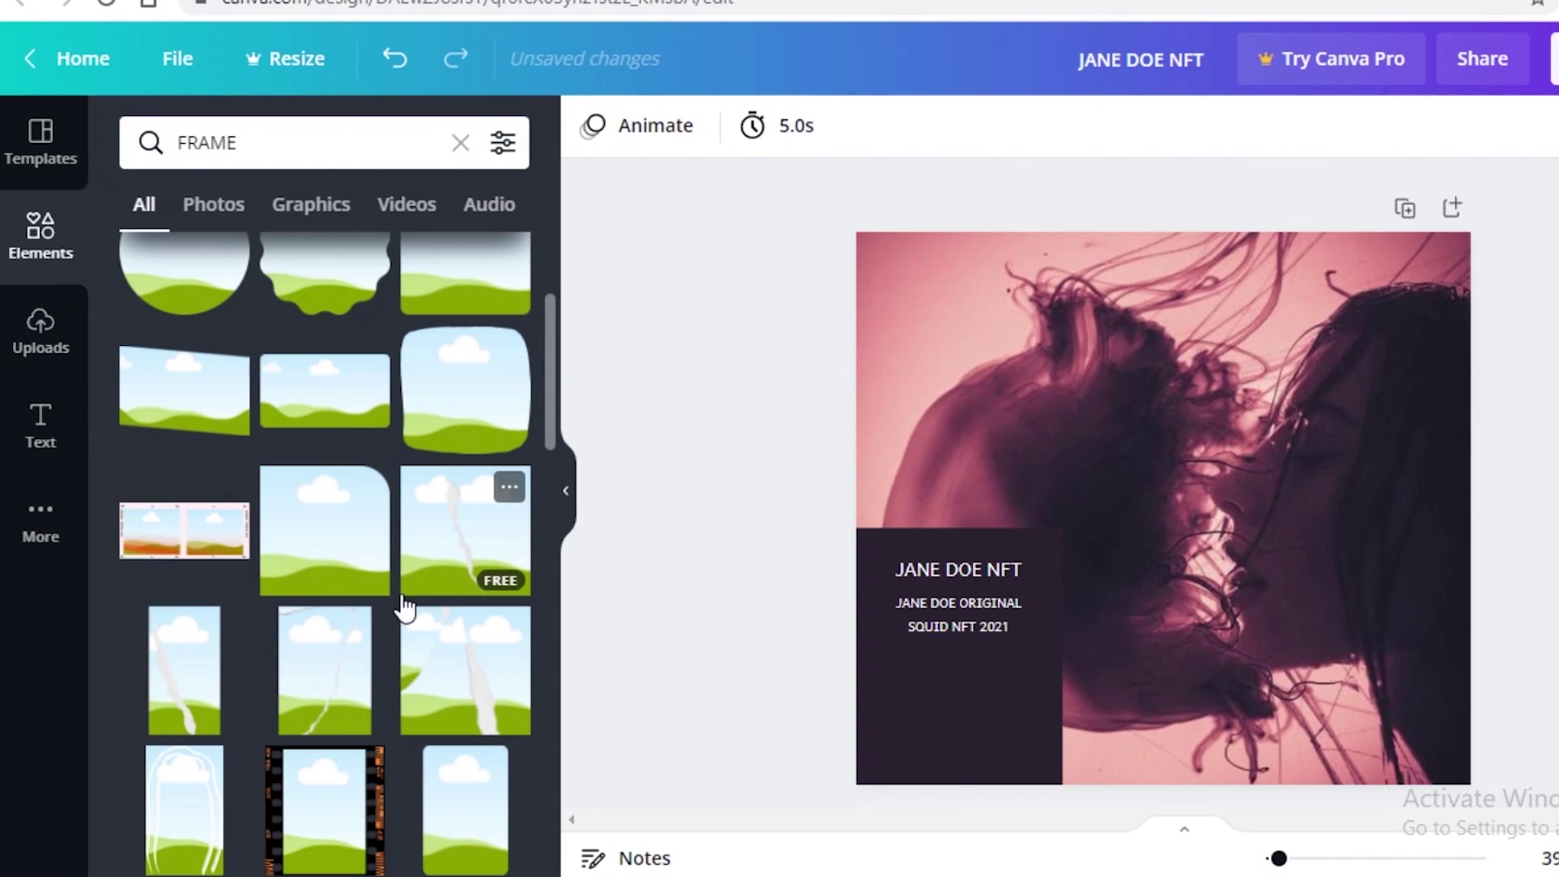
{"action": "scroll", "coordinate": [357, 658], "scroll_direction": "up", "scroll_amount": 2}
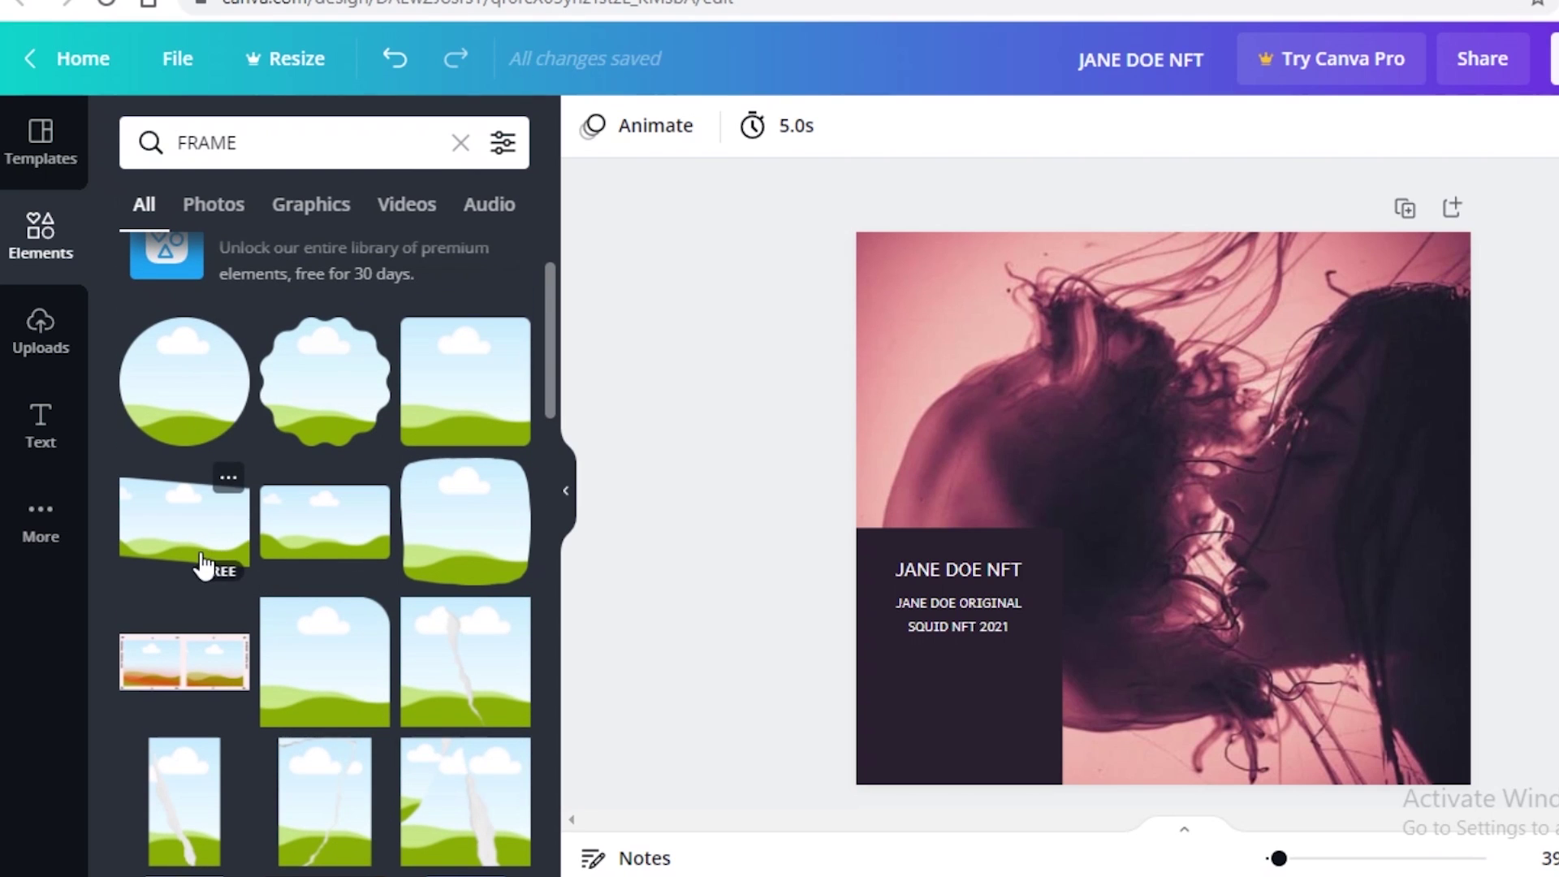
{"action": "left_click", "coordinate": [410, 438]}
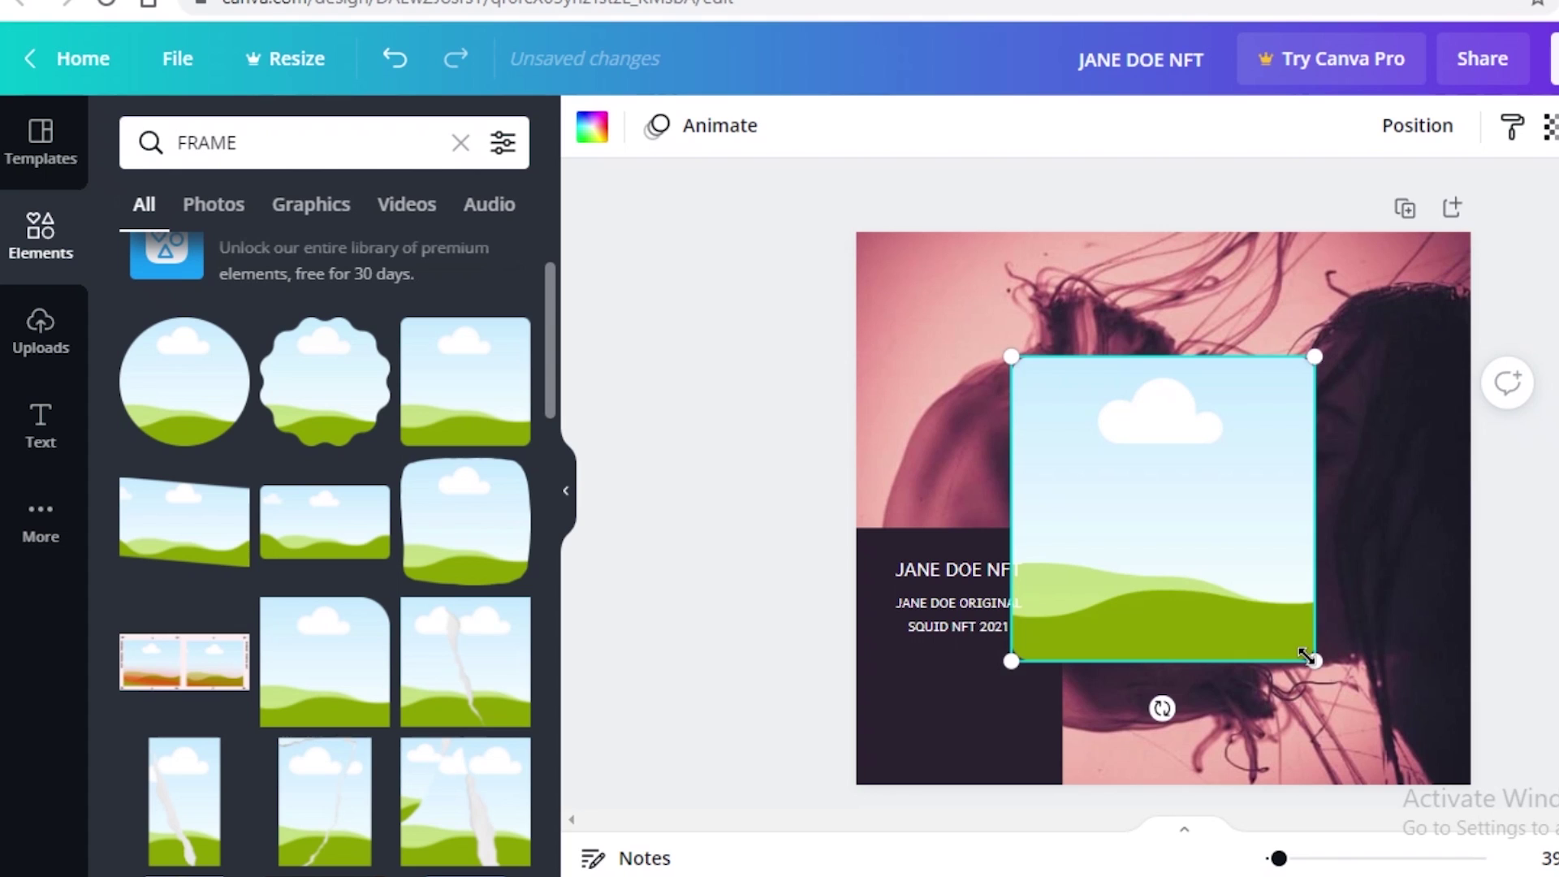
{"action": "left_click_drag", "start_coordinate": [1306, 656], "coordinate": [1240, 588]}
{"action": "left_click_drag", "start_coordinate": [1155, 504], "coordinate": [1007, 715]}
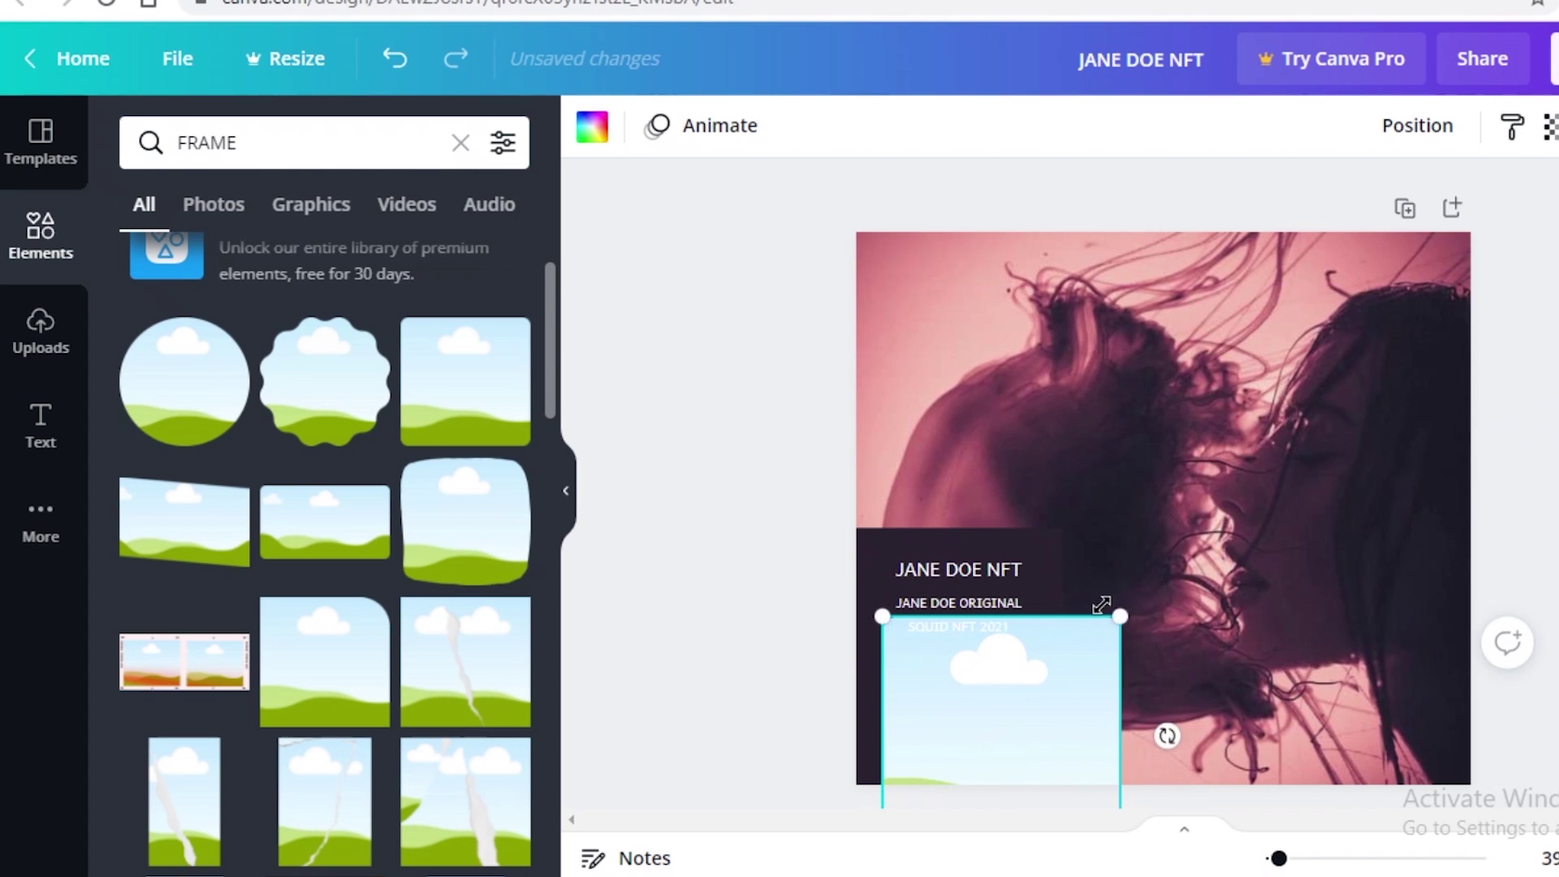
{"action": "left_click_drag", "start_coordinate": [1126, 615], "coordinate": [1057, 682]}
{"action": "left_click_drag", "start_coordinate": [992, 734], "coordinate": [998, 672]}
- Fill the frame with the uploaded QR code, centred beneath the SQUID NFT 2021 line
{"action": "mouse_move", "coordinate": [936, 719]}
{"action": "left_mouse_down"}
{"action": "mouse_move", "coordinate": [957, 717]}
{"action": "mouse_move", "coordinate": [954, 699]}
{"action": "left_mouse_up"}
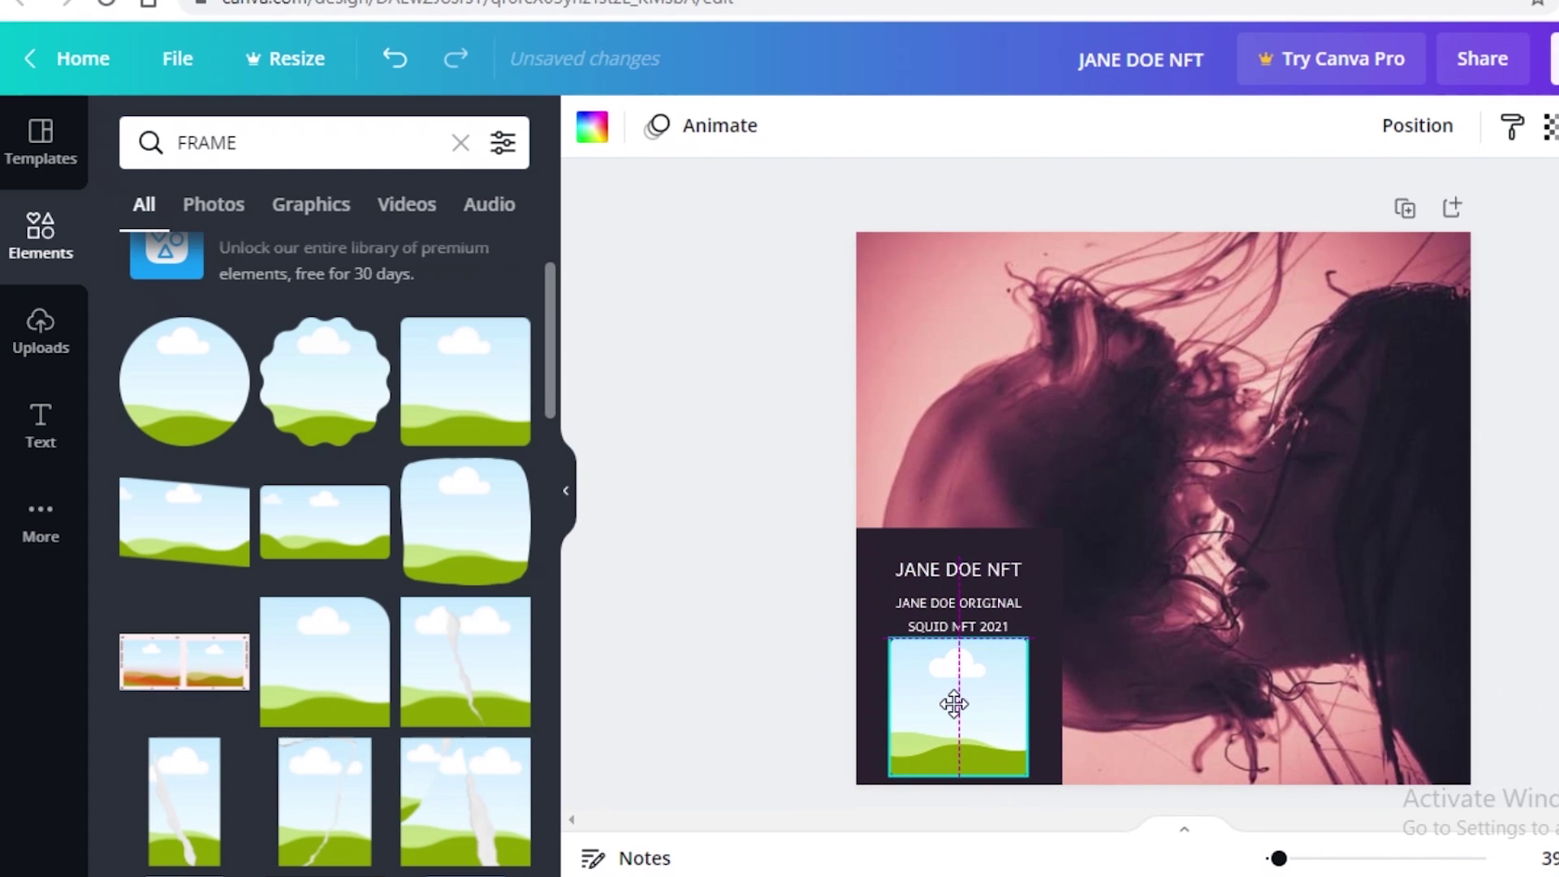
{"action": "left_click", "coordinate": [56, 443]}
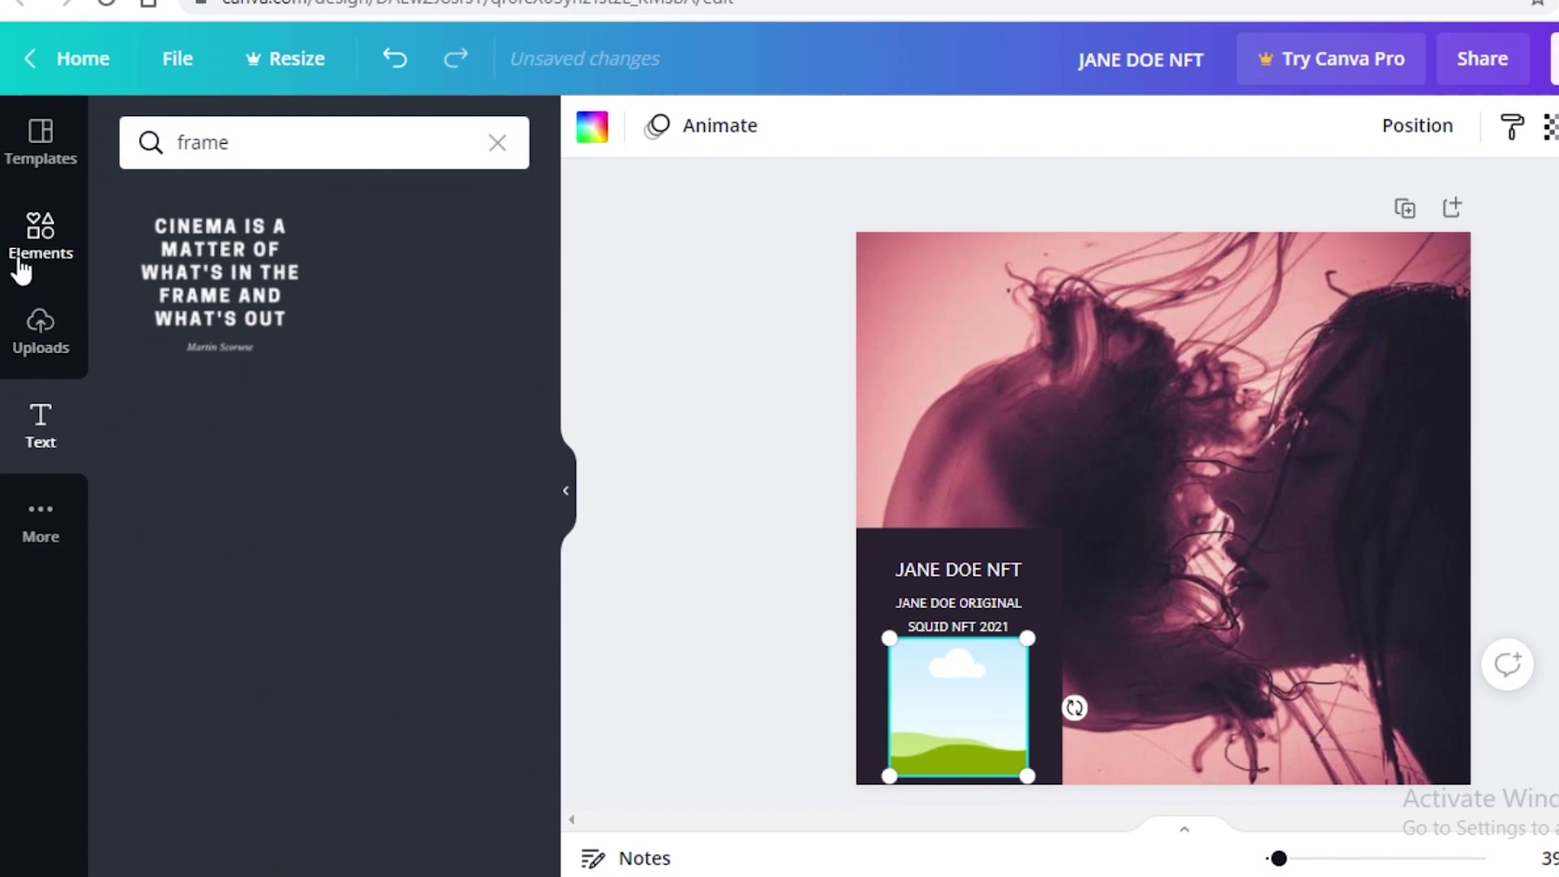
{"action": "left_click", "coordinate": [39, 333]}
{"action": "left_click_drag", "start_coordinate": [142, 410], "coordinate": [928, 676]}
{"action": "key", "text": "Escape"}
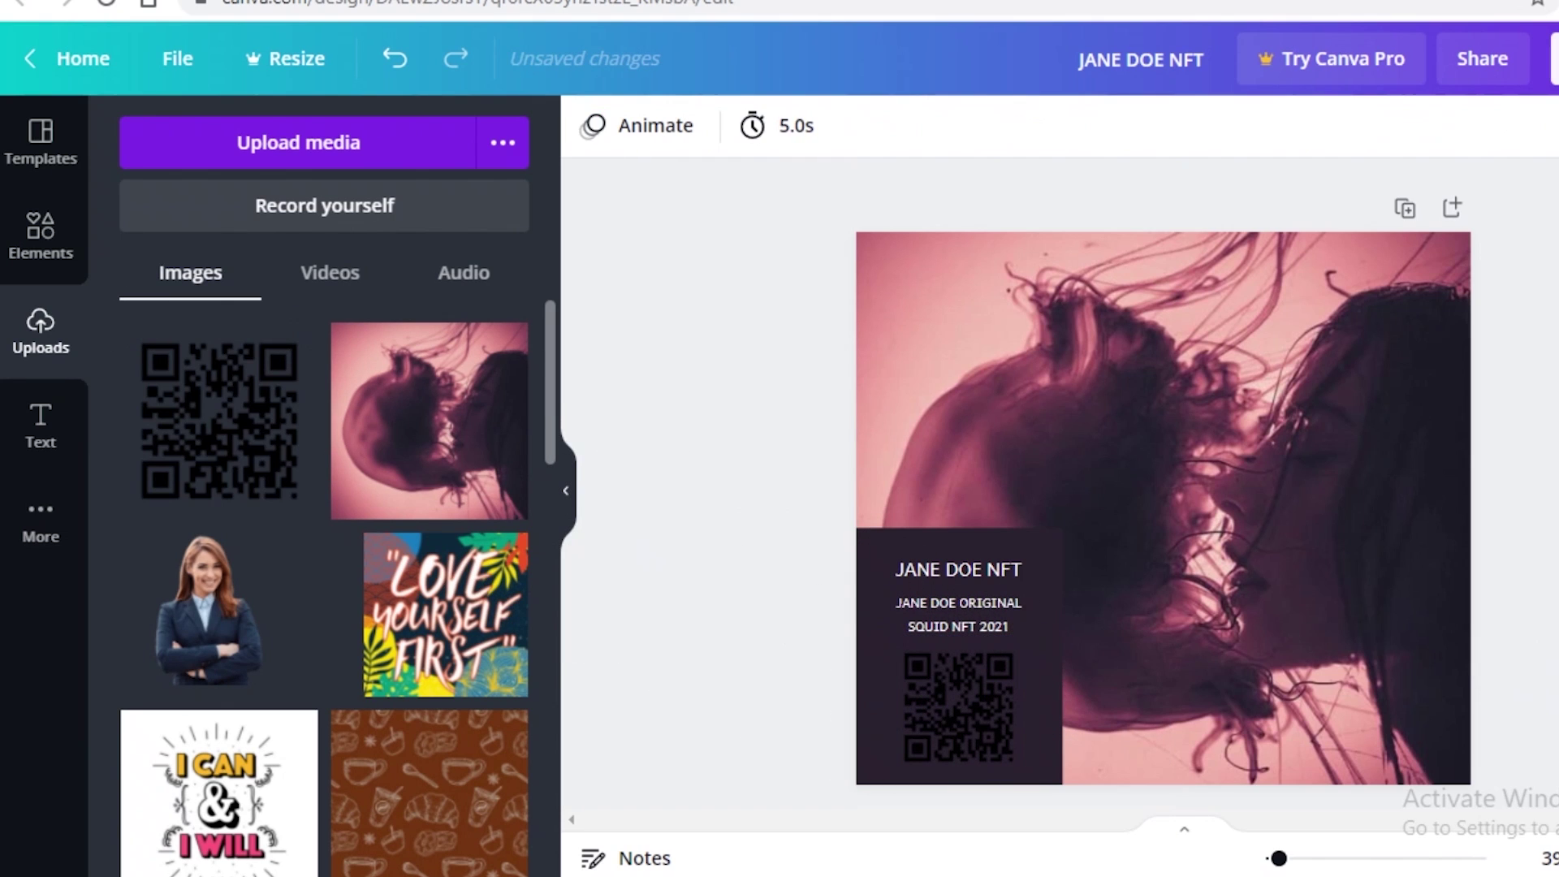
{"action": "left_click", "coordinate": [999, 686]}
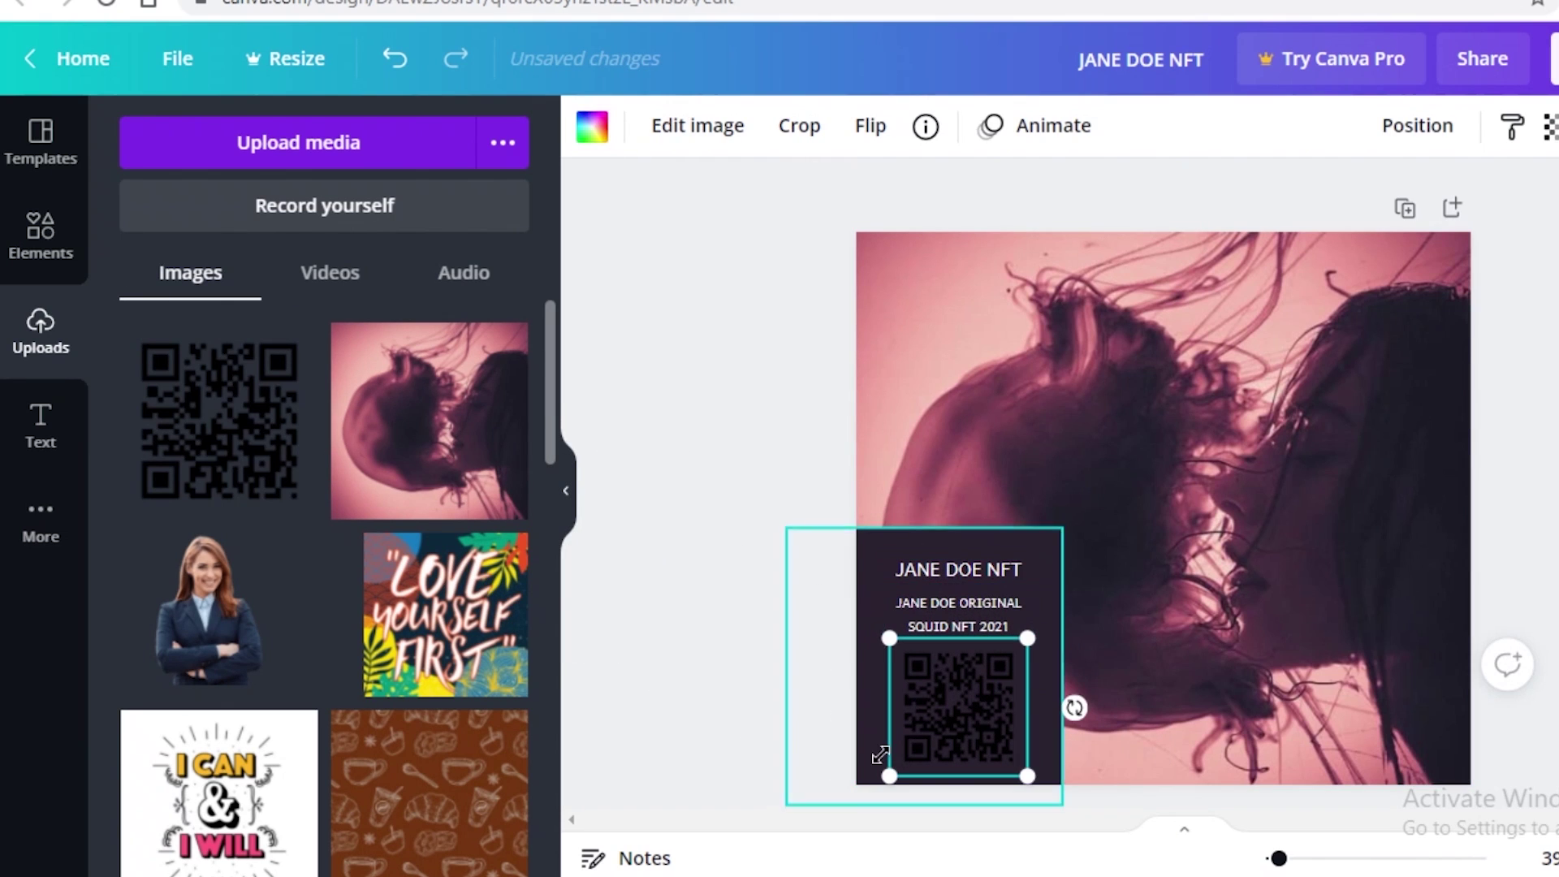
{"action": "left_click", "coordinate": [796, 693]}
{"action": "left_click_drag", "start_coordinate": [988, 689], "coordinate": [1000, 692]}
{"action": "key", "text": "Escape"}
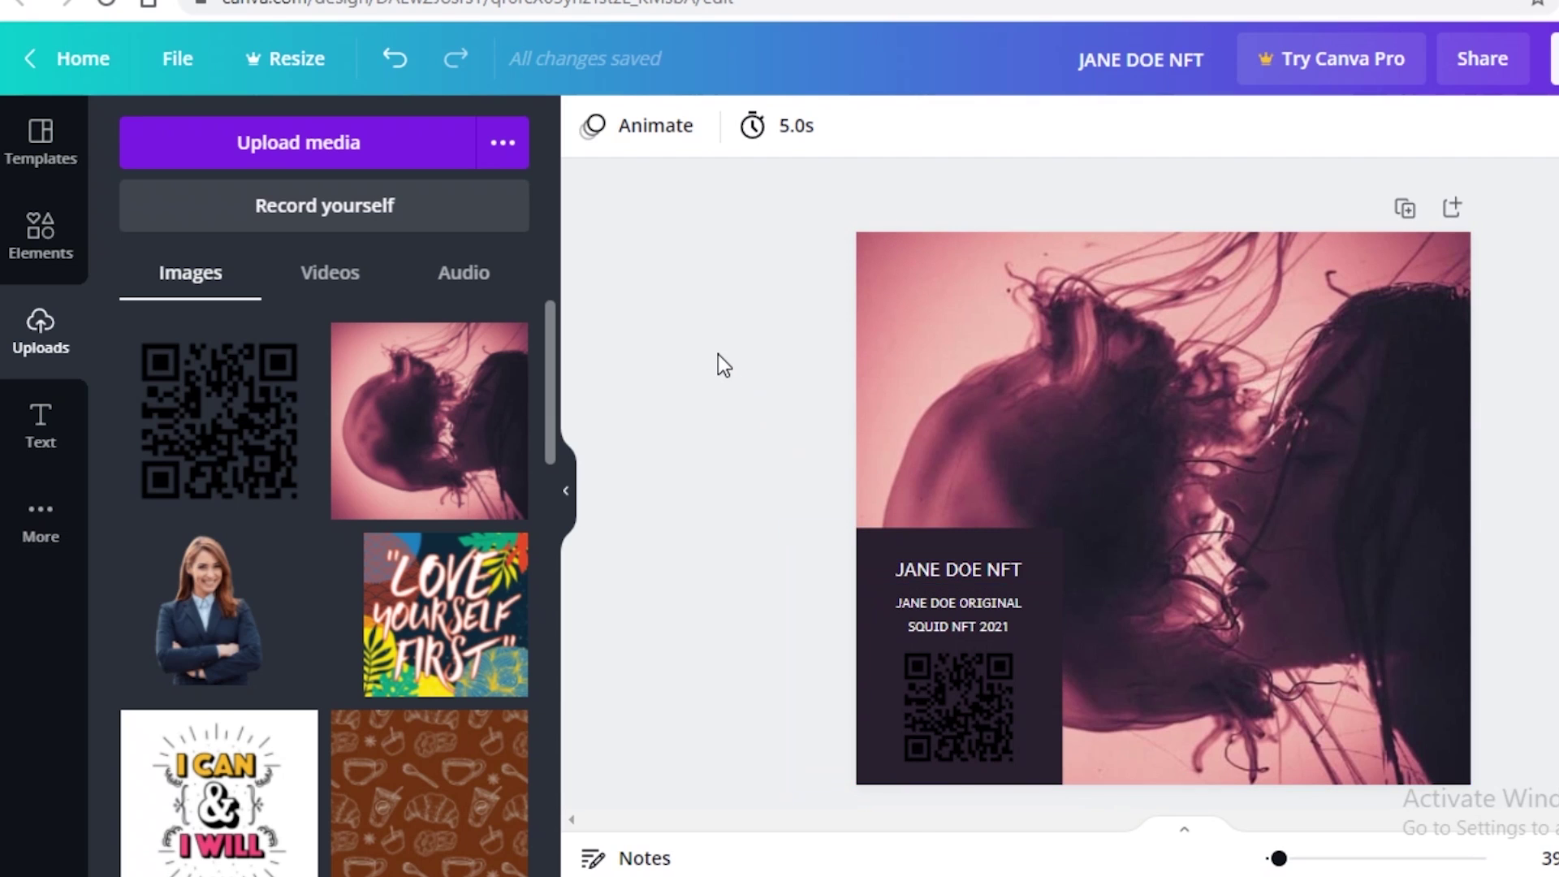
{"action": "scroll", "coordinate": [1501, 458], "scroll_direction": "down", "scroll_amount": 2}
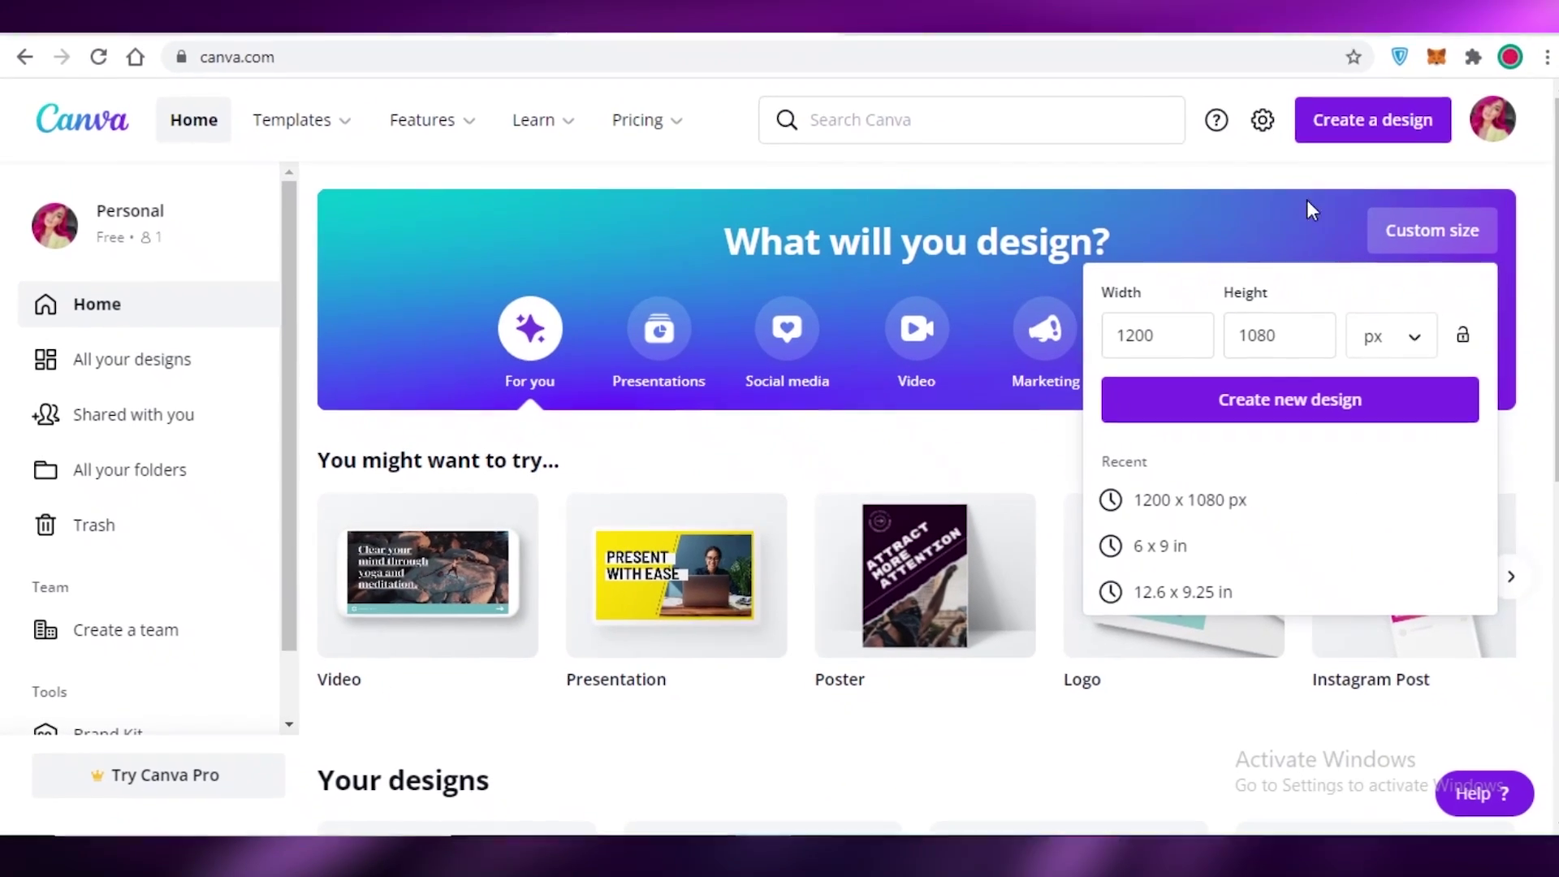
- Create a new custom-size design at 1200 × 1080 px
{"action": "key", "text": "Escape"}
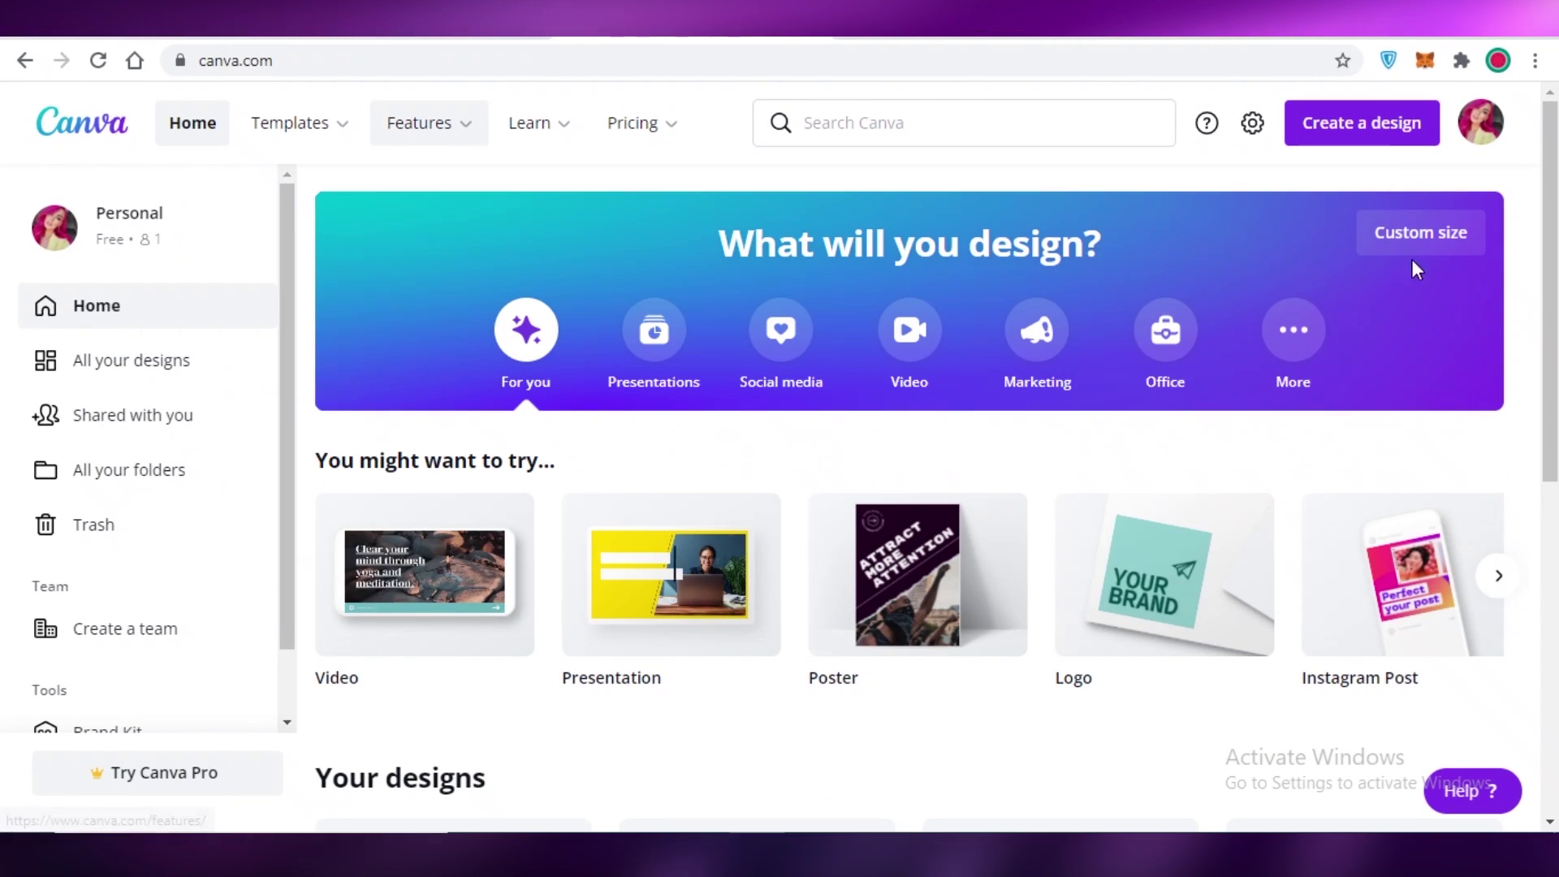
{"action": "left_click", "coordinate": [1421, 234]}
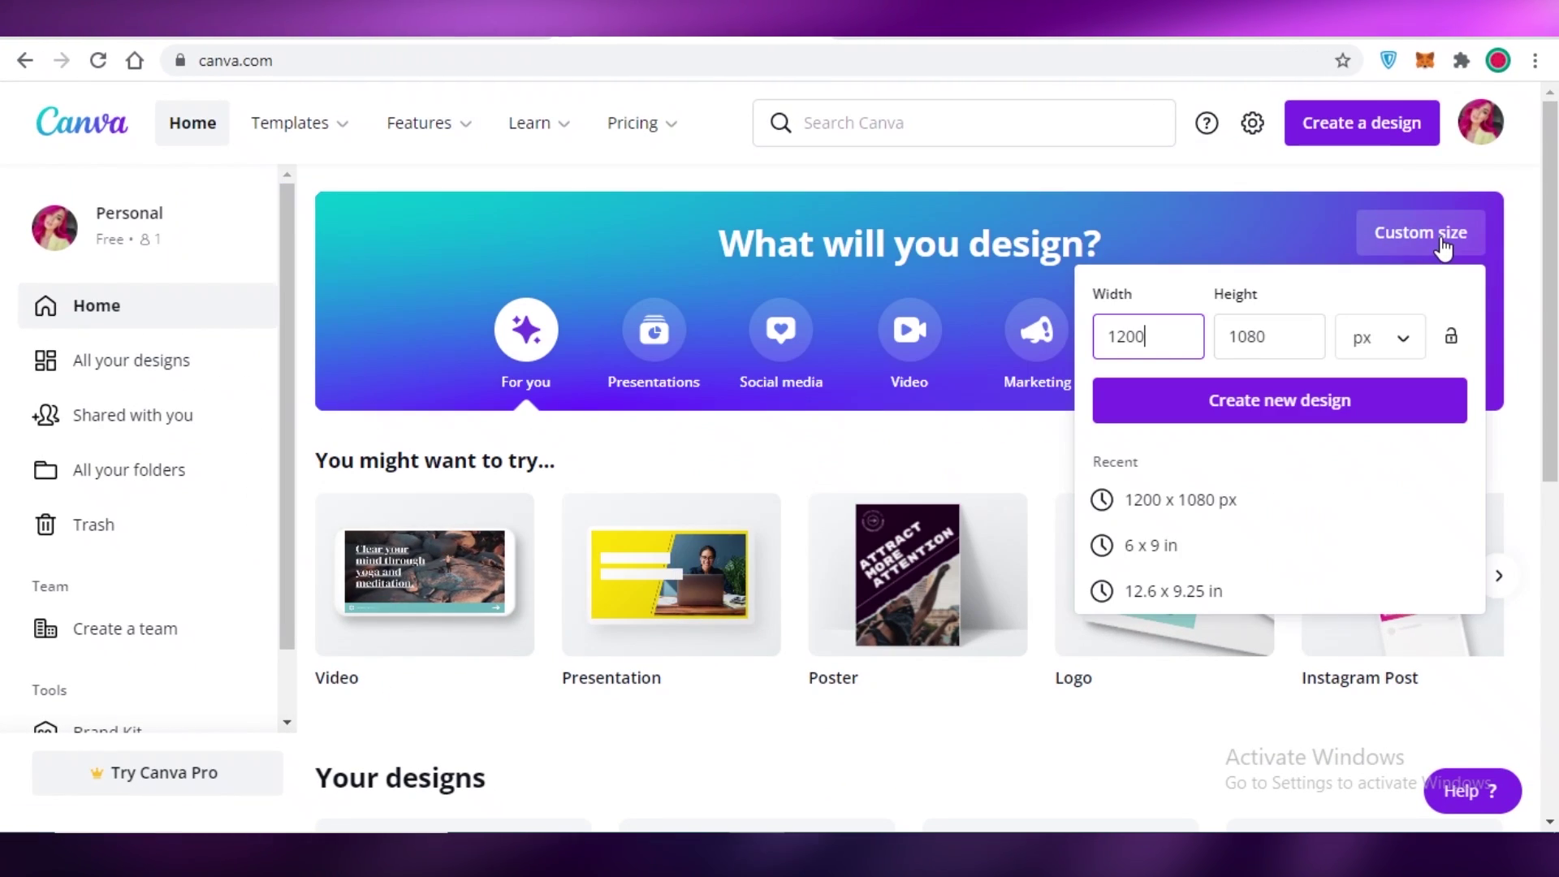
{"action": "left_click", "coordinate": [1331, 400]}
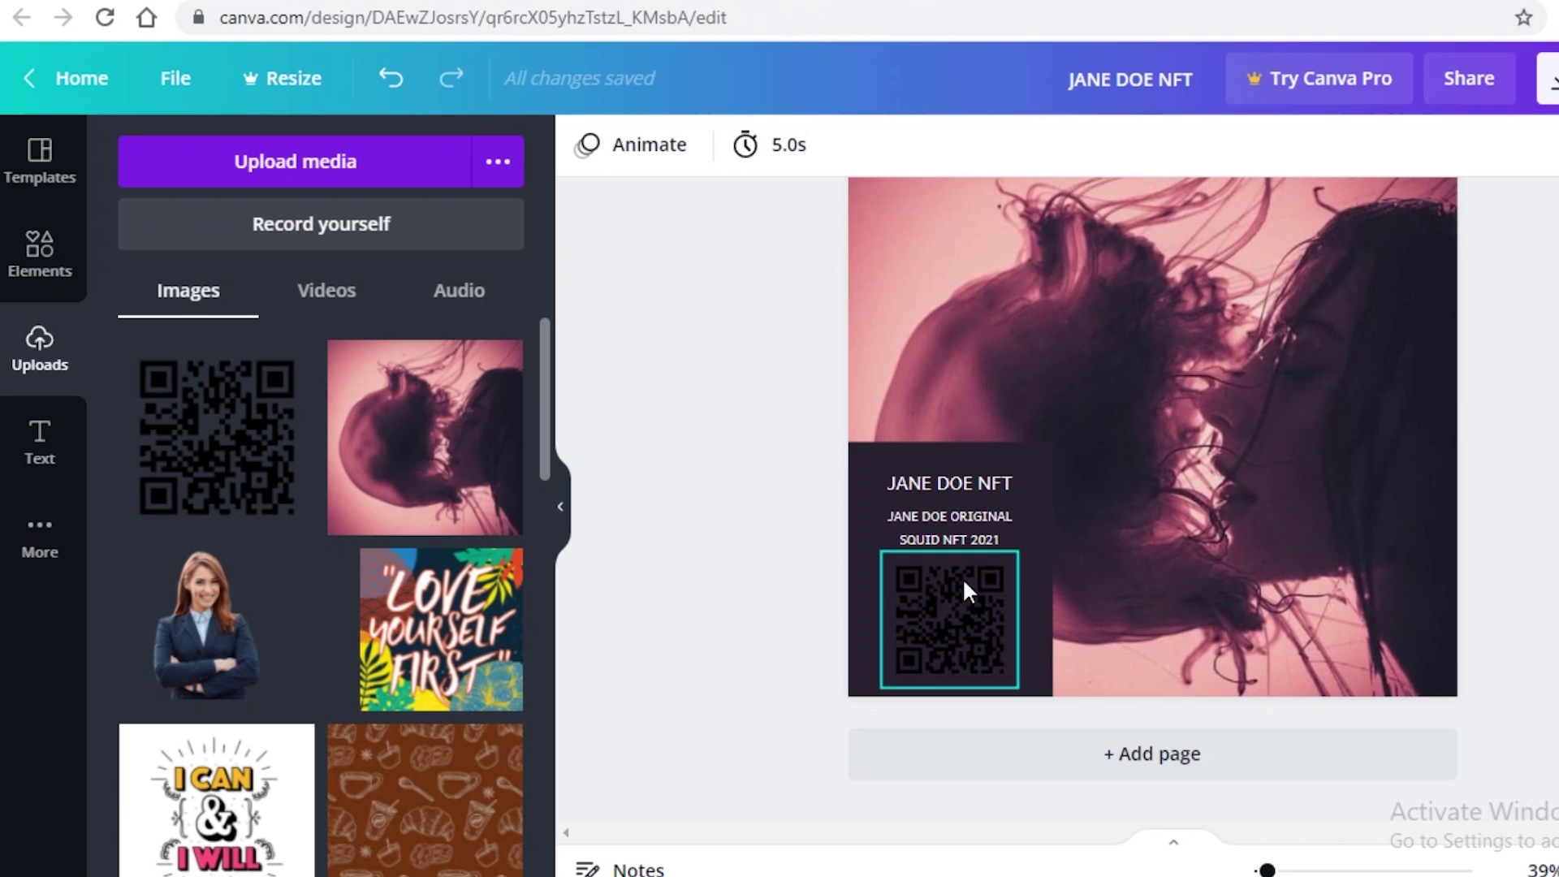
{"action": "key", "text": "ctrl+l"}
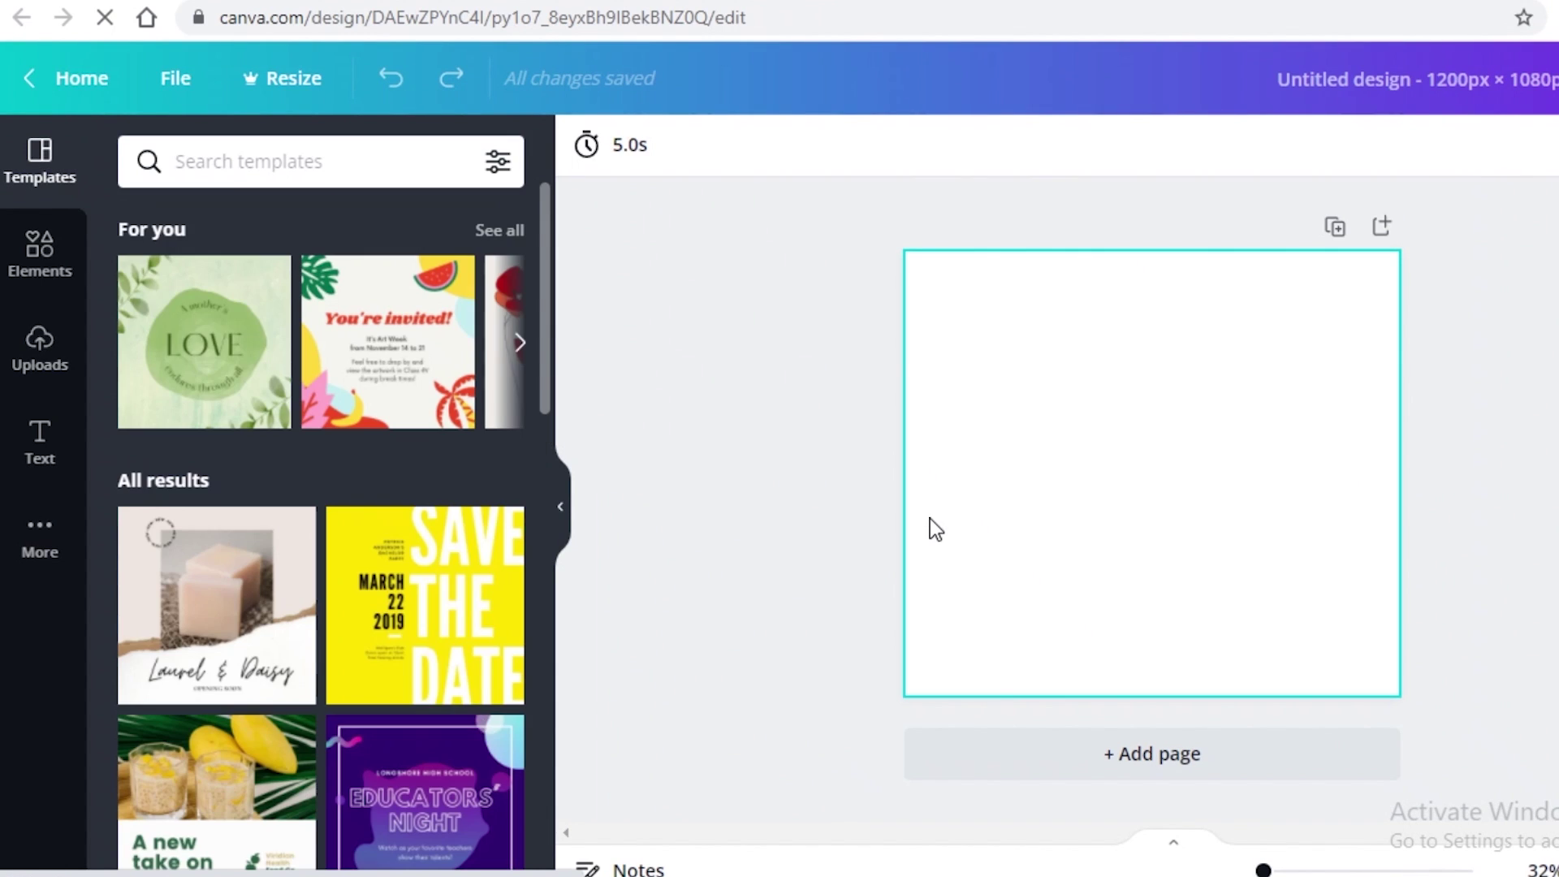
- Search Elements for 'PINK' and filter the results to photos
{"action": "left_click", "coordinate": [17, 281]}
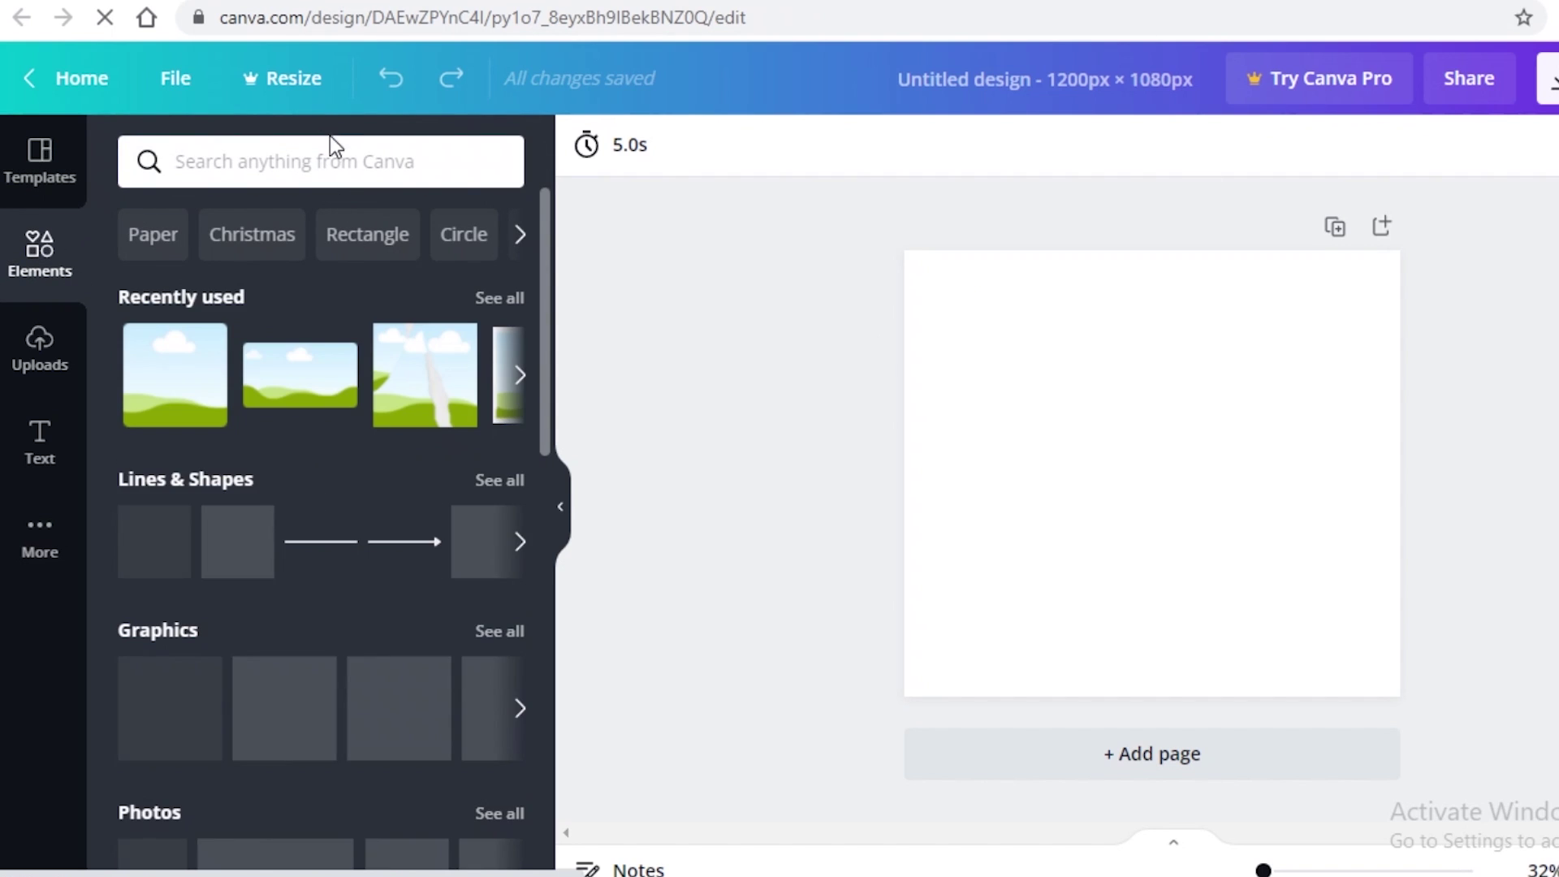
{"action": "left_click", "coordinate": [352, 169]}
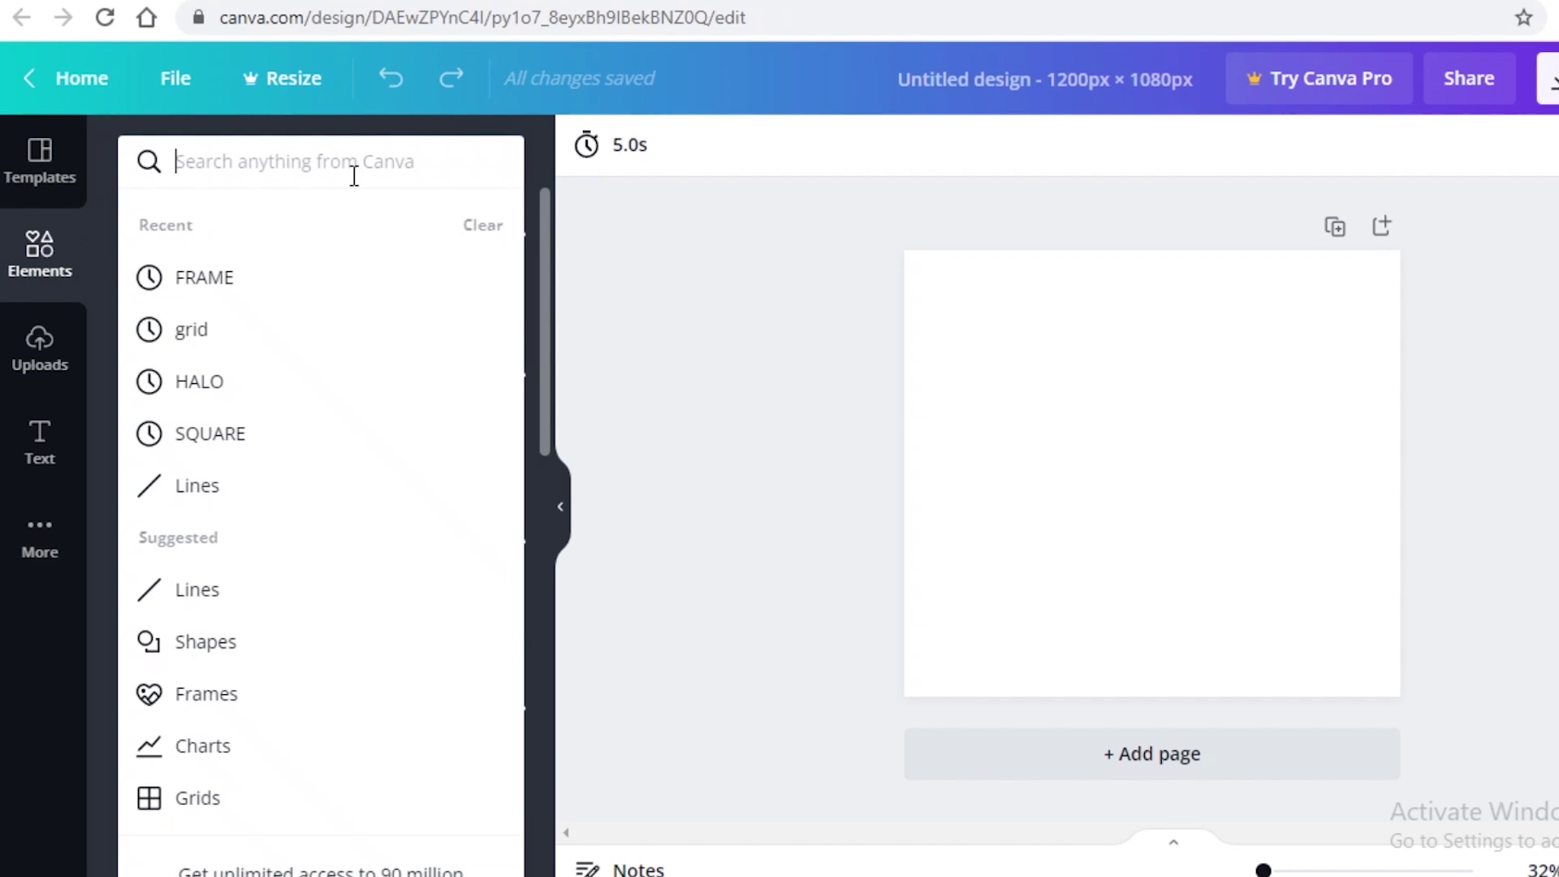
{"action": "type", "text": "PINK"}
{"action": "key", "text": "Return"}
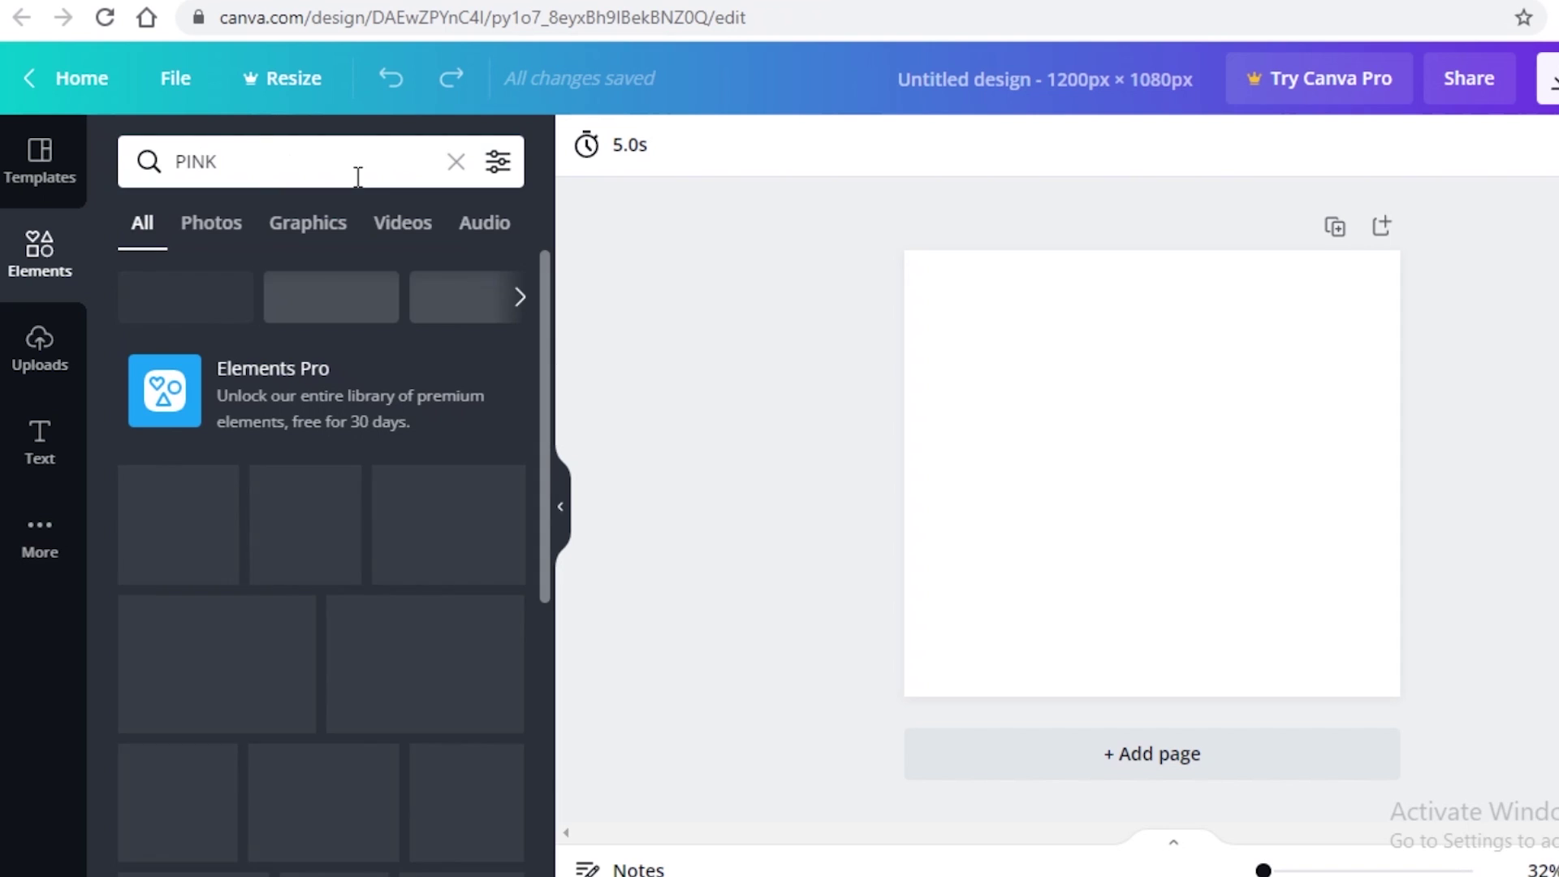
{"action": "left_click", "coordinate": [209, 242]}
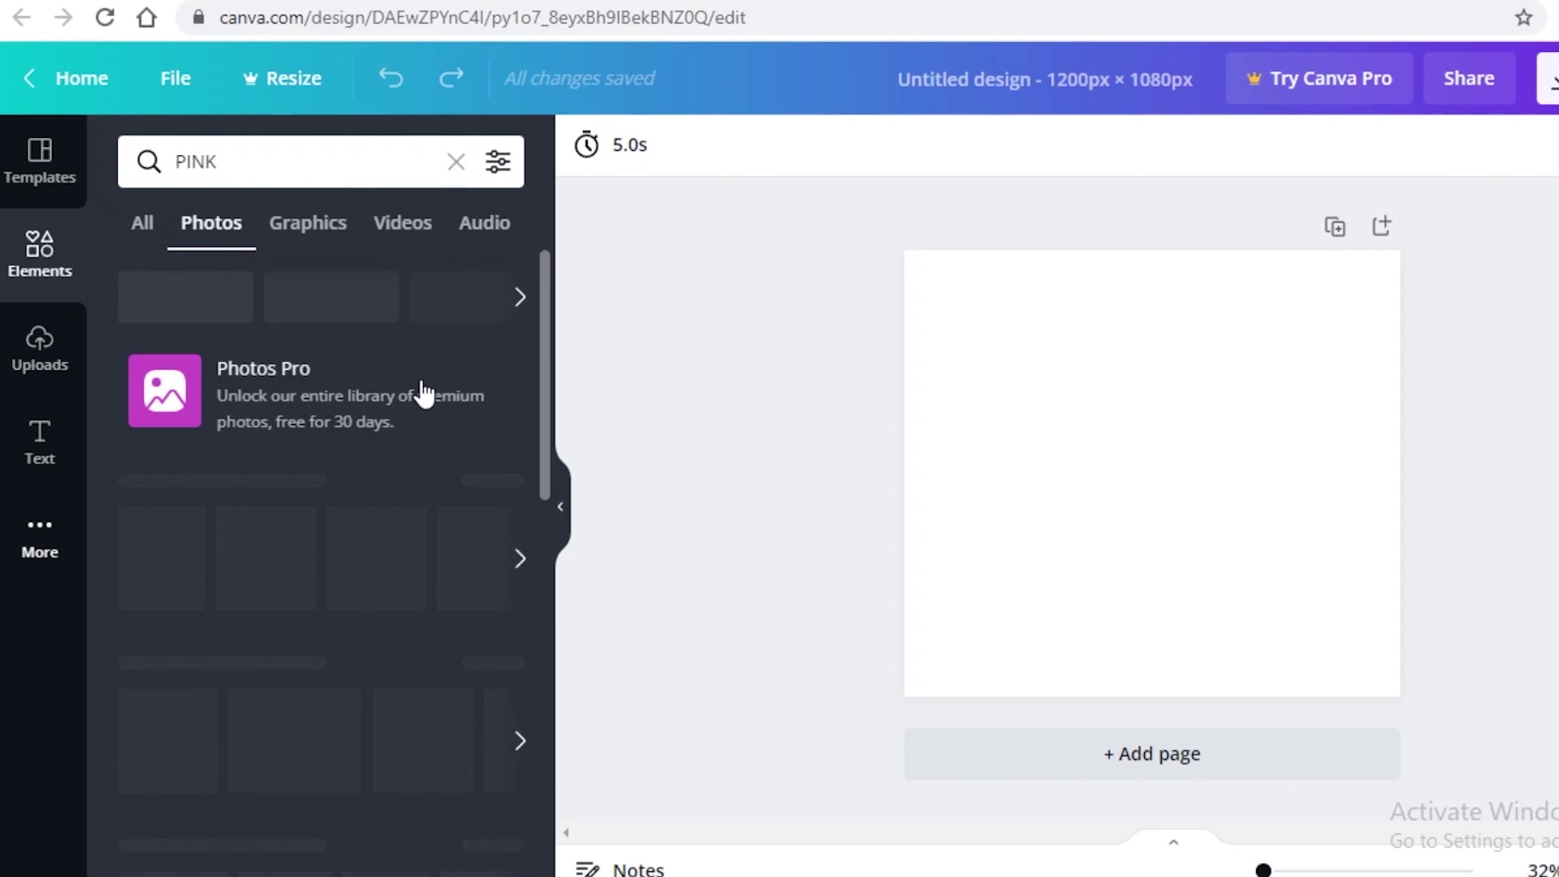
- Try a pink gradient photo as the background, then delete it
{"action": "scroll", "coordinate": [375, 534], "scroll_direction": "down", "scroll_amount": 2}
{"action": "left_click", "coordinate": [383, 425]}
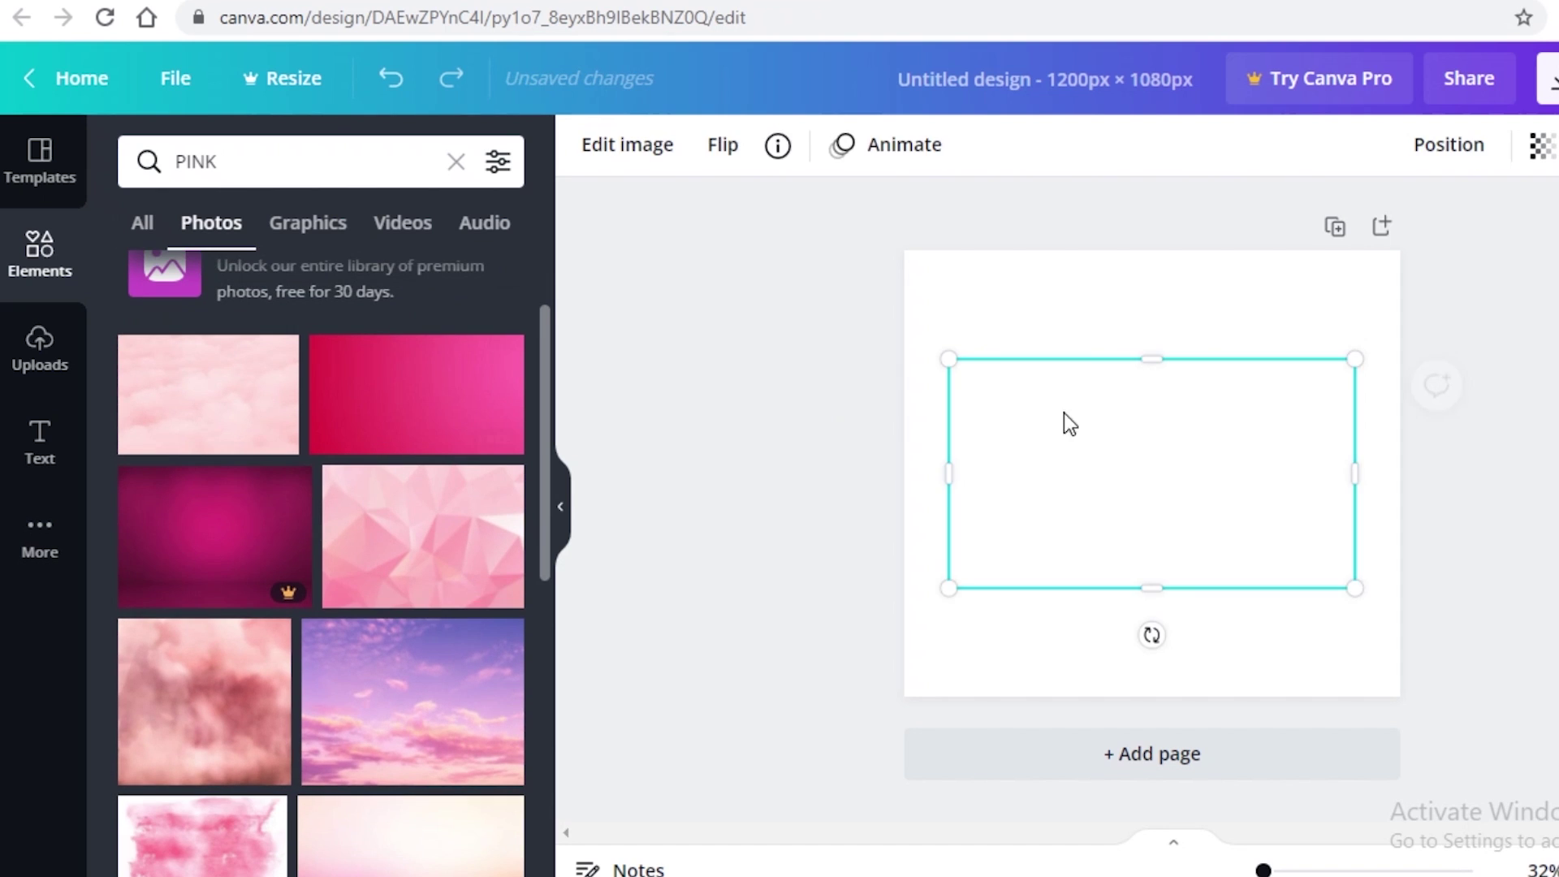
{"action": "left_click_drag", "start_coordinate": [1064, 425], "coordinate": [1056, 304]}
{"action": "left_click_drag", "start_coordinate": [1275, 449], "coordinate": [1543, 759]}
{"action": "left_click_drag", "start_coordinate": [1180, 550], "coordinate": [1078, 515]}
{"action": "right_click", "coordinate": [1151, 530]}
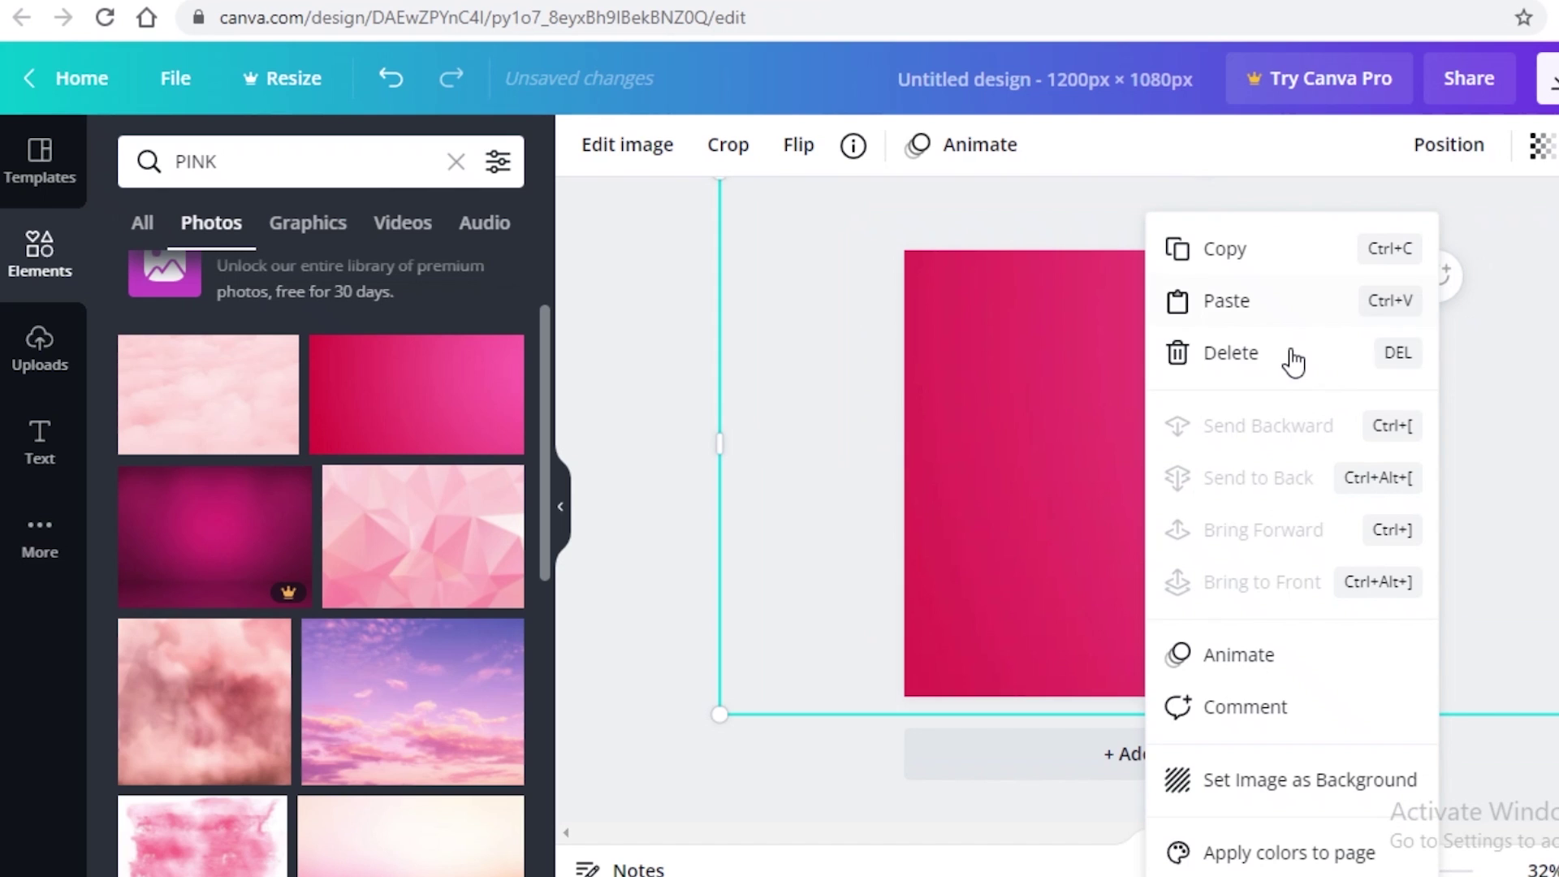
{"action": "left_click", "coordinate": [1288, 358]}
- Add the pink sky photo and enlarge it to fill the whole page
{"action": "left_click", "coordinate": [428, 685]}
{"action": "left_click_drag", "start_coordinate": [1088, 429], "coordinate": [992, 324]}
{"action": "left_click_drag", "start_coordinate": [1258, 512], "coordinate": [1555, 799]}
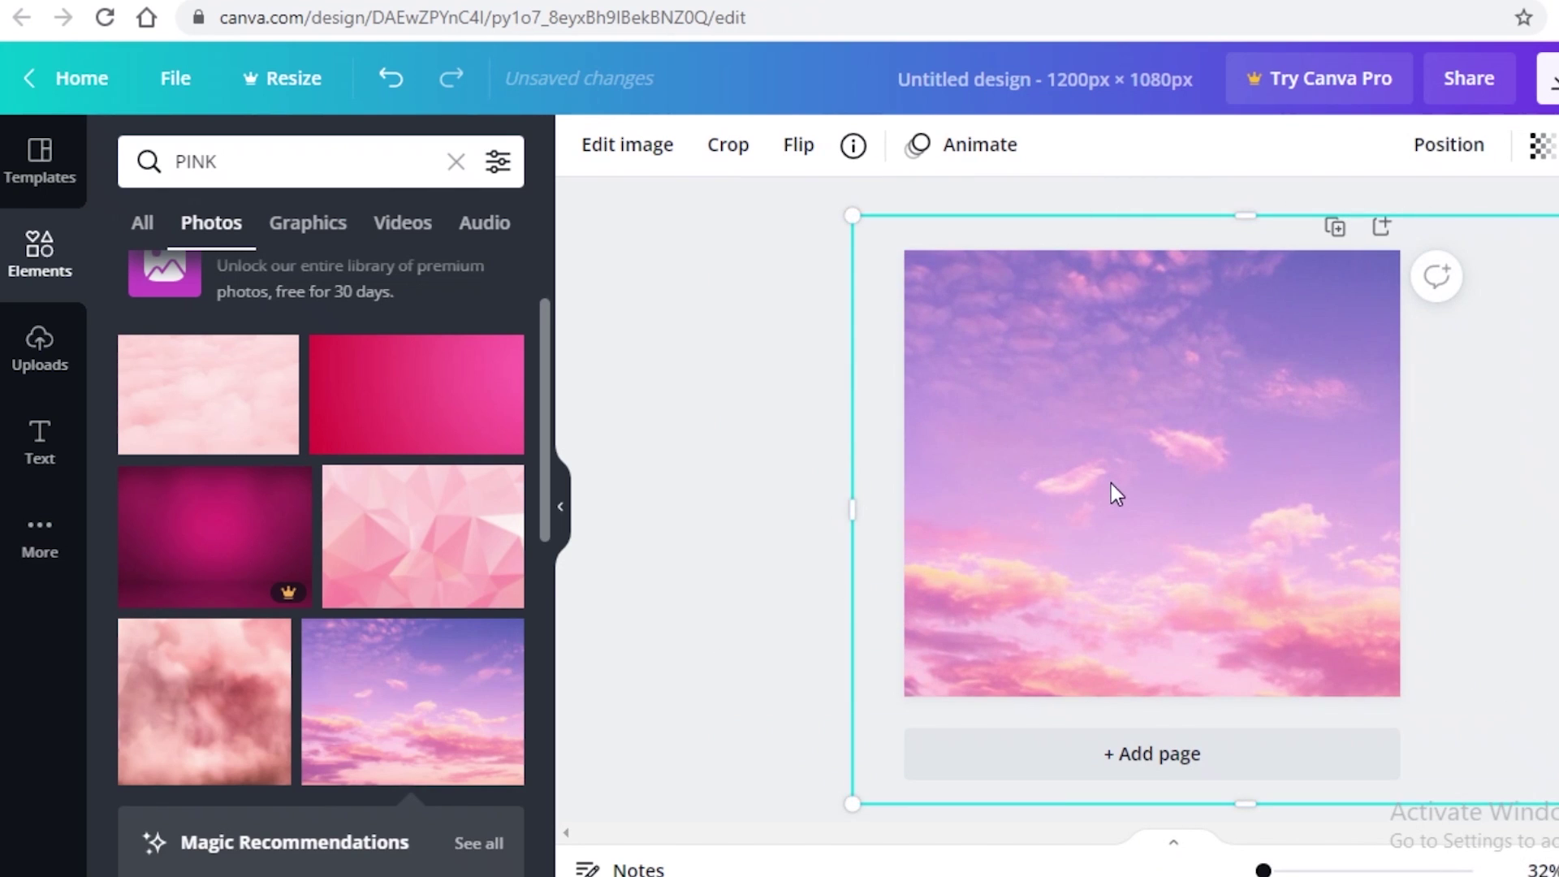
{"action": "left_click", "coordinate": [700, 487]}
{"action": "left_click", "coordinate": [226, 163]}
{"action": "double_click", "coordinate": [228, 165]}
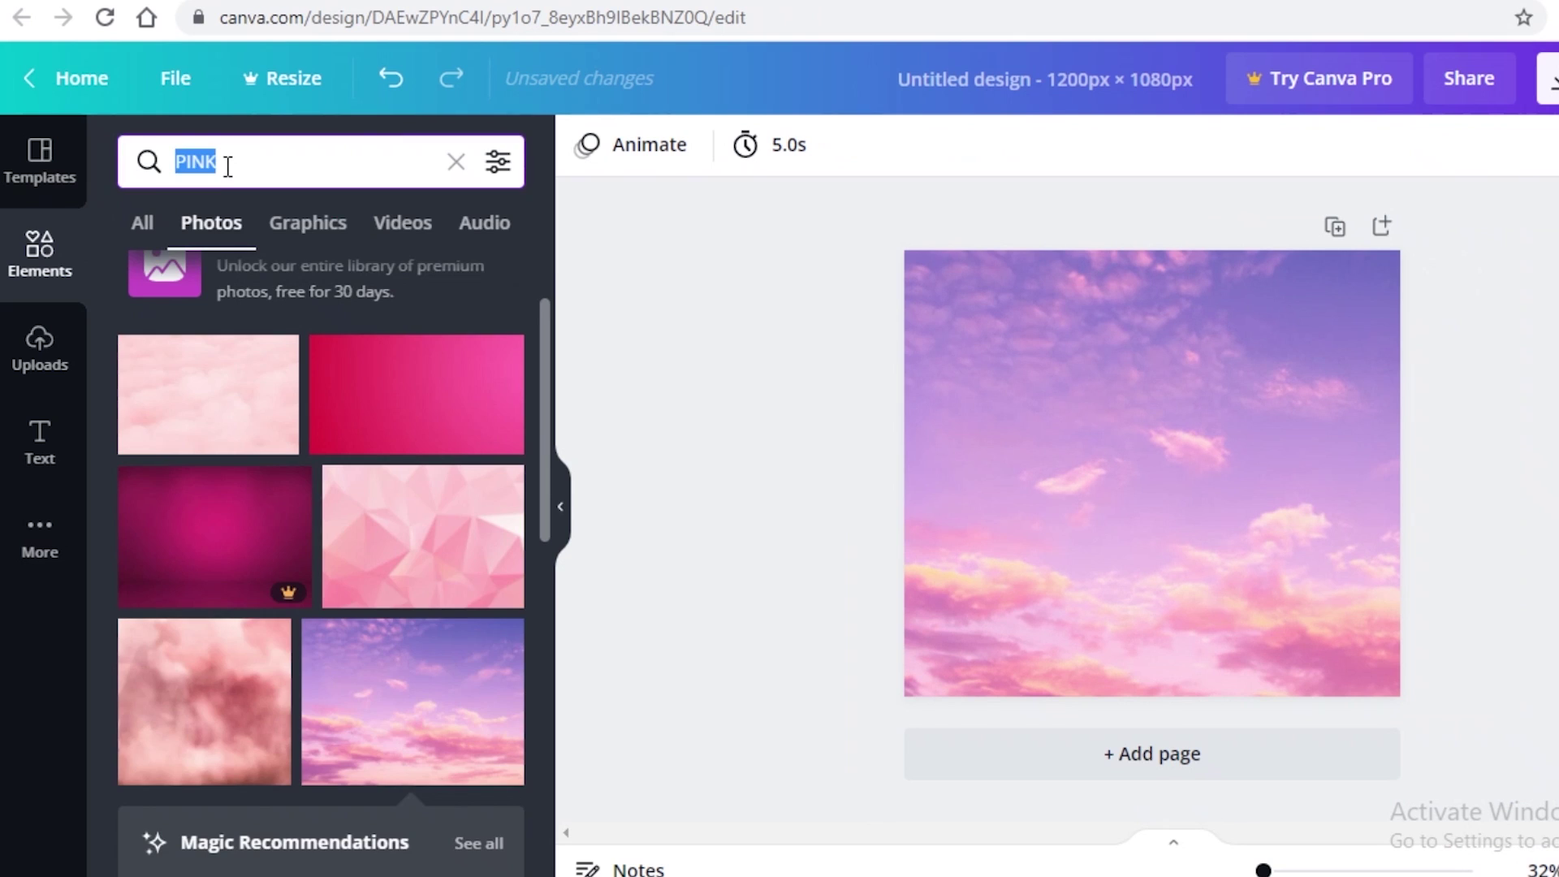
- Add a PINK chevron graphic and stretch it across the top of the page
{"action": "left_click", "coordinate": [323, 231]}
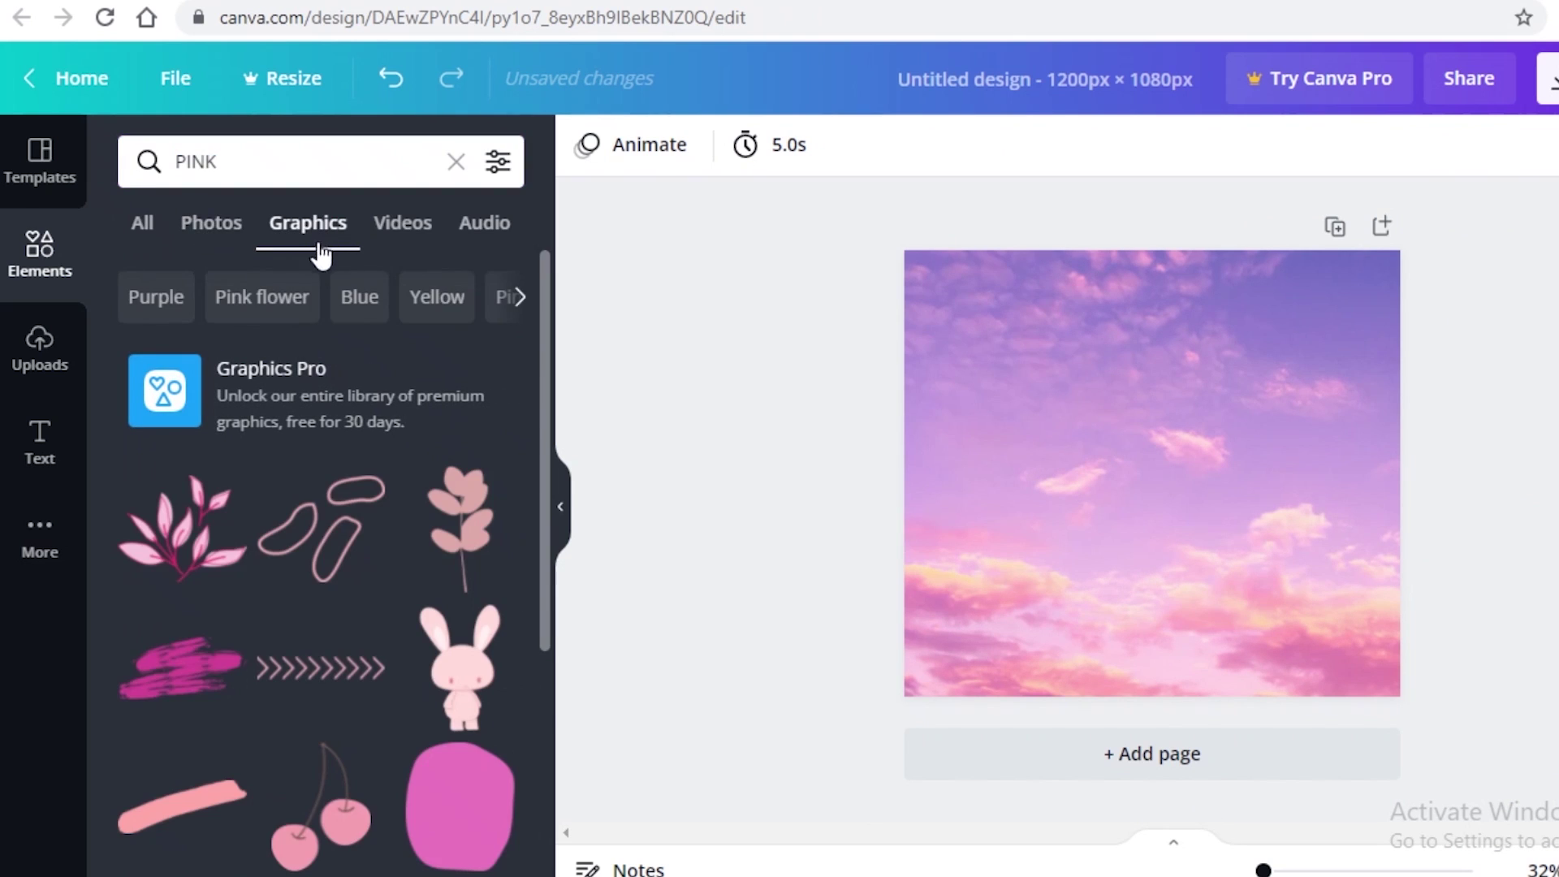
{"action": "scroll", "coordinate": [284, 478], "scroll_direction": "down", "scroll_amount": 3}
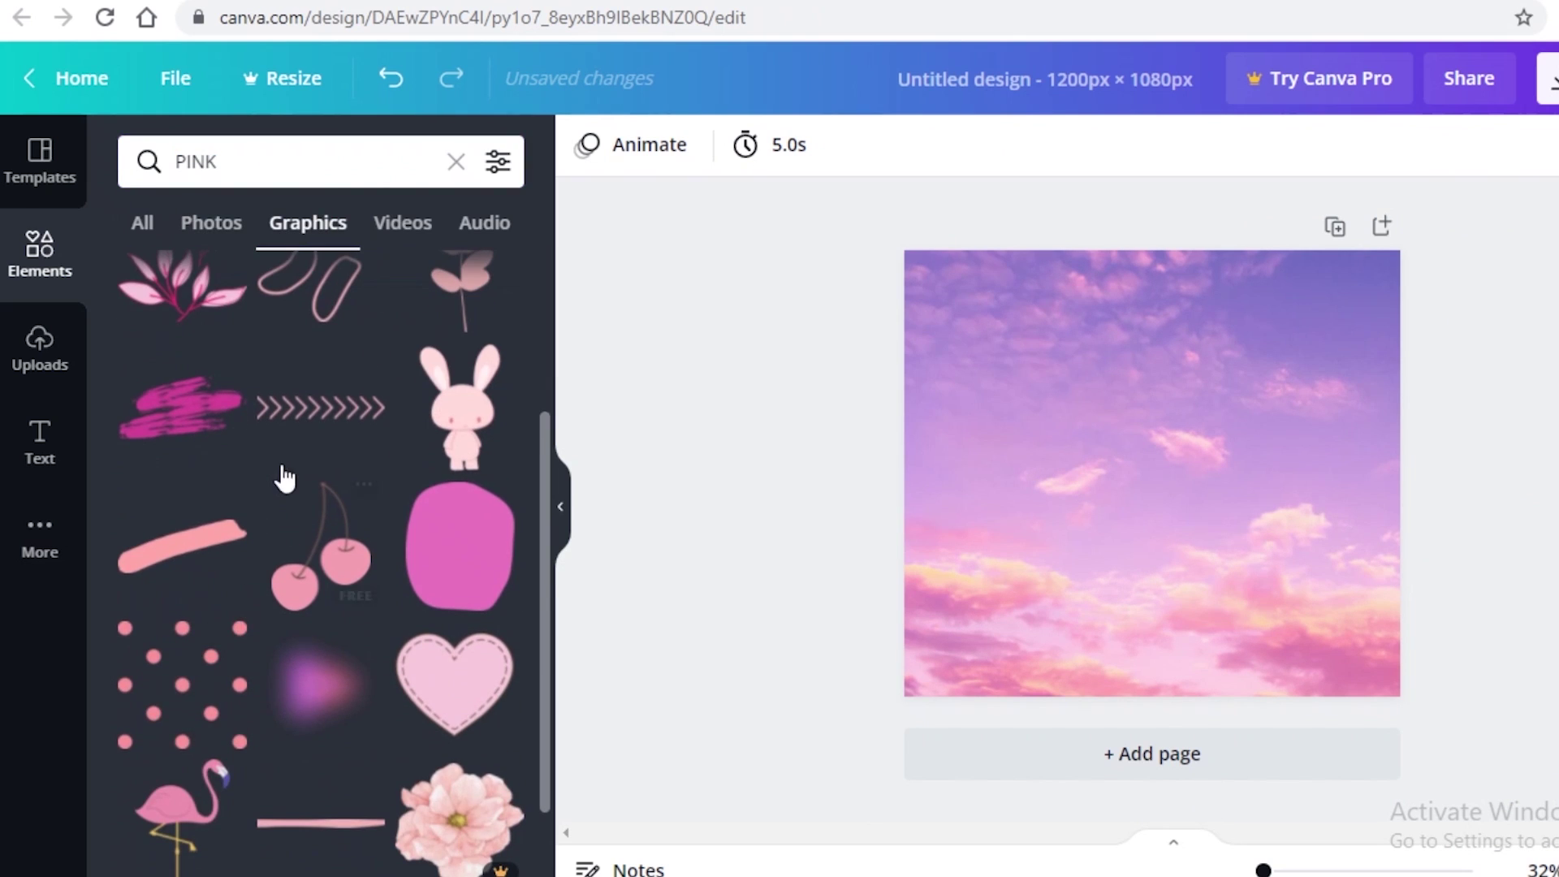
{"action": "left_click_drag", "start_coordinate": [1126, 483], "coordinate": [1019, 305]}
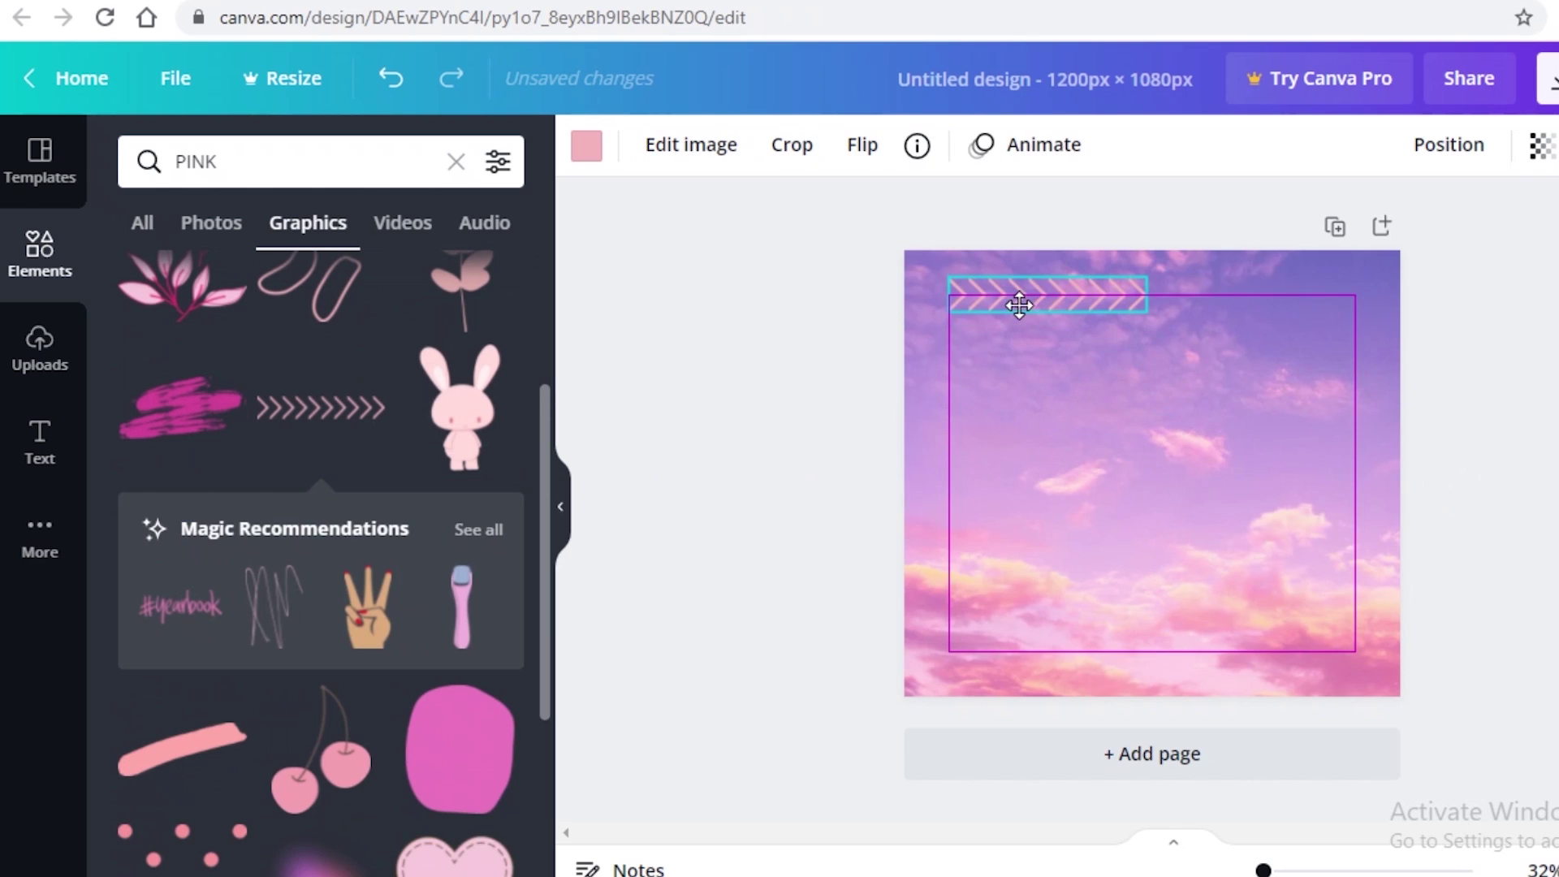
{"action": "left_click_drag", "start_coordinate": [1281, 331], "coordinate": [1365, 342]}
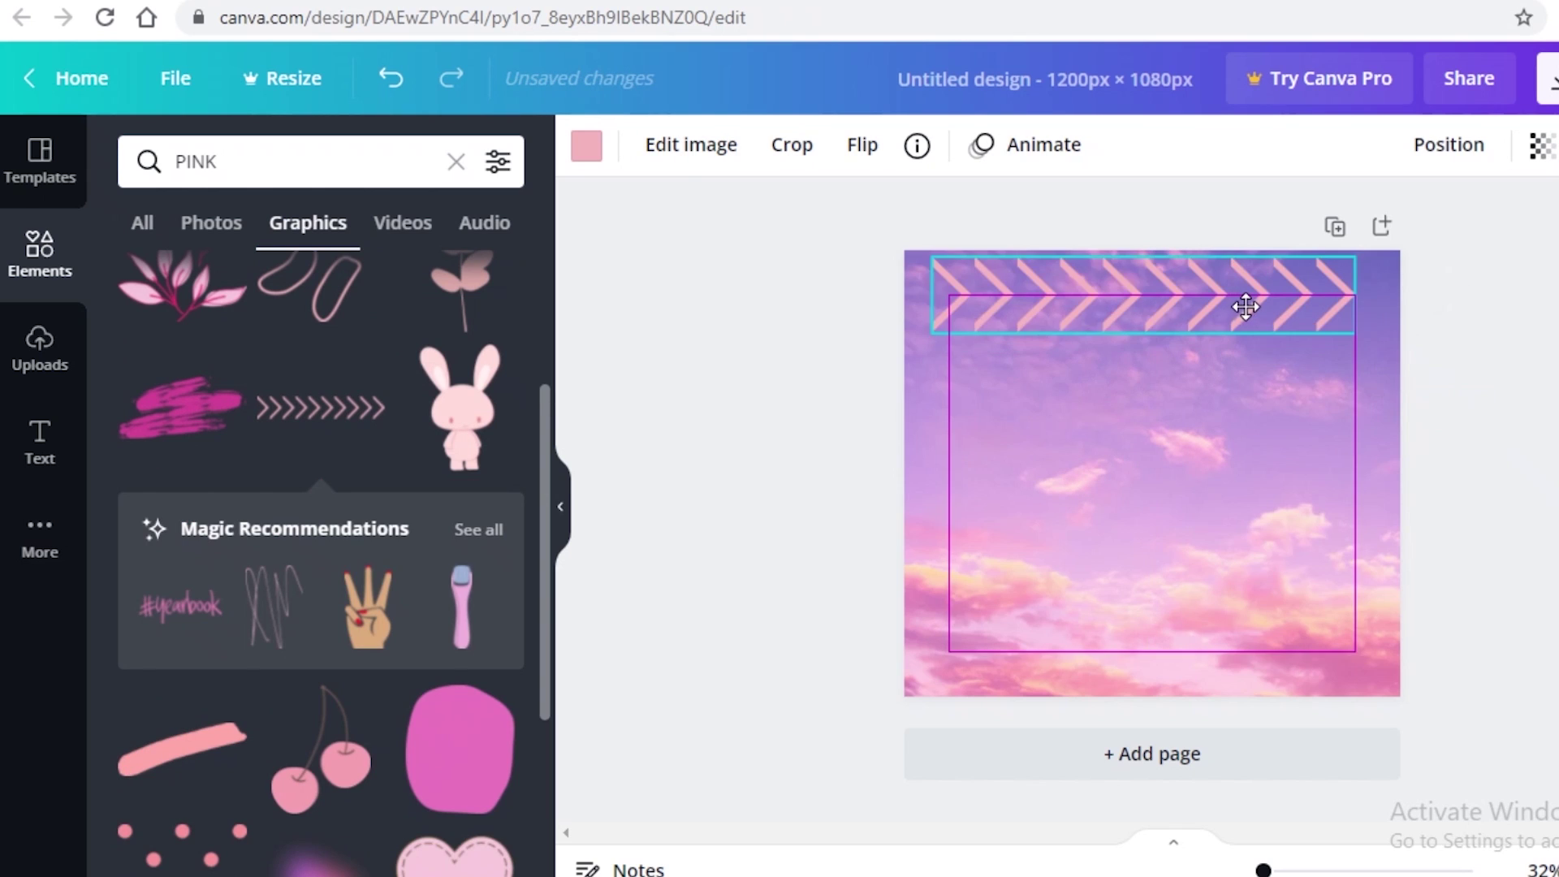
{"action": "left_click_drag", "start_coordinate": [1242, 306], "coordinate": [1247, 309]}
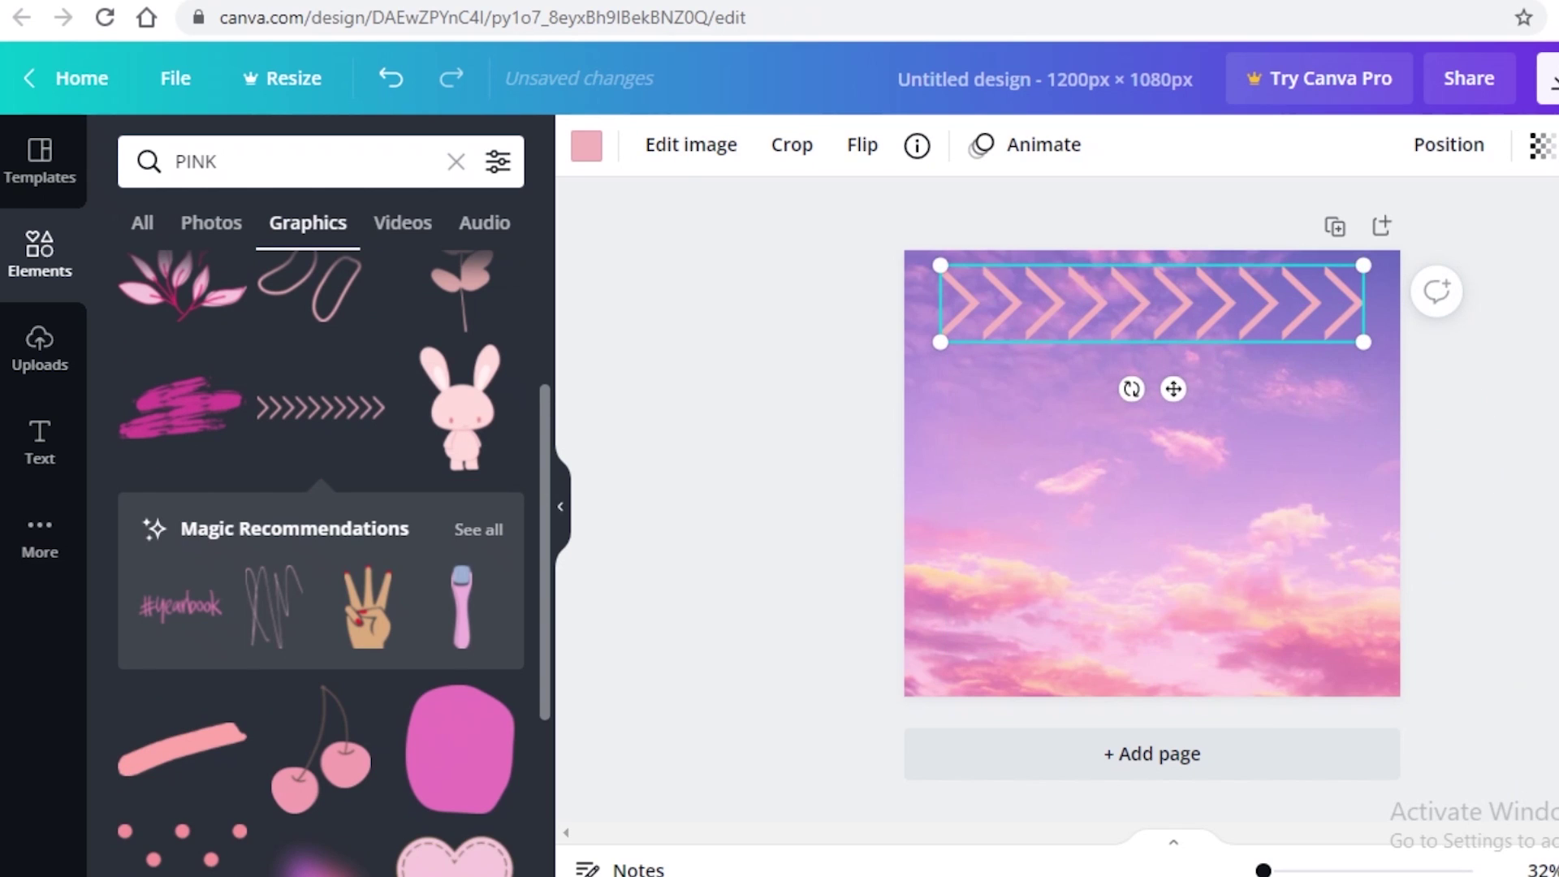
- Try an enlarged hearts pattern graphic, moving it mostly off the page, then delete the chevron
{"action": "scroll", "coordinate": [300, 816], "scroll_direction": "down", "scroll_amount": 4}
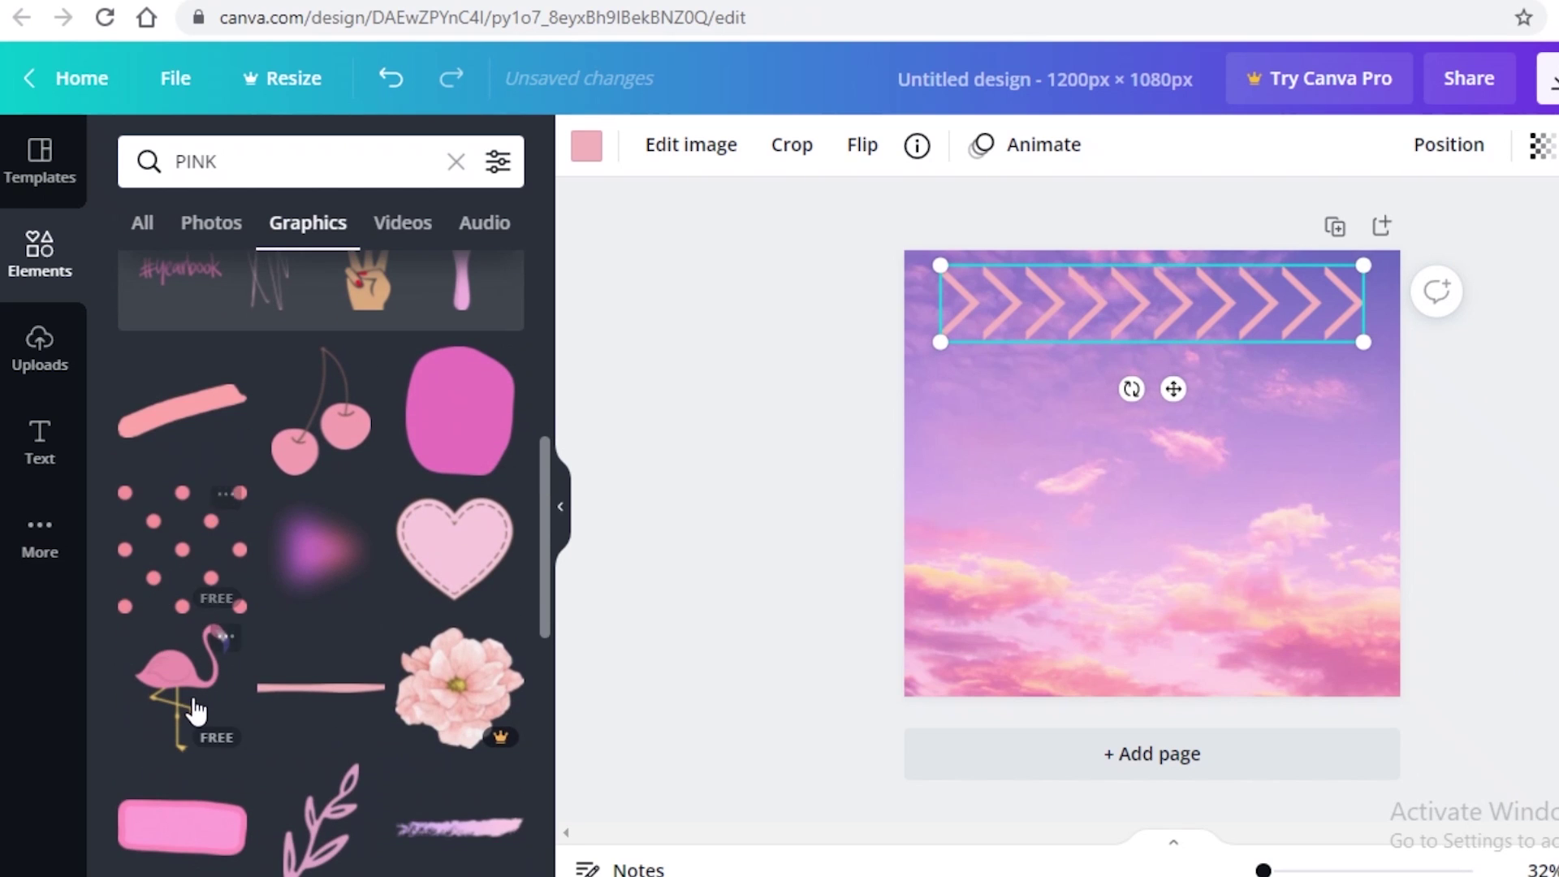
{"action": "scroll", "coordinate": [195, 711], "scroll_direction": "down", "scroll_amount": 10}
{"action": "scroll", "coordinate": [428, 394], "scroll_direction": "up", "scroll_amount": 3}
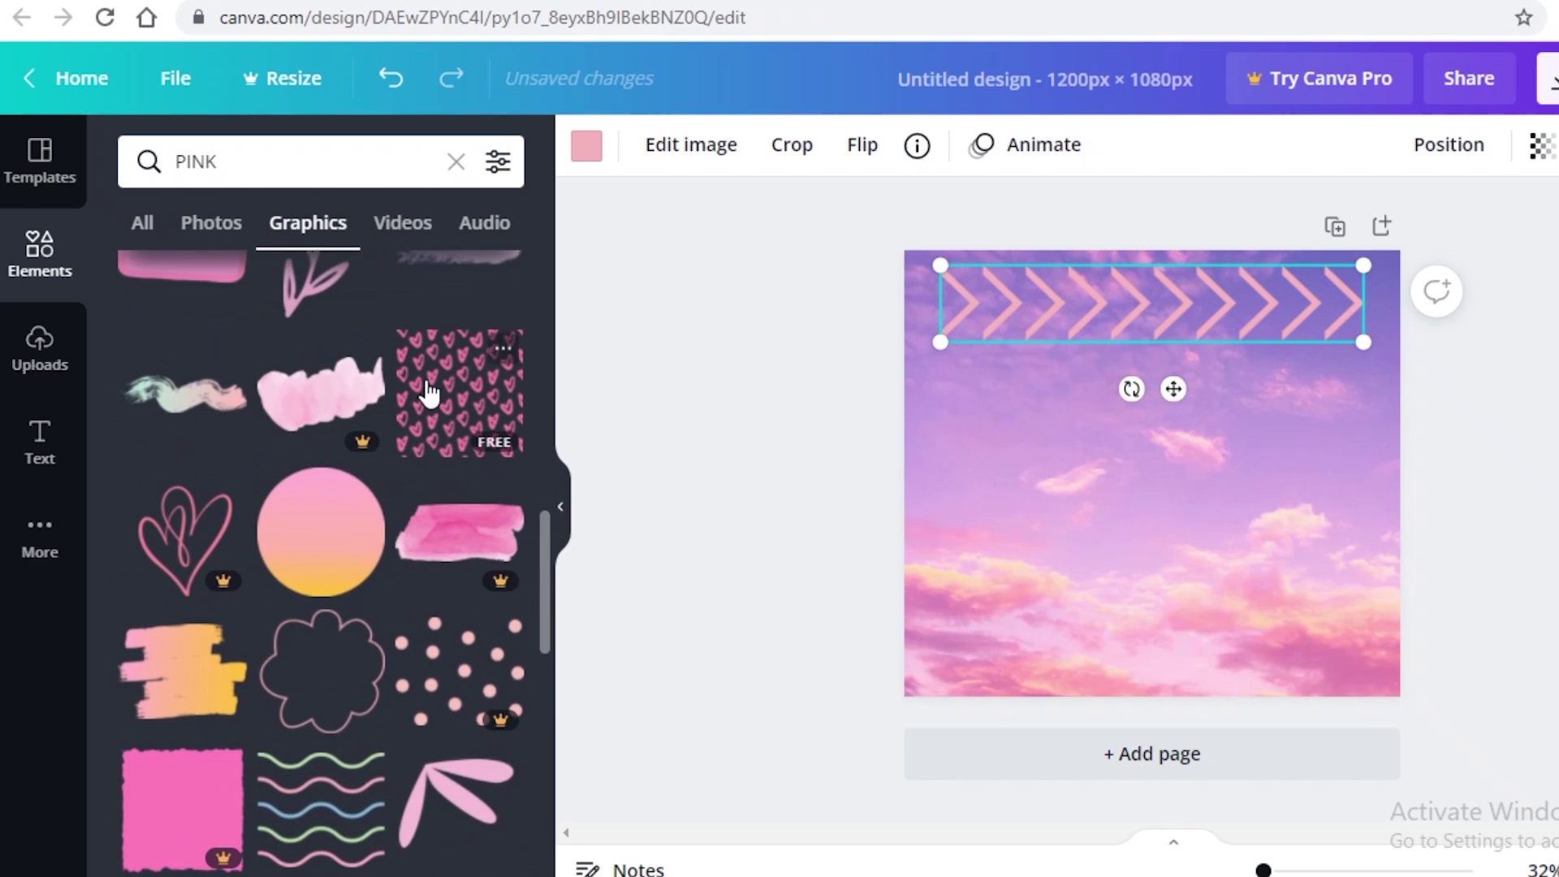
{"action": "left_click", "coordinate": [428, 394]}
{"action": "left_click_drag", "start_coordinate": [1074, 562], "coordinate": [834, 791]}
{"action": "left_click_drag", "start_coordinate": [983, 589], "coordinate": [1209, 421]}
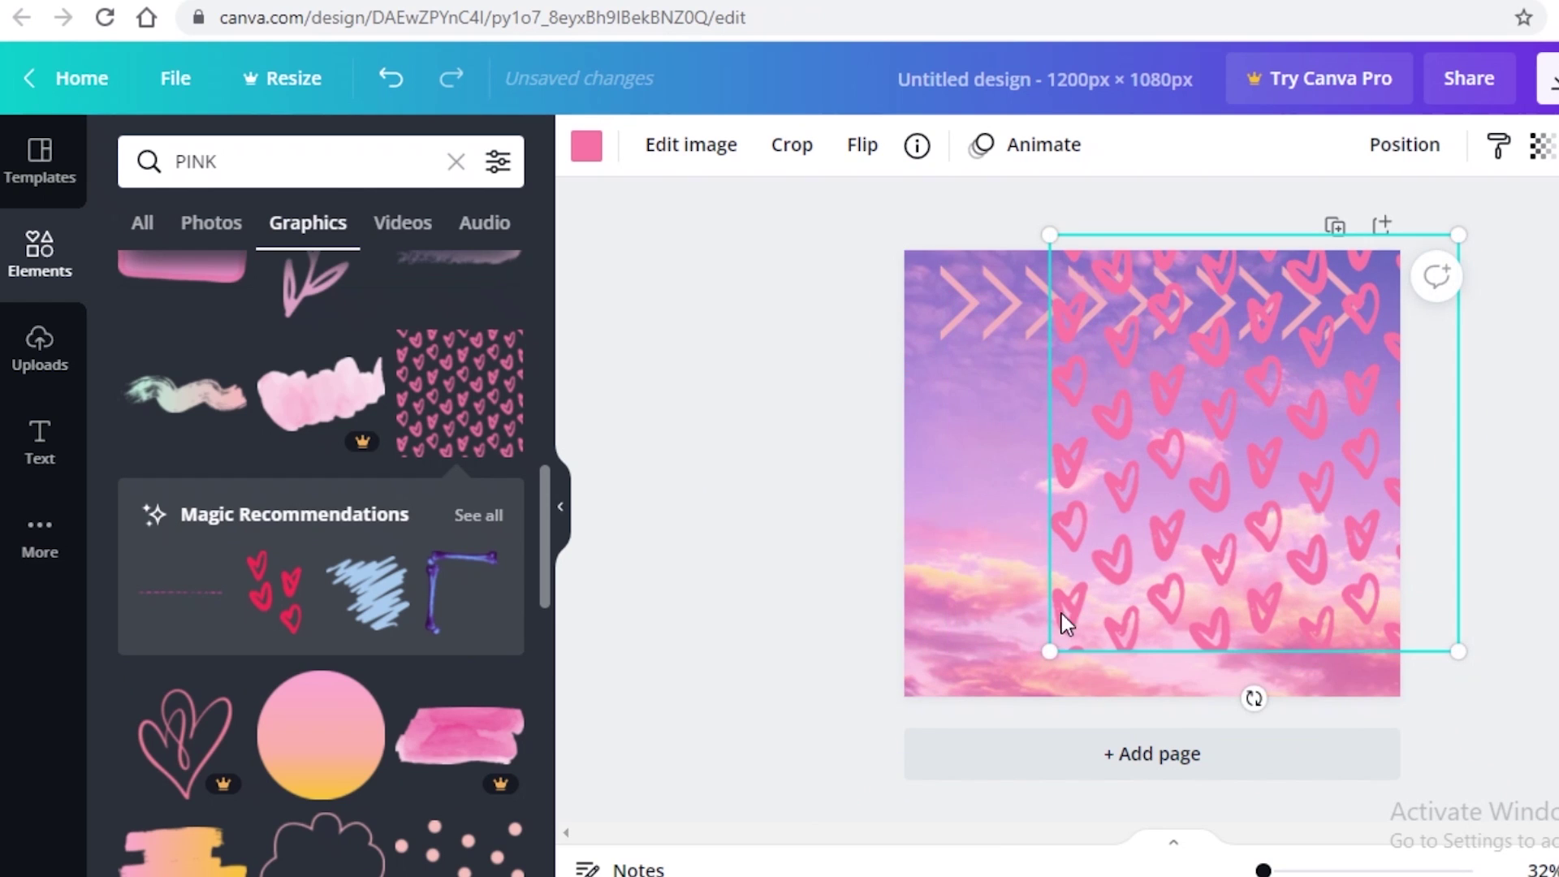
{"action": "left_click_drag", "start_coordinate": [1050, 652], "coordinate": [679, 811]}
{"action": "left_click_drag", "start_coordinate": [1178, 568], "coordinate": [918, 820]}
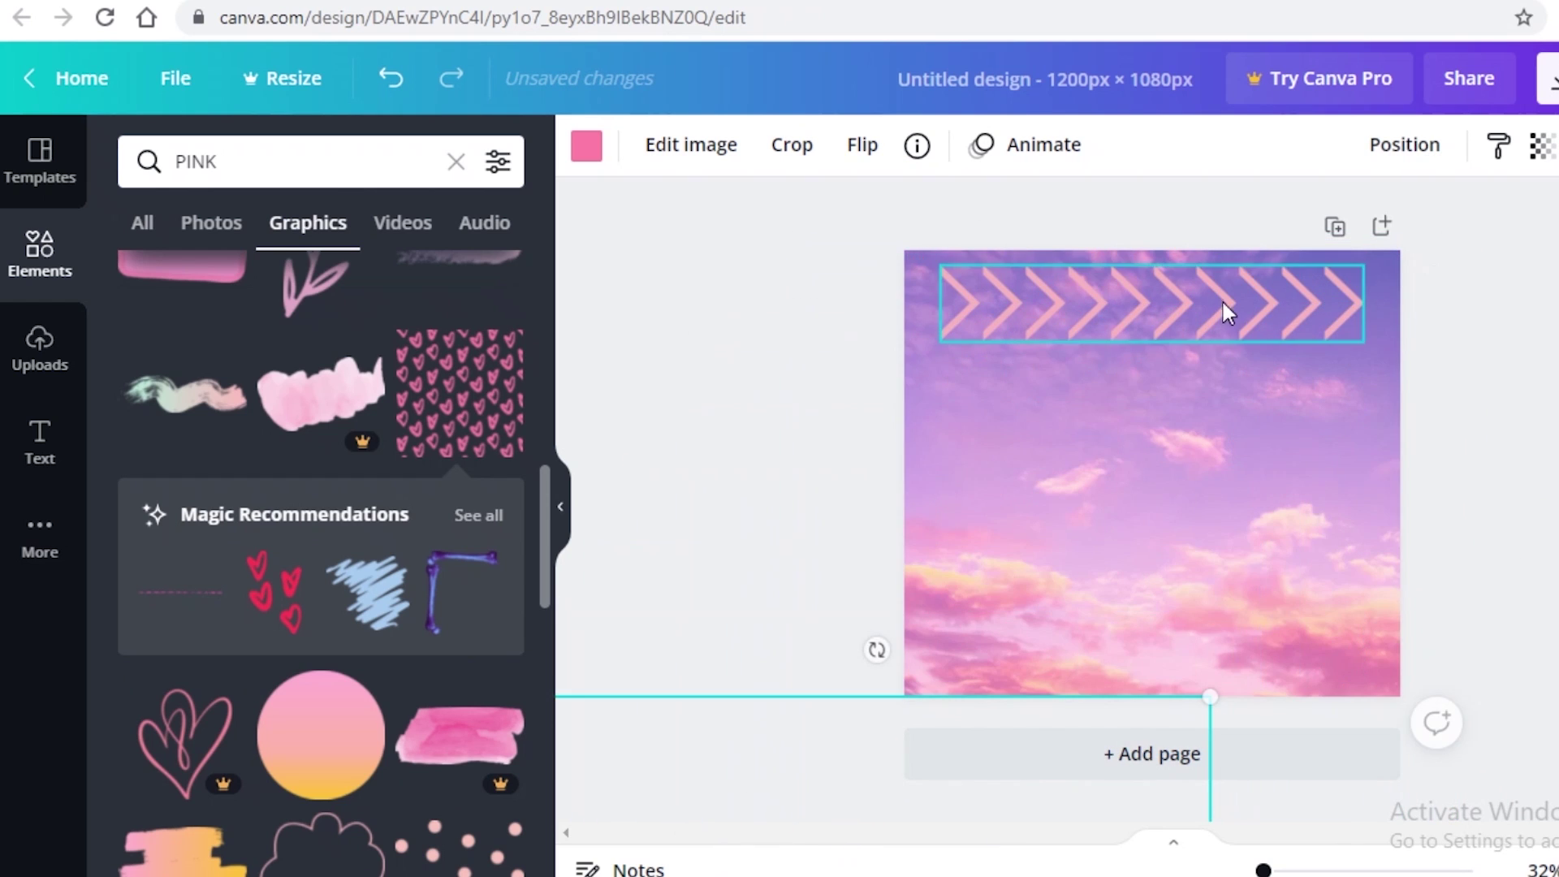
{"action": "left_click", "coordinate": [1228, 309]}
{"action": "key", "text": "Delete"}
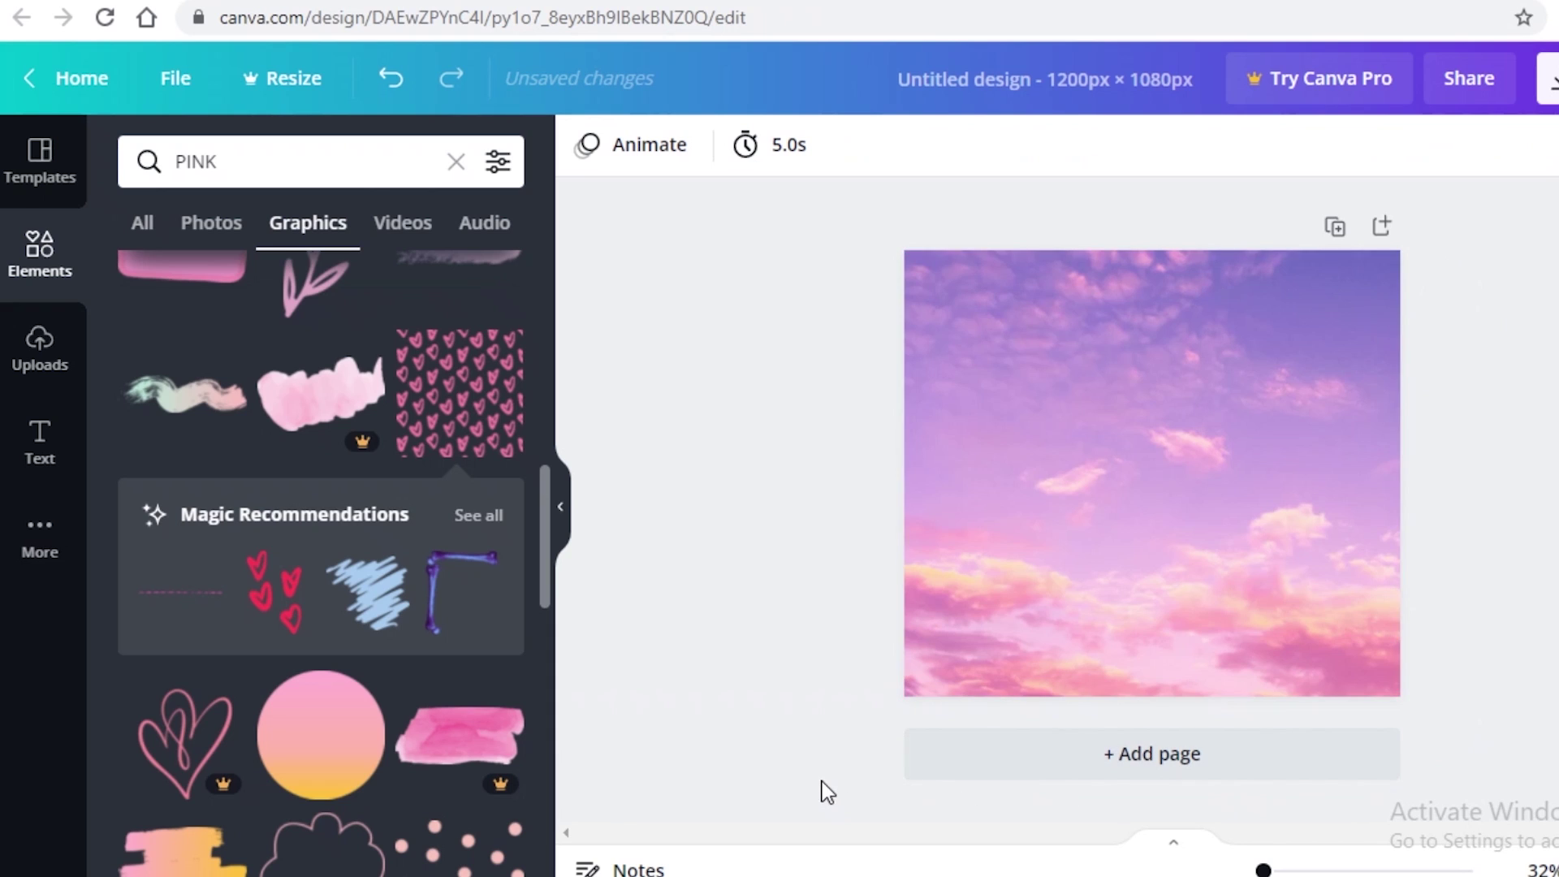
- Add the red hearts graphic and stretch the pink heart pattern to cover the whole page
{"action": "left_click", "coordinate": [263, 605]}
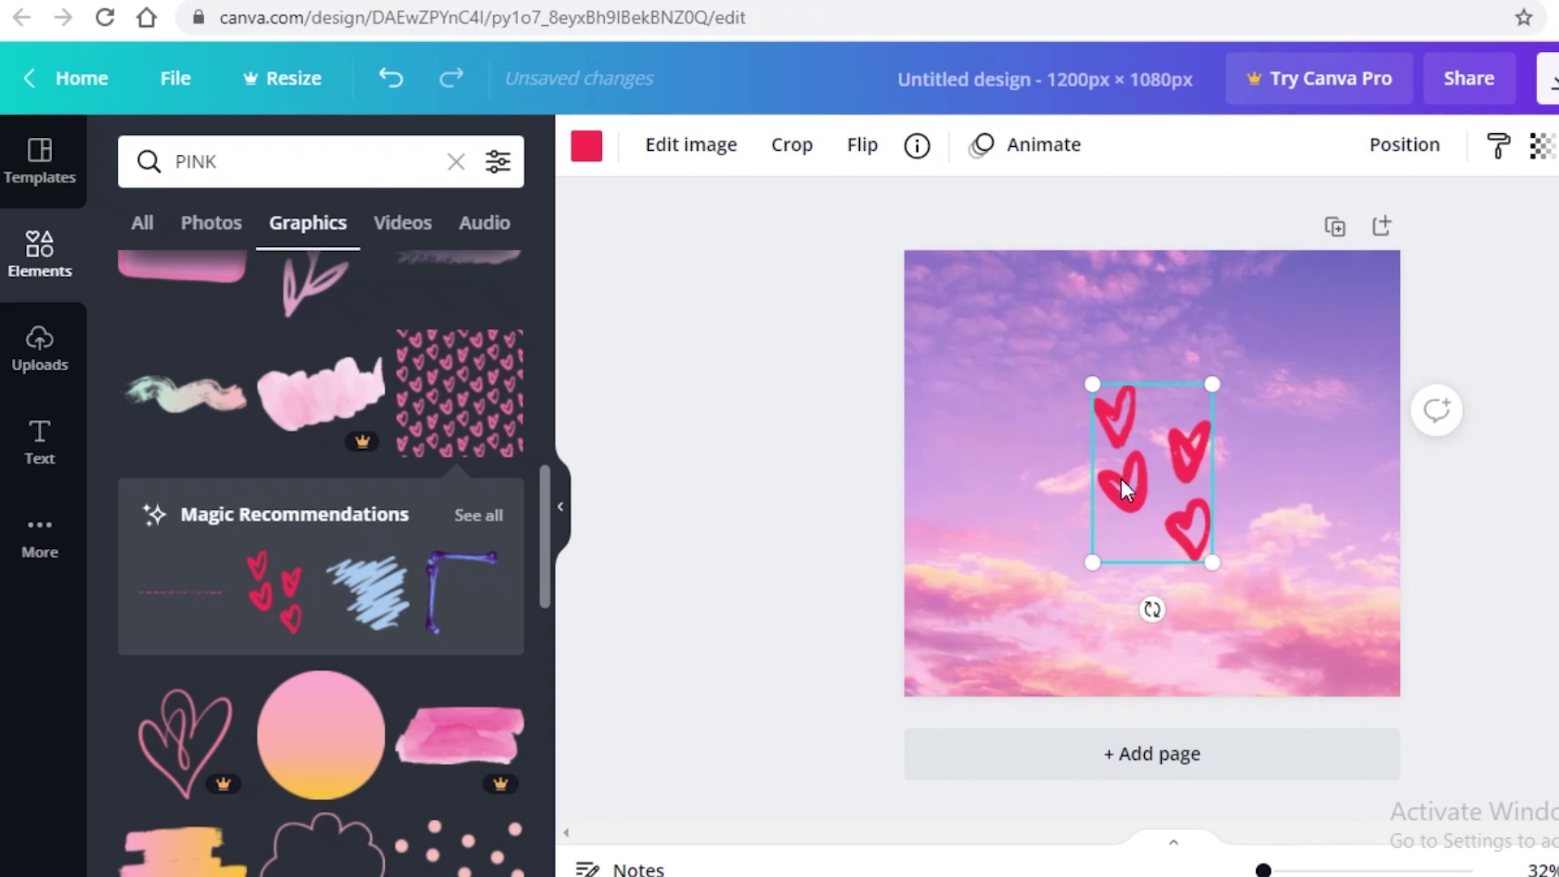
{"action": "left_click_drag", "start_coordinate": [1149, 609], "coordinate": [1306, 613]}
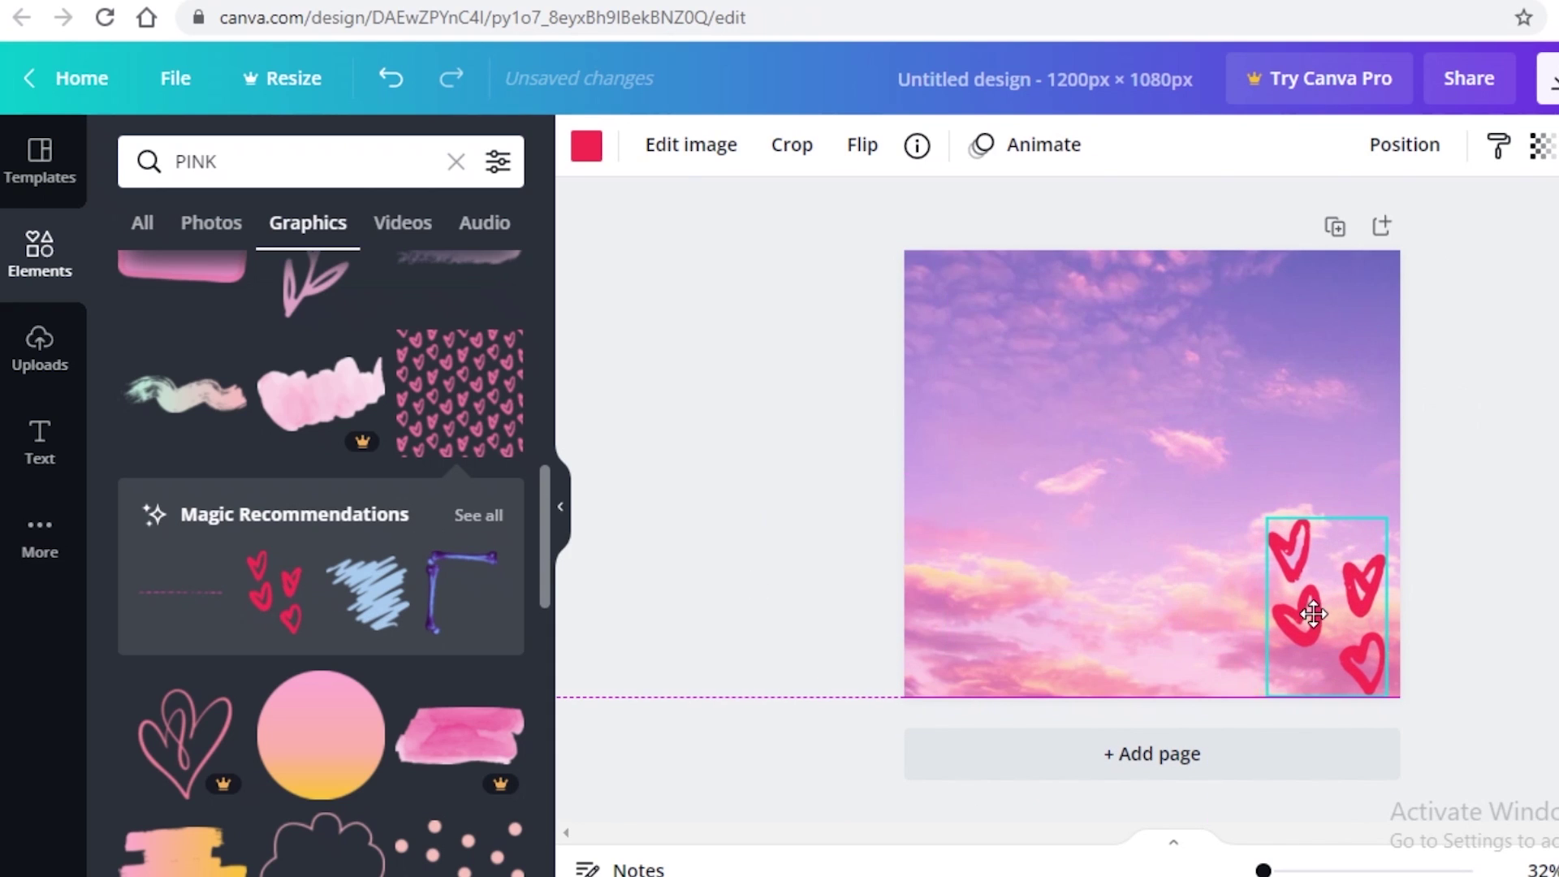
{"action": "left_click_drag", "start_coordinate": [1148, 452], "coordinate": [1300, 321]}
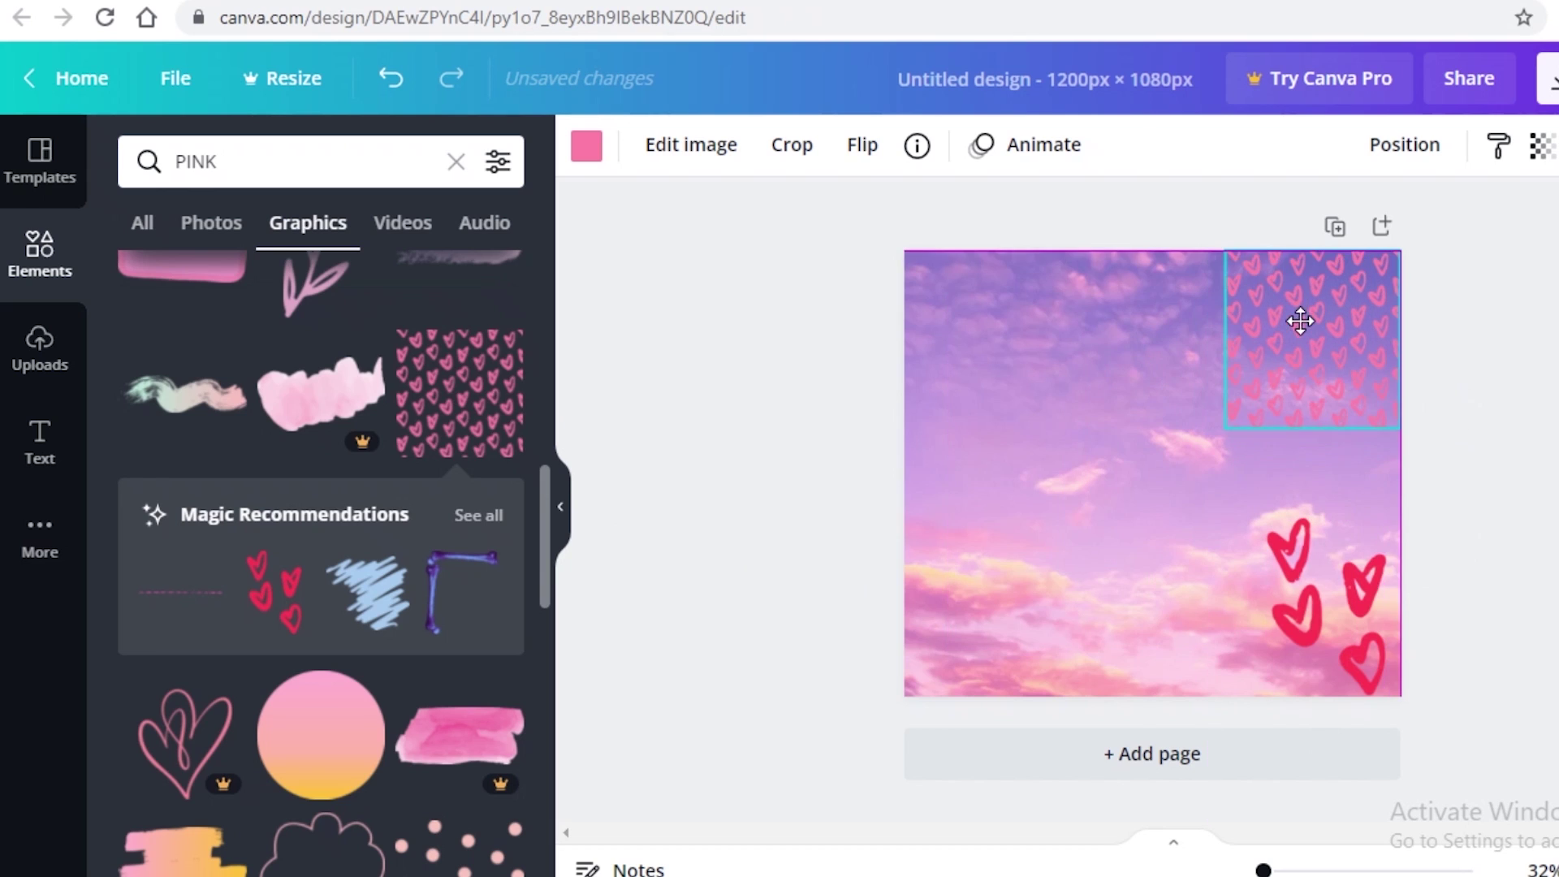
{"action": "left_click_drag", "start_coordinate": [1226, 421], "coordinate": [706, 755]}
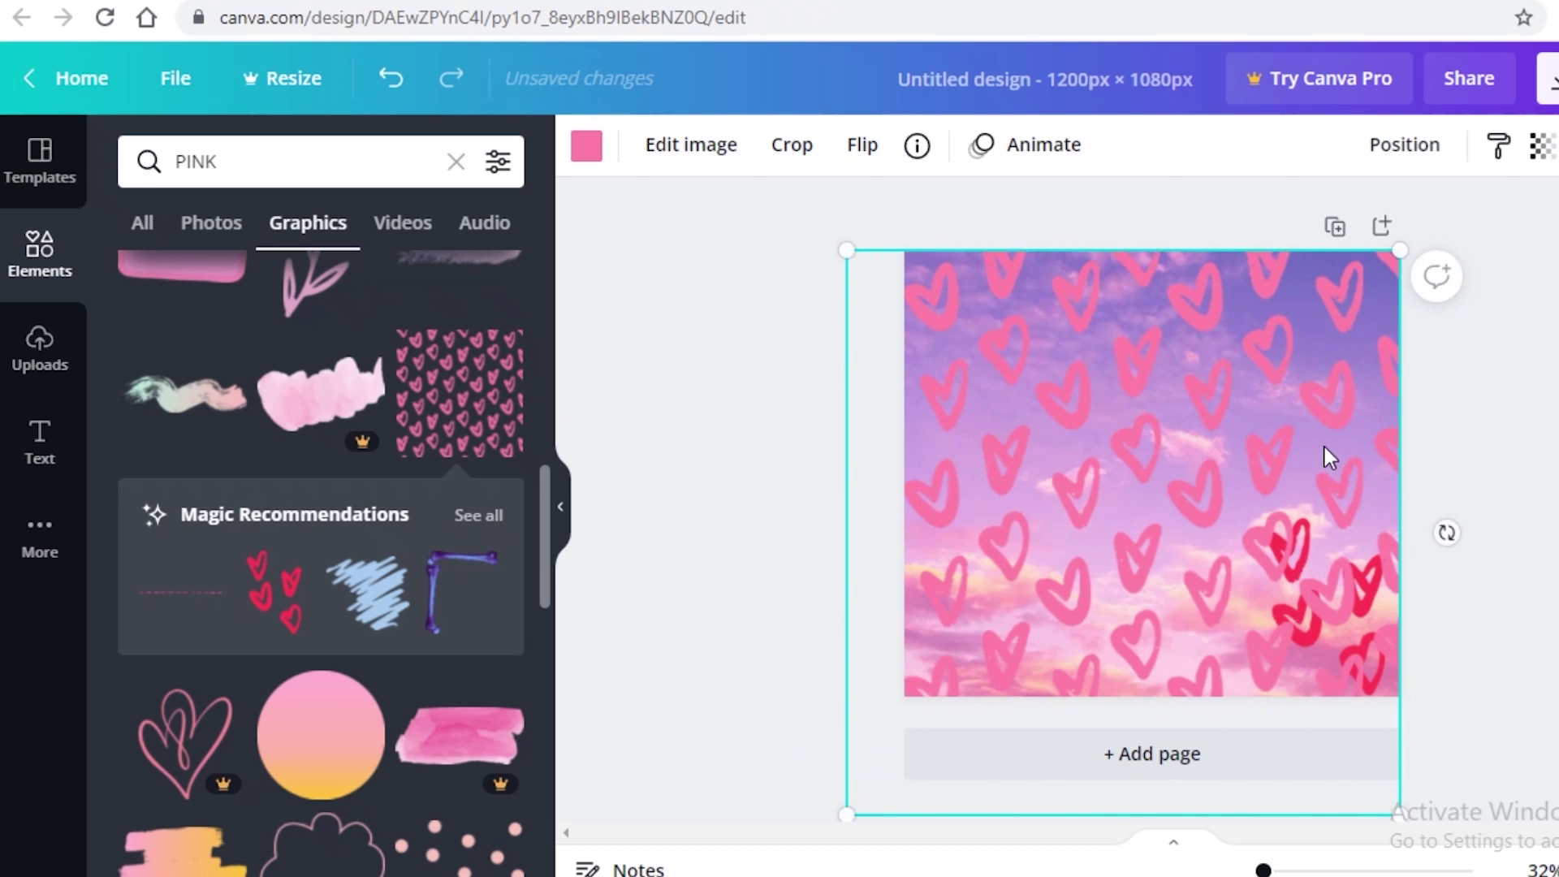
{"action": "mouse_move", "coordinate": [1324, 446]}
{"action": "left_mouse_down"}
{"action": "mouse_move", "coordinate": [1108, 411]}
{"action": "mouse_move", "coordinate": [1044, 452]}
{"action": "mouse_move", "coordinate": [1263, 454]}
{"action": "mouse_move", "coordinate": [1313, 334]}
{"action": "mouse_move", "coordinate": [1351, 390]}
{"action": "mouse_move", "coordinate": [1333, 601]}
{"action": "mouse_move", "coordinate": [1350, 598]}
{"action": "mouse_move", "coordinate": [1149, 547]}
{"action": "mouse_move", "coordinate": [1174, 557]}
{"action": "left_mouse_up"}
- Delete the red hearts and wavy-lines graphics, leaving only the heart pattern
{"action": "left_click", "coordinate": [1346, 606]}
{"action": "key", "text": "Delete"}
{"action": "scroll", "coordinate": [357, 569], "scroll_direction": "down", "scroll_amount": 5}
{"action": "left_click", "coordinate": [349, 491]}
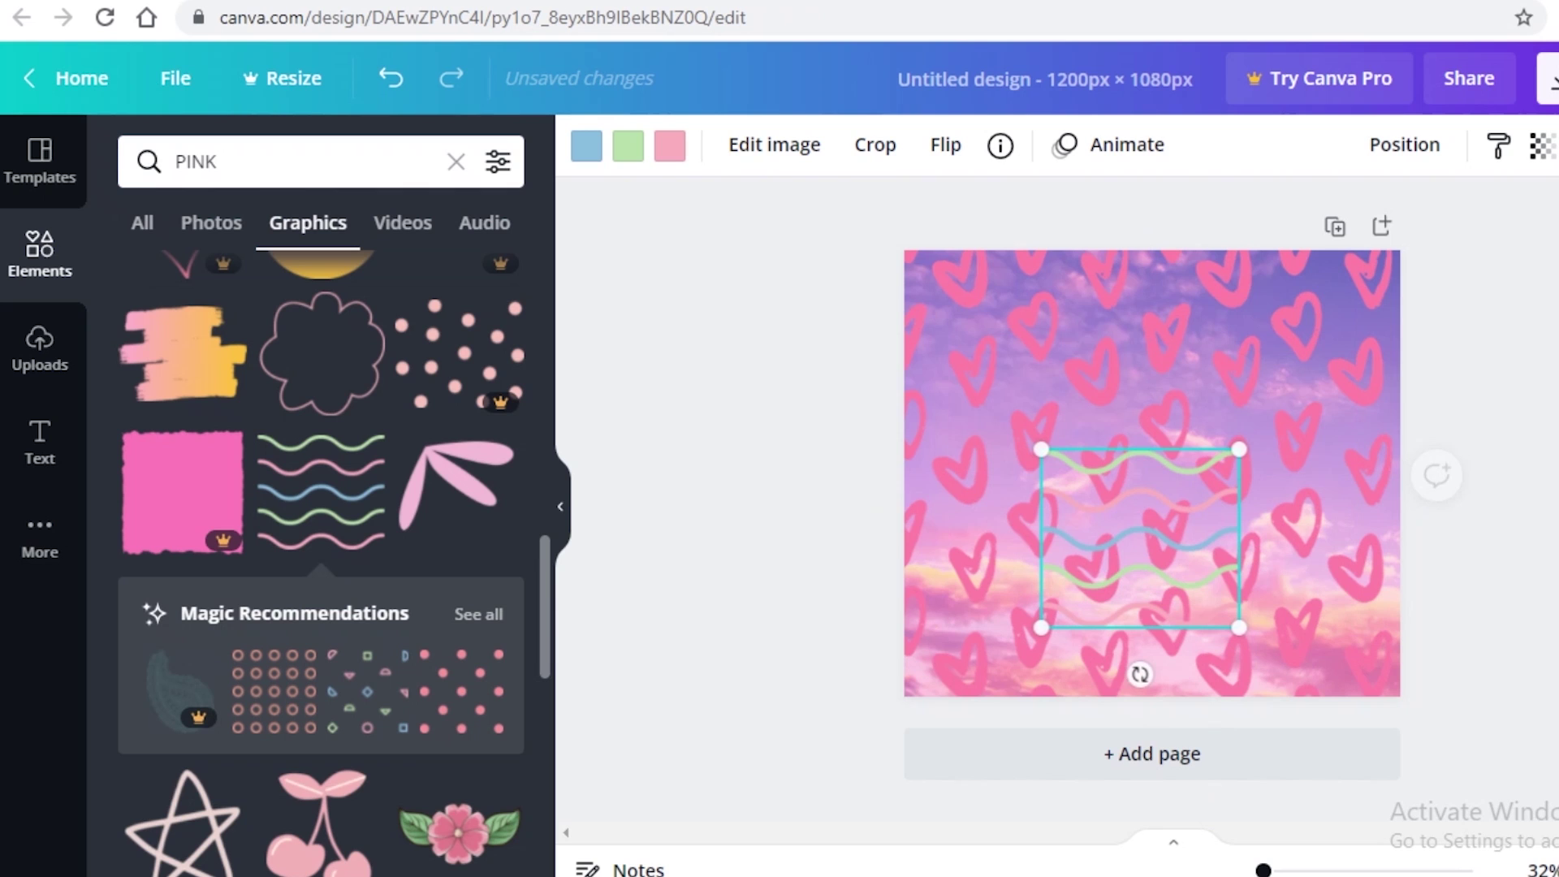
{"action": "key", "text": "Delete"}
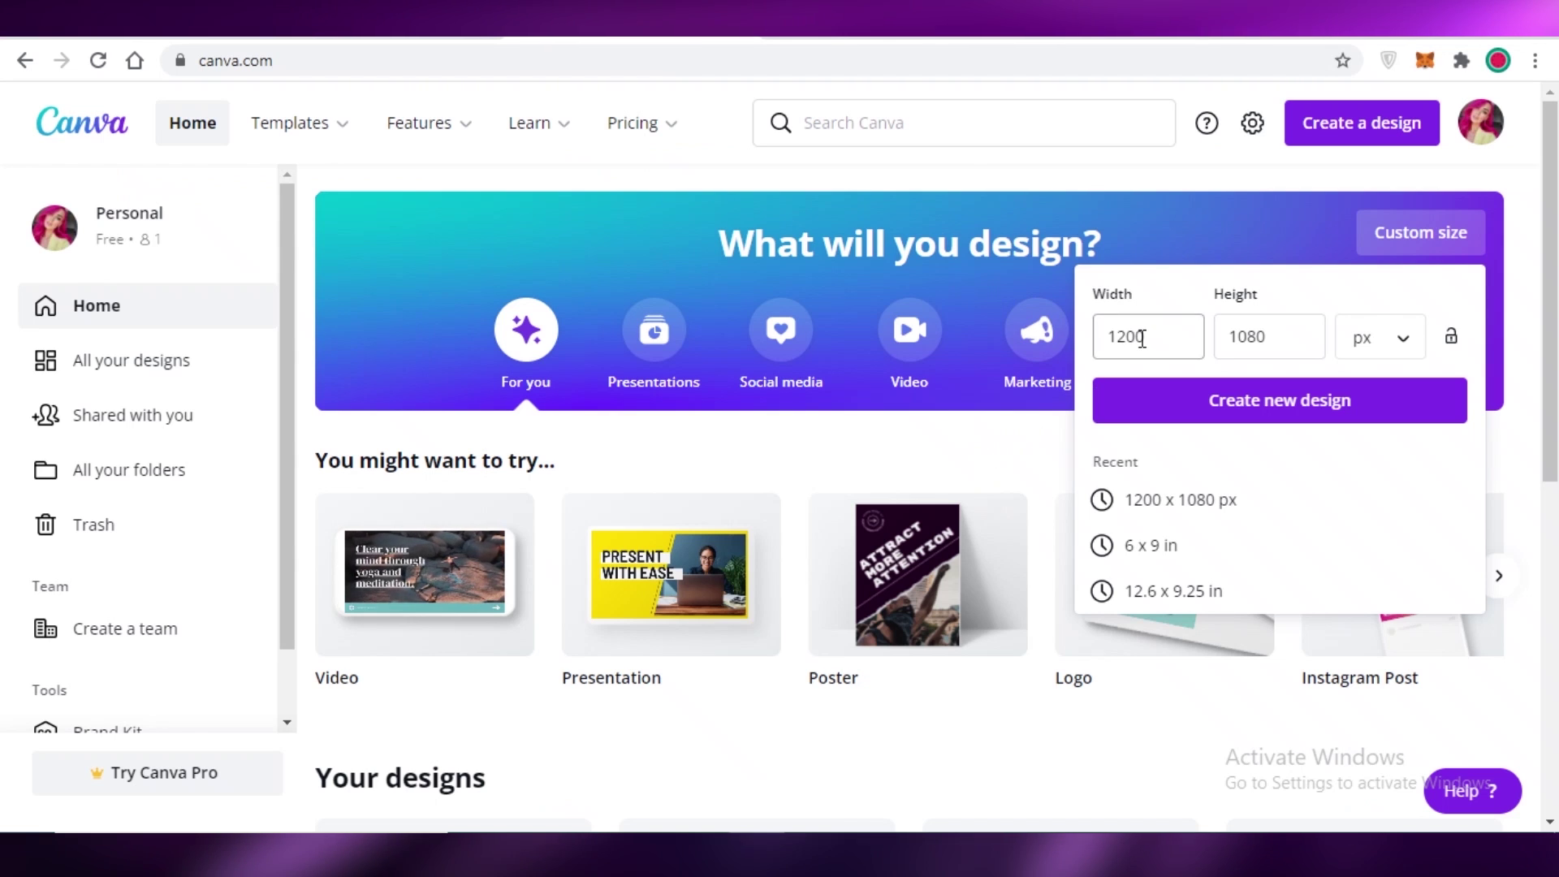
- Dismiss the 1200 × 1080 px custom size popover and scroll down to Your designs
{"action": "left_click", "coordinate": [1411, 235]}
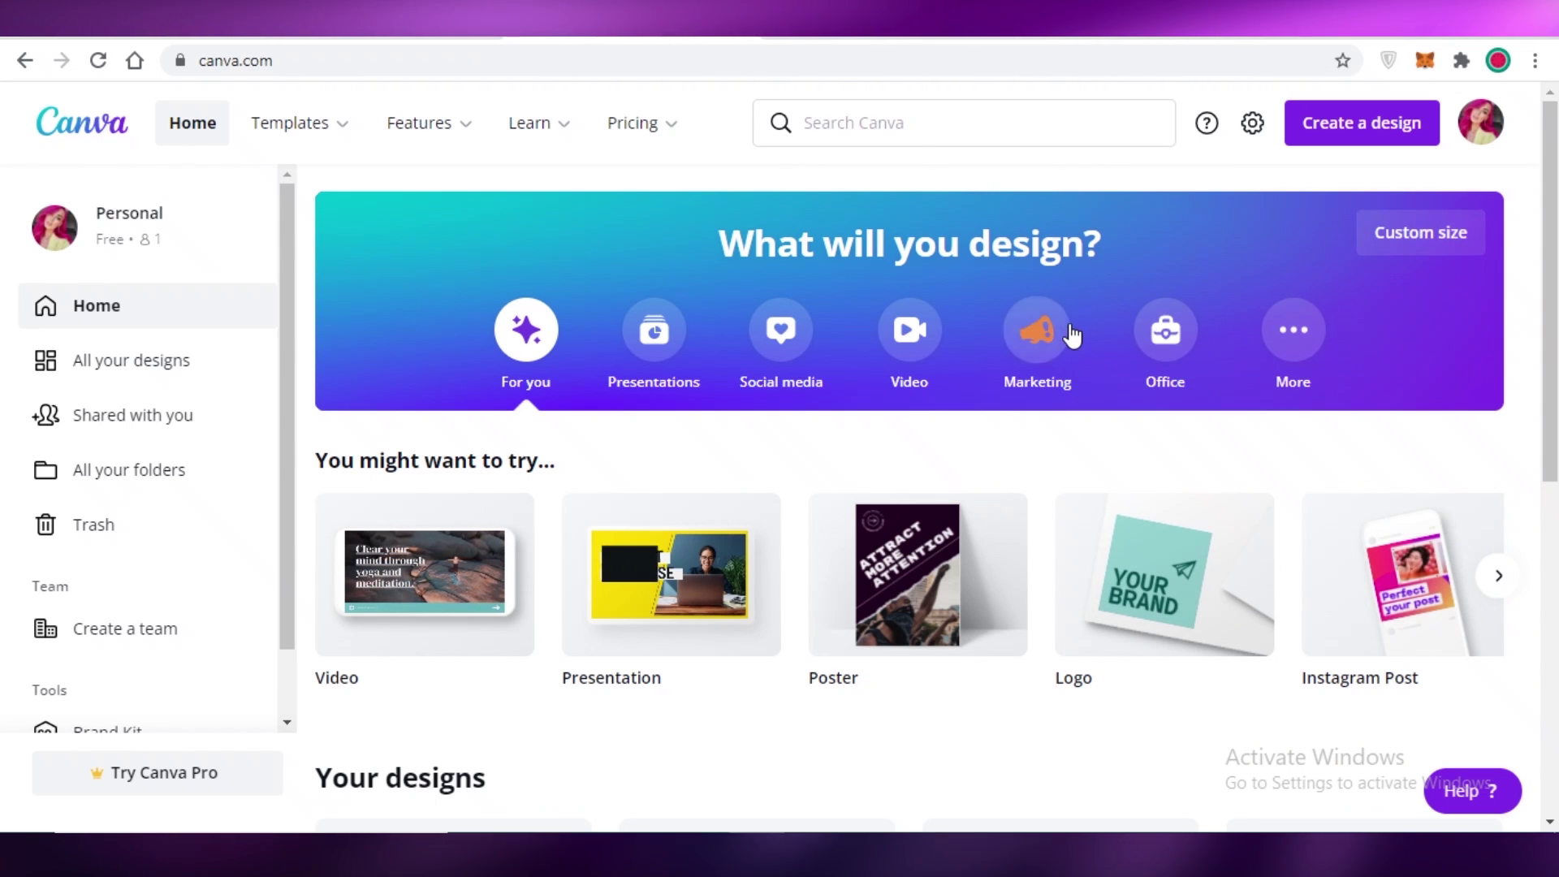
{"action": "scroll", "coordinate": [558, 315], "scroll_direction": "down", "scroll_amount": 4}
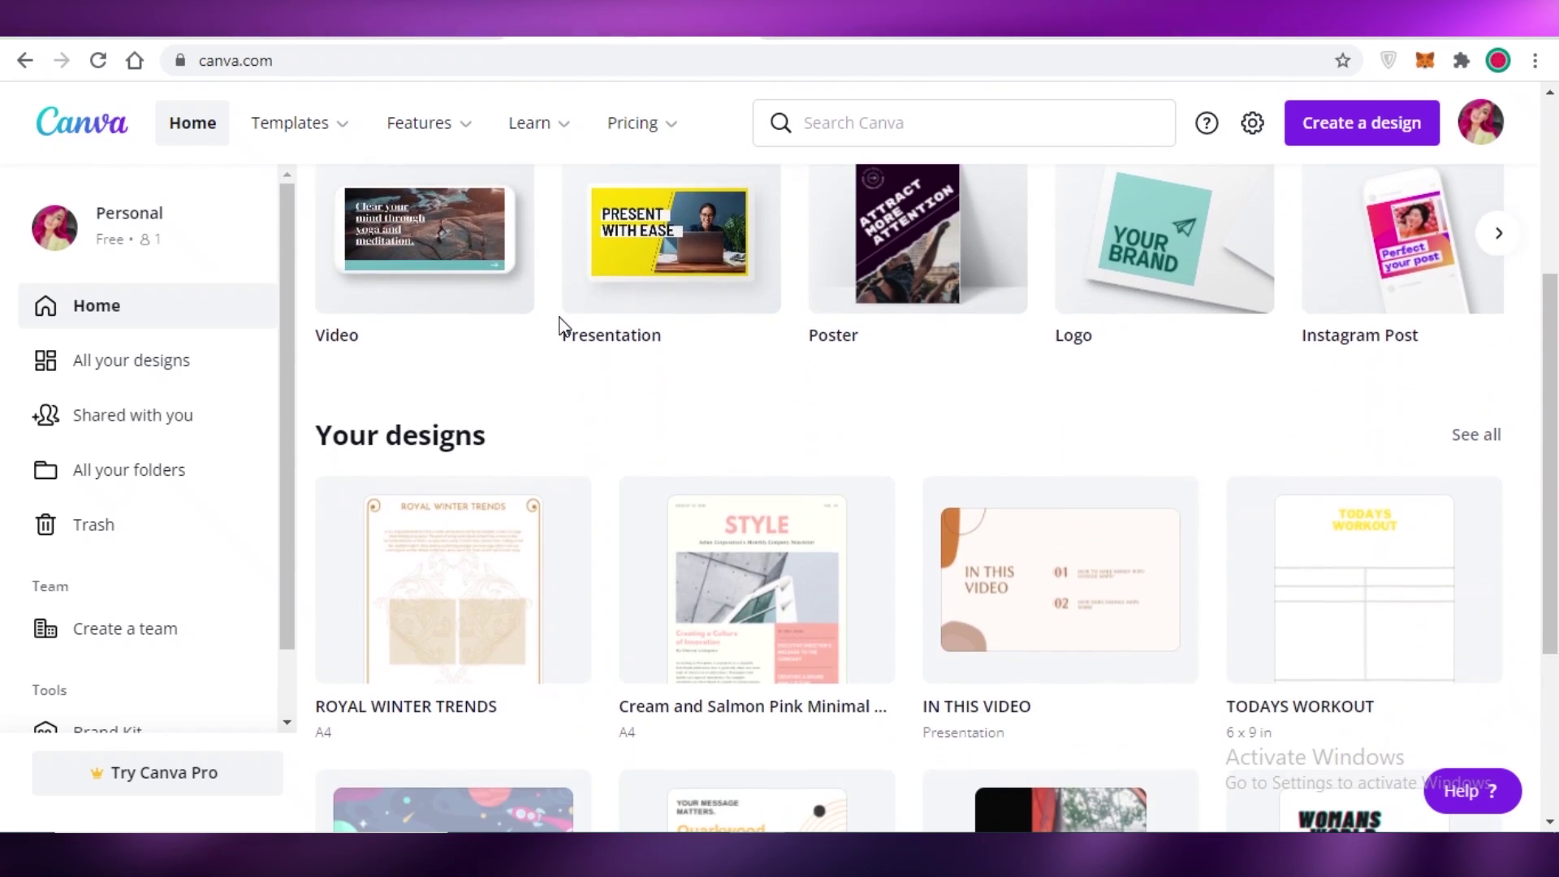
{"action": "scroll", "coordinate": [561, 327], "scroll_direction": "down", "scroll_amount": 4}
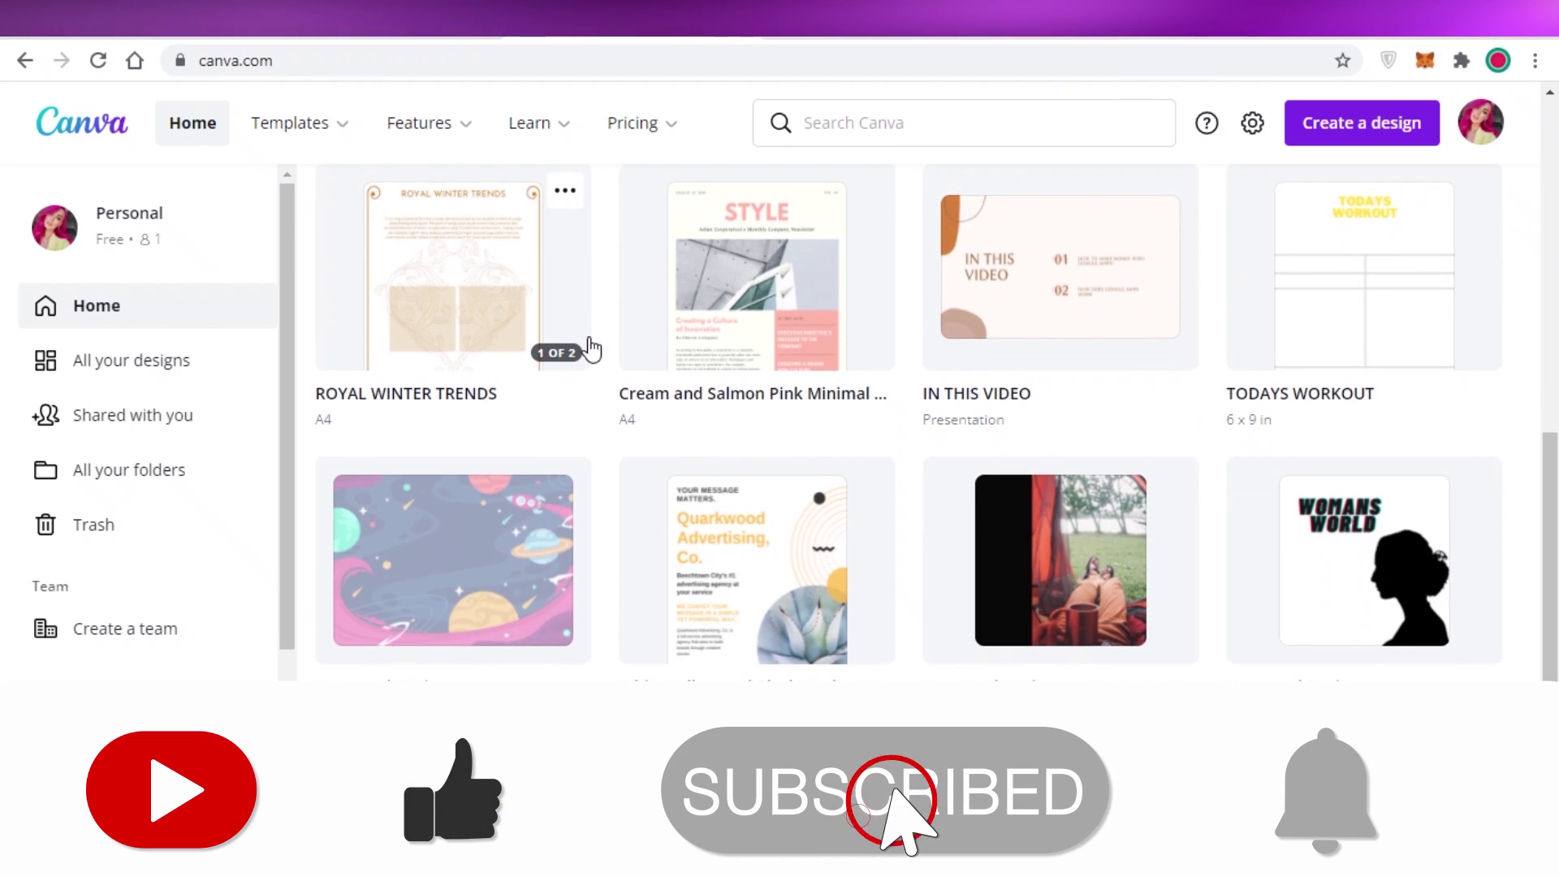